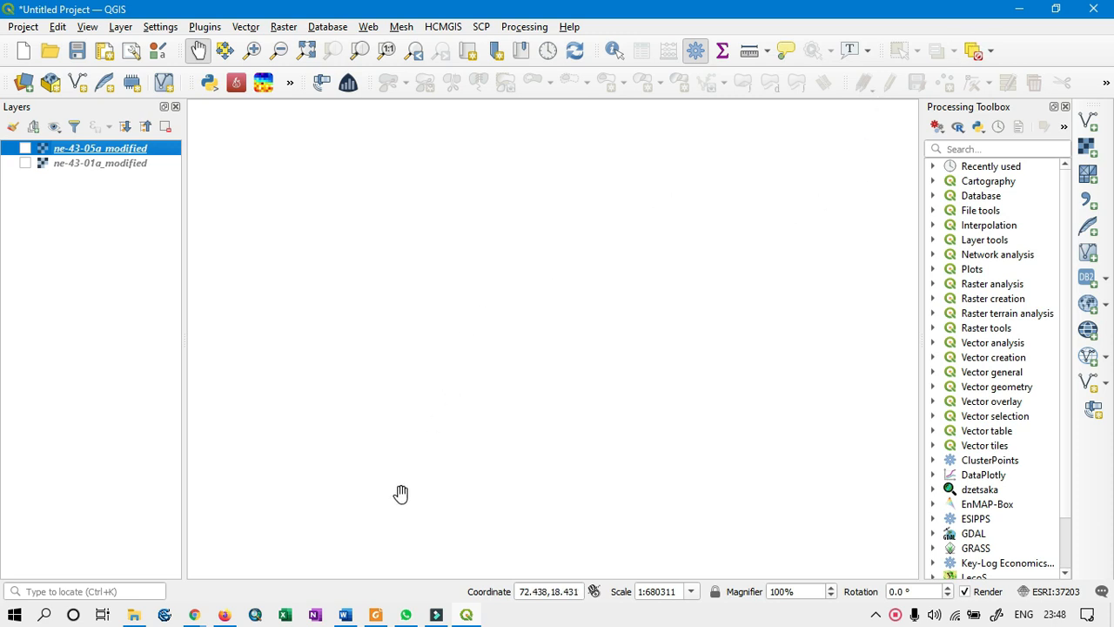
Switch to Chrome and examine the index map of the India and Pakistan 1:250,000 topographic series on the University of Texas Libraries page
{"action": "left_click", "coordinate": [195, 615]}
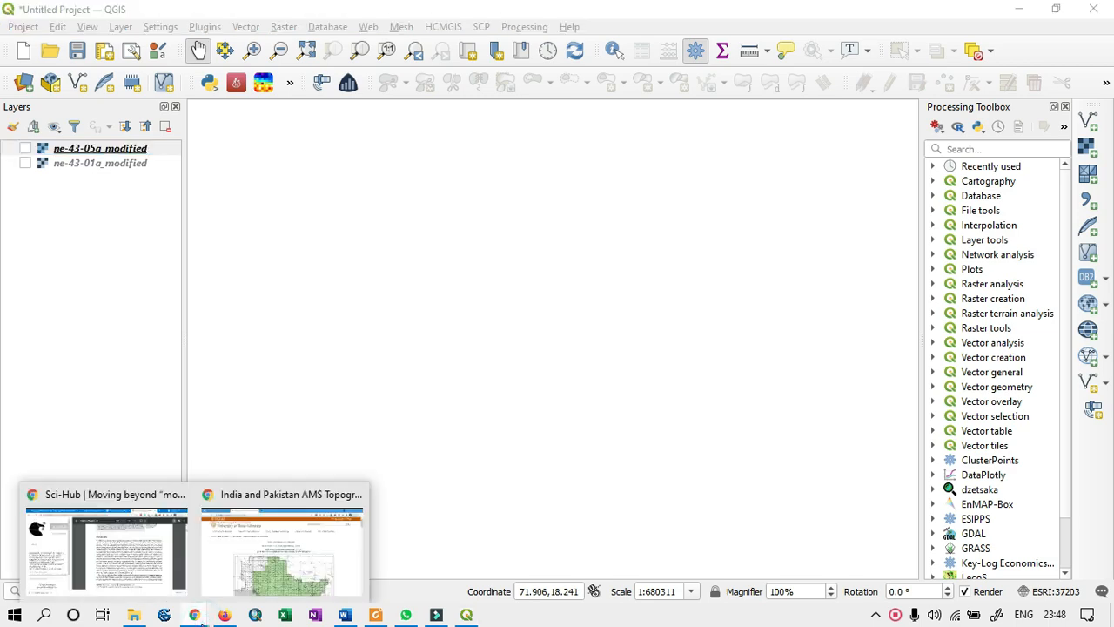
{"action": "left_click", "coordinate": [323, 543]}
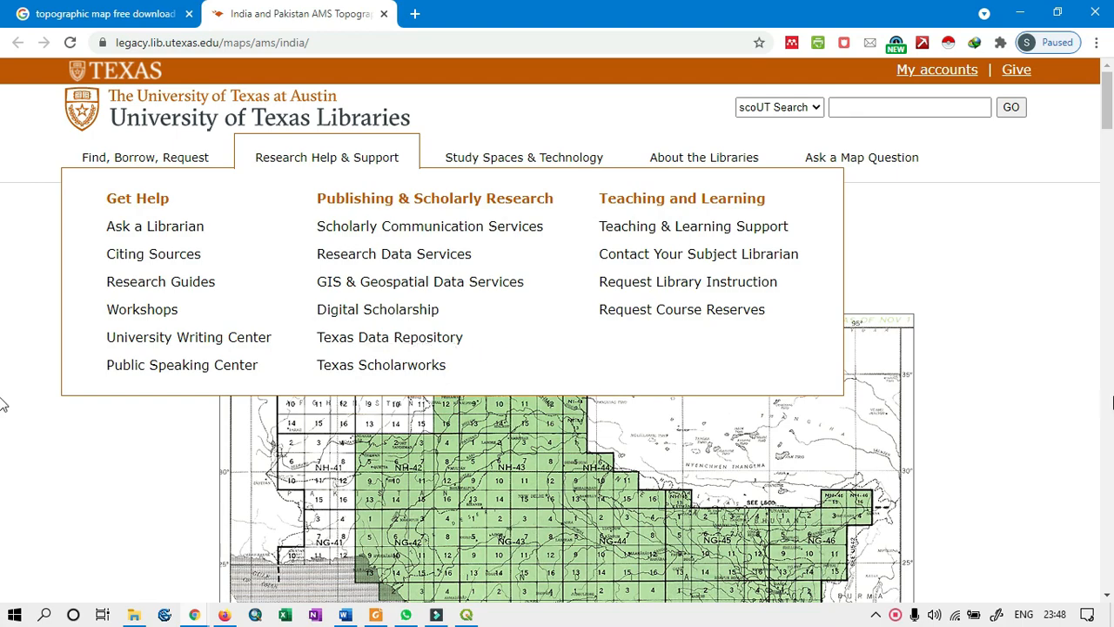
{"action": "scroll", "coordinate": [867, 388], "scroll_direction": "down", "scroll_amount": 5}
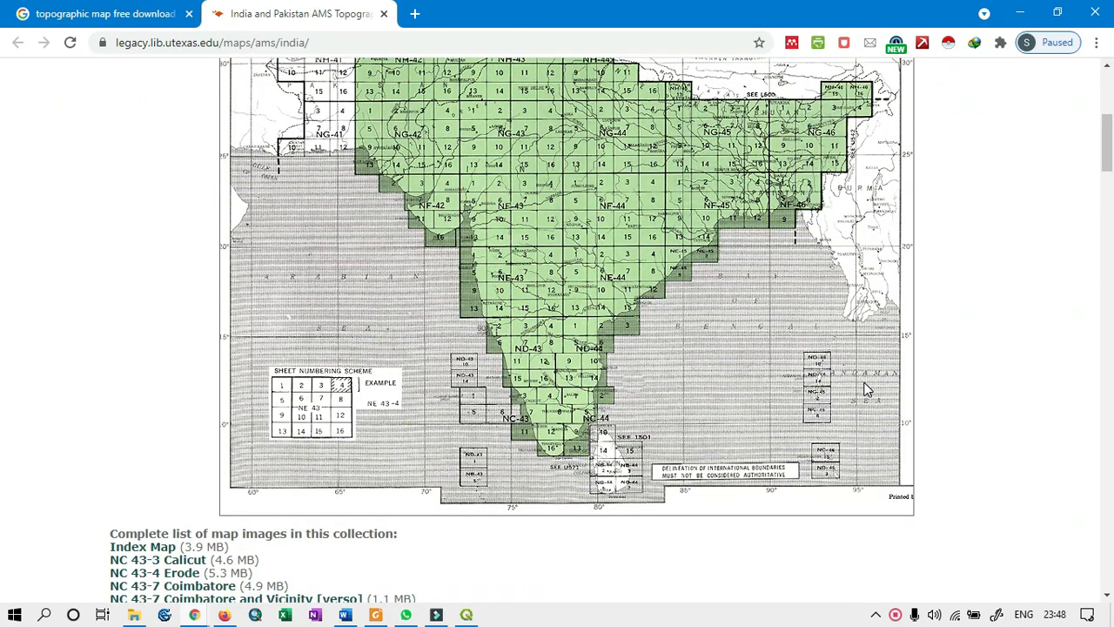
{"action": "scroll", "coordinate": [866, 389], "scroll_direction": "up", "scroll_amount": 5}
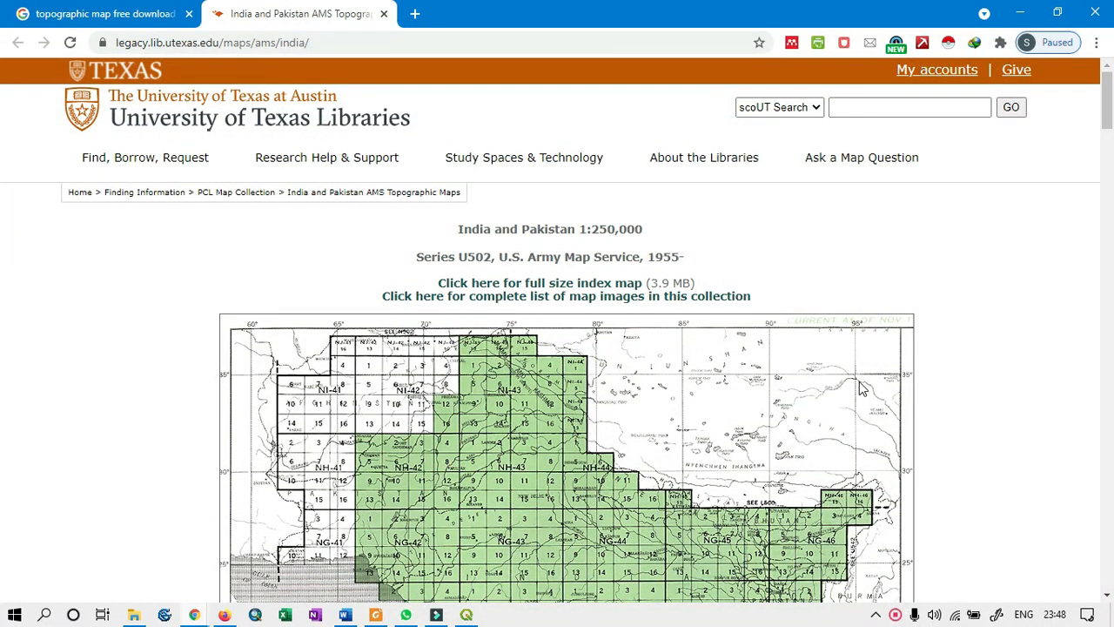
{"action": "scroll", "coordinate": [534, 431], "scroll_direction": "down", "scroll_amount": 3}
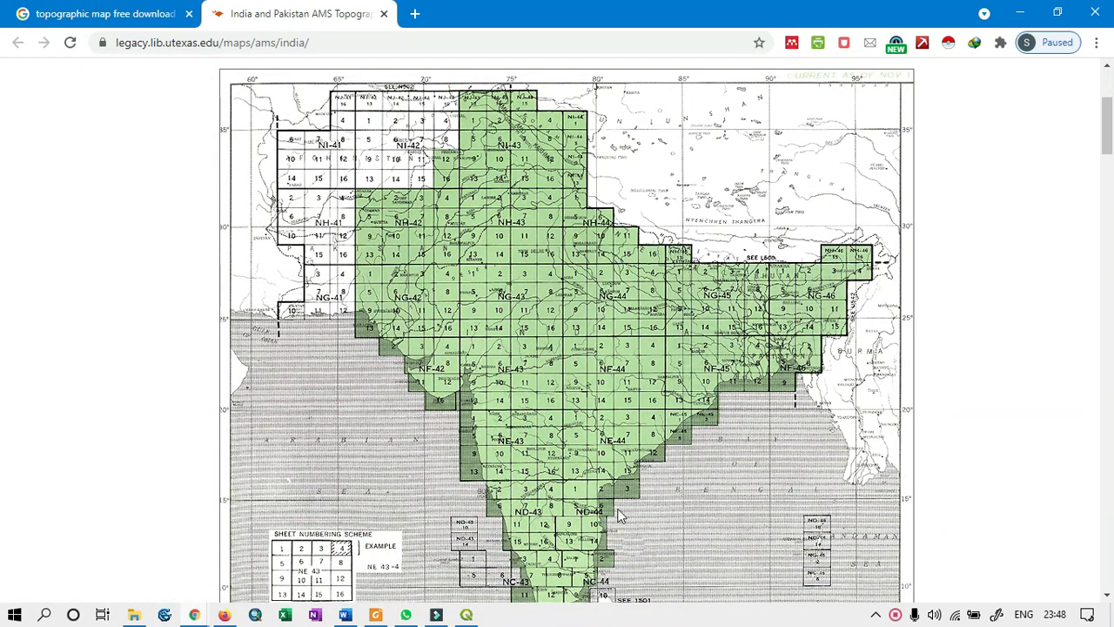
Open the NF 43-10 map sheet from the index map and check the options for saving its image
{"action": "left_click", "coordinate": [501, 399]}
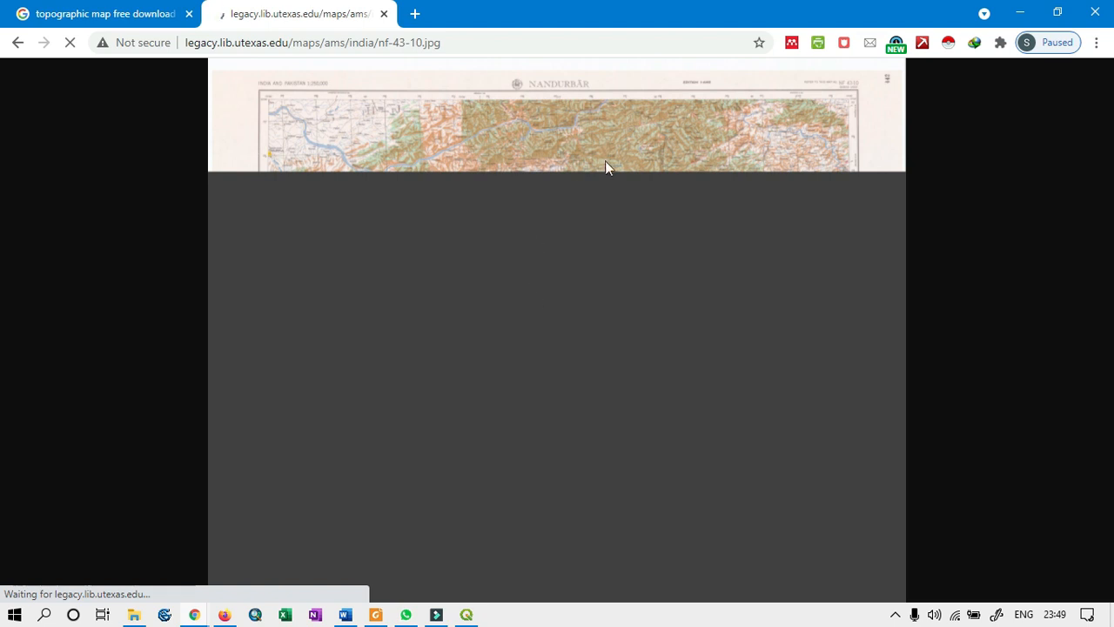
{"action": "right_click", "coordinate": [616, 140]}
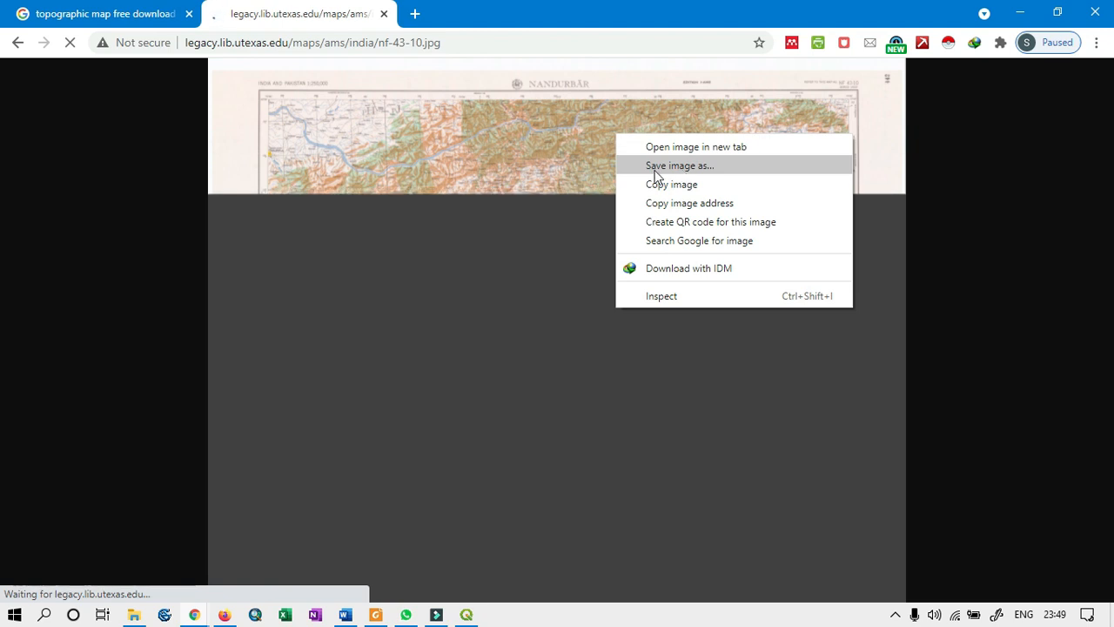
{"action": "left_click", "coordinate": [407, 279]}
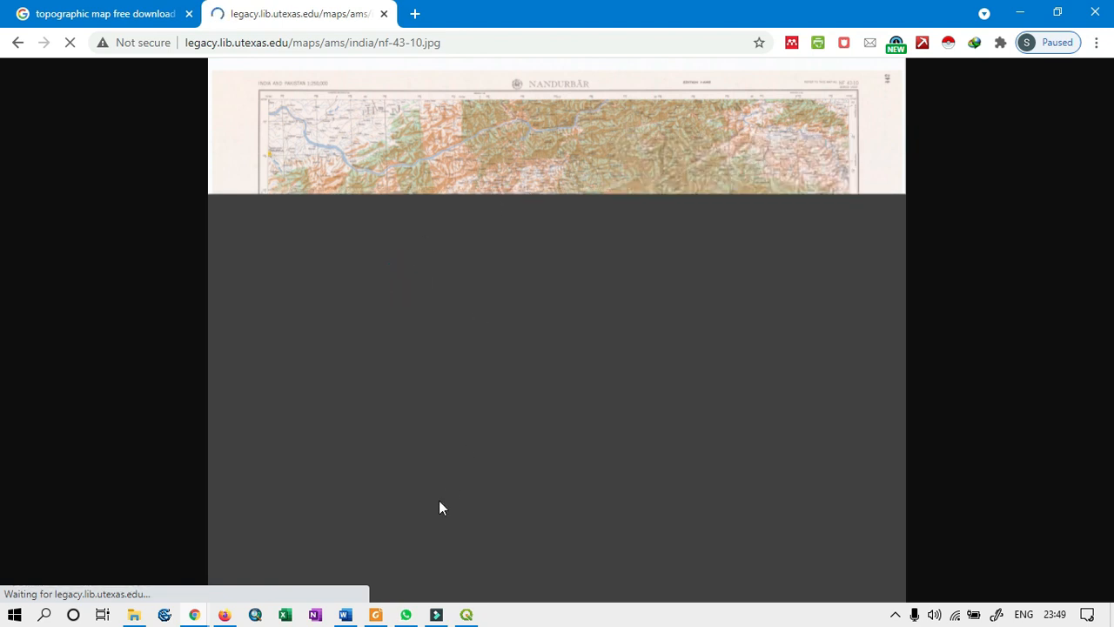
Switch to QGIS and add the JPEG rasters ne-43-01a and ne-43-05a from the Rectification folder as layers
{"action": "left_click", "coordinate": [466, 616]}
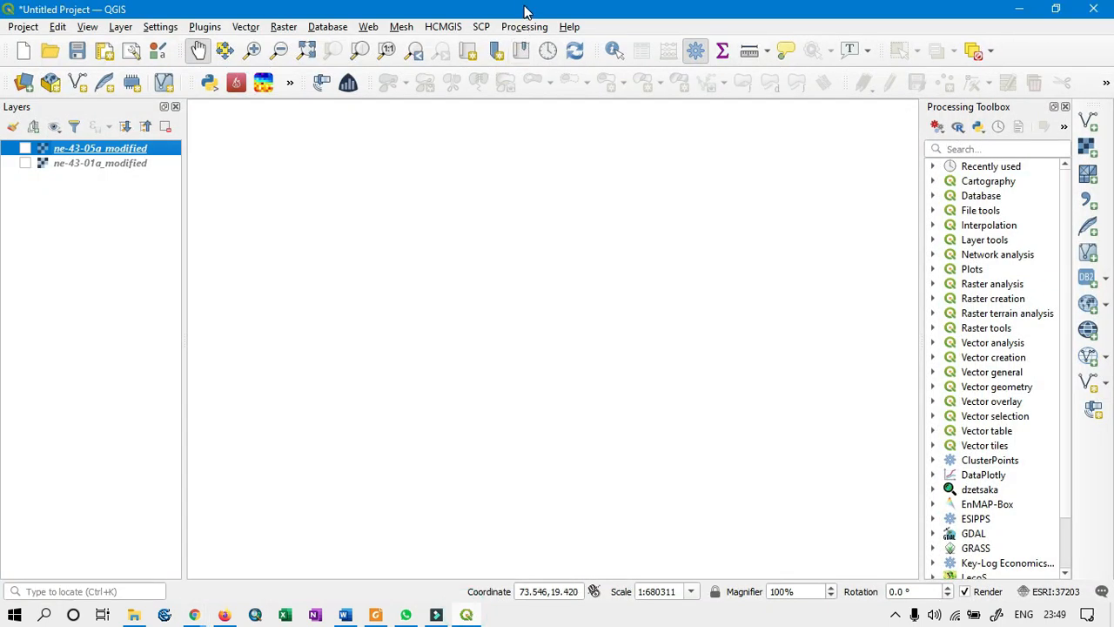
{"action": "left_click", "coordinate": [1088, 150]}
{"action": "left_click", "coordinate": [856, 221]}
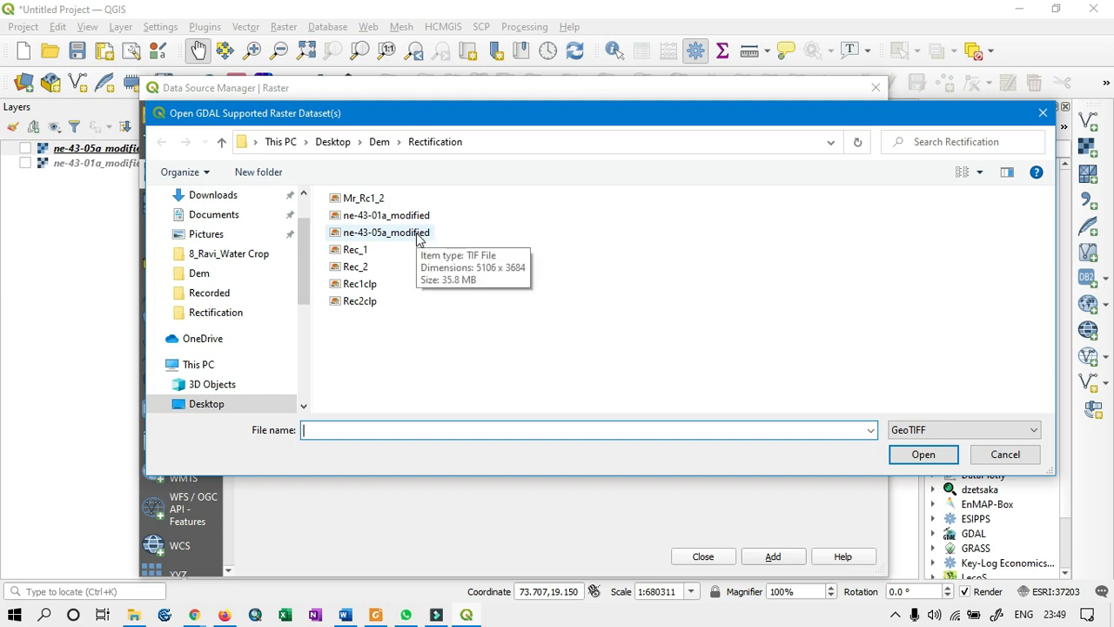
{"action": "left_click", "coordinate": [966, 430]}
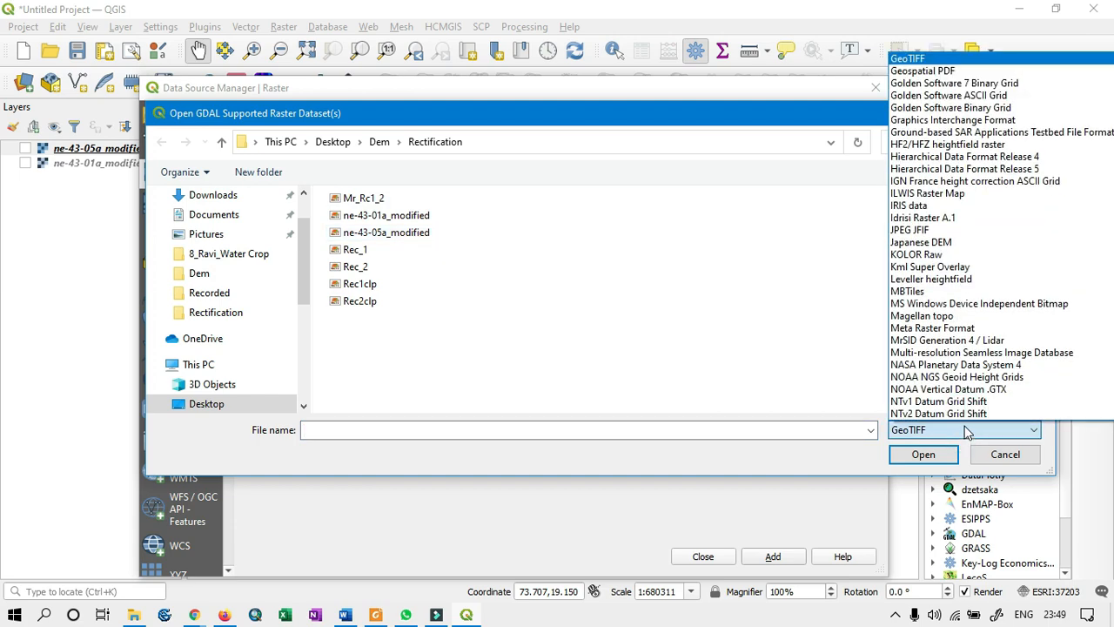
{"action": "left_click", "coordinate": [936, 230]}
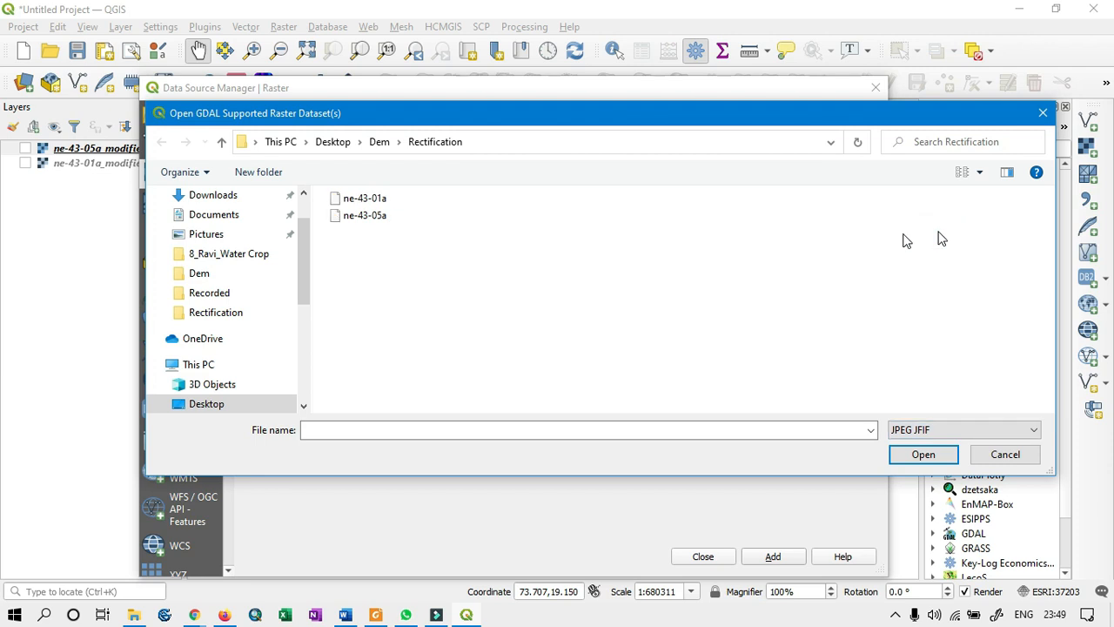
{"action": "left_click_drag", "start_coordinate": [402, 246], "coordinate": [366, 197]}
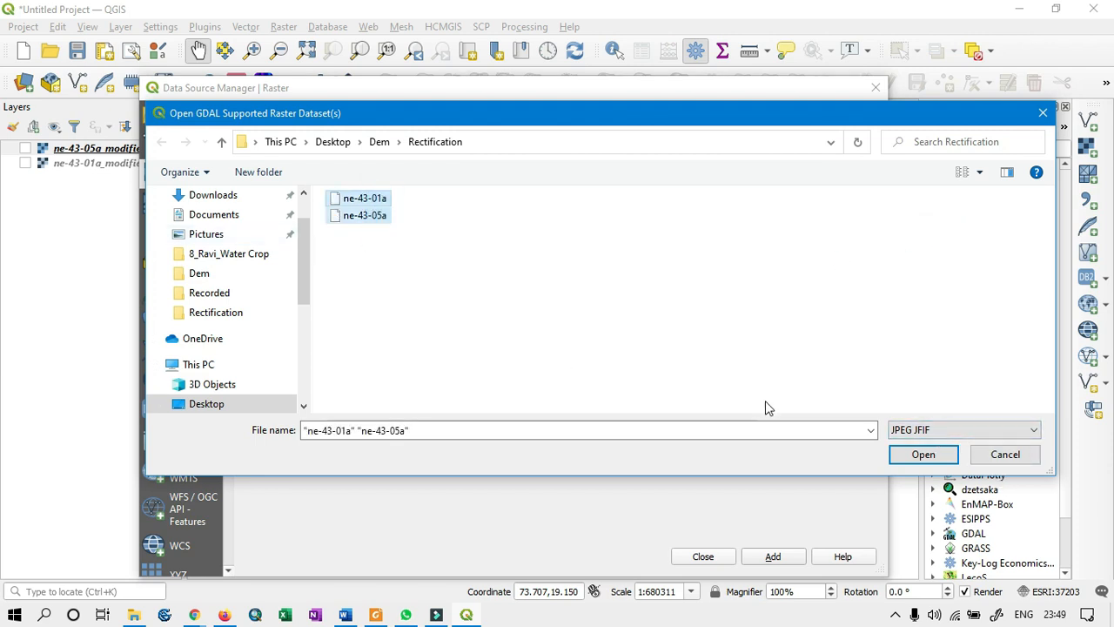
{"action": "left_click", "coordinate": [925, 455]}
{"action": "left_click", "coordinate": [775, 556]}
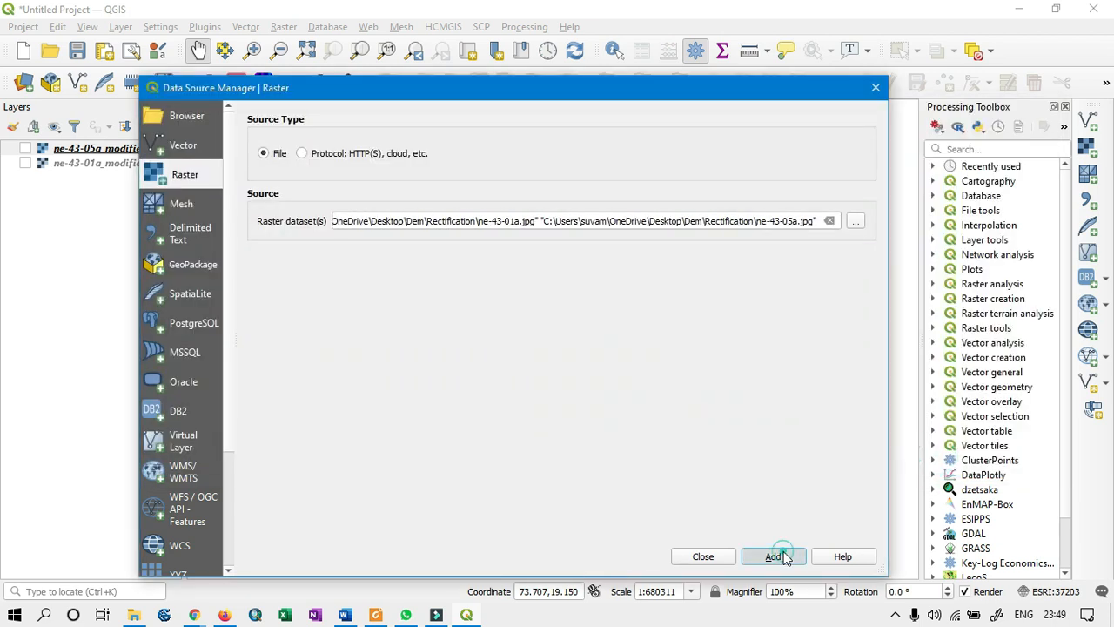
{"action": "left_click", "coordinate": [876, 87]}
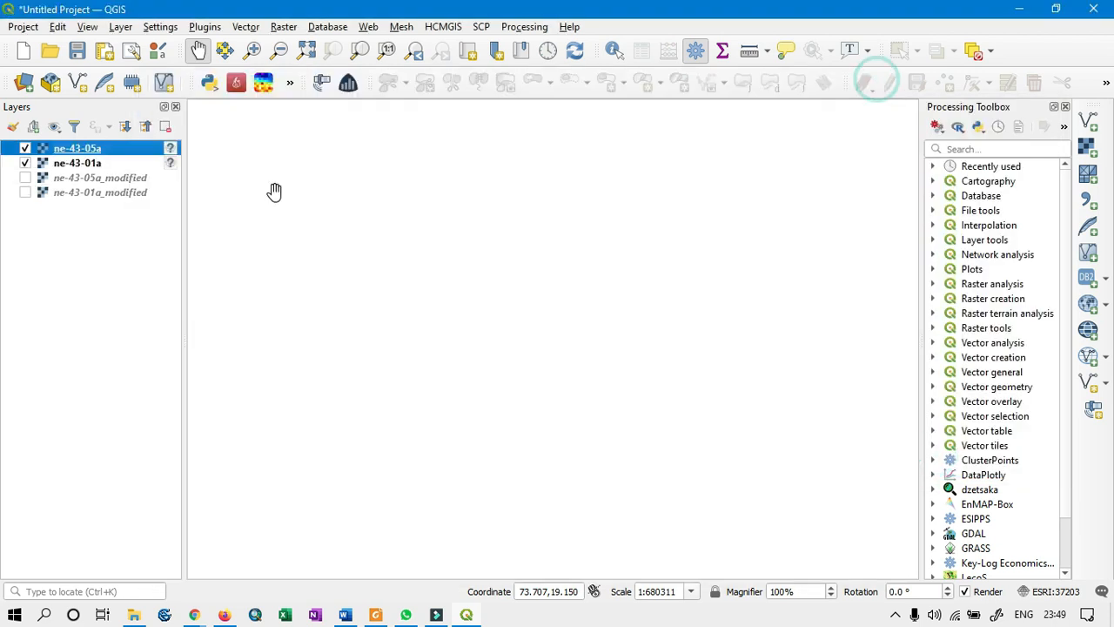
Zoom the ne-43-05a layer to its native resolution and examine the Bombay sheet around its title and the harbour
{"action": "right_click", "coordinate": [92, 149]}
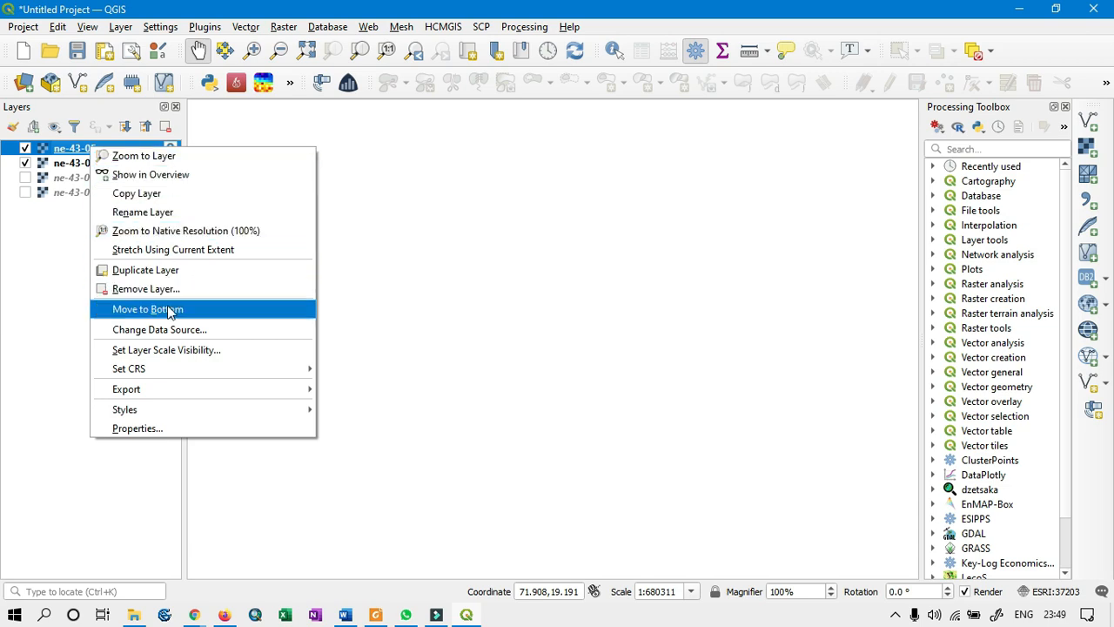
{"action": "left_click", "coordinate": [171, 232]}
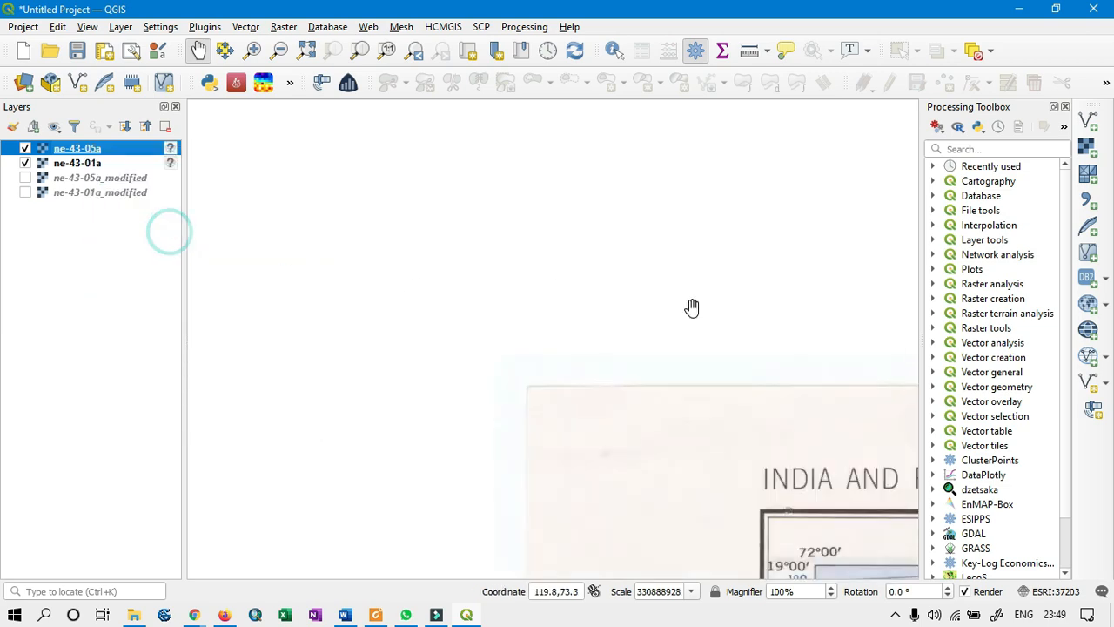
{"action": "left_click_drag", "start_coordinate": [887, 508], "coordinate": [369, 128]}
{"action": "scroll", "coordinate": [410, 236], "scroll_direction": "down", "scroll_amount": 5}
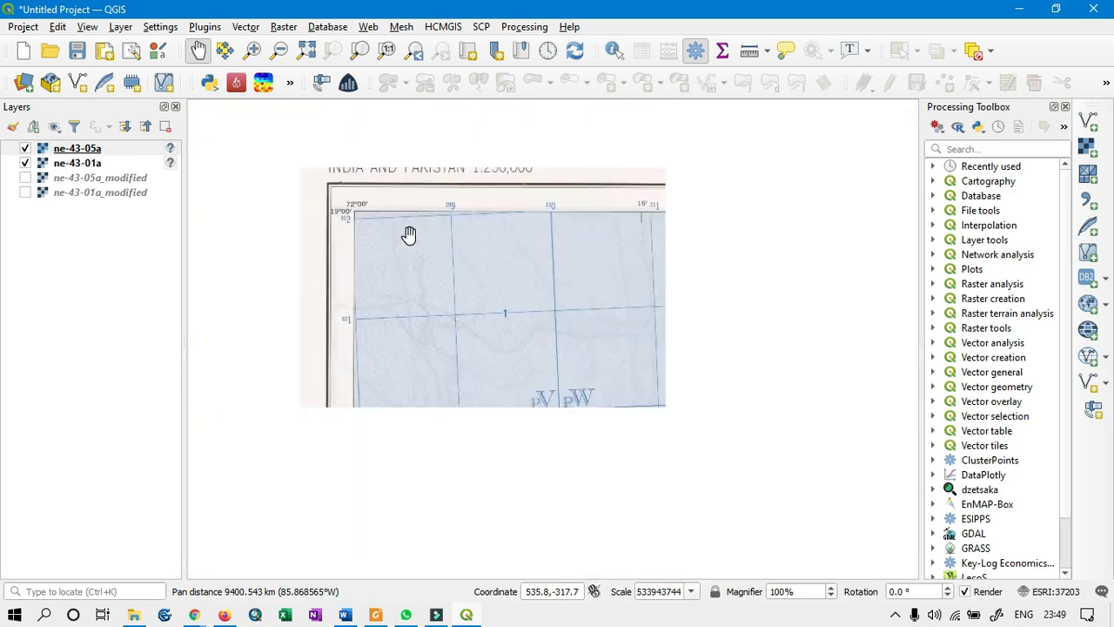
{"action": "left_click_drag", "start_coordinate": [530, 373], "coordinate": [441, 304]}
{"action": "left_click_drag", "start_coordinate": [484, 206], "coordinate": [520, 339]}
{"action": "scroll", "coordinate": [547, 216], "scroll_direction": "up", "scroll_amount": 3}
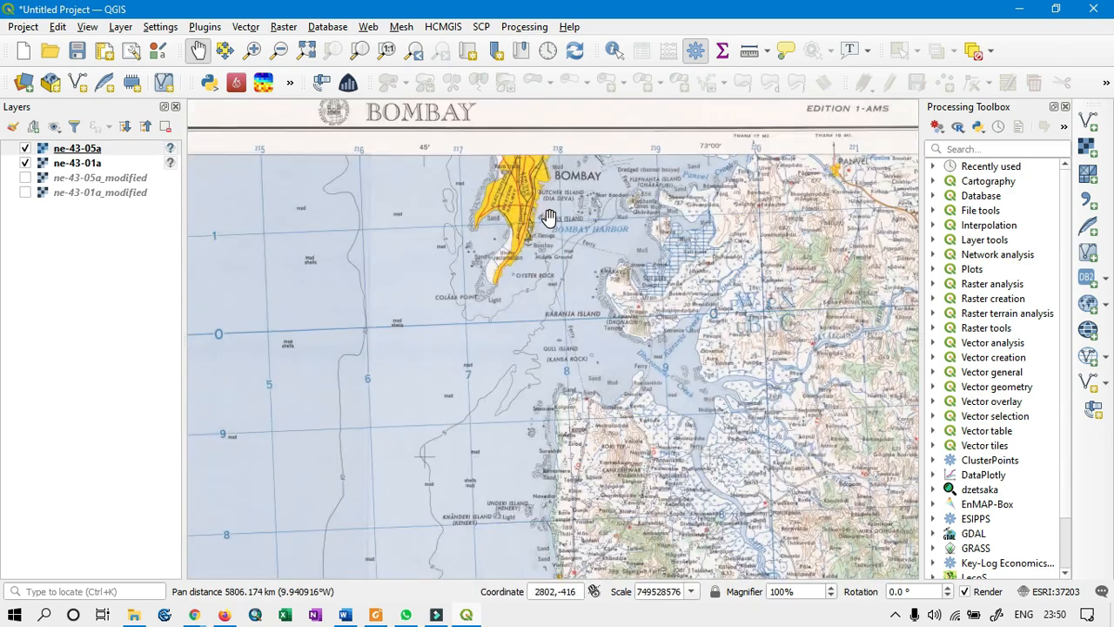
{"action": "scroll", "coordinate": [578, 307], "scroll_direction": "up", "scroll_amount": 2}
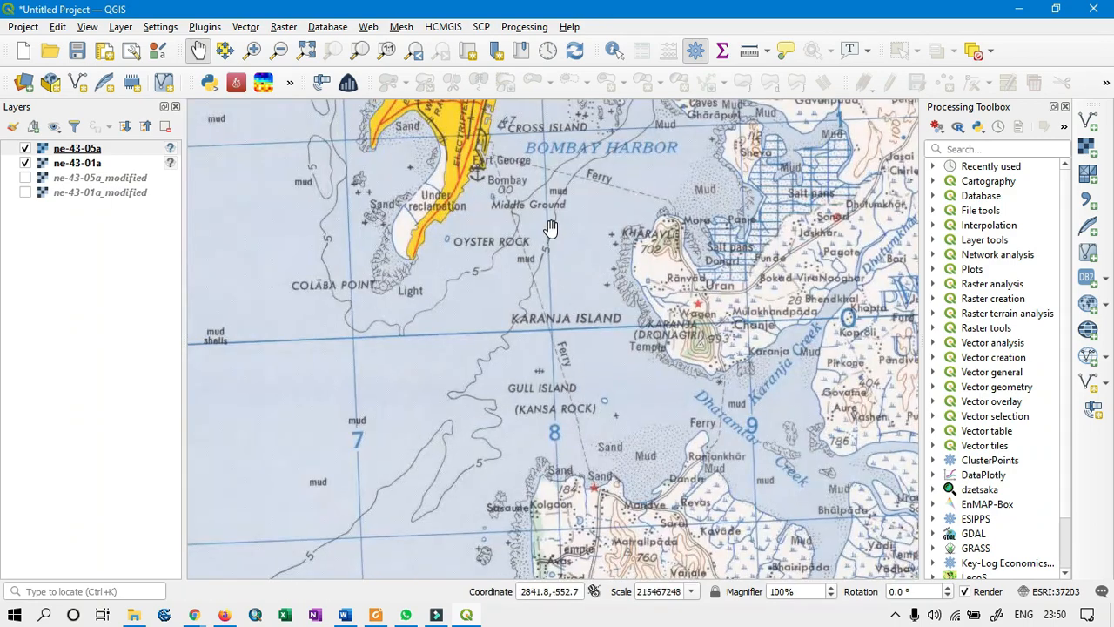
{"action": "left_click_drag", "start_coordinate": [547, 195], "coordinate": [571, 385]}
{"action": "left_click_drag", "start_coordinate": [489, 250], "coordinate": [558, 342]}
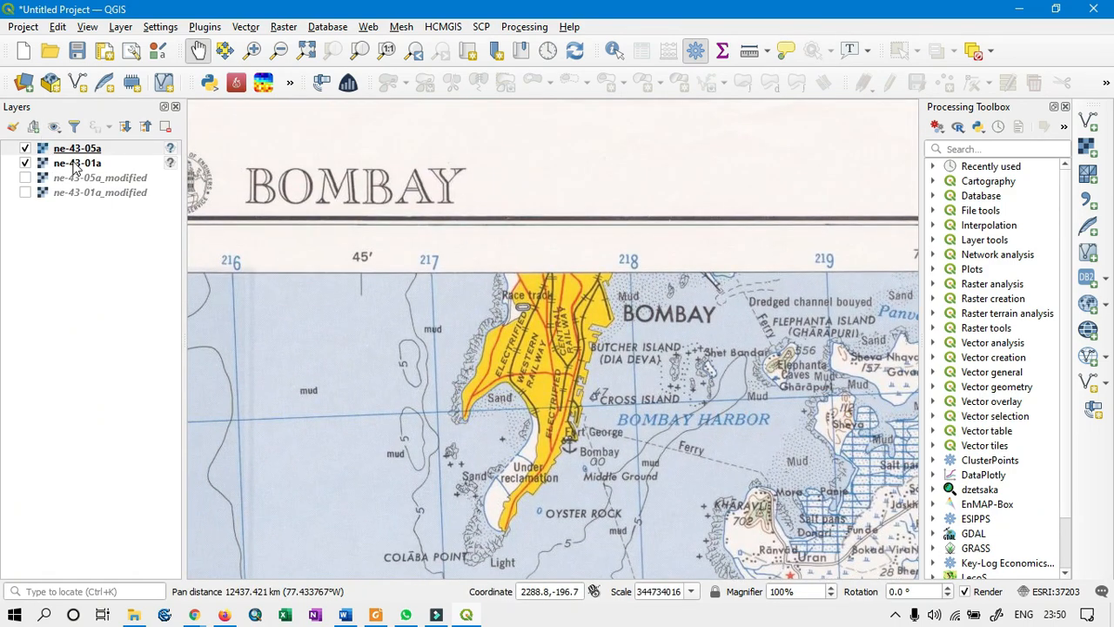
Zoom the ne-43-01a layer to its native resolution and examine how the two map sheets are placed on the canvas
{"action": "left_click", "coordinate": [75, 165]}
{"action": "right_click", "coordinate": [75, 166]}
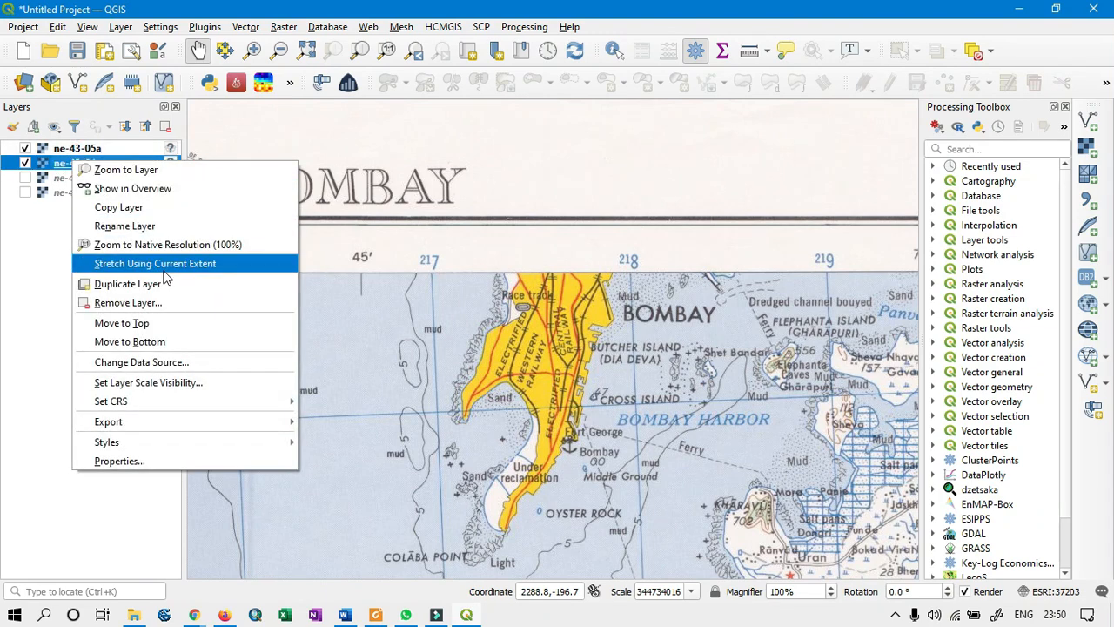
{"action": "left_click", "coordinate": [182, 250]}
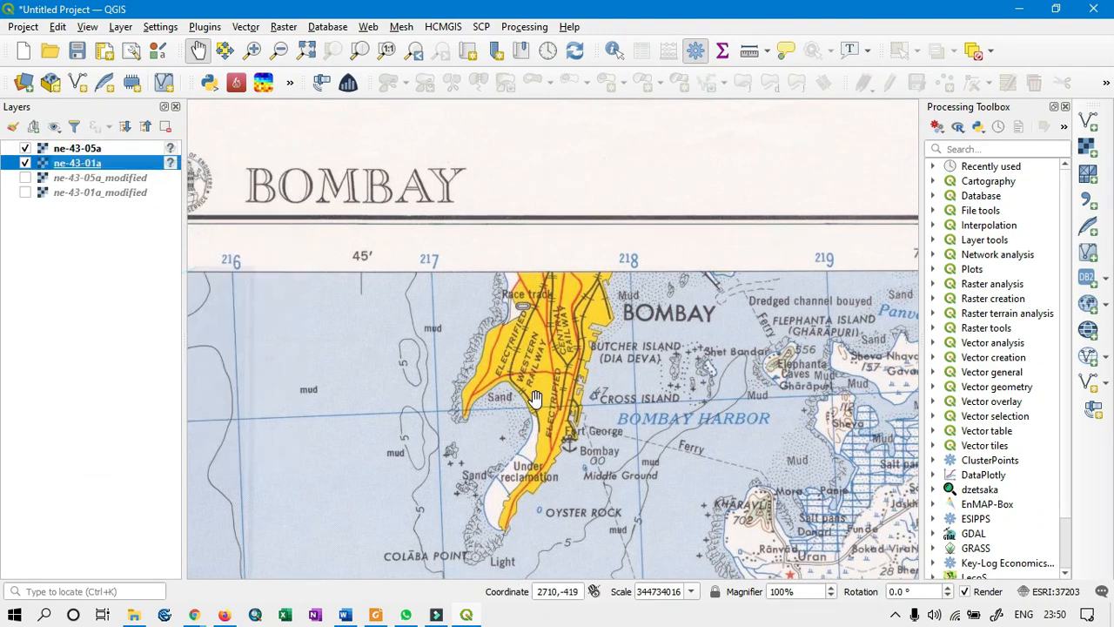
{"action": "scroll", "coordinate": [534, 398], "scroll_direction": "down", "scroll_amount": 3}
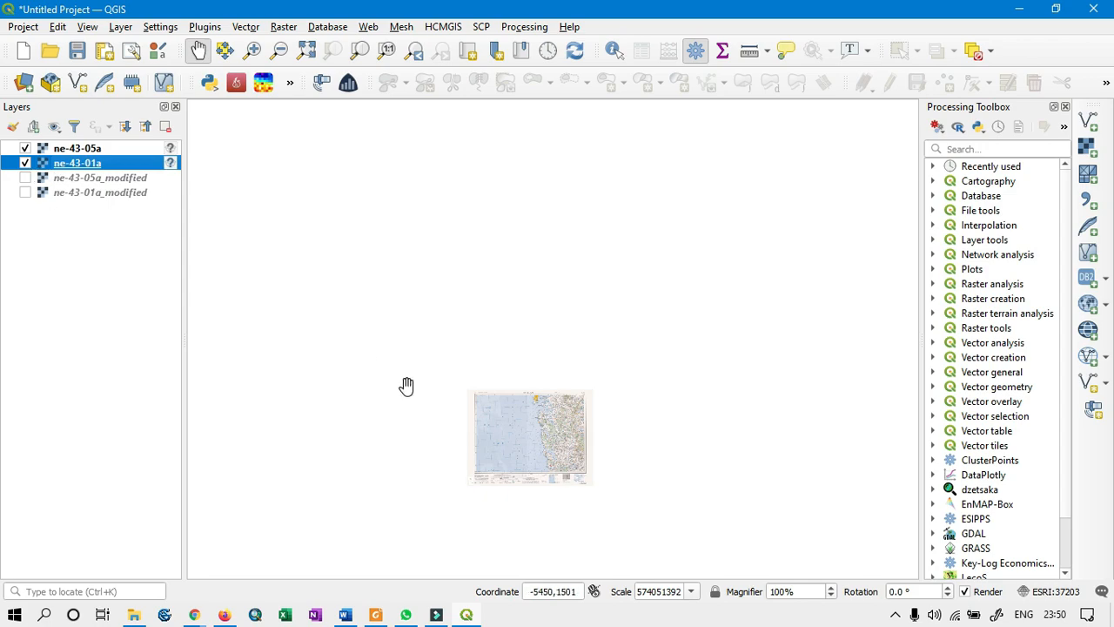
{"action": "left_click_drag", "start_coordinate": [547, 409], "coordinate": [535, 368]}
{"action": "scroll", "coordinate": [525, 363], "scroll_direction": "up", "scroll_amount": 5}
{"action": "left_click_drag", "start_coordinate": [497, 283], "coordinate": [572, 520]}
{"action": "left_click_drag", "start_coordinate": [534, 314], "coordinate": [570, 458]}
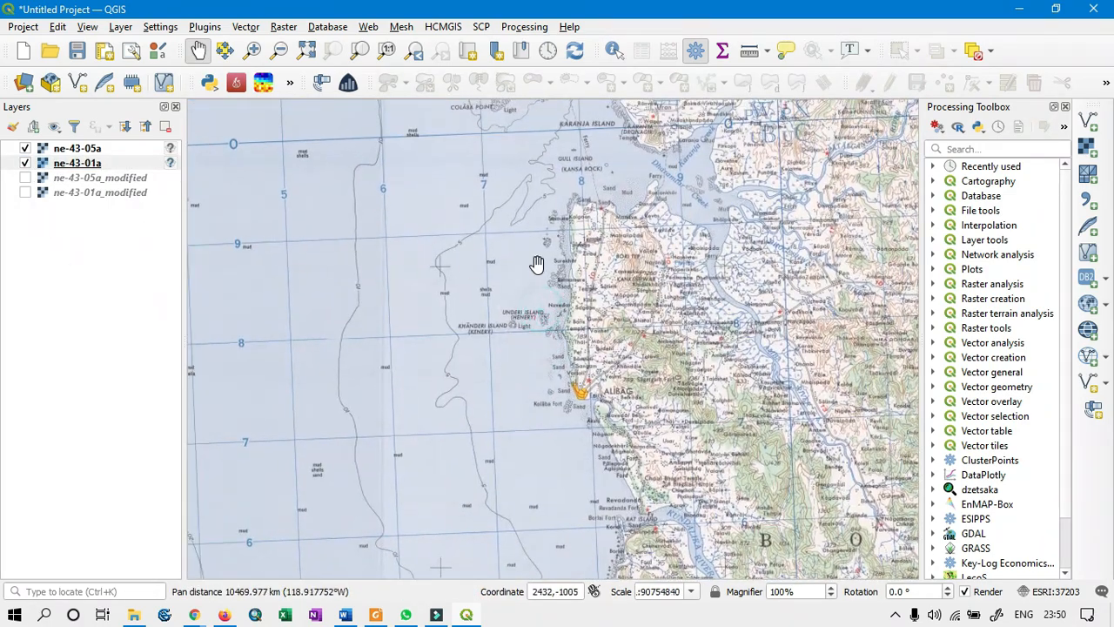
{"action": "left_click_drag", "start_coordinate": [537, 263], "coordinate": [571, 493]}
{"action": "left_click_drag", "start_coordinate": [554, 310], "coordinate": [552, 396]}
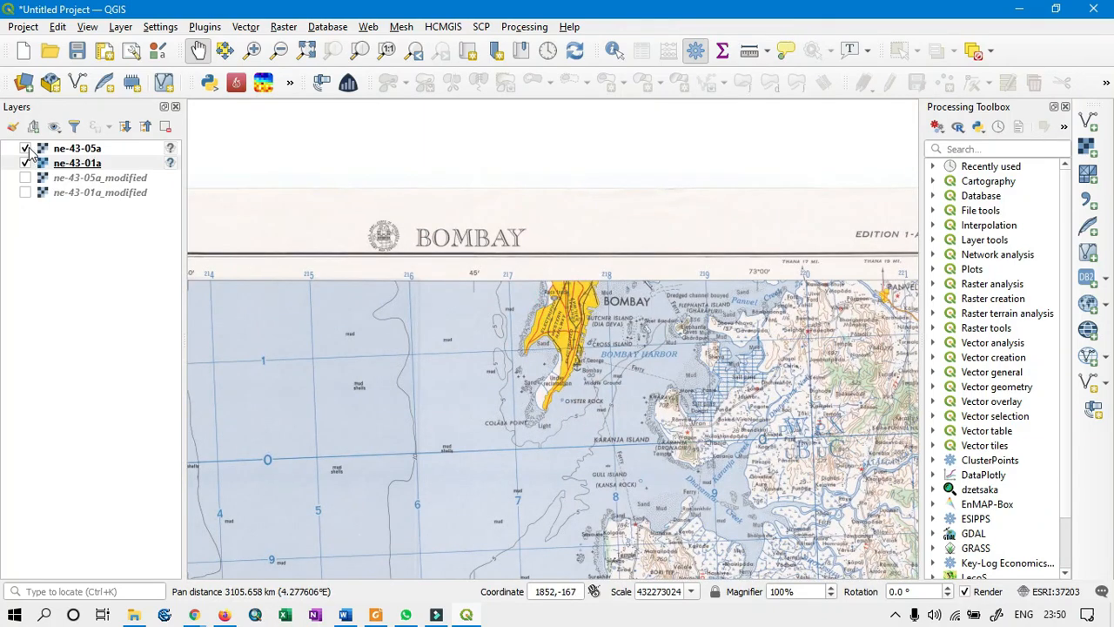
Hide the ne-43-05a layer to inspect the Kalyan sheet beneath it, and hide the ne-43-01a layer as well
{"action": "left_click", "coordinate": [25, 149]}
{"action": "left_click_drag", "start_coordinate": [522, 408], "coordinate": [522, 348]}
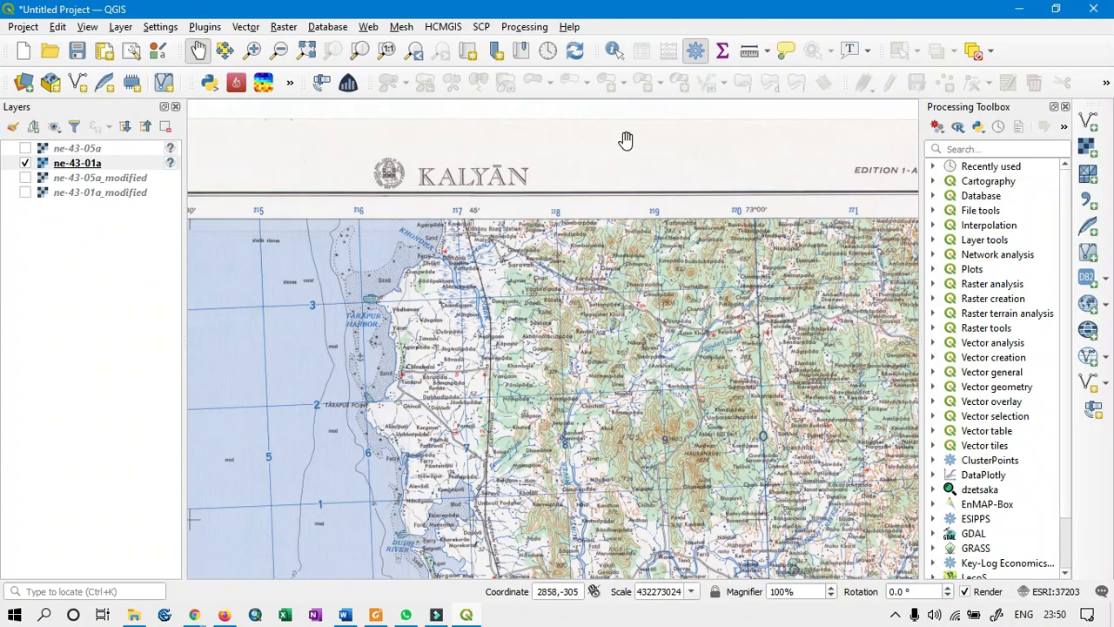
{"action": "scroll", "coordinate": [527, 230], "scroll_direction": "down", "scroll_amount": 2}
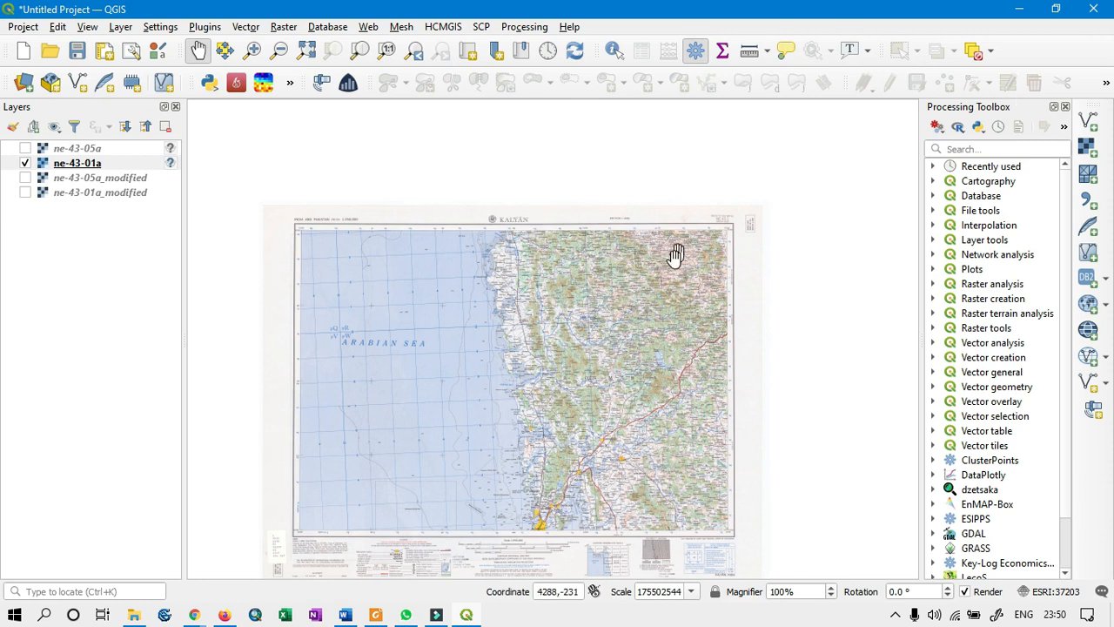
{"action": "left_click", "coordinate": [26, 164]}
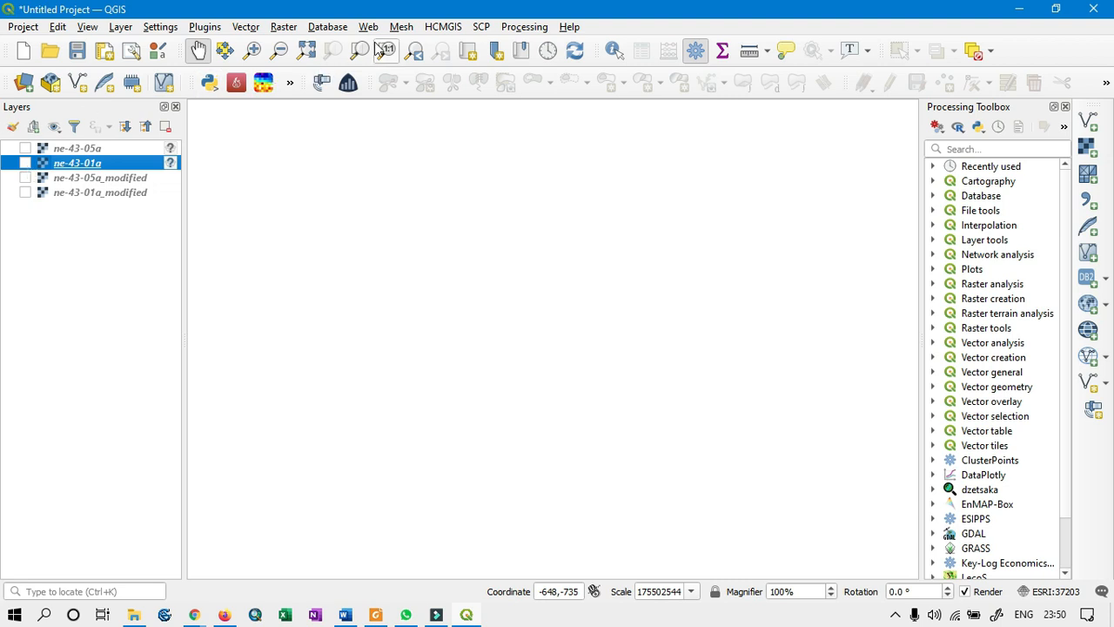
Open the Georeferencer and place its window over the empty map canvas
{"action": "left_click", "coordinate": [280, 29]}
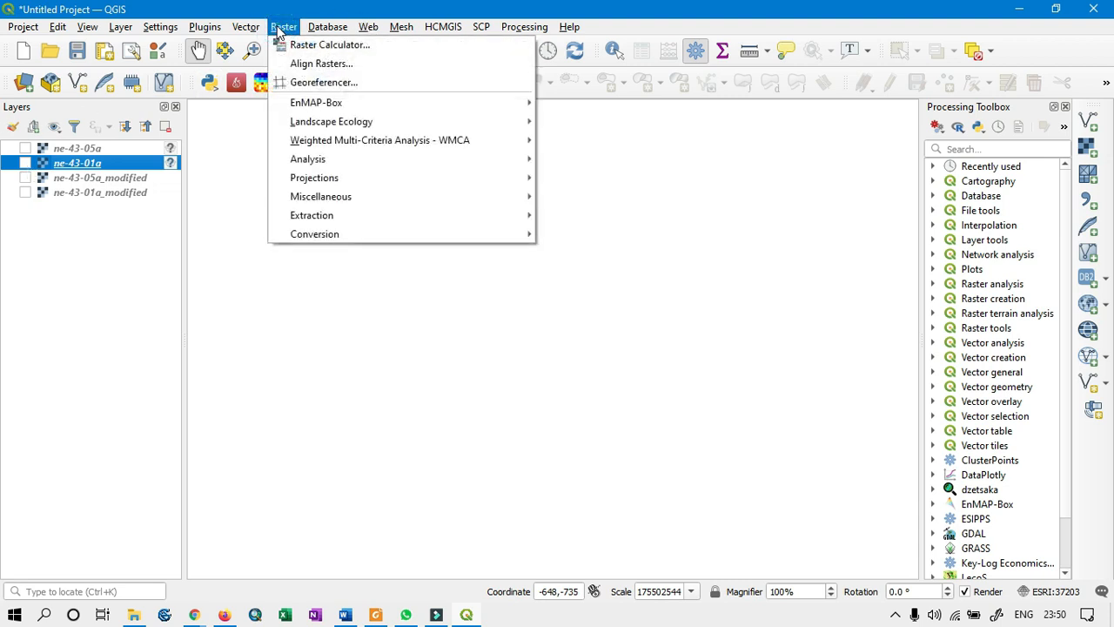
{"action": "left_click", "coordinate": [387, 10]}
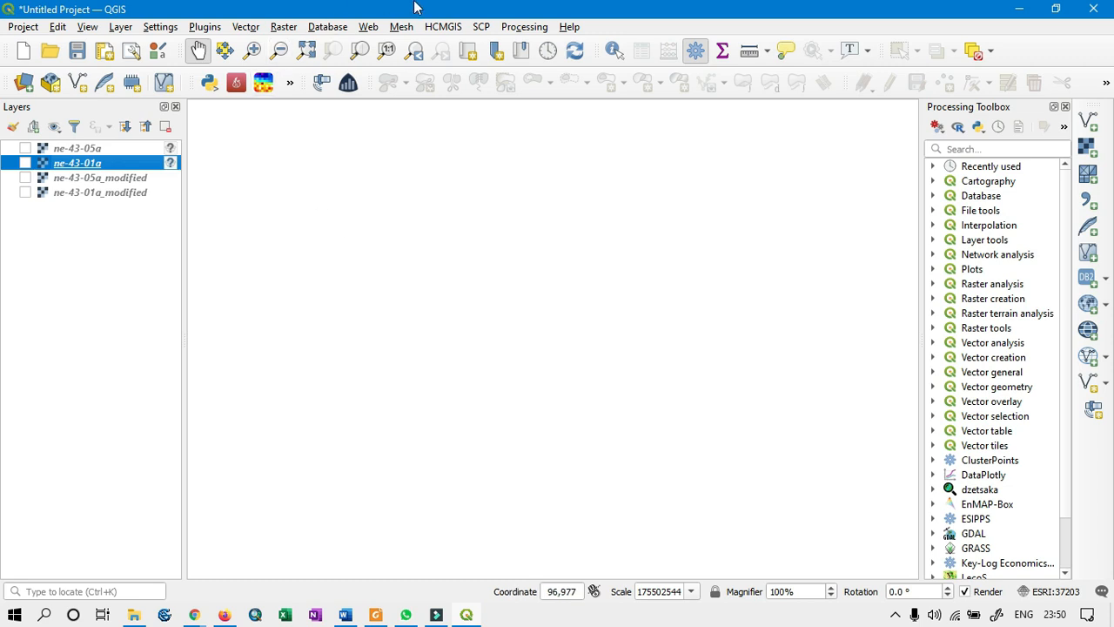
{"action": "left_click", "coordinate": [284, 27]}
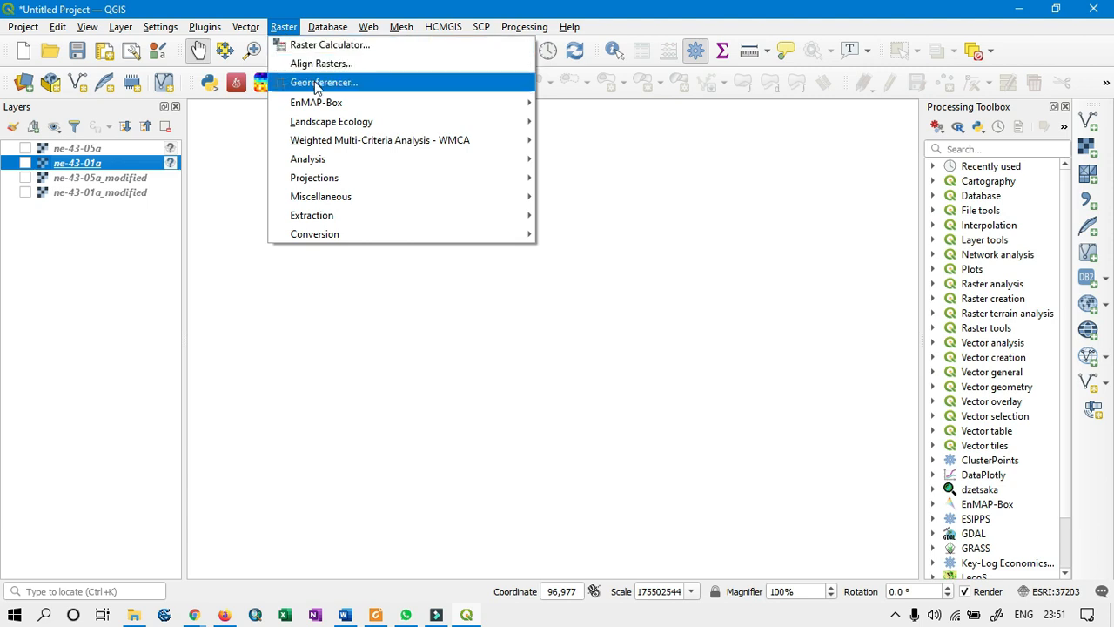
{"action": "left_click", "coordinate": [479, 82]}
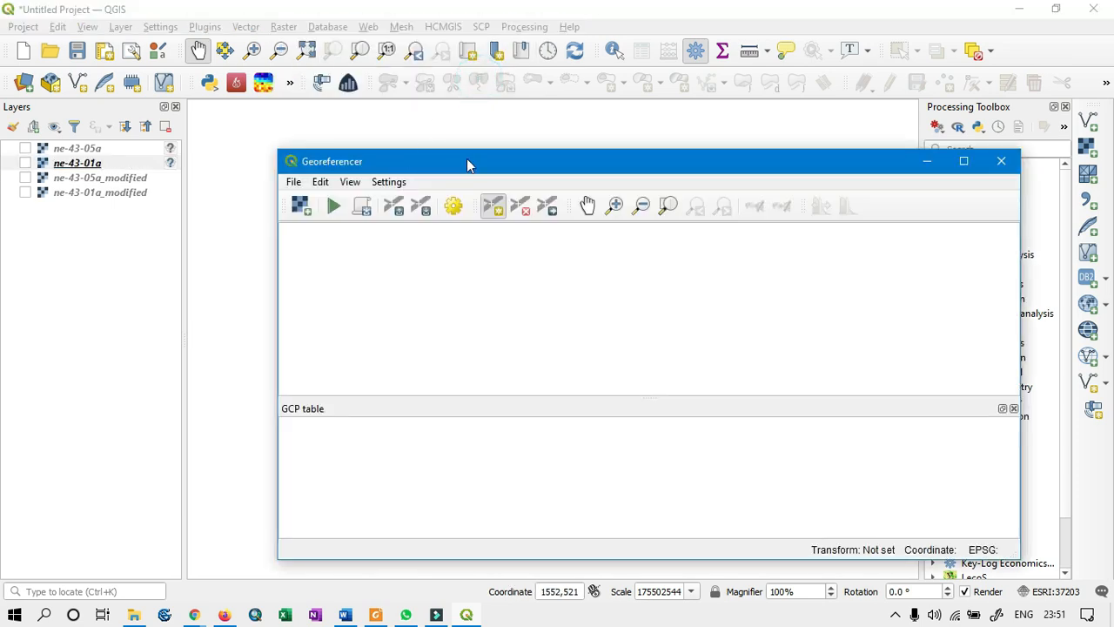
{"action": "left_click_drag", "start_coordinate": [444, 151], "coordinate": [445, 117]}
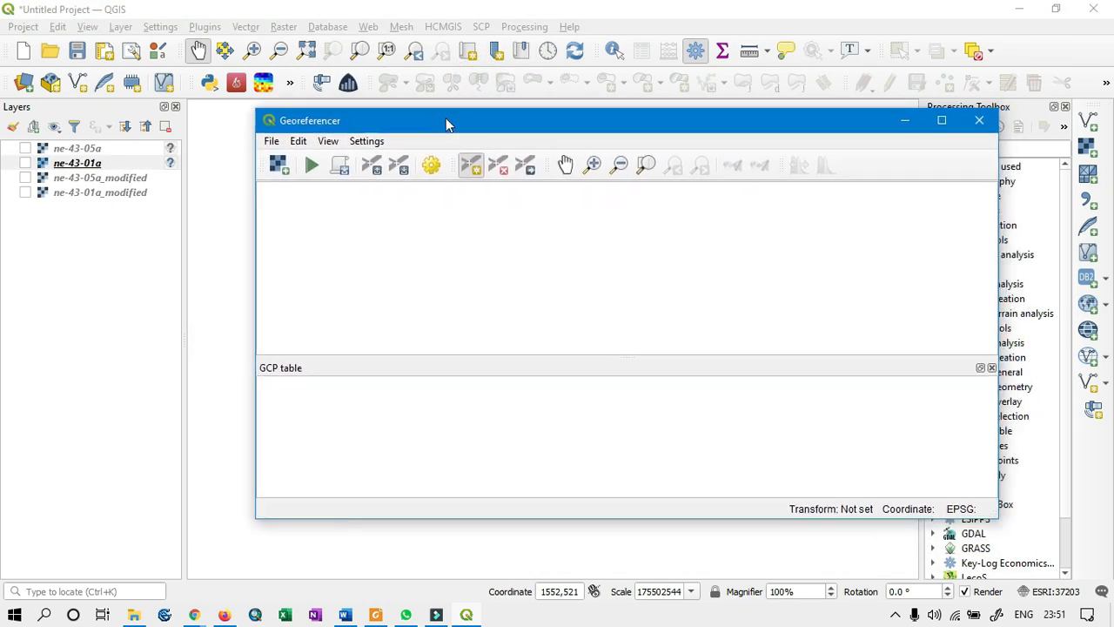
Load the raster ne-43-01a from the Rectification folder into the Georeferencer
{"action": "left_click", "coordinate": [277, 168]}
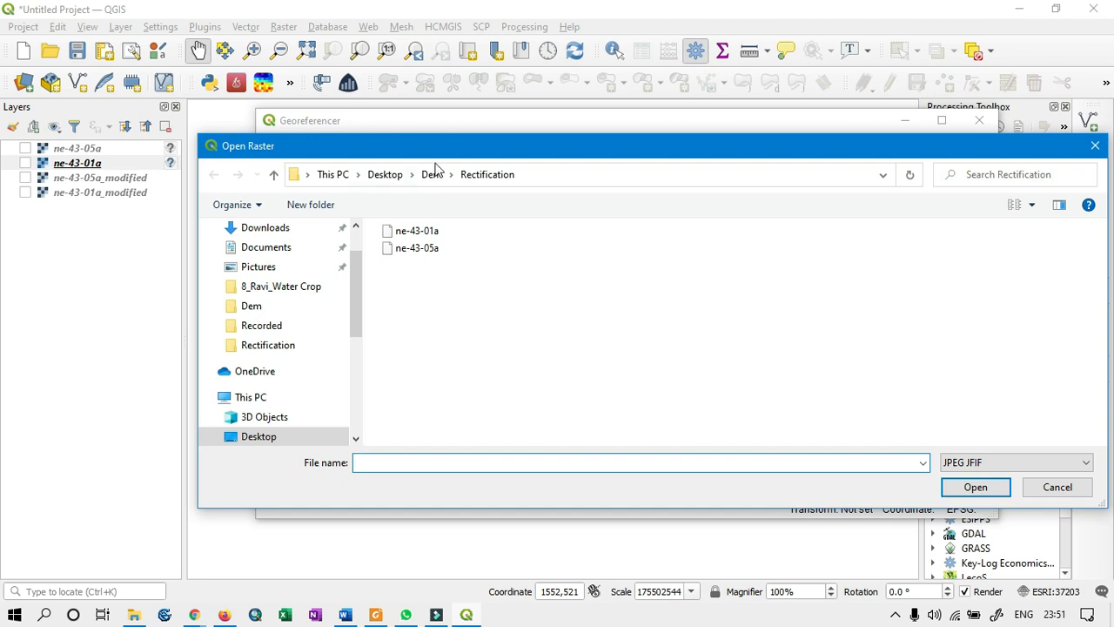
{"action": "left_click_drag", "start_coordinate": [495, 153], "coordinate": [303, 150]}
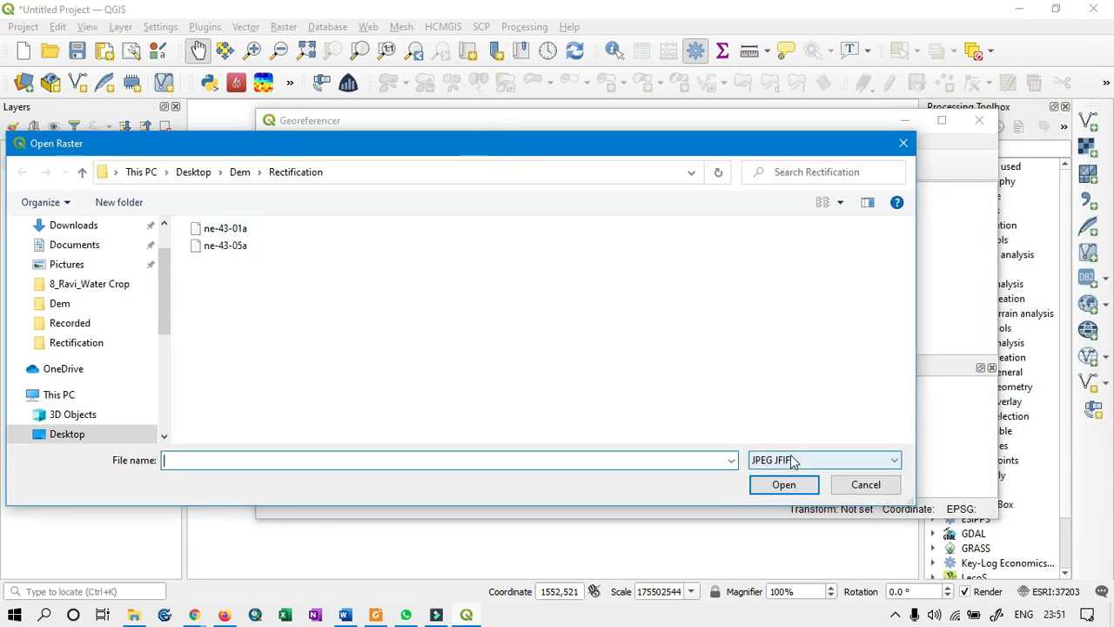
{"action": "left_click", "coordinate": [228, 230]}
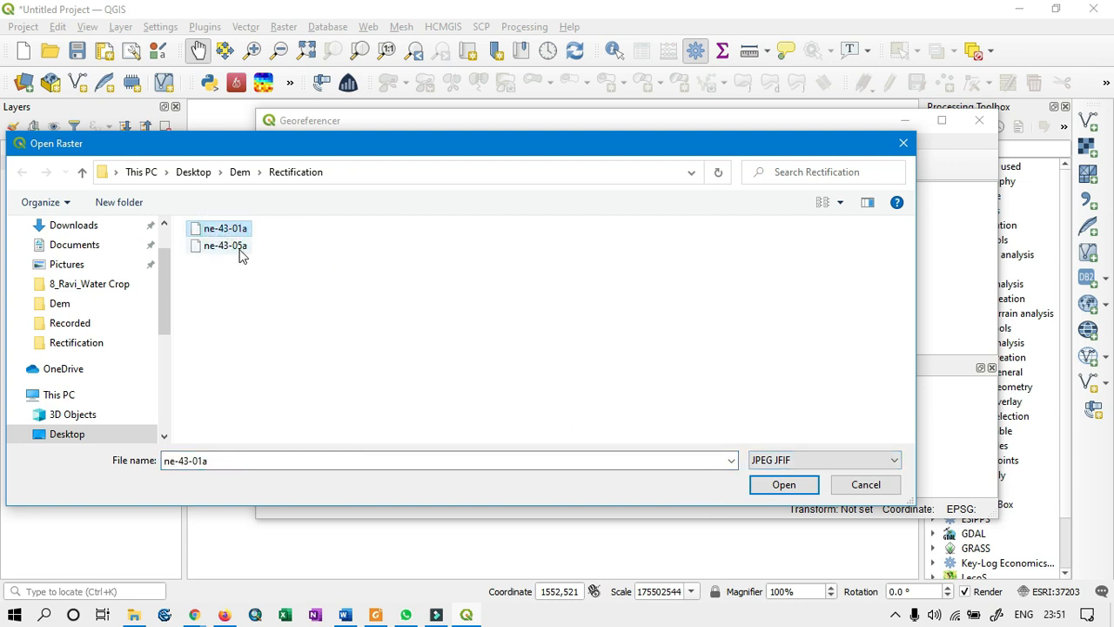
{"action": "left_click", "coordinate": [783, 485]}
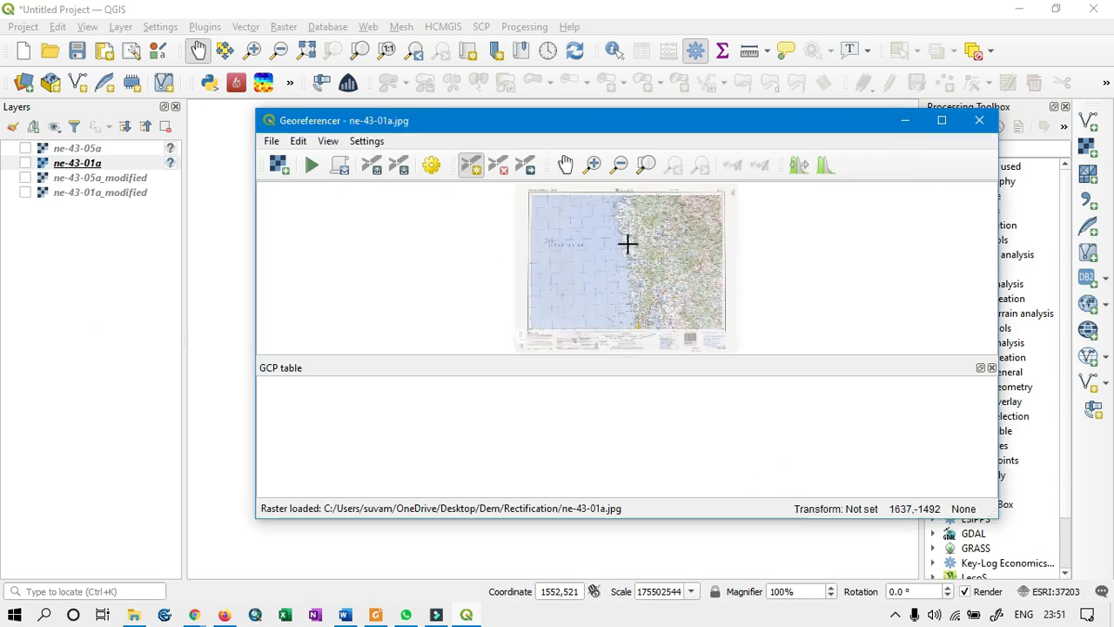
Inspect the loaded ne-43-01a sheet around the Arabian Sea and the coast
{"action": "left_click", "coordinate": [594, 164]}
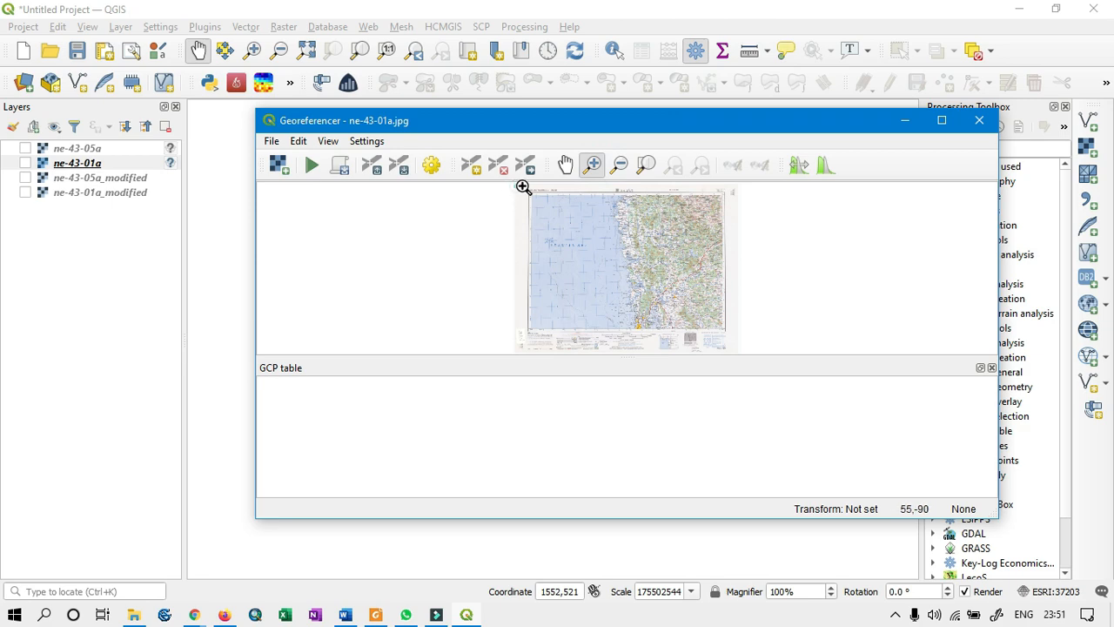
{"action": "left_click_drag", "start_coordinate": [525, 186], "coordinate": [768, 345]}
{"action": "left_click", "coordinate": [535, 228]}
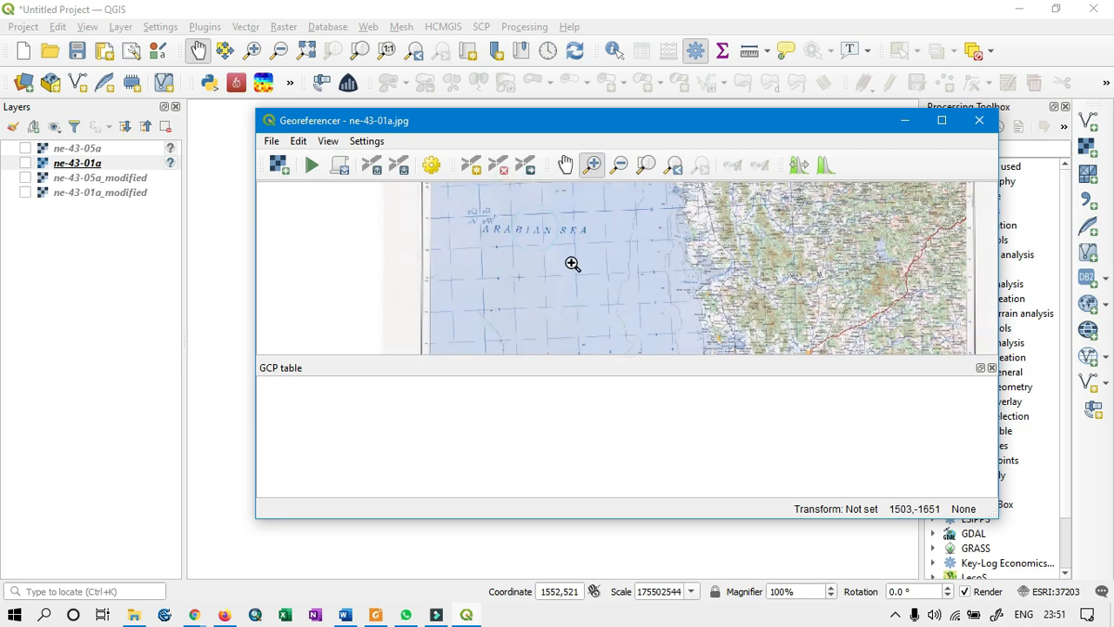
{"action": "scroll", "coordinate": [572, 265], "scroll_direction": "down", "scroll_amount": 3}
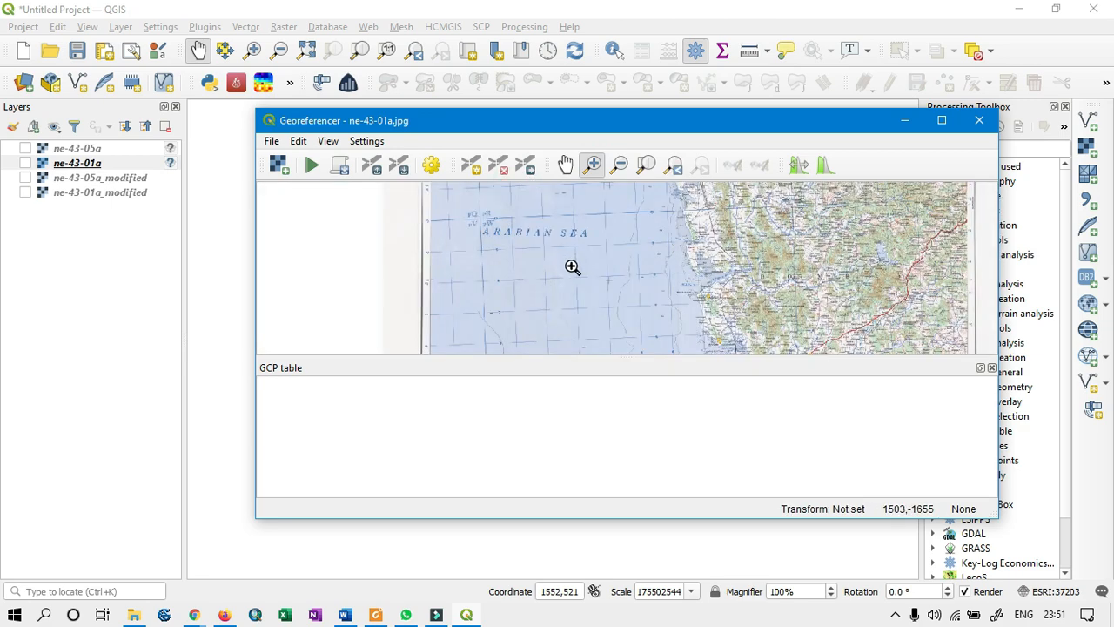
{"action": "scroll", "coordinate": [571, 263], "scroll_direction": "down", "scroll_amount": 3}
{"action": "scroll", "coordinate": [570, 259], "scroll_direction": "up", "scroll_amount": 2}
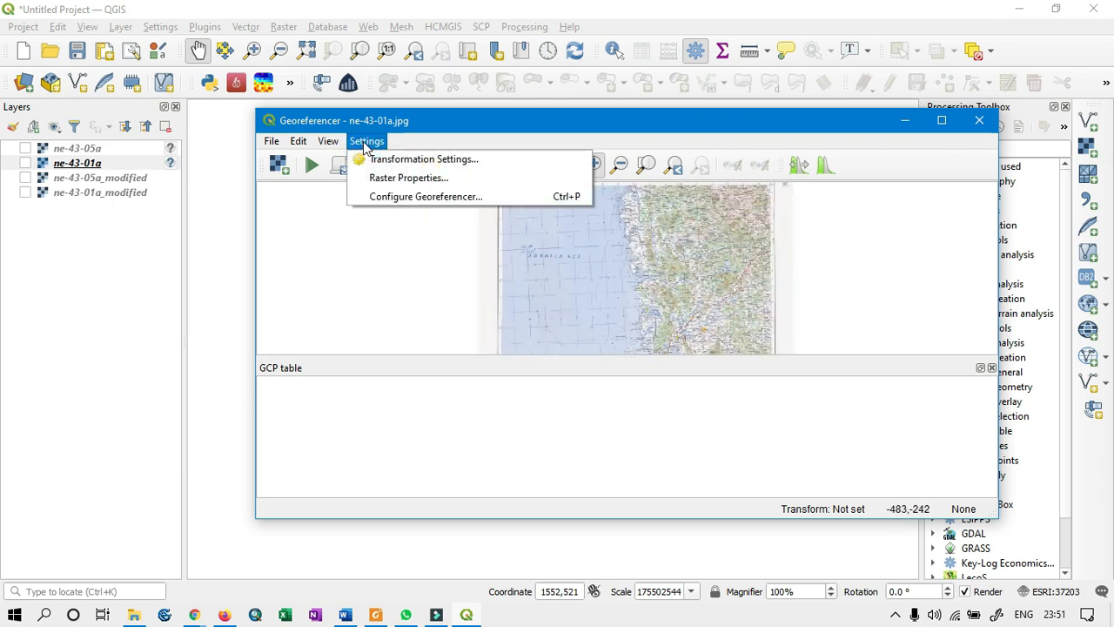
Open the transformation settings and review the available transformation types, keeping Polynomial 2
{"action": "left_click", "coordinate": [447, 163]}
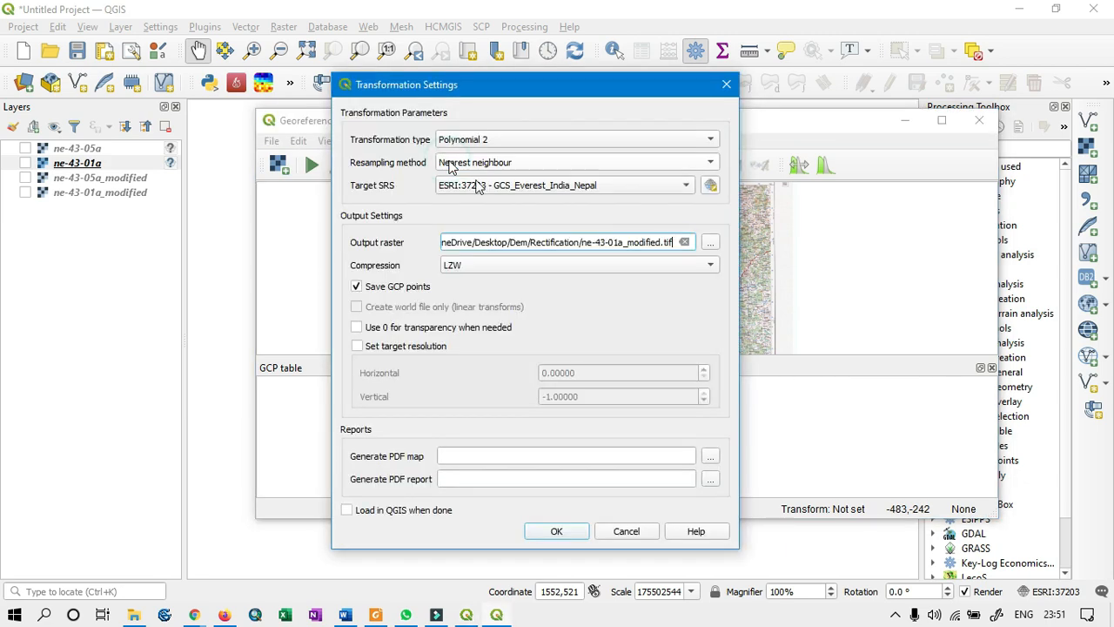
{"action": "left_click_drag", "start_coordinate": [528, 90], "coordinate": [502, 66]}
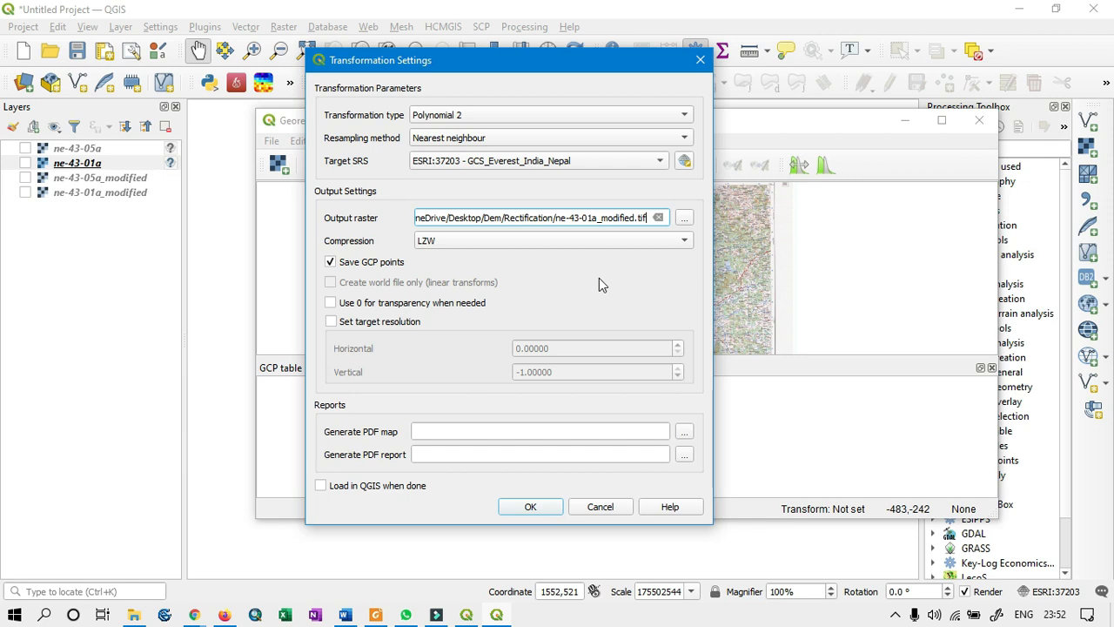
{"action": "left_click", "coordinate": [531, 73]}
{"action": "left_click_drag", "start_coordinate": [538, 73], "coordinate": [567, 69]}
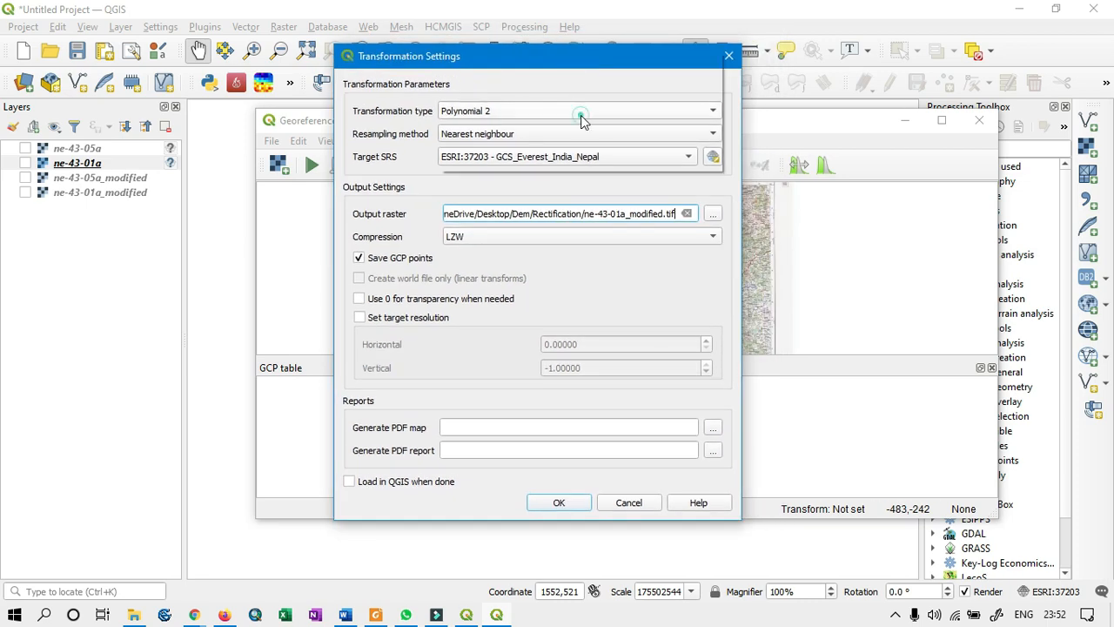
{"action": "left_click", "coordinate": [578, 111]}
{"action": "left_click", "coordinate": [582, 117]}
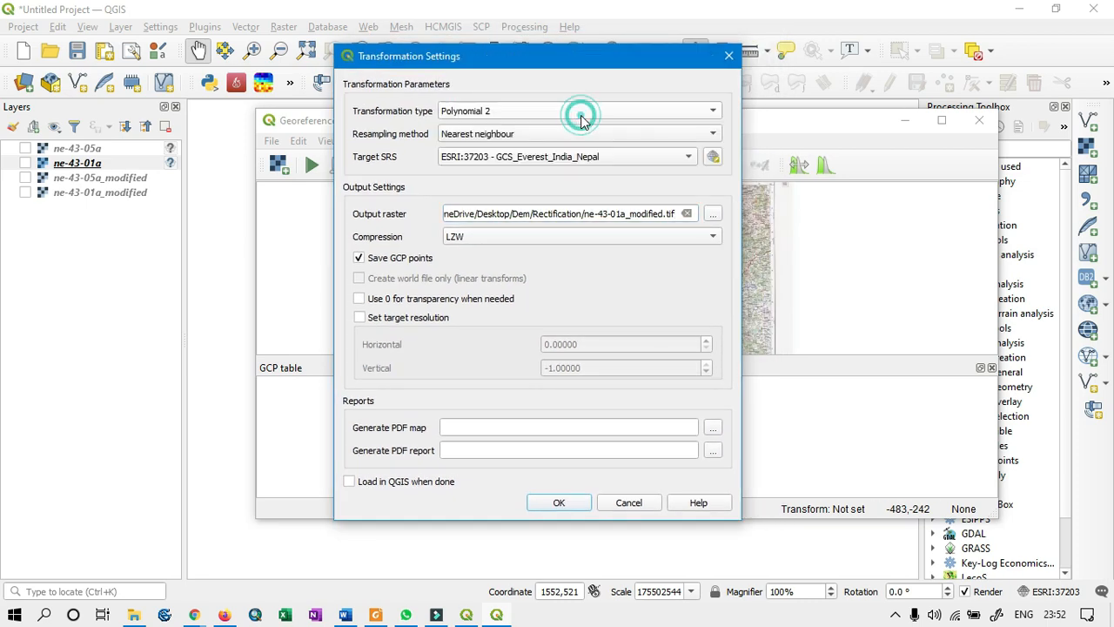
{"action": "left_click", "coordinate": [579, 114]}
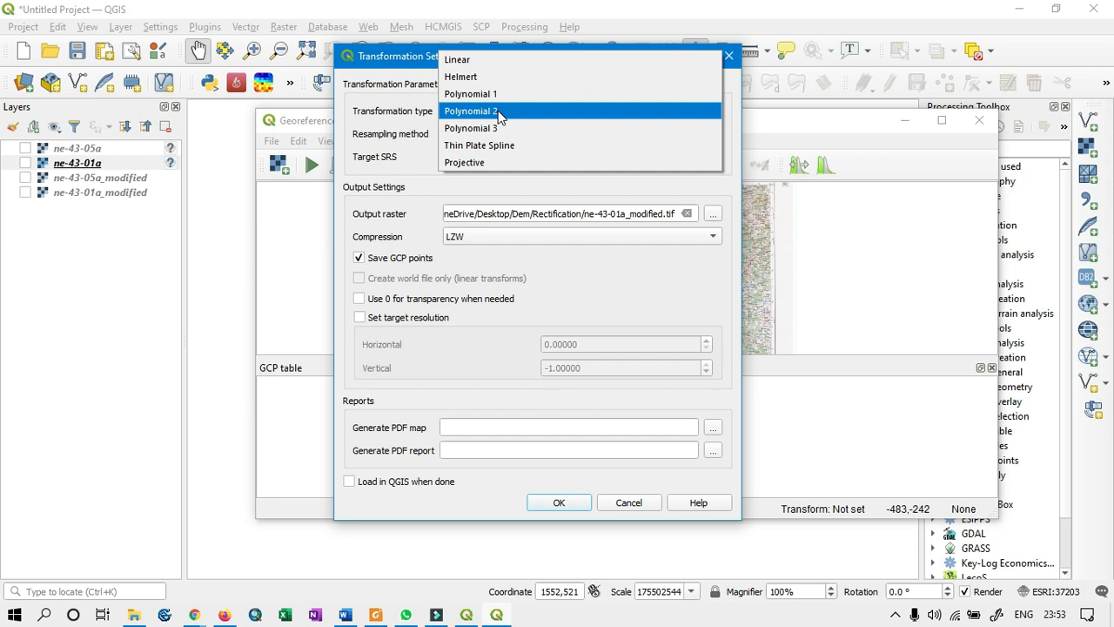
{"action": "left_click", "coordinate": [559, 111]}
{"action": "left_click_drag", "start_coordinate": [611, 53], "coordinate": [640, 47]}
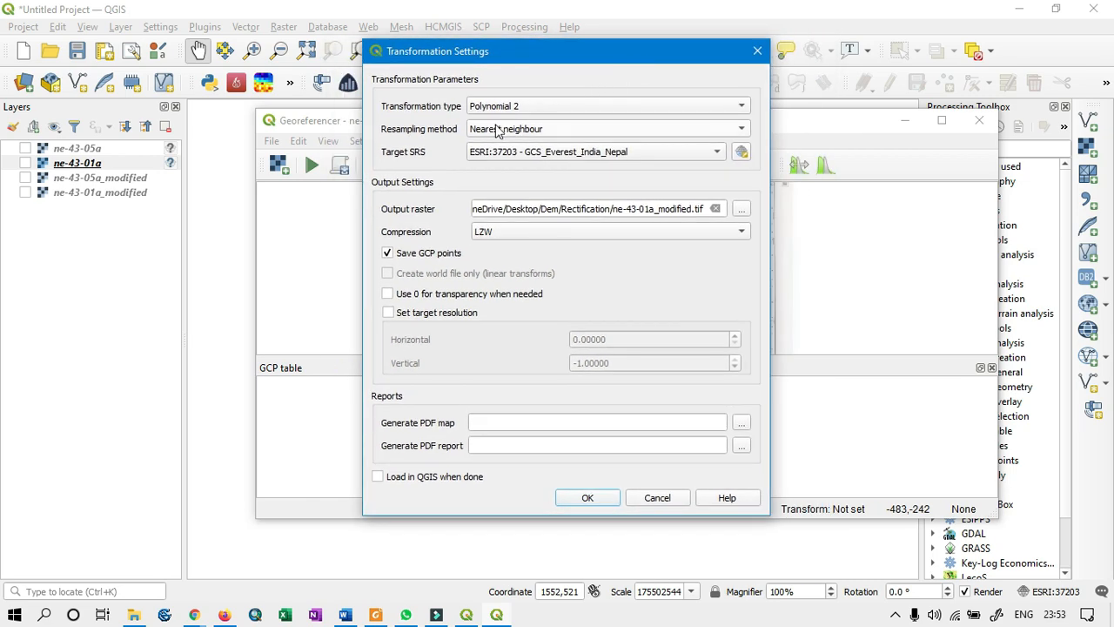
Review the resampling methods and the target SRS in the transformation settings, keeping Nearest neighbour, and close the settings
{"action": "left_click", "coordinate": [596, 131]}
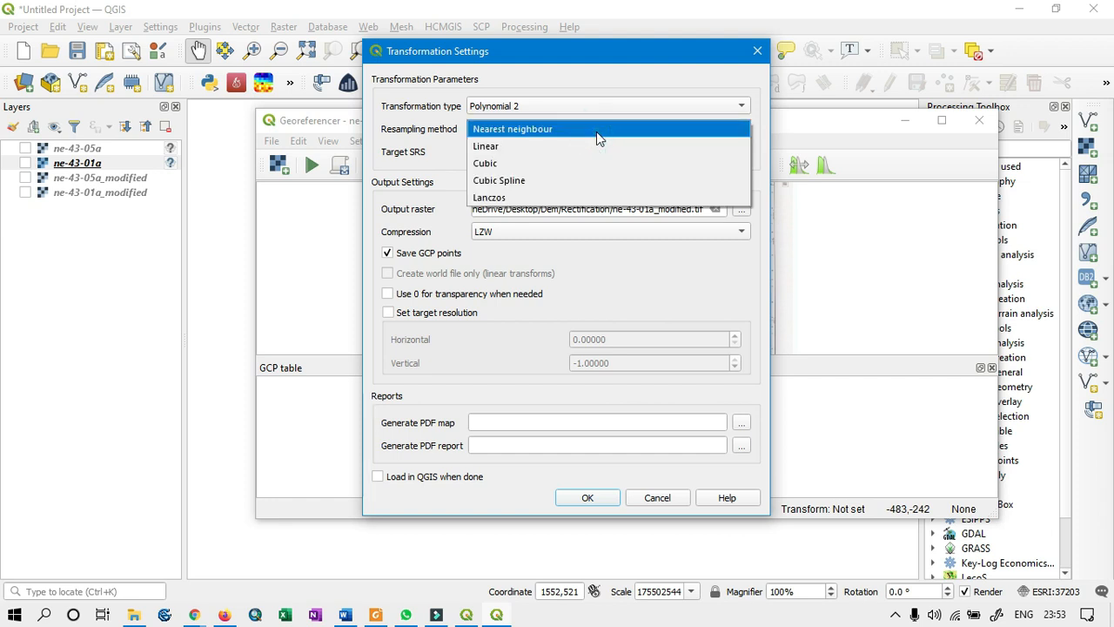
{"action": "left_click", "coordinate": [596, 131]}
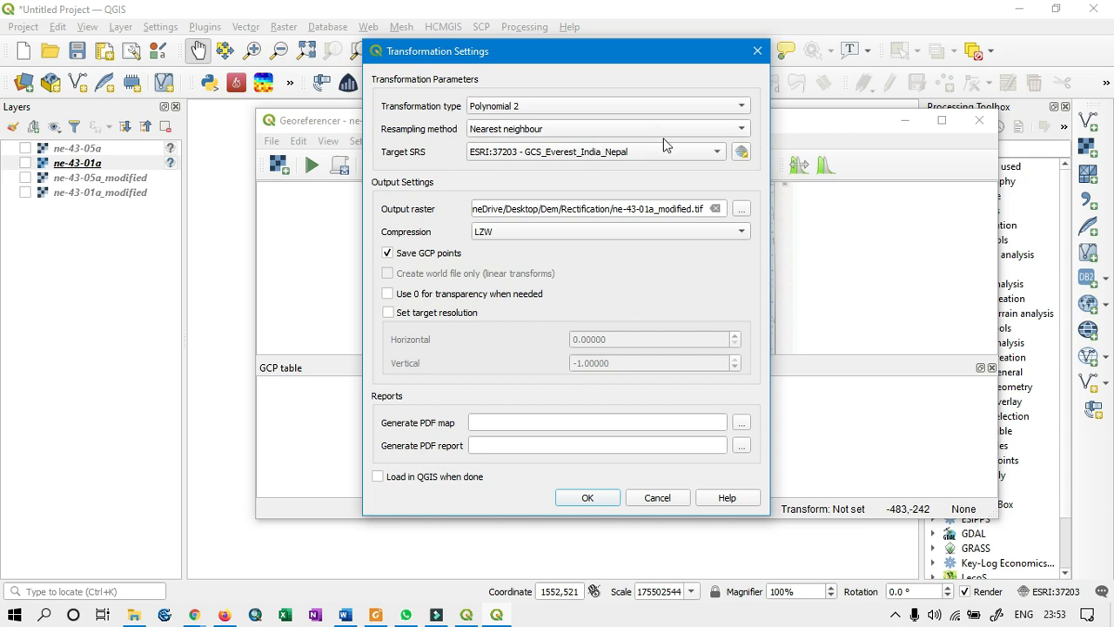
{"action": "left_click_drag", "start_coordinate": [644, 58], "coordinate": [602, 58]}
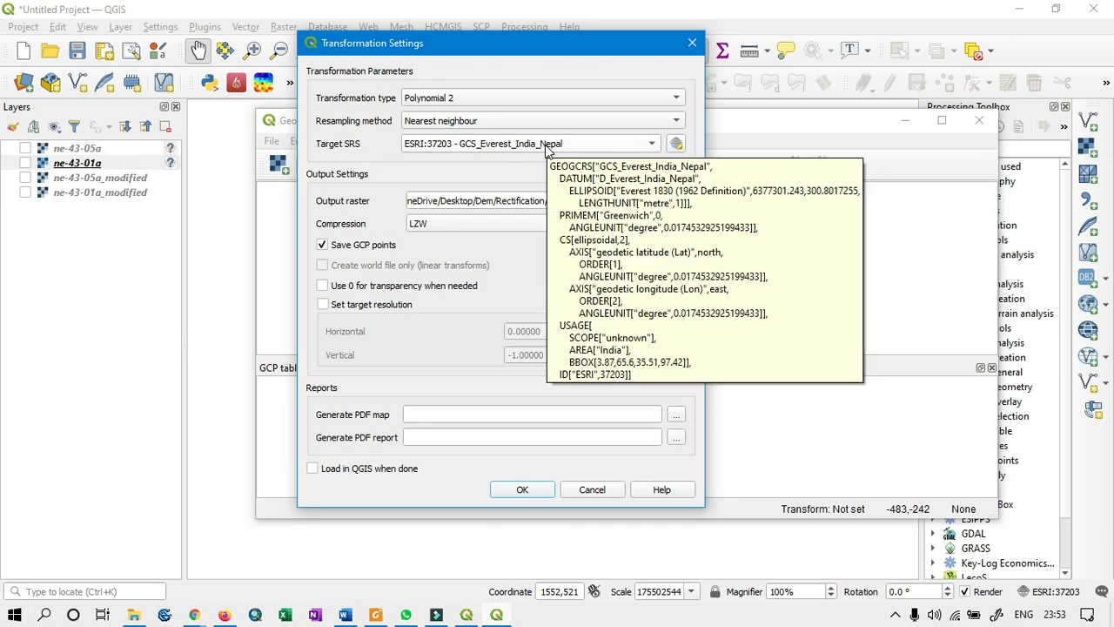
{"action": "left_click", "coordinate": [676, 145]}
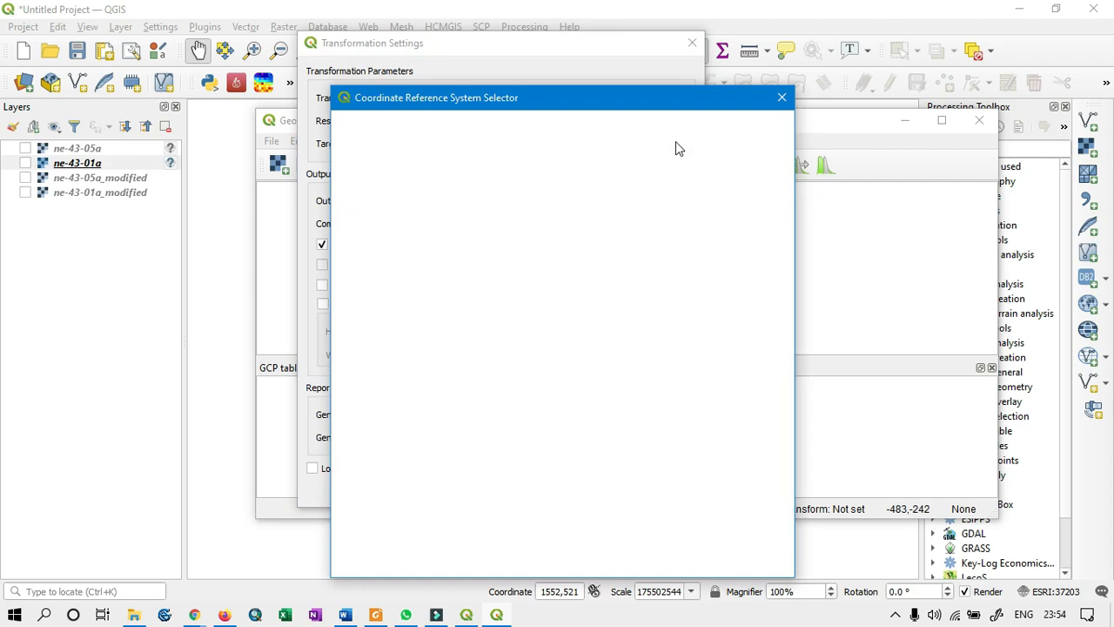
{"action": "left_click", "coordinate": [780, 98]}
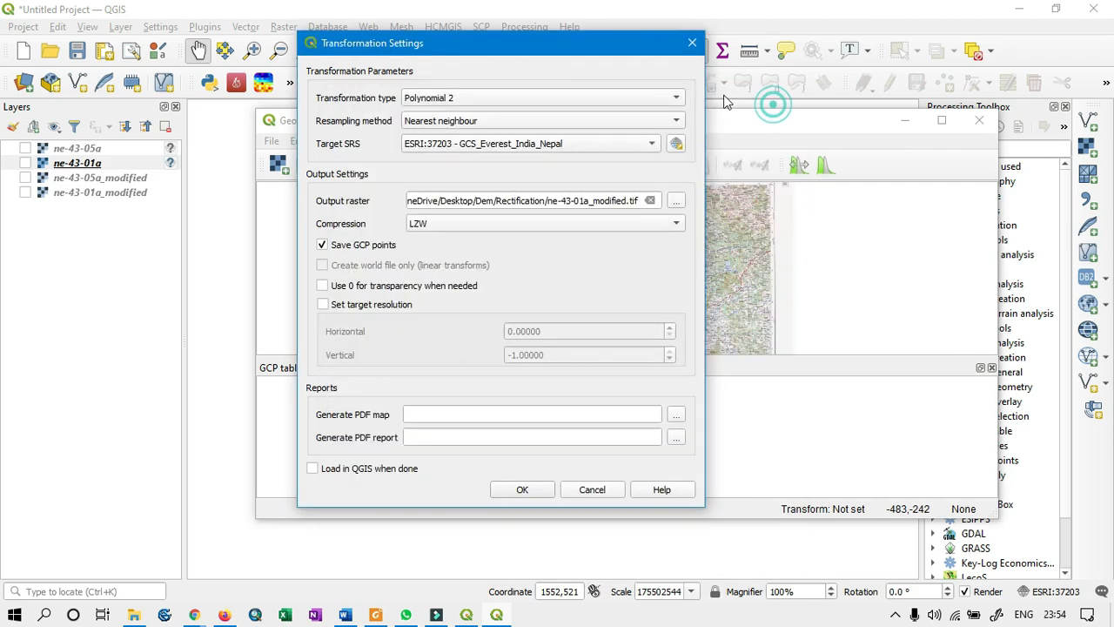
{"action": "left_click", "coordinate": [692, 43]}
Look over the ne-43-01a sheet from the coast down to the legend in its lower margin
{"action": "left_click_drag", "start_coordinate": [629, 288], "coordinate": [600, 251]}
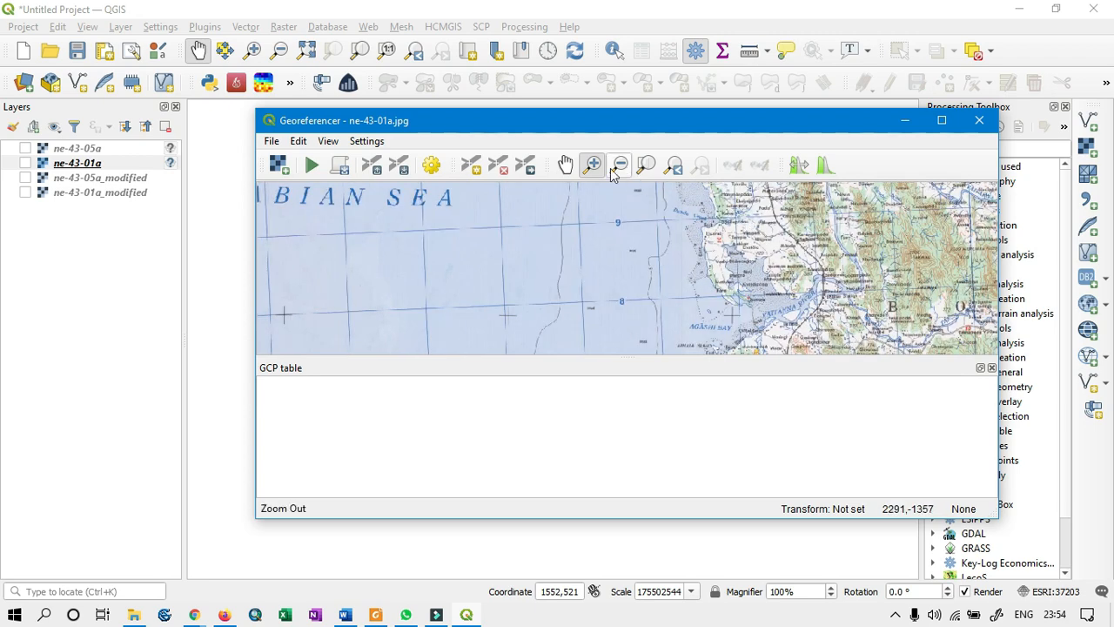
{"action": "left_click", "coordinate": [564, 166]}
{"action": "left_click_drag", "start_coordinate": [771, 287], "coordinate": [393, 174]}
{"action": "left_click_drag", "start_coordinate": [475, 258], "coordinate": [613, 172]}
{"action": "left_click_drag", "start_coordinate": [627, 301], "coordinate": [566, 164]}
{"action": "left_click_drag", "start_coordinate": [625, 317], "coordinate": [714, 257]}
{"action": "left_click_drag", "start_coordinate": [527, 261], "coordinate": [768, 338]}
{"action": "left_click_drag", "start_coordinate": [595, 287], "coordinate": [669, 372]}
{"action": "scroll", "coordinate": [516, 276], "scroll_direction": "up", "scroll_amount": 2}
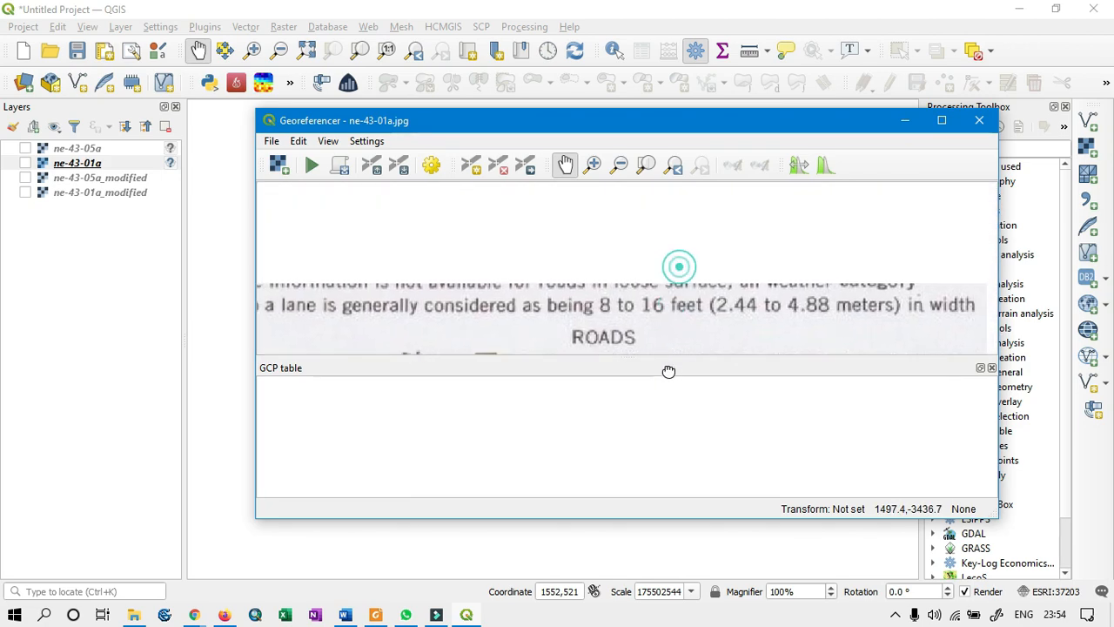
Examine the notes beneath the scale bars for the sheet's projection, grid zone and spheroid
{"action": "left_click_drag", "start_coordinate": [778, 299], "coordinate": [425, 249]}
{"action": "left_click_drag", "start_coordinate": [826, 324], "coordinate": [321, 248]}
{"action": "left_click_drag", "start_coordinate": [744, 307], "coordinate": [629, 286]}
{"action": "scroll", "coordinate": [520, 264], "scroll_direction": "down", "scroll_amount": 1}
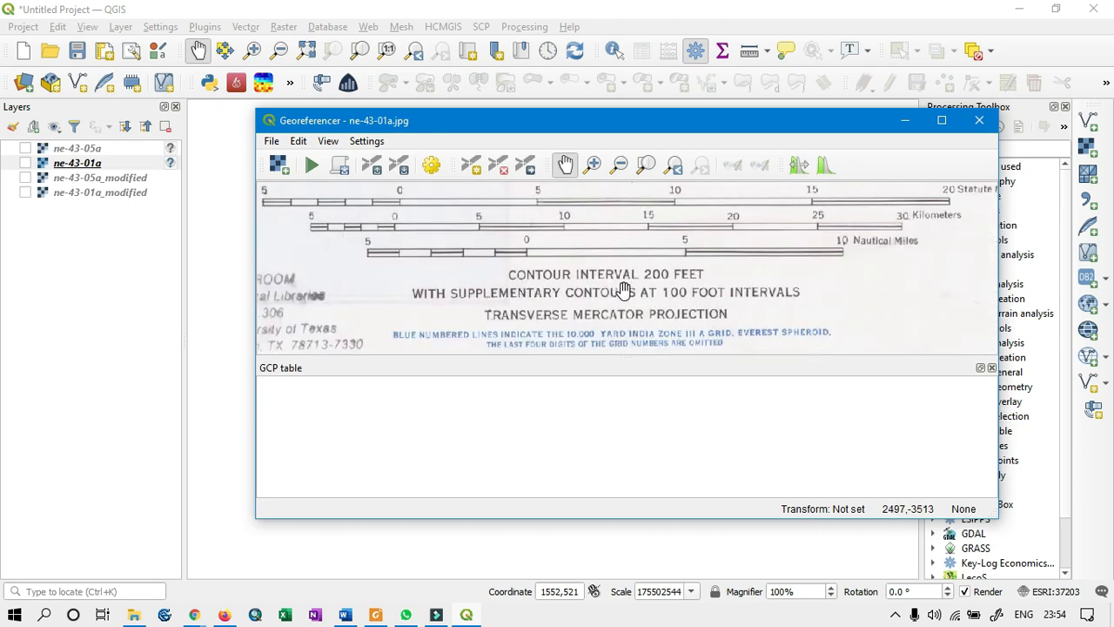
{"action": "scroll", "coordinate": [632, 292], "scroll_direction": "down", "scroll_amount": 2}
{"action": "scroll", "coordinate": [638, 316], "scroll_direction": "up", "scroll_amount": 3}
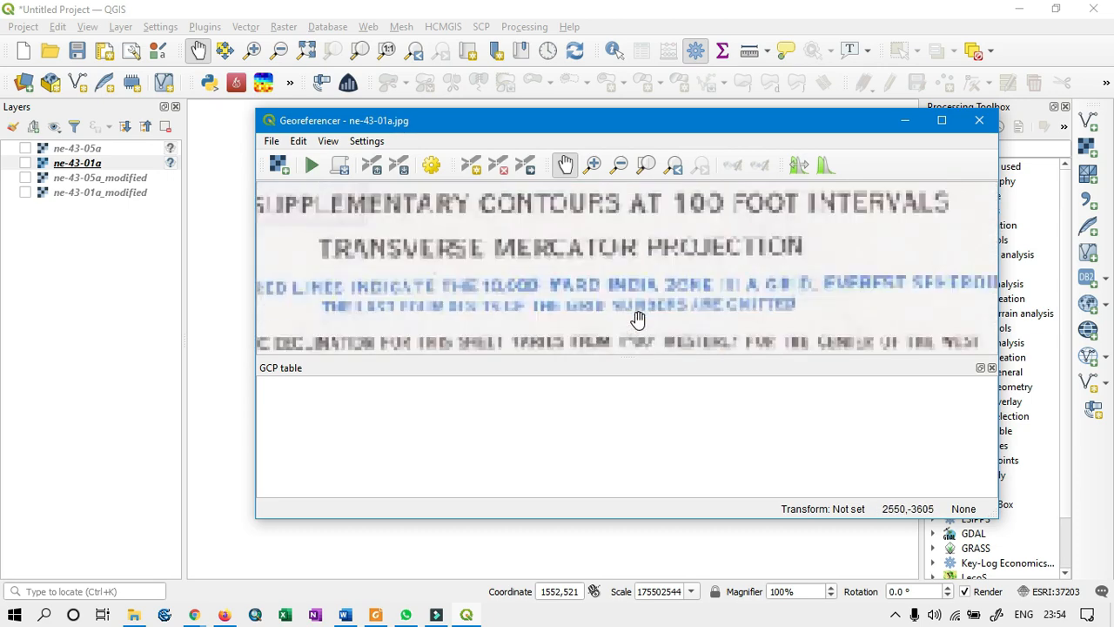
{"action": "left_click_drag", "start_coordinate": [505, 300], "coordinate": [522, 286]}
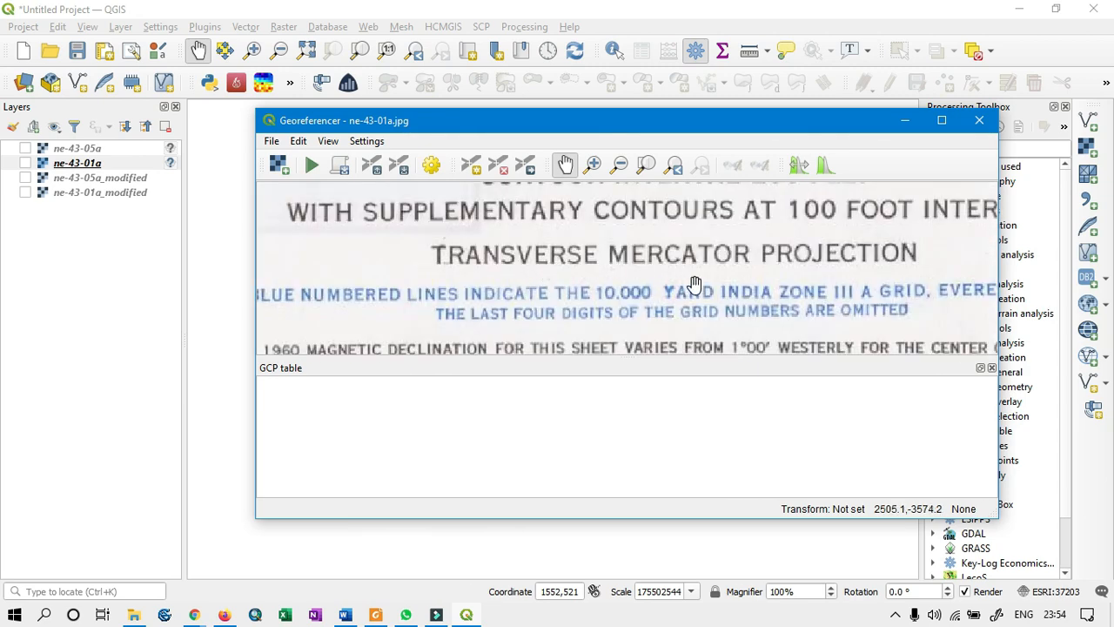
{"action": "scroll", "coordinate": [616, 279], "scroll_direction": "down", "scroll_amount": 1}
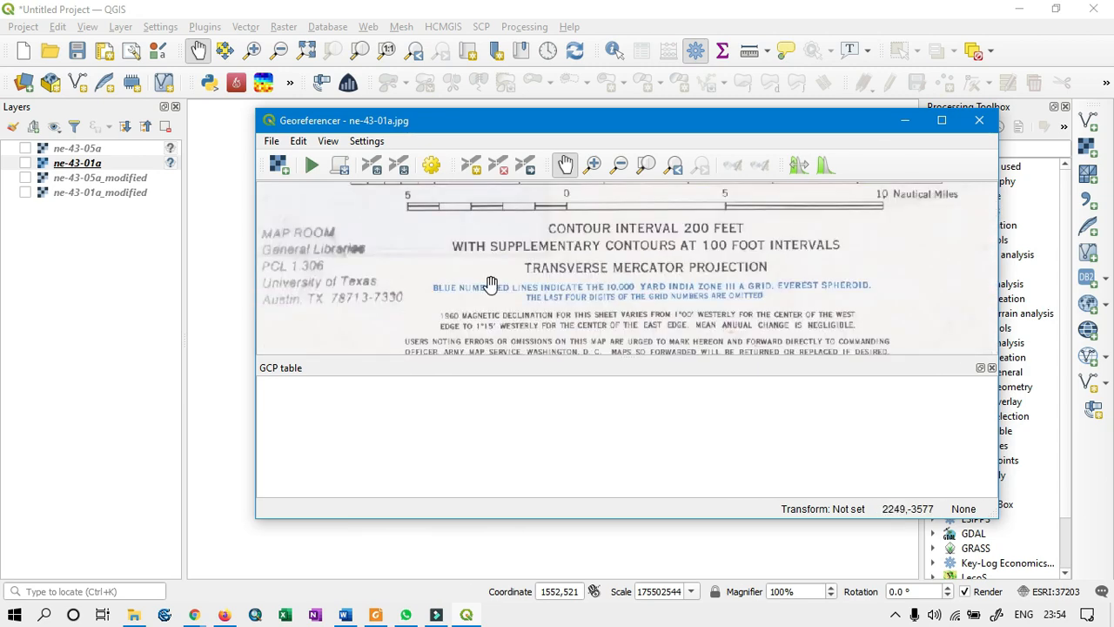
{"action": "left_click_drag", "start_coordinate": [664, 285], "coordinate": [664, 252]}
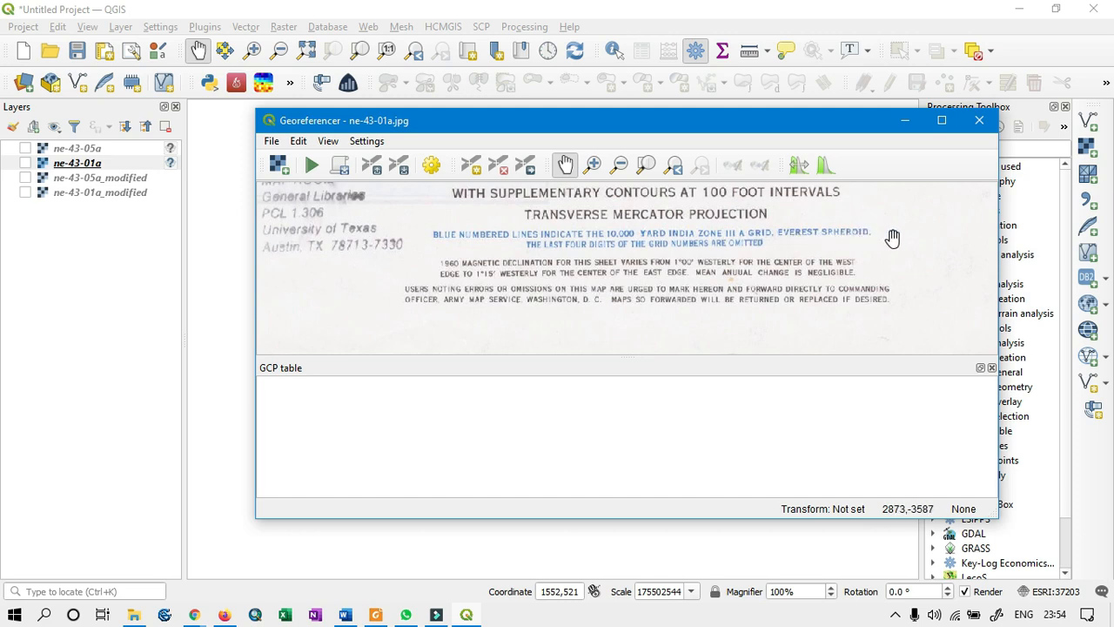
{"action": "scroll", "coordinate": [613, 294], "scroll_direction": "down", "scroll_amount": 3}
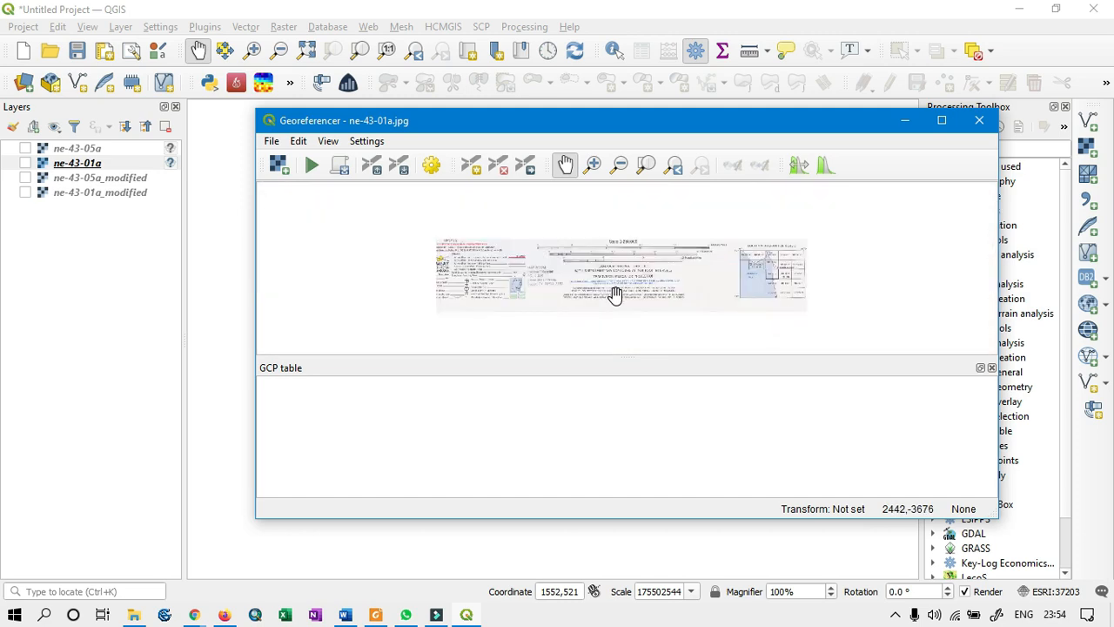
{"action": "scroll", "coordinate": [614, 294], "scroll_direction": "up", "scroll_amount": 1}
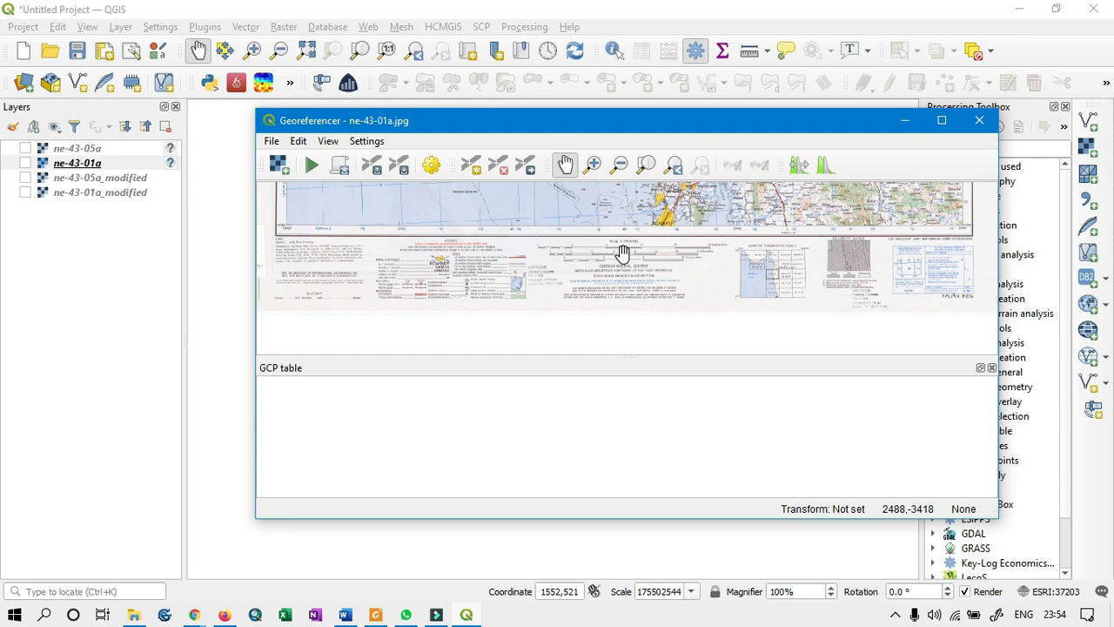
Open the transformation settings and filter the coordinate systems available for the target SRS by "evere"
{"action": "left_click", "coordinate": [432, 166]}
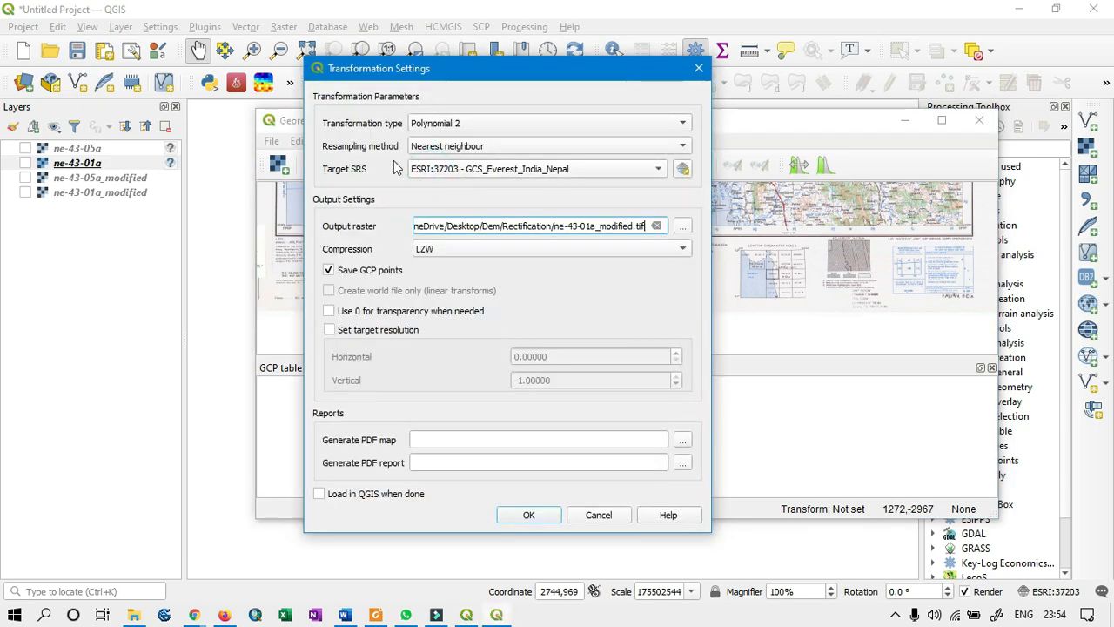
{"action": "left_click", "coordinate": [683, 170]}
{"action": "left_click_drag", "start_coordinate": [589, 132], "coordinate": [886, 116]}
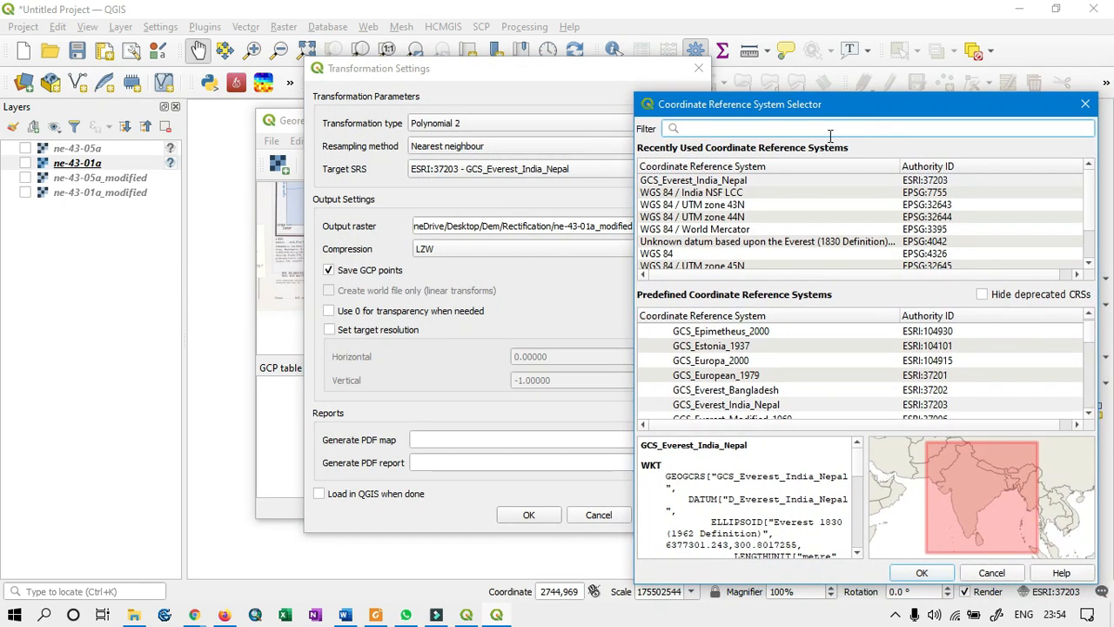
{"action": "type", "text": "Ec"}
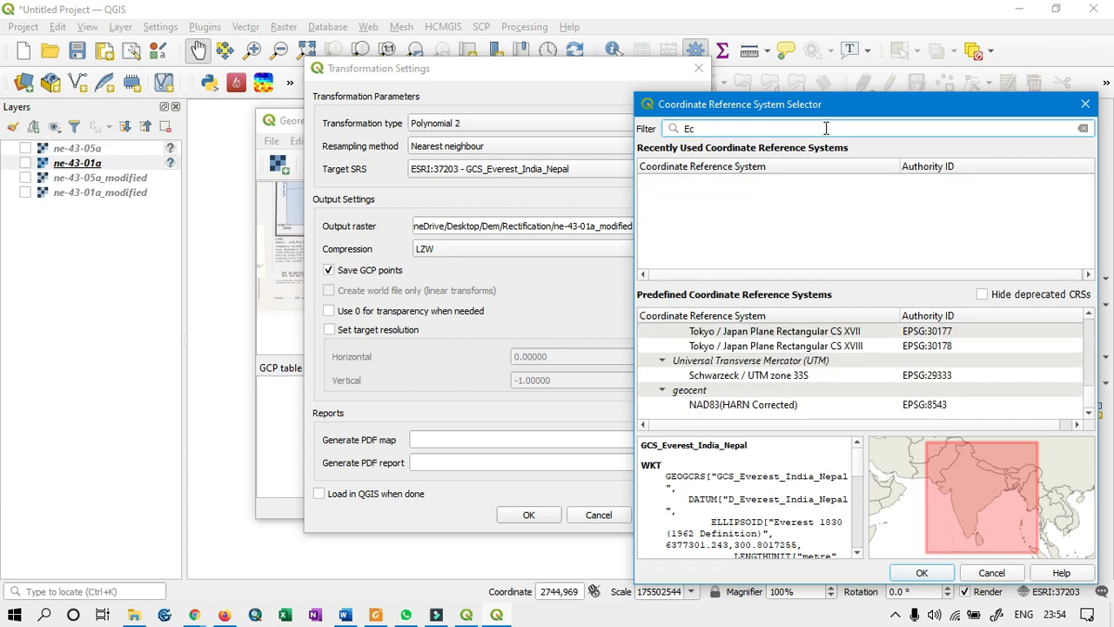
{"action": "key", "text": "BackSpace"}
{"action": "type", "text": "ver"}
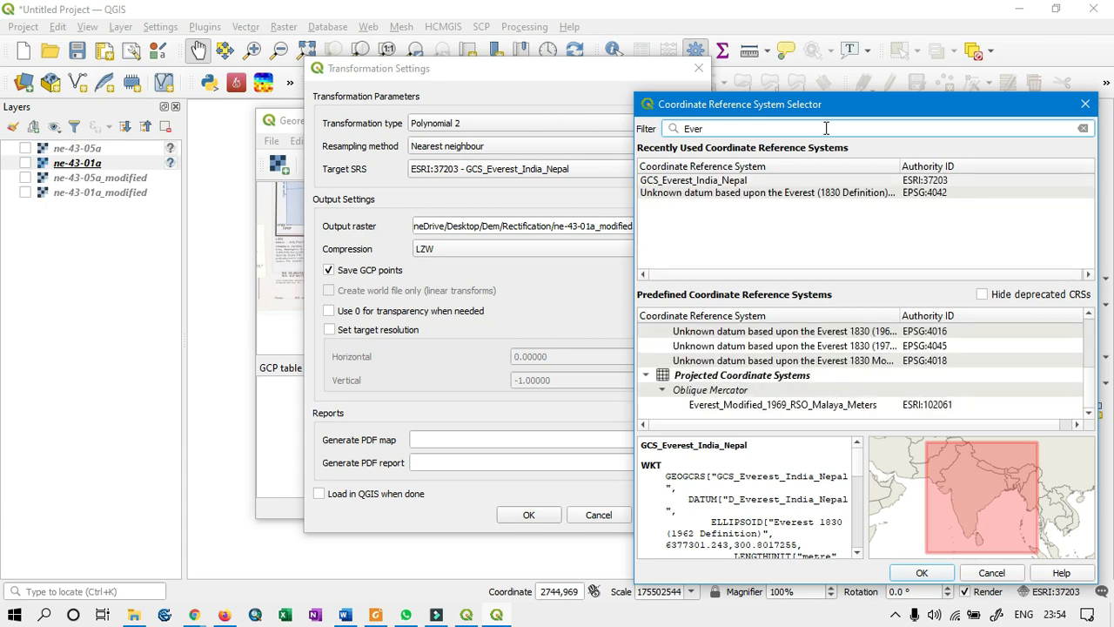
{"action": "type", "text": "s"}
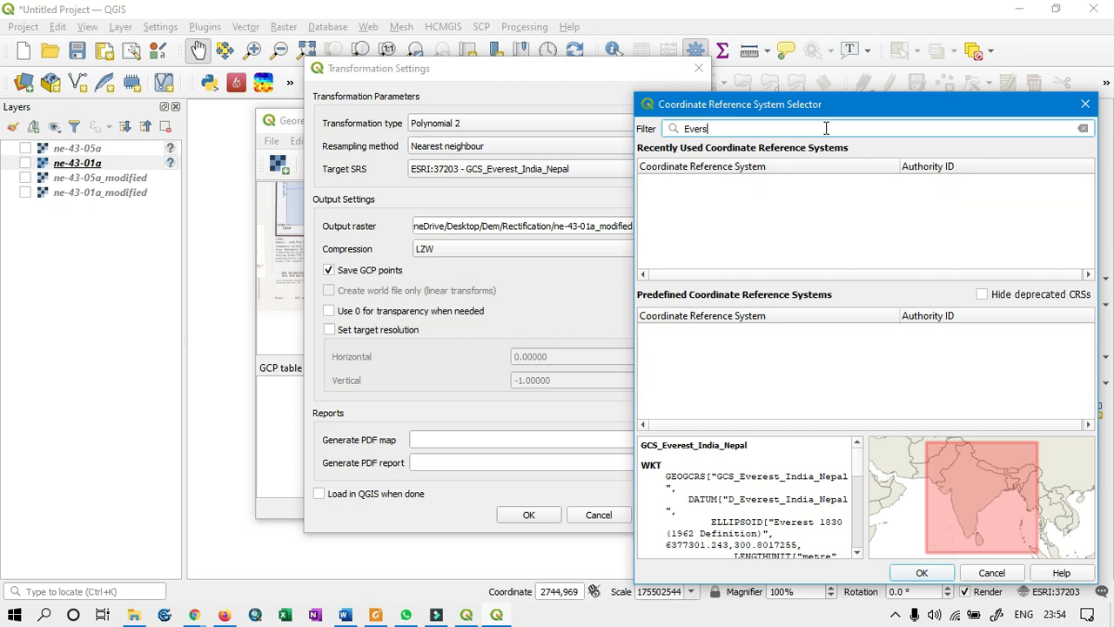
{"action": "key", "text": "BackSpace"}
{"action": "type", "text": "est"}
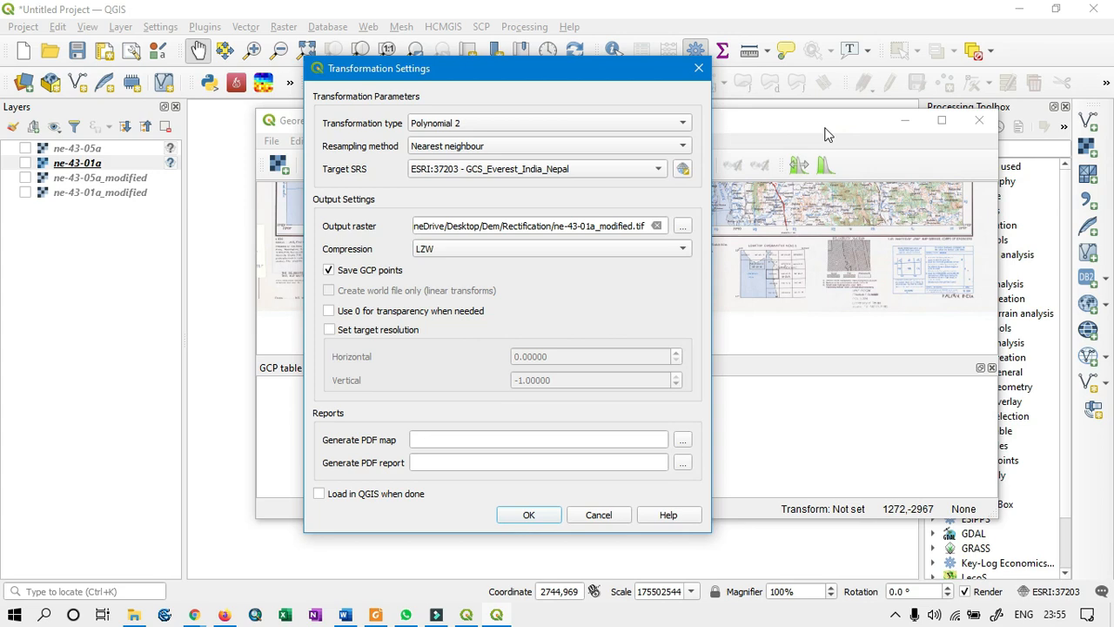
{"action": "left_click", "coordinate": [682, 168]}
{"action": "type", "text": "evere"}
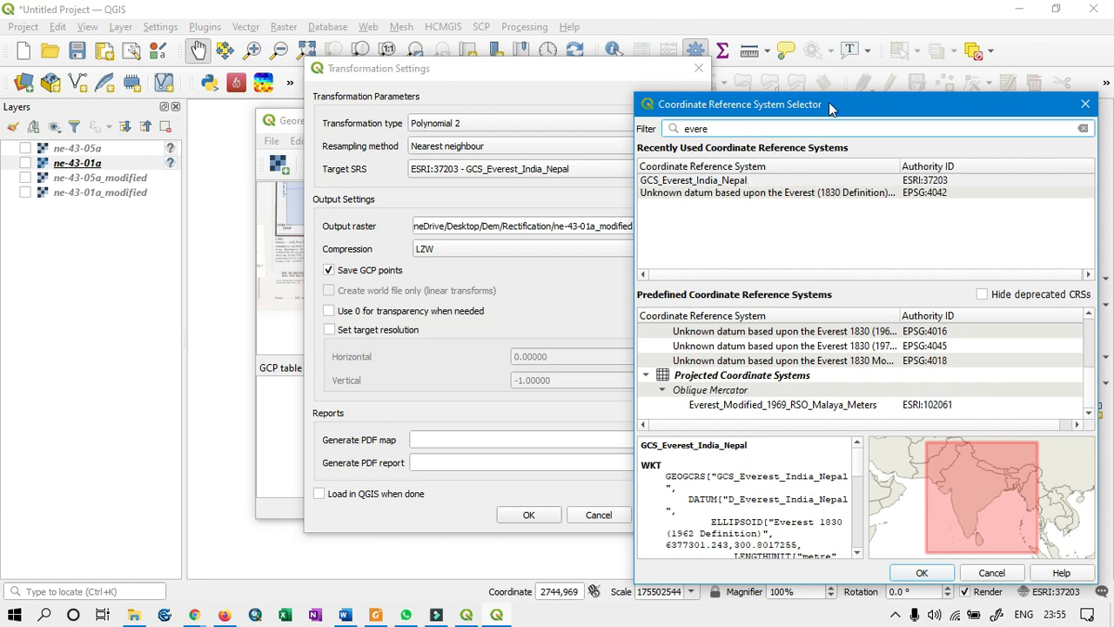
Compare the coverage of GCS_Everest_Bangladesh, GCS_Everest_India_Nepal and GCS_Everest_Modified_1969 among the filtered coordinate systems
{"action": "left_click_drag", "start_coordinate": [835, 104], "coordinate": [685, 61]}
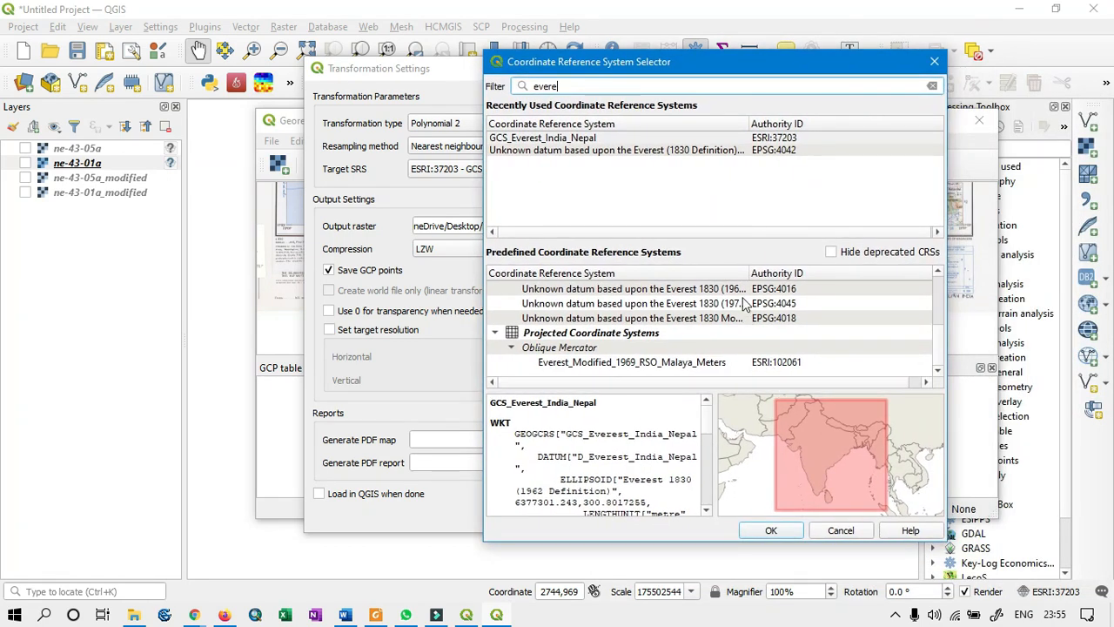
{"action": "scroll", "coordinate": [746, 311], "scroll_direction": "up", "scroll_amount": 2}
{"action": "scroll", "coordinate": [657, 325], "scroll_direction": "up", "scroll_amount": 1}
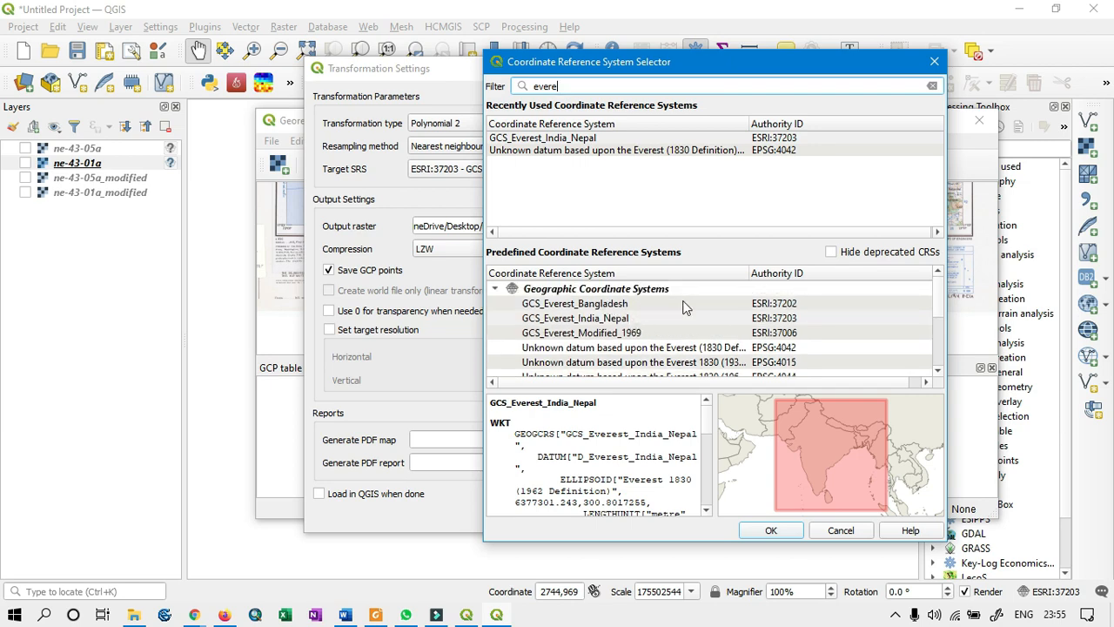
{"action": "left_click_drag", "start_coordinate": [723, 69], "coordinate": [658, 25]}
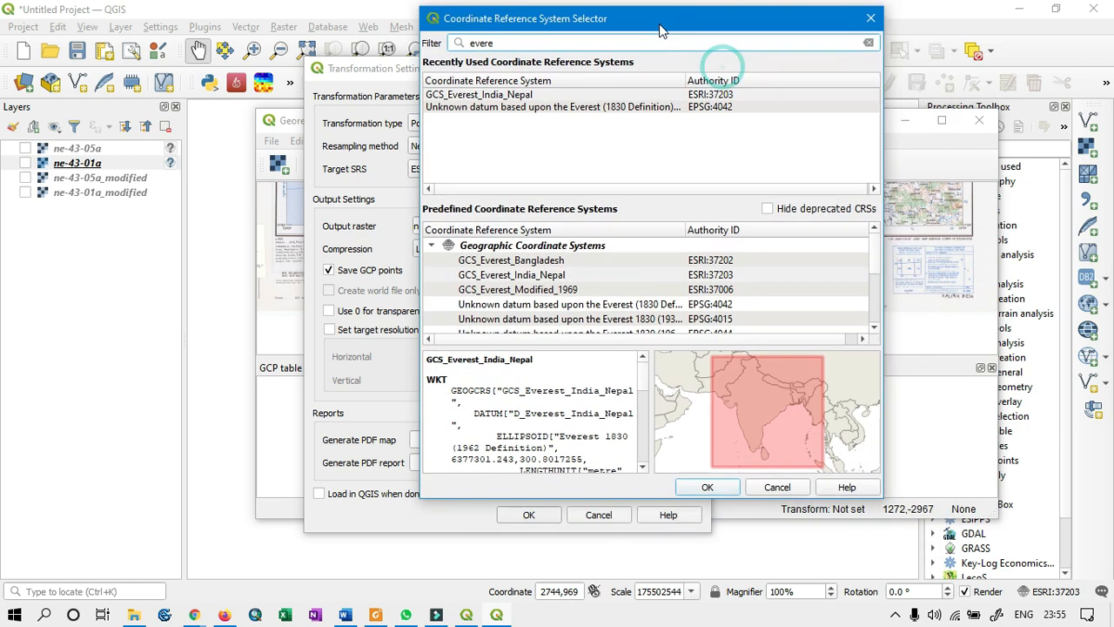
{"action": "left_click", "coordinate": [535, 260]}
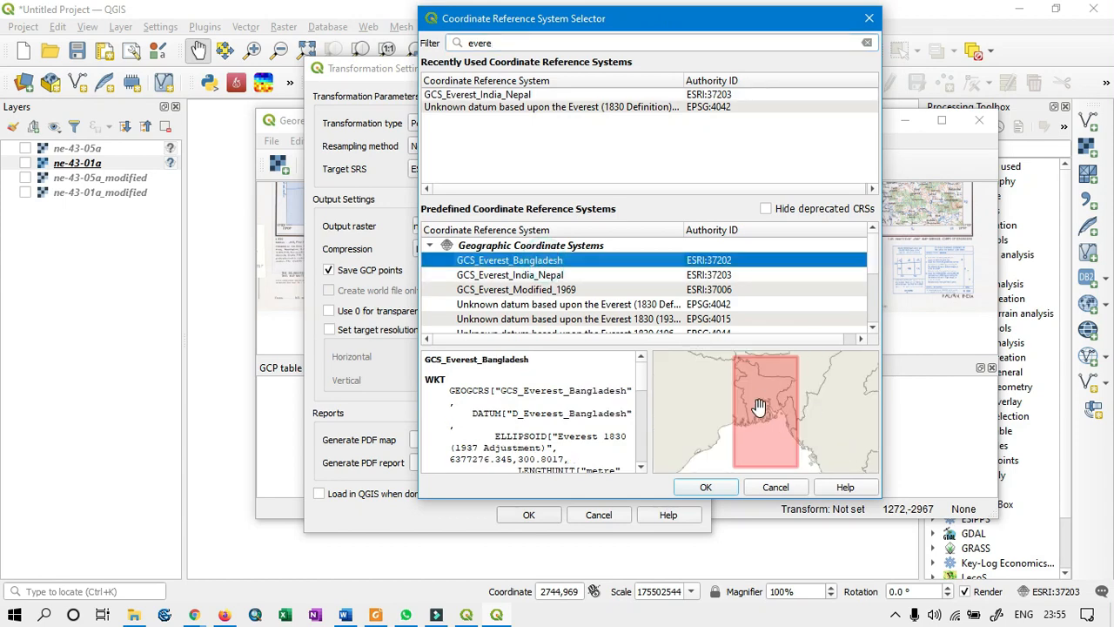
{"action": "left_click", "coordinate": [546, 276]}
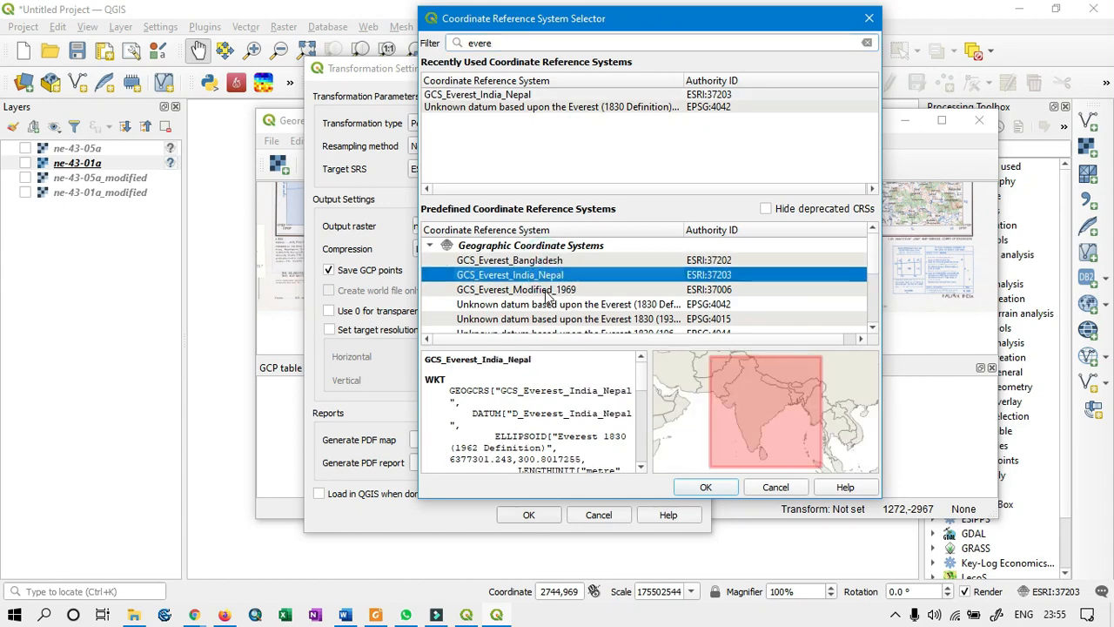
{"action": "left_click", "coordinate": [548, 290]}
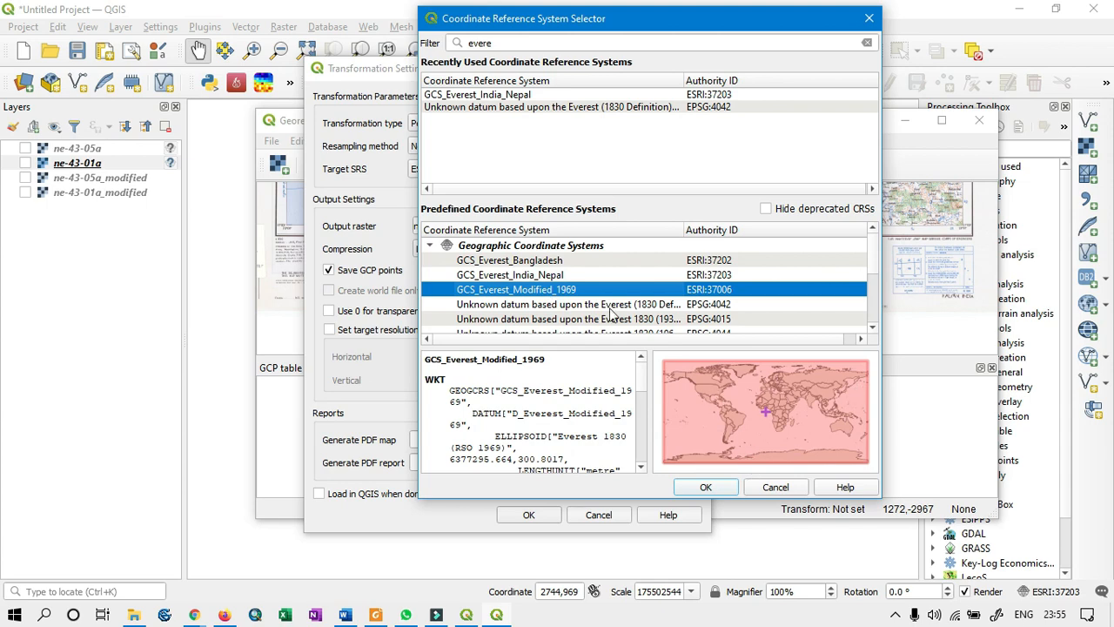
{"action": "scroll", "coordinate": [581, 306], "scroll_direction": "down", "scroll_amount": 1}
{"action": "scroll", "coordinate": [581, 306], "scroll_direction": "down", "scroll_amount": 1}
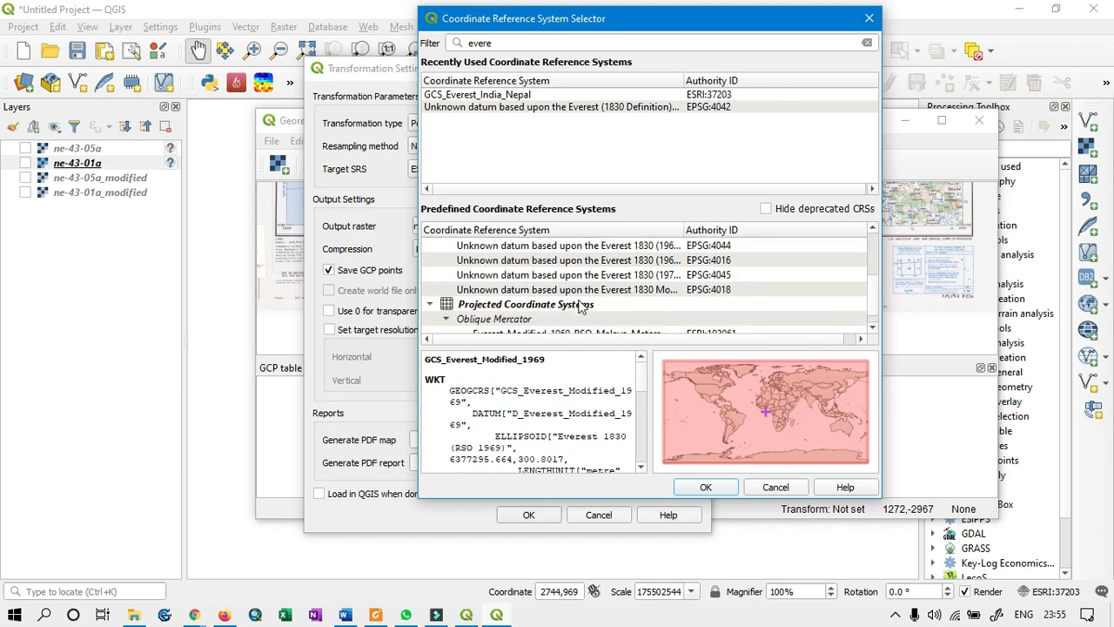
{"action": "scroll", "coordinate": [581, 306], "scroll_direction": "up", "scroll_amount": 2}
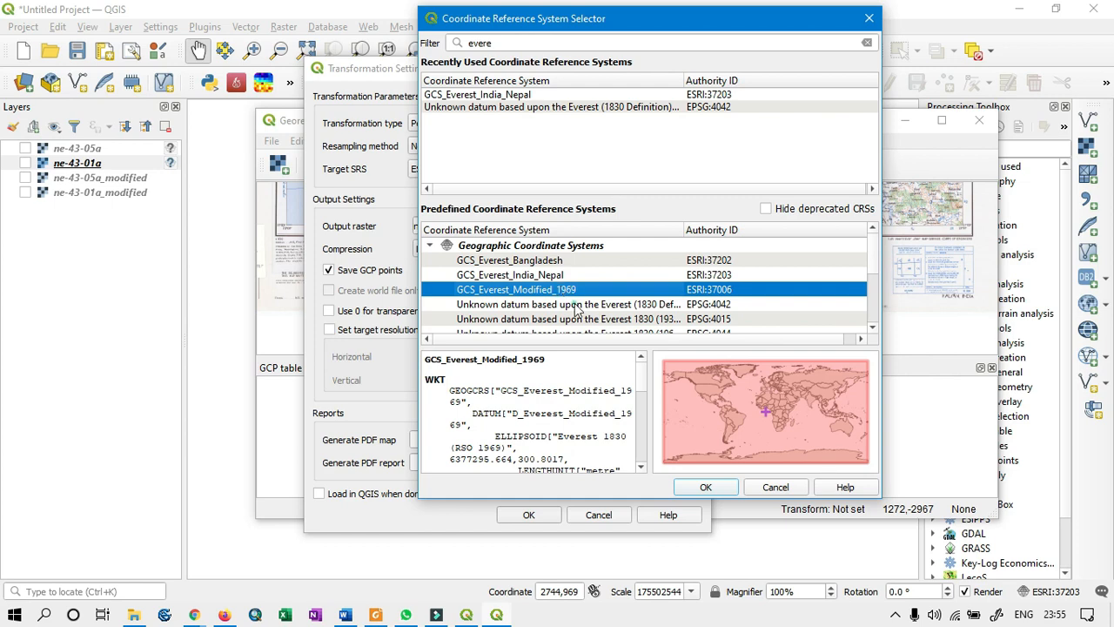
Examine the details and extents of the unknown-datum Everest 1830 coordinate systems, including the 1975 Definition
{"action": "left_click", "coordinate": [574, 306]}
{"action": "scroll", "coordinate": [587, 322], "scroll_direction": "down", "scroll_amount": 1}
{"action": "left_click", "coordinate": [582, 294]}
{"action": "left_click", "coordinate": [602, 318]}
{"action": "scroll", "coordinate": [604, 323], "scroll_direction": "down", "scroll_amount": 1}
{"action": "scroll", "coordinate": [602, 296], "scroll_direction": "up", "scroll_amount": 1}
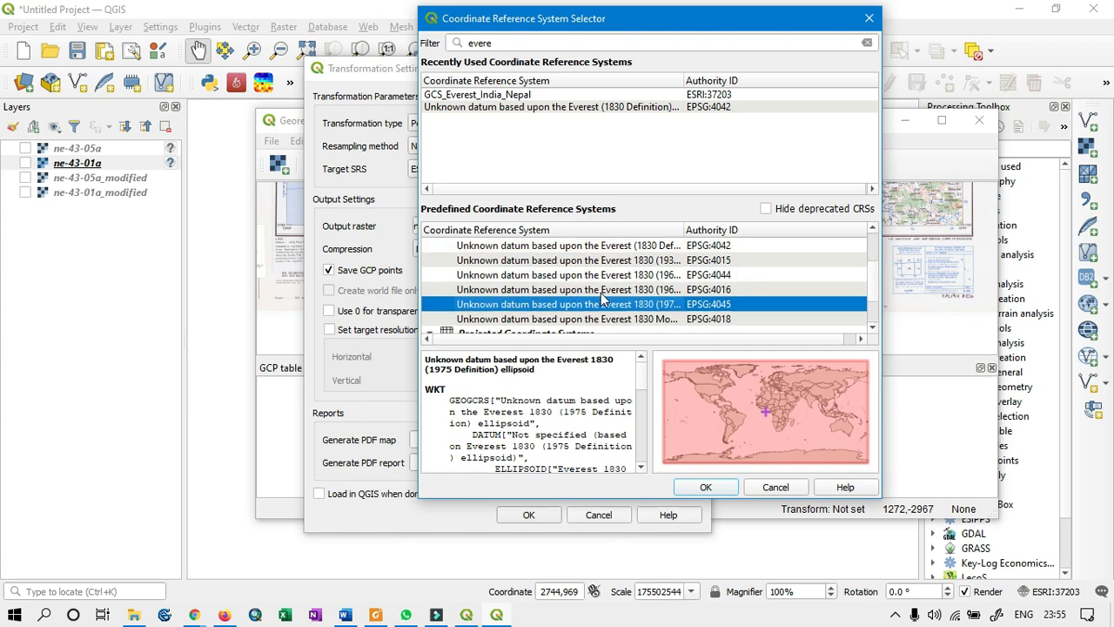
{"action": "scroll", "coordinate": [600, 292], "scroll_direction": "down", "scroll_amount": 1}
{"action": "scroll", "coordinate": [602, 293], "scroll_direction": "up", "scroll_amount": 1}
{"action": "scroll", "coordinate": [658, 299], "scroll_direction": "down", "scroll_amount": 1}
{"action": "scroll", "coordinate": [658, 298], "scroll_direction": "up", "scroll_amount": 3}
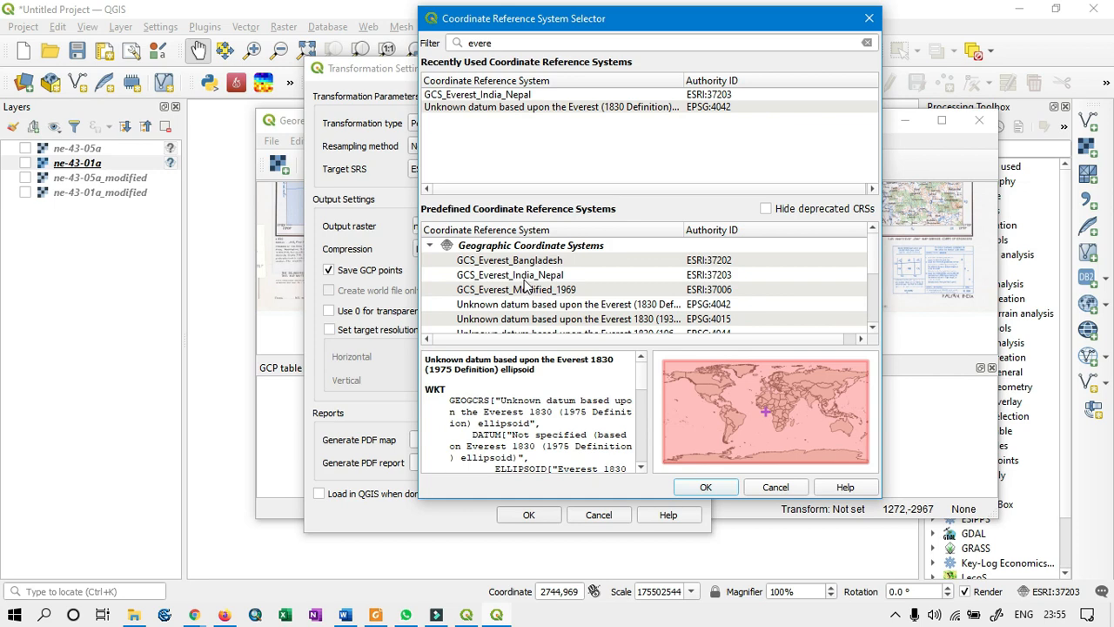
Set the target SRS to GCS_Everest_India_Nepal (ESRI:37203)
{"action": "left_click", "coordinate": [522, 276]}
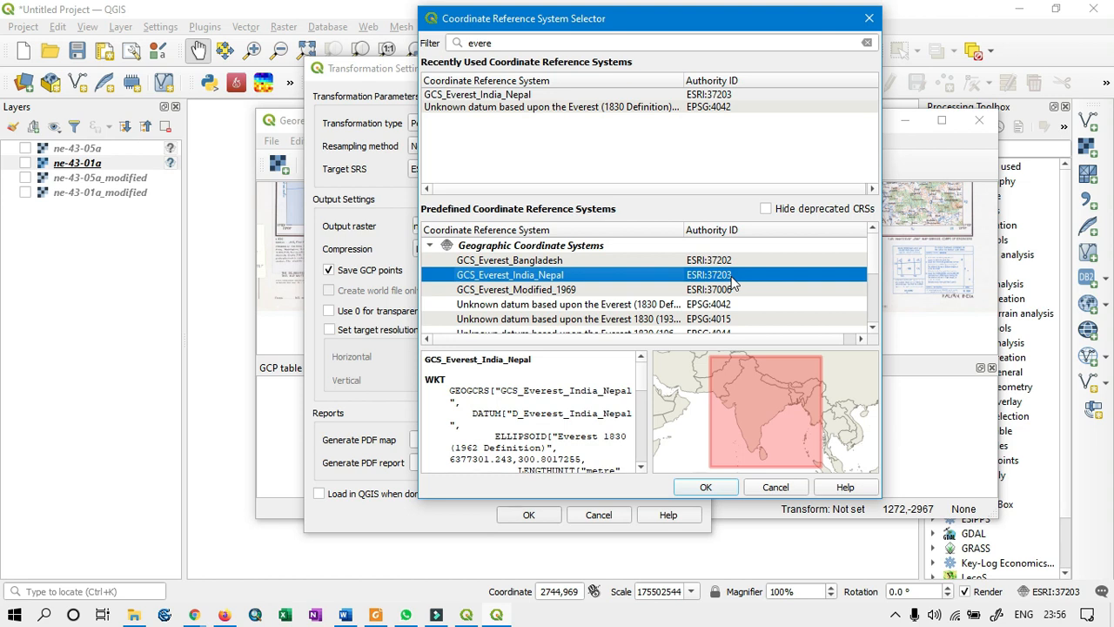
{"action": "left_click", "coordinate": [727, 487]}
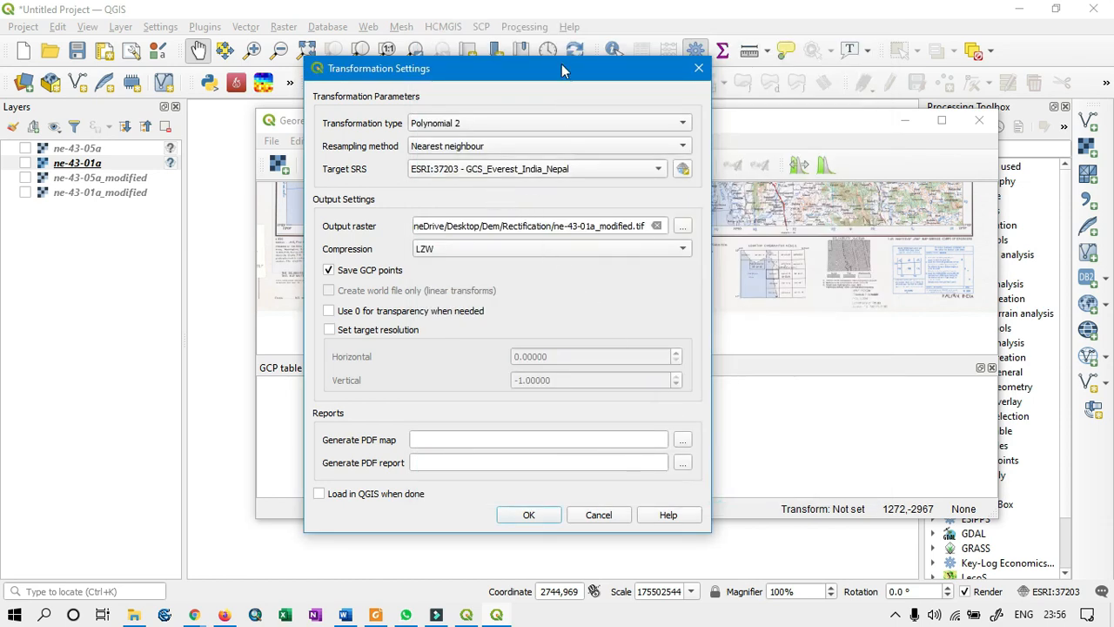
Name the output raster ne-43-01a_modified1.tif, keep LZW compression and apply the transformation settings
{"action": "left_click_drag", "start_coordinate": [560, 78], "coordinate": [615, 60]}
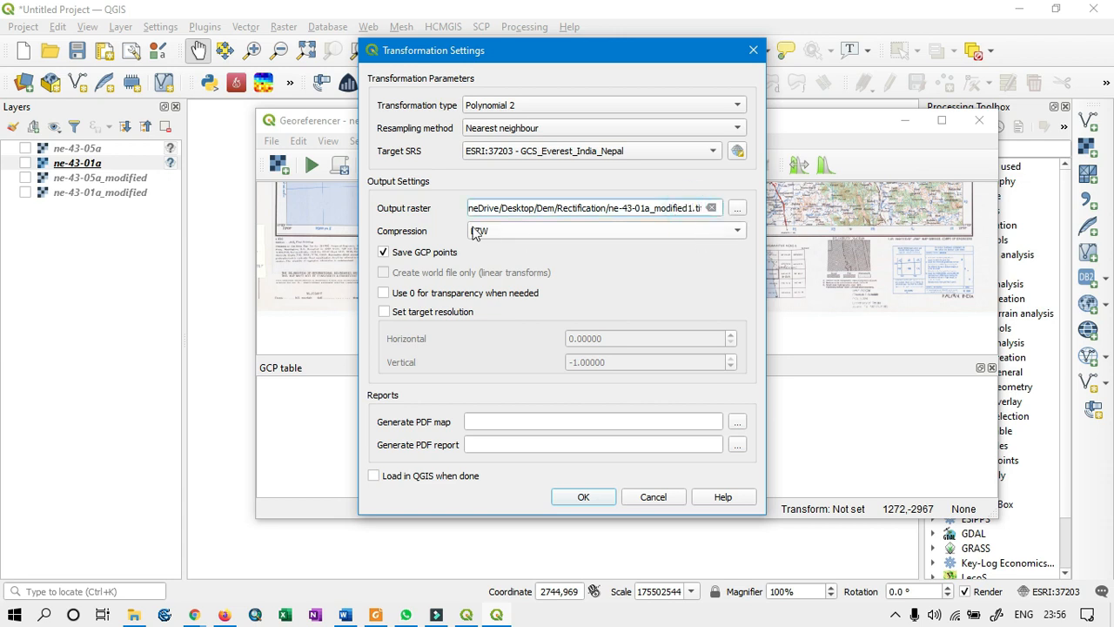
{"action": "left_click", "coordinate": [517, 231]}
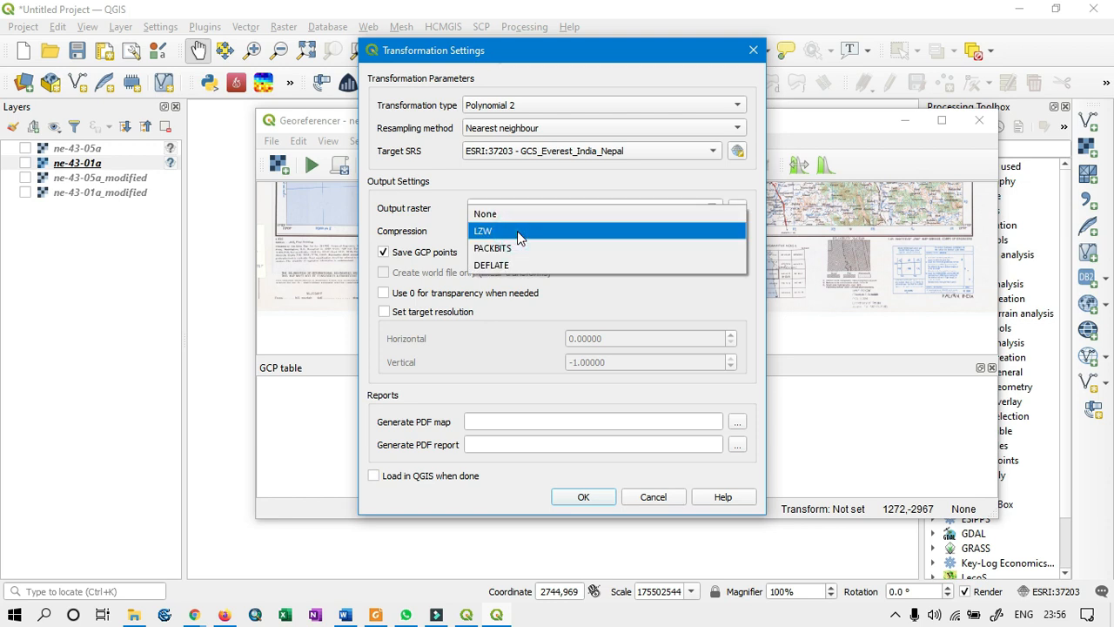
{"action": "left_click", "coordinate": [517, 231]}
{"action": "left_click_drag", "start_coordinate": [558, 43], "coordinate": [595, 26]}
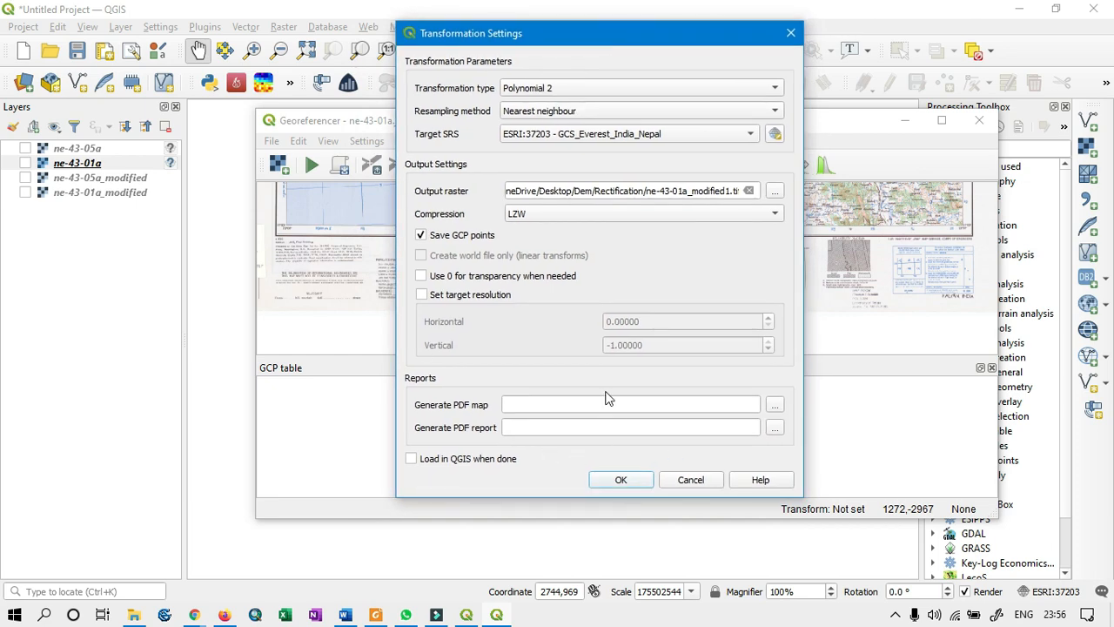
{"action": "left_click", "coordinate": [613, 485]}
Add a control point at the map frame's north-west corner with X/East 72 00 and Y/North 20 00
{"action": "scroll", "coordinate": [632, 310], "scroll_direction": "up", "scroll_amount": 3}
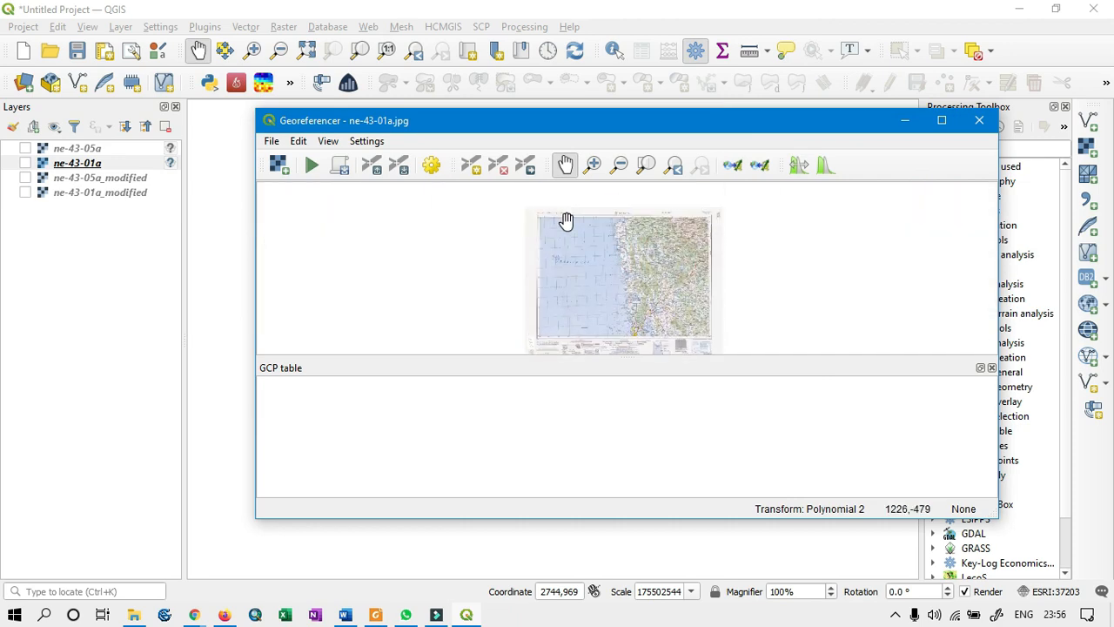
{"action": "scroll", "coordinate": [565, 220], "scroll_direction": "up", "scroll_amount": 5}
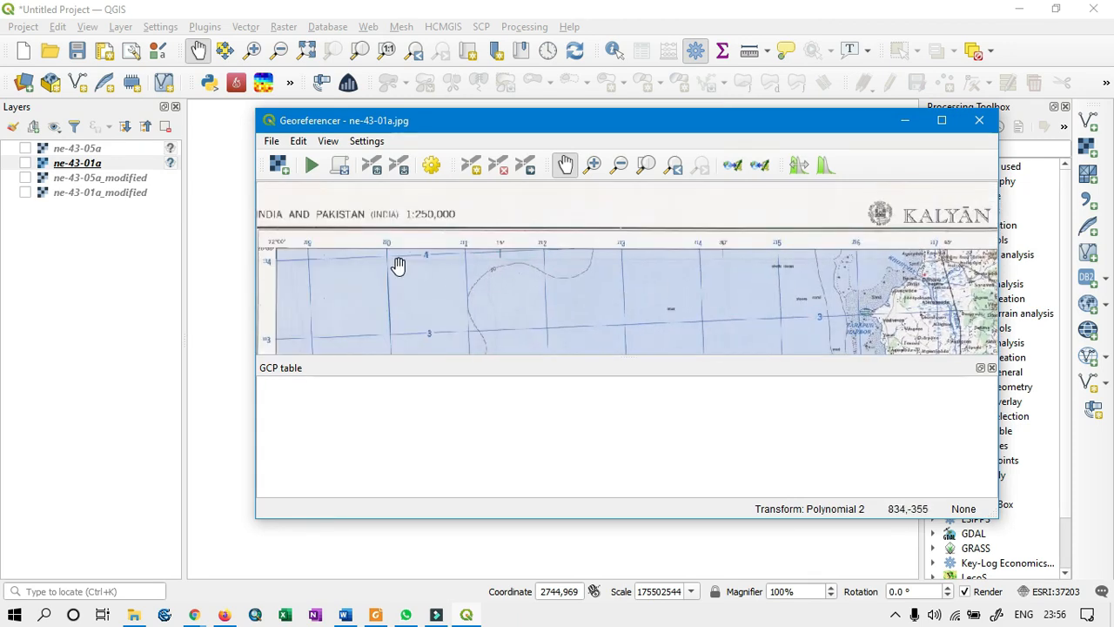
{"action": "scroll", "coordinate": [470, 257], "scroll_direction": "up", "scroll_amount": 5}
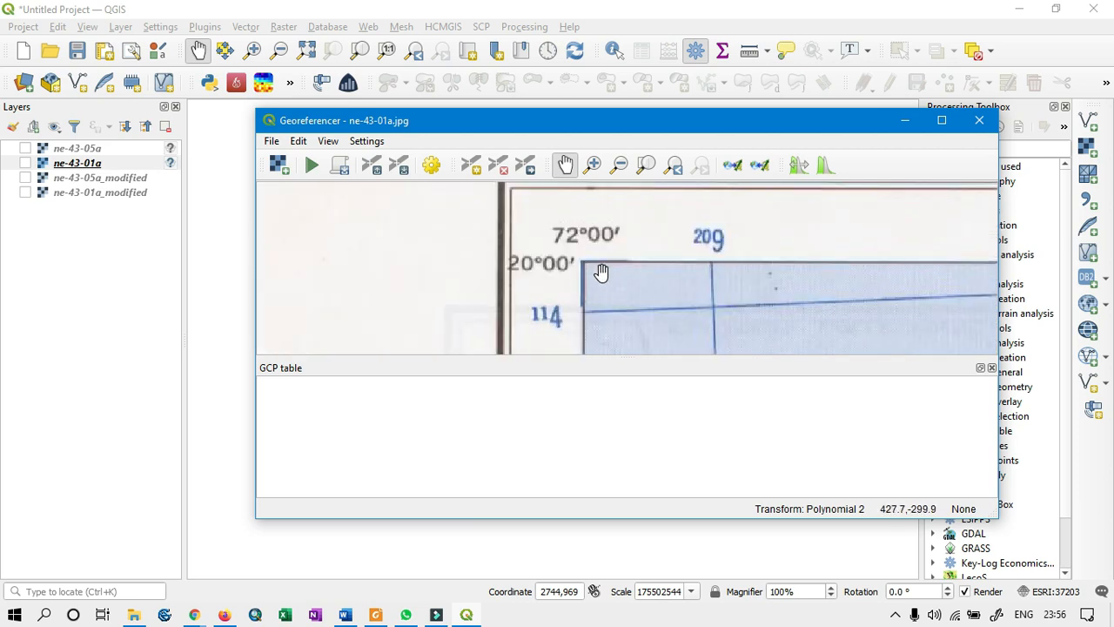
{"action": "scroll", "coordinate": [566, 269], "scroll_direction": "up", "scroll_amount": 2}
{"action": "left_click_drag", "start_coordinate": [634, 288], "coordinate": [575, 279]}
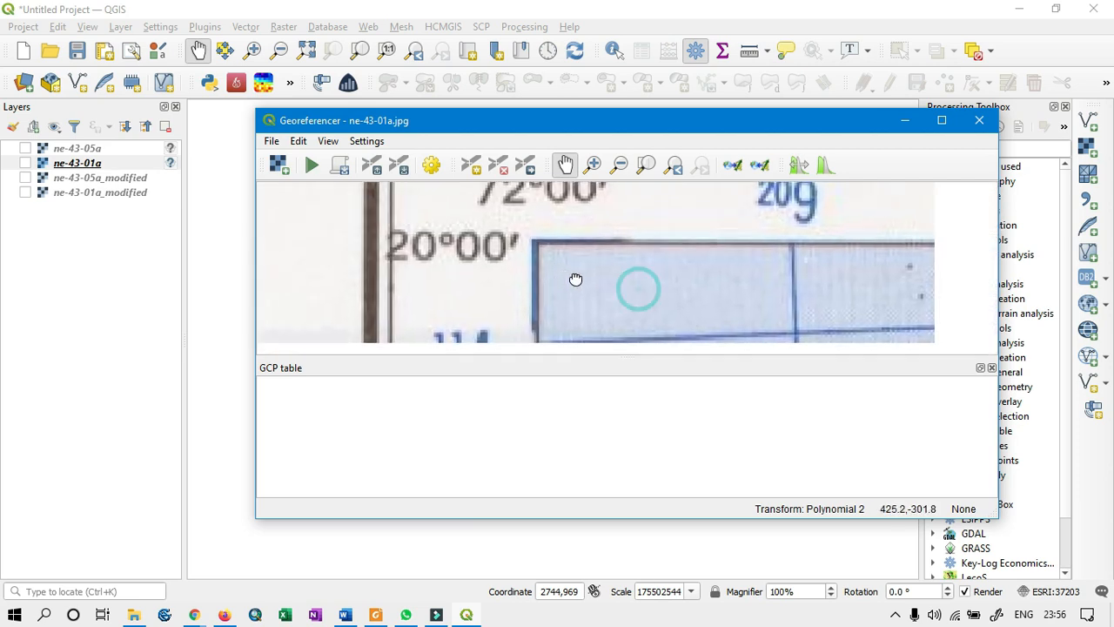
{"action": "left_click", "coordinate": [471, 166]}
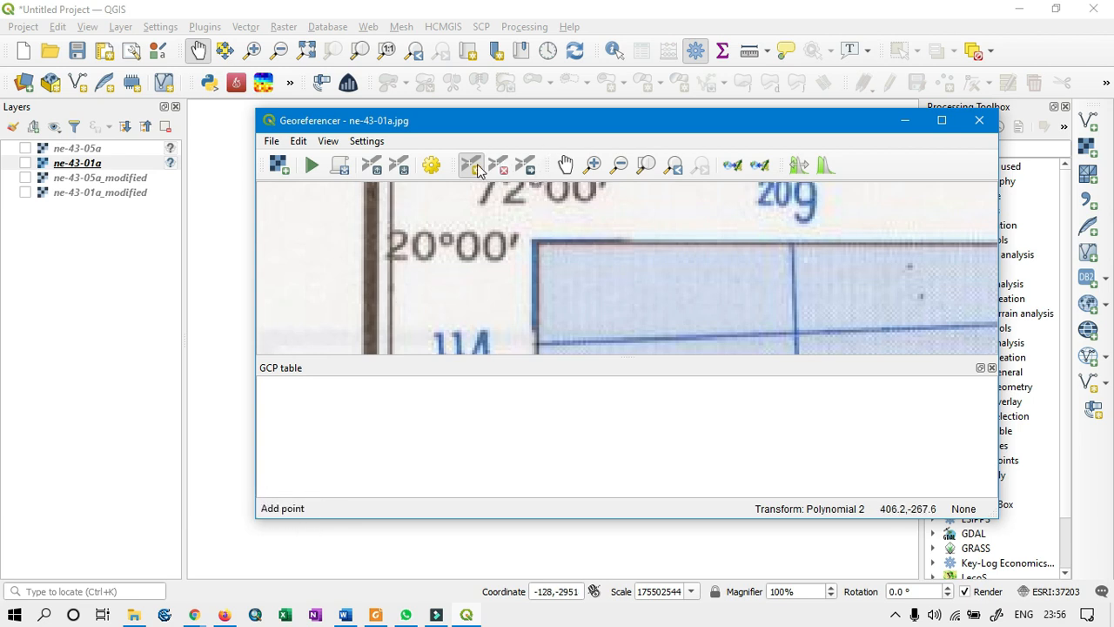
{"action": "left_click", "coordinate": [535, 244]}
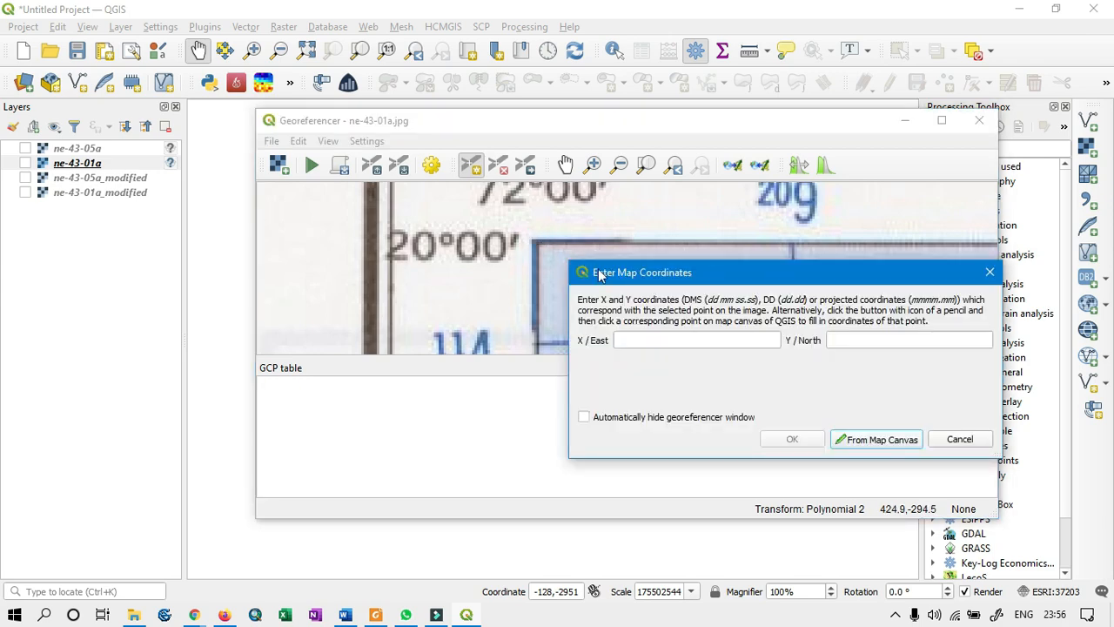
{"action": "left_click_drag", "start_coordinate": [623, 279], "coordinate": [647, 271]}
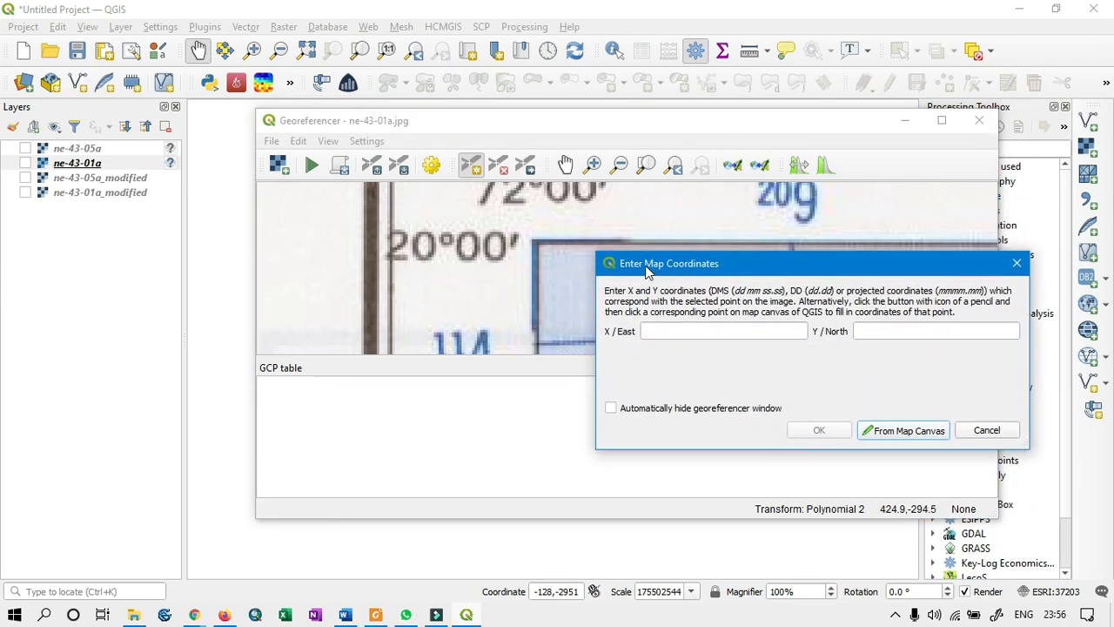
{"action": "left_click", "coordinate": [676, 333]}
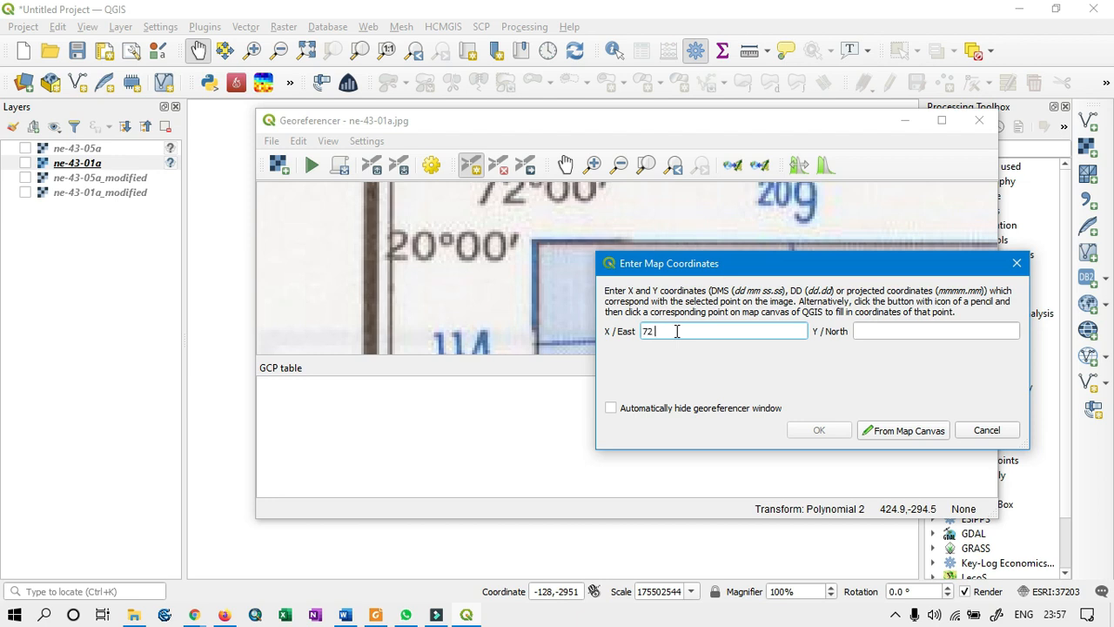
{"action": "key", "text": "Tab"}
{"action": "type", "text": "2"}
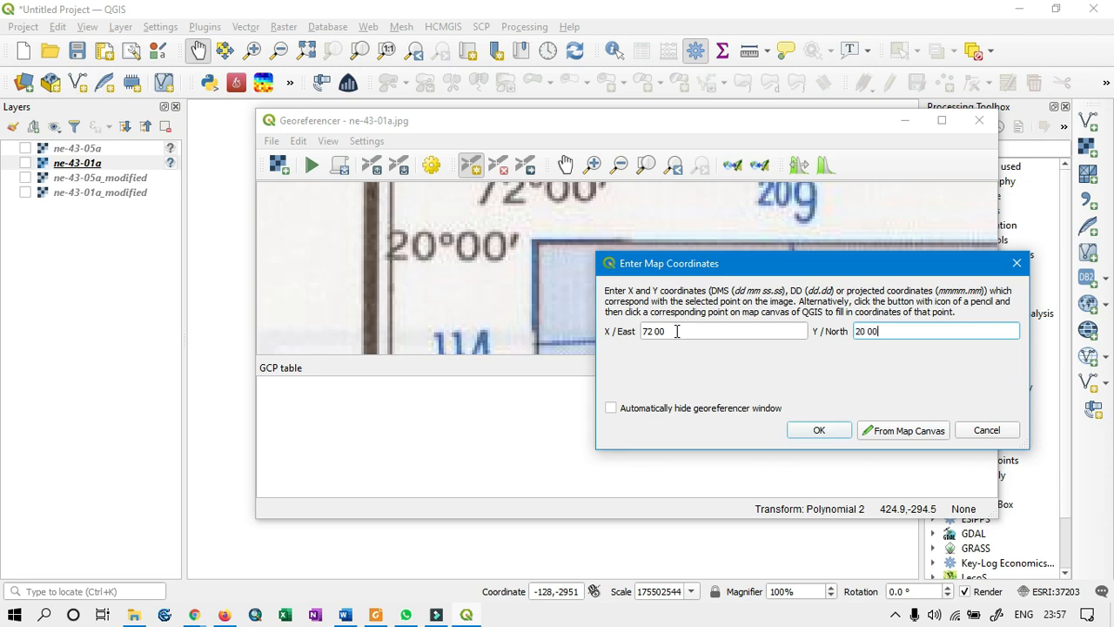
{"action": "left_click", "coordinate": [816, 432]}
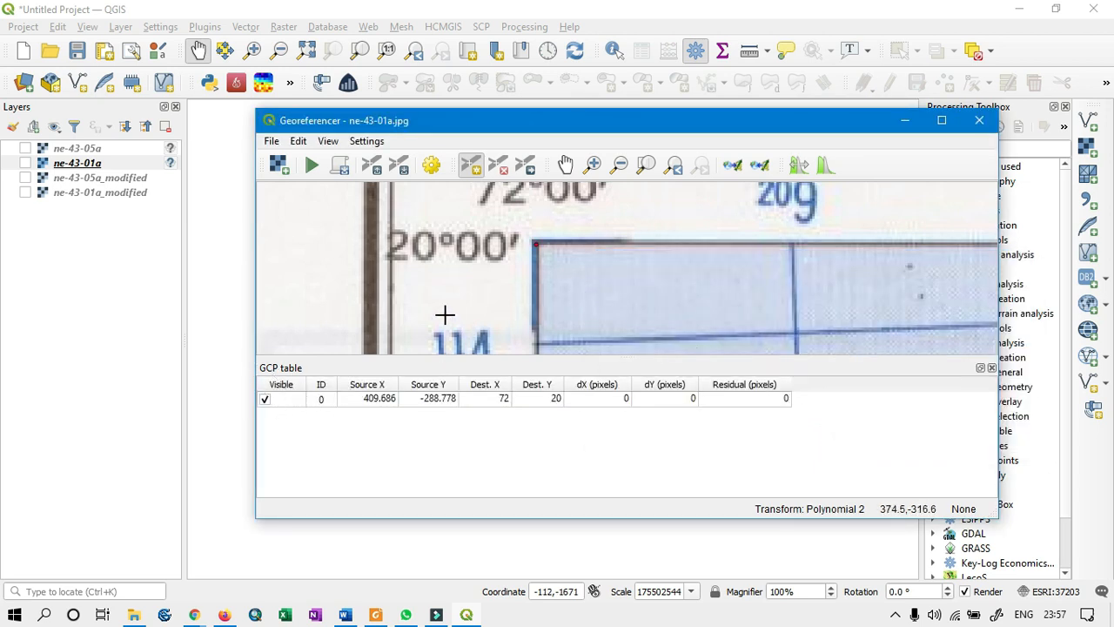
Add a control point at the map frame's north-east corner with X/East 73 30 and Y/North 20
{"action": "scroll", "coordinate": [427, 286], "scroll_direction": "down", "scroll_amount": 3}
{"action": "scroll", "coordinate": [428, 261], "scroll_direction": "down", "scroll_amount": 2}
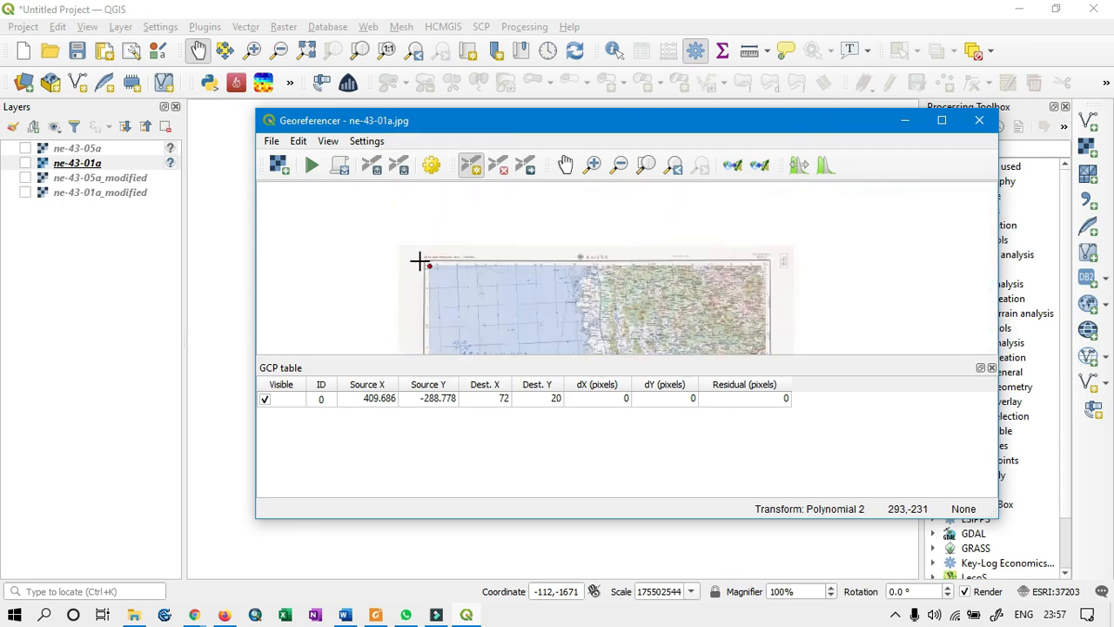
{"action": "scroll", "coordinate": [783, 265], "scroll_direction": "up", "scroll_amount": 2}
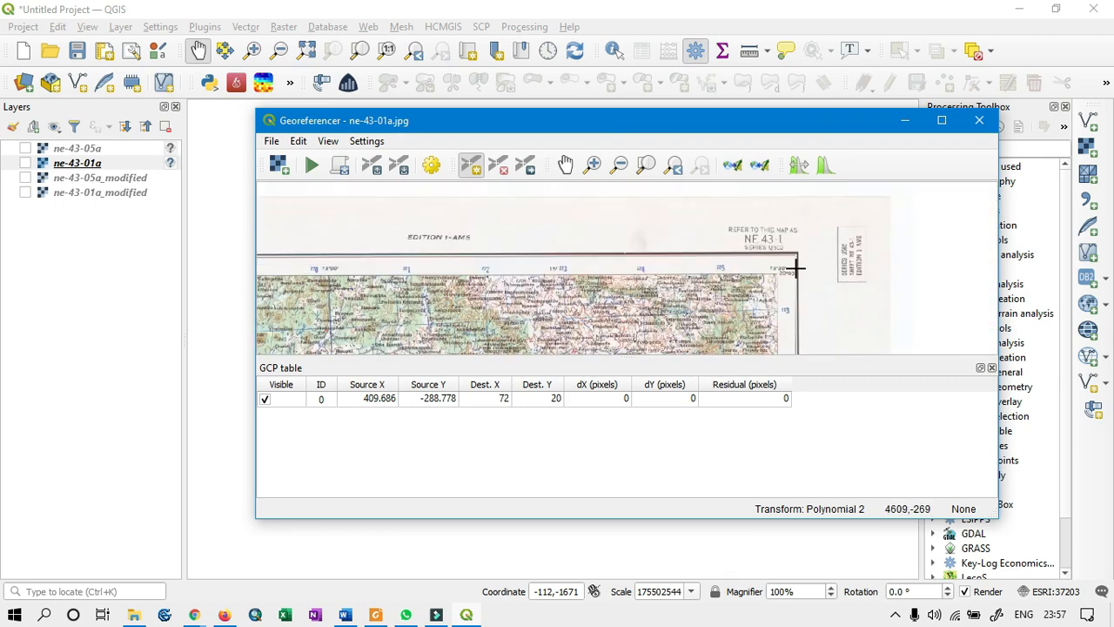
{"action": "scroll", "coordinate": [801, 266], "scroll_direction": "up", "scroll_amount": 2}
{"action": "scroll", "coordinate": [589, 251], "scroll_direction": "up", "scroll_amount": 2}
{"action": "scroll", "coordinate": [534, 293], "scroll_direction": "down", "scroll_amount": 2}
{"action": "scroll", "coordinate": [535, 295], "scroll_direction": "up", "scroll_amount": 3}
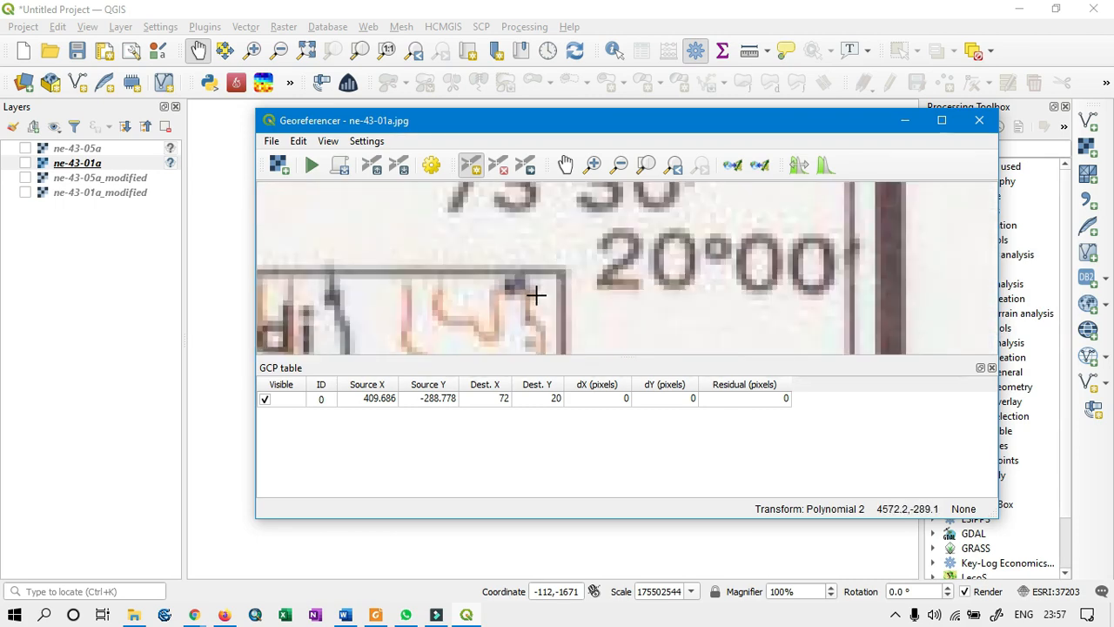
{"action": "scroll", "coordinate": [566, 270], "scroll_direction": "up", "scroll_amount": 1}
{"action": "scroll", "coordinate": [563, 284], "scroll_direction": "down", "scroll_amount": 1}
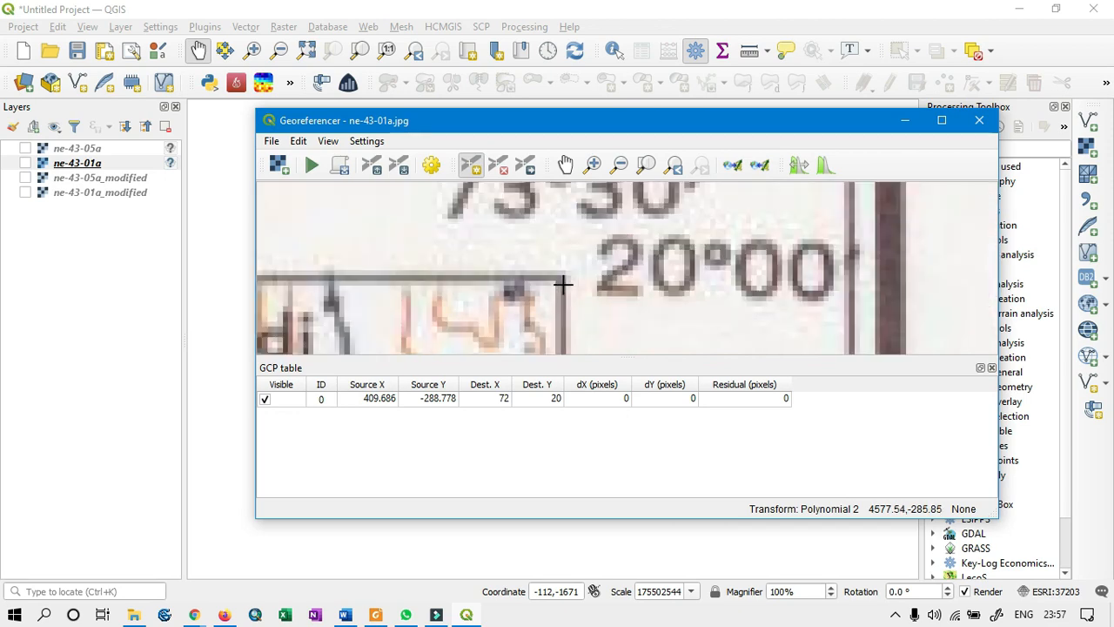
{"action": "scroll", "coordinate": [563, 283], "scroll_direction": "down", "scroll_amount": 1}
{"action": "left_click", "coordinate": [559, 280]}
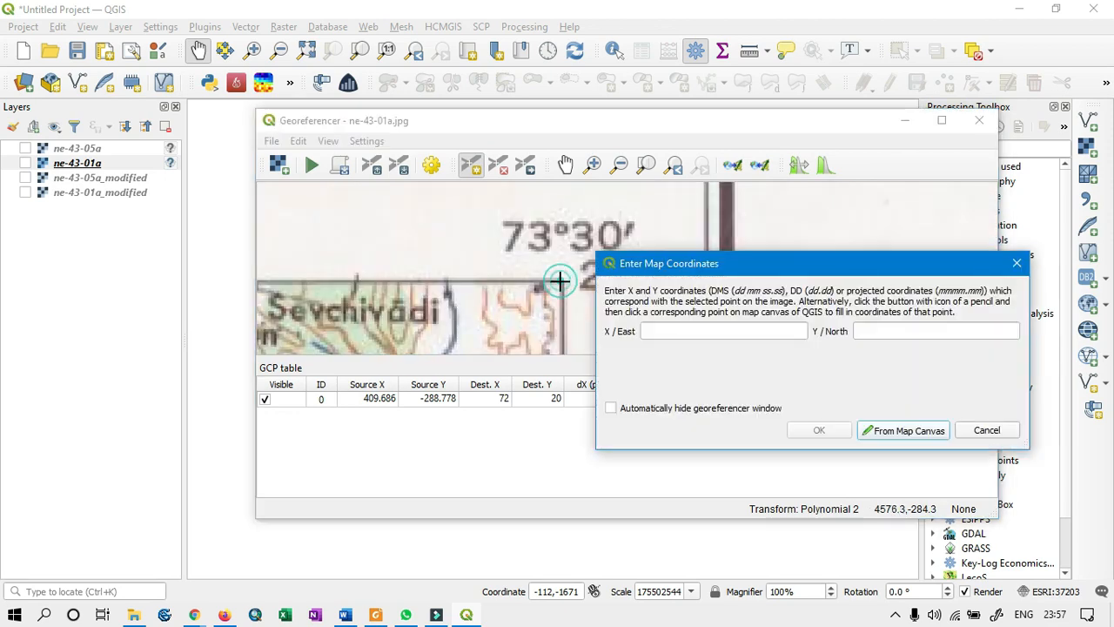
{"action": "left_click", "coordinate": [661, 331]}
{"action": "type", "text": "73 30"}
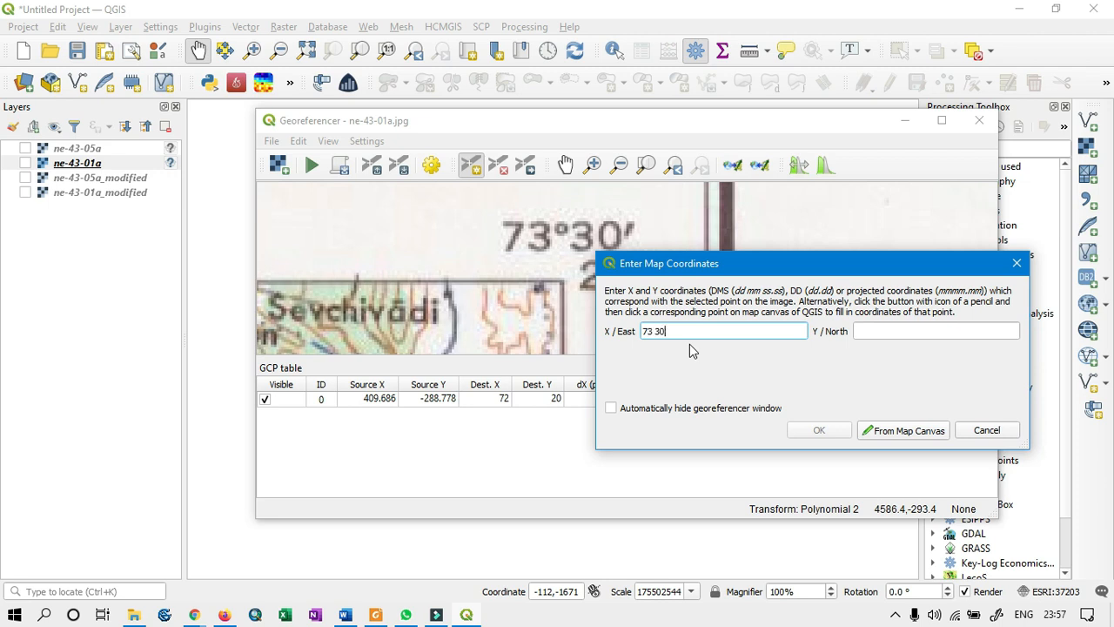
{"action": "key", "text": "Tab"}
{"action": "type", "text": "20"}
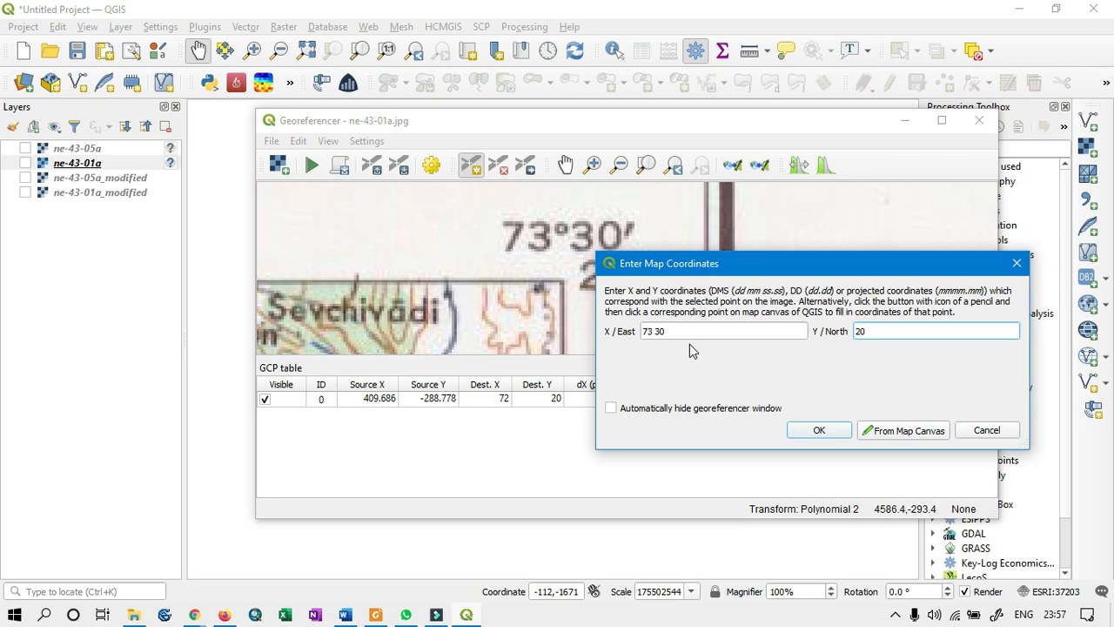
{"action": "left_click", "coordinate": [819, 430]}
Load the saved control points file ne-43-01a.jpg_GCP from the Rectification folder and dismiss the message
{"action": "scroll", "coordinate": [616, 315], "scroll_direction": "down", "scroll_amount": 5}
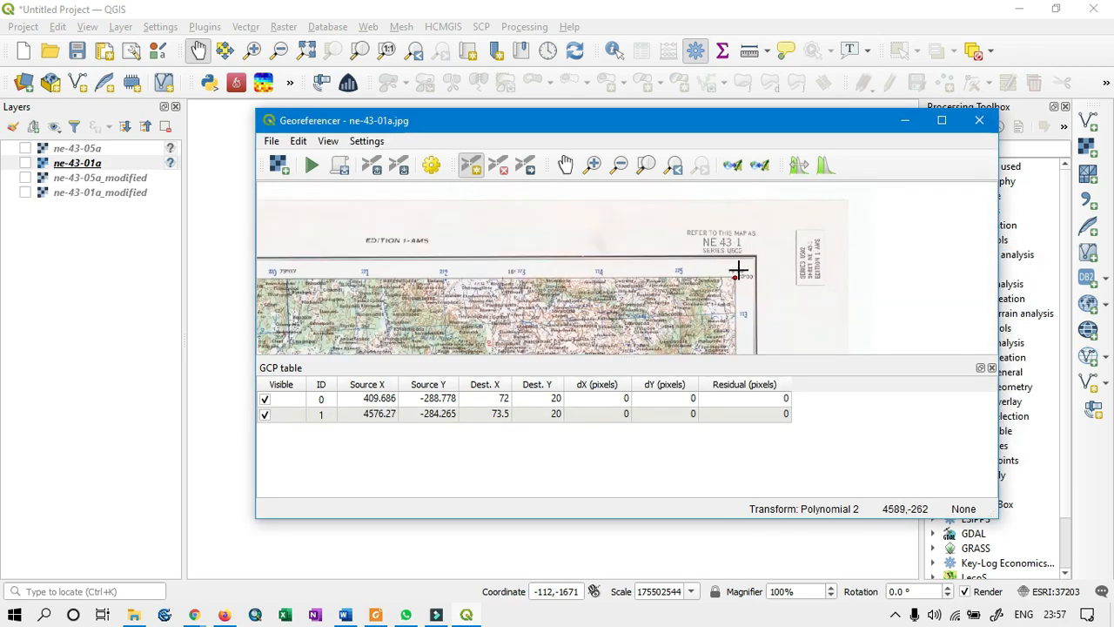
{"action": "scroll", "coordinate": [746, 232], "scroll_direction": "down", "scroll_amount": 3}
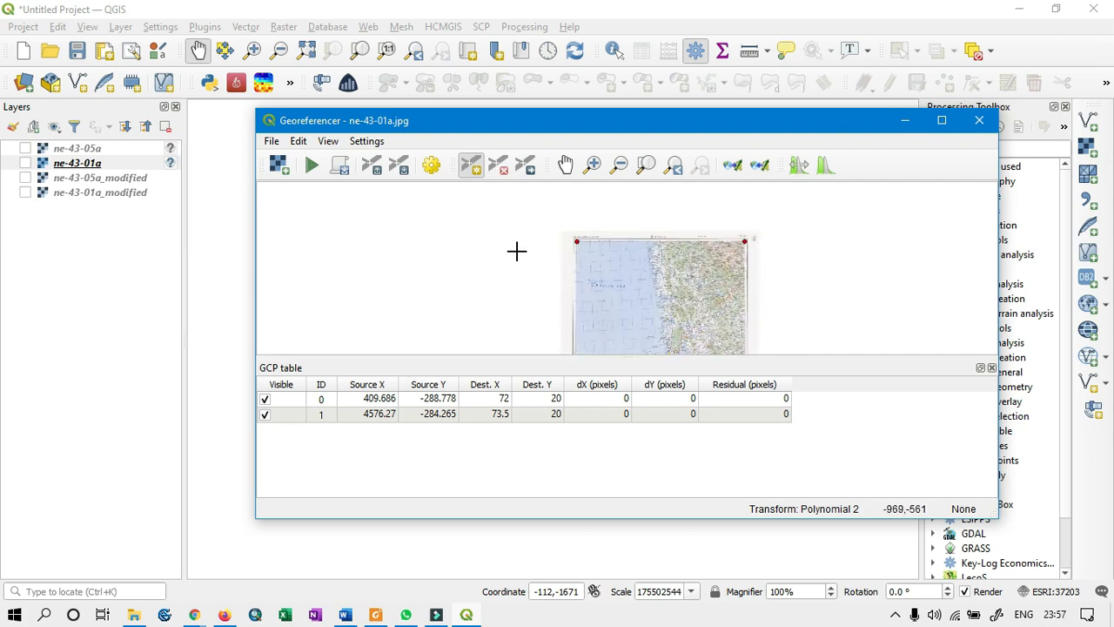
{"action": "scroll", "coordinate": [517, 251], "scroll_direction": "down", "scroll_amount": 2}
{"action": "scroll", "coordinate": [587, 293], "scroll_direction": "up", "scroll_amount": 1}
{"action": "scroll", "coordinate": [592, 299], "scroll_direction": "up", "scroll_amount": 1}
{"action": "scroll", "coordinate": [594, 299], "scroll_direction": "down", "scroll_amount": 1}
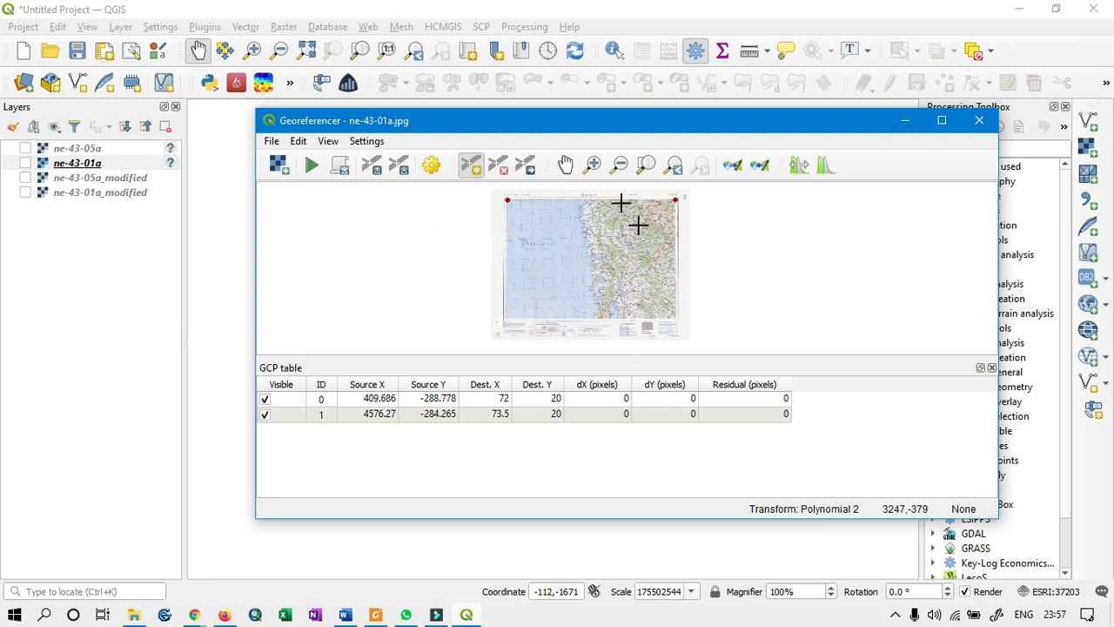
{"action": "left_click", "coordinate": [372, 170]}
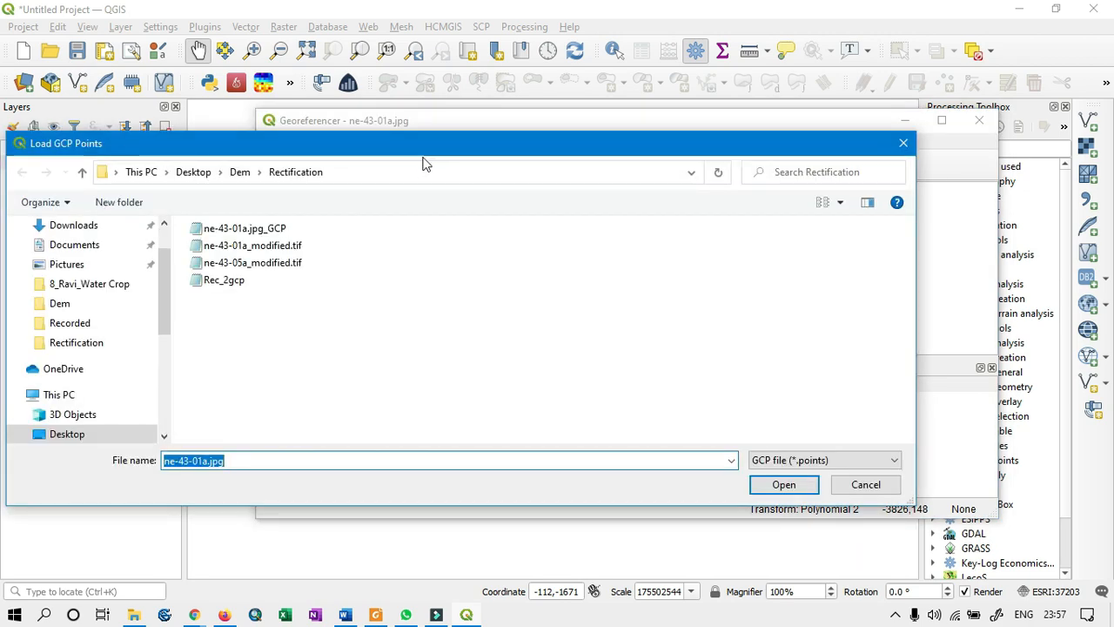
{"action": "left_click_drag", "start_coordinate": [396, 150], "coordinate": [518, 138]}
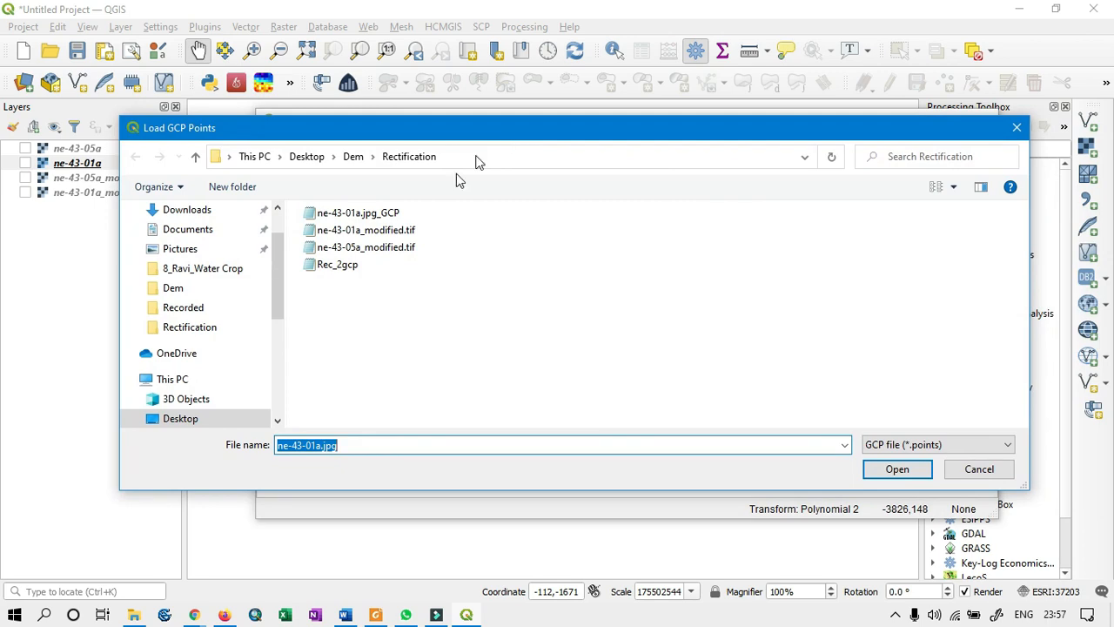
{"action": "left_click", "coordinate": [361, 213]}
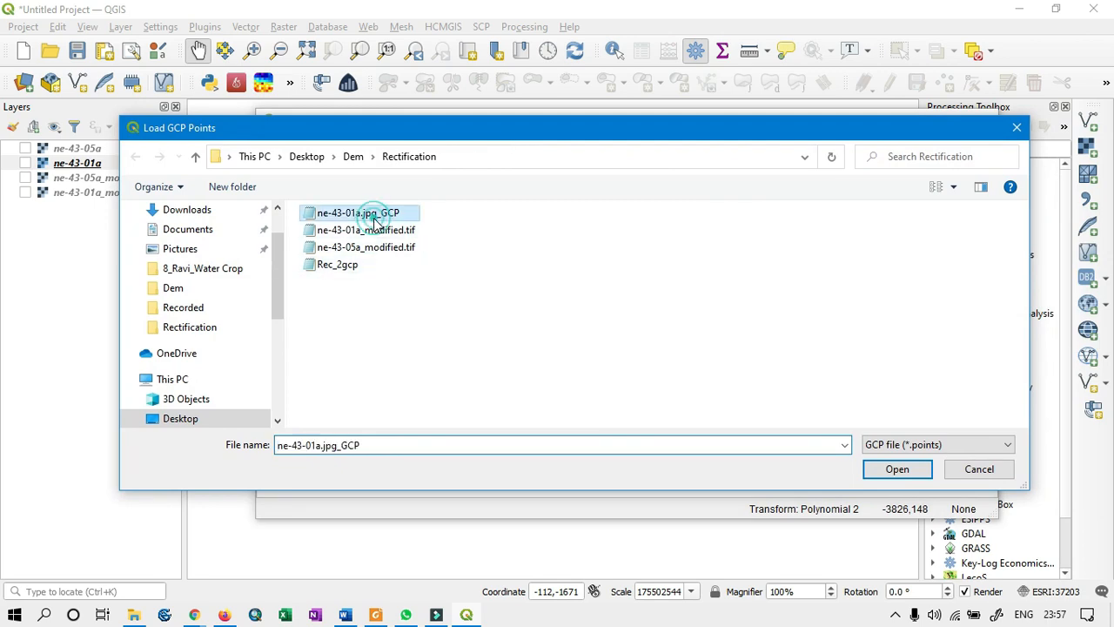
{"action": "left_click", "coordinate": [897, 468]}
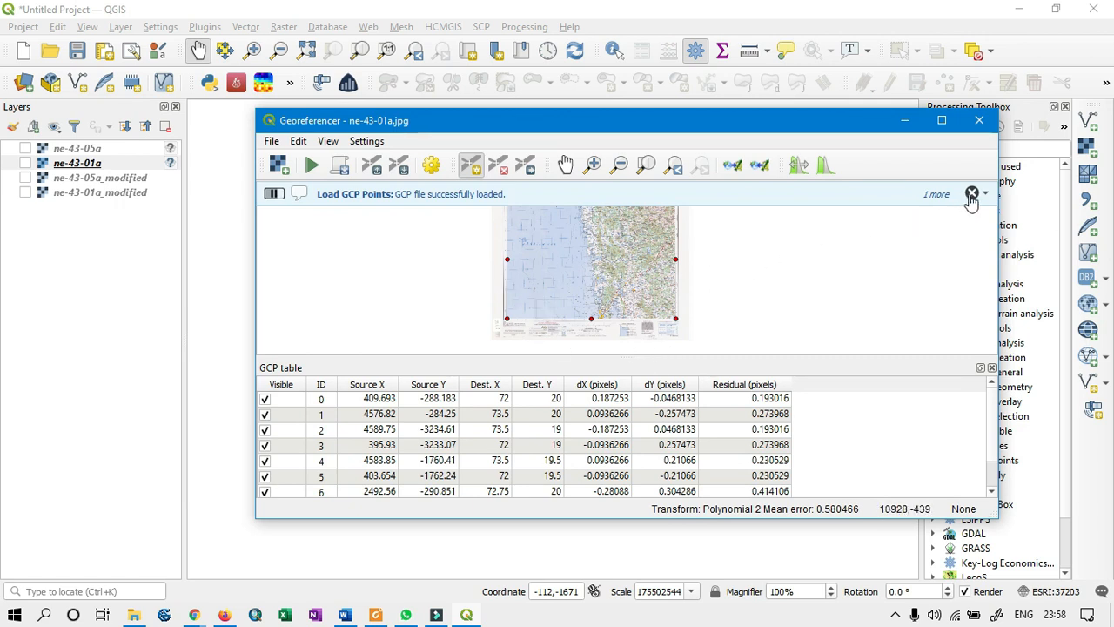
{"action": "left_click", "coordinate": [971, 195]}
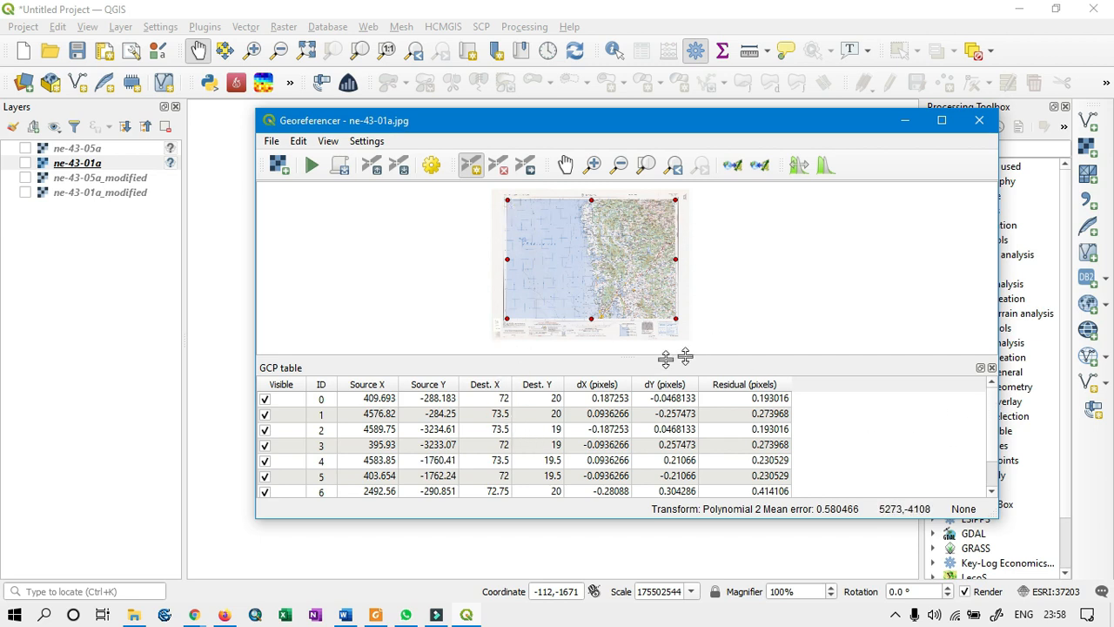
Sort the GCP table by residual in ascending order and examine the residuals of all the control points
{"action": "left_click", "coordinate": [991, 492]}
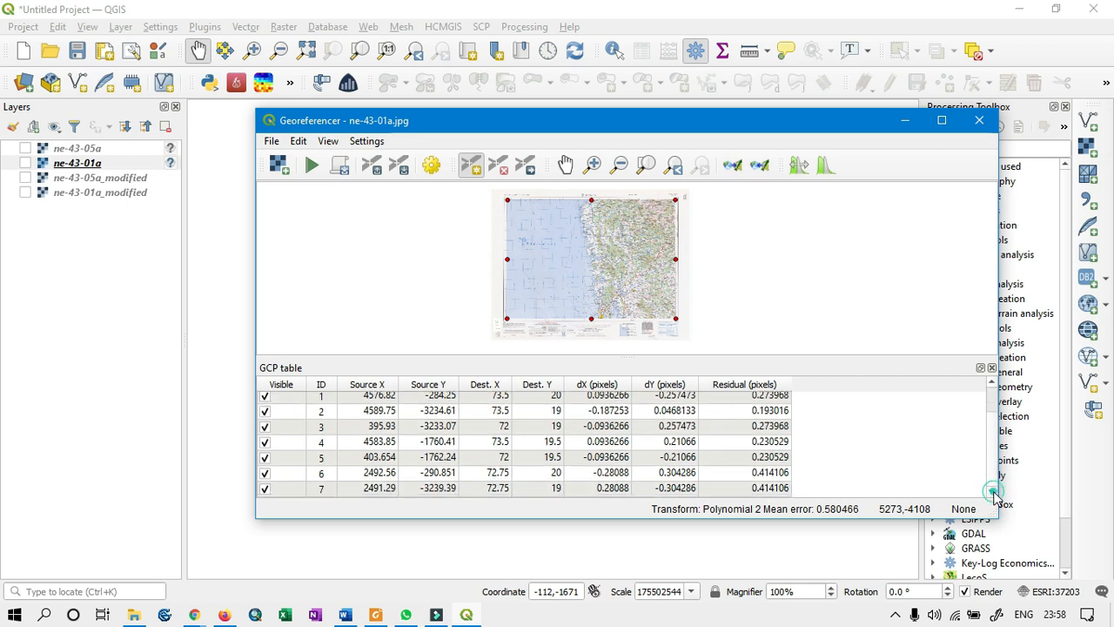
{"action": "left_click", "coordinate": [991, 381]}
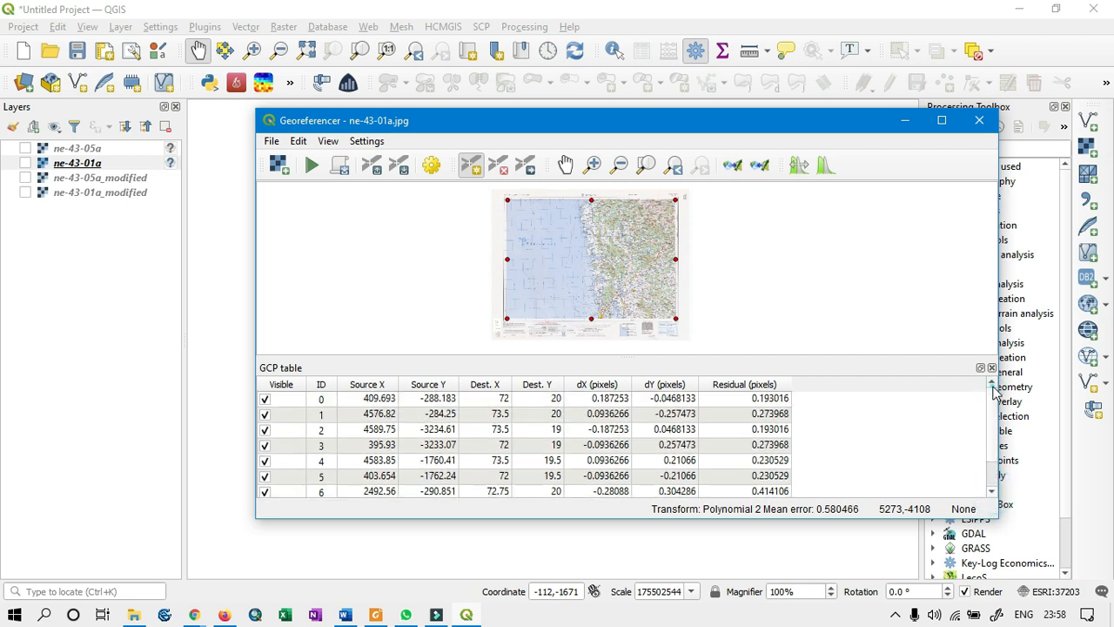
{"action": "left_click", "coordinate": [716, 383]}
{"action": "left_click_drag", "start_coordinate": [757, 384], "coordinate": [758, 435]}
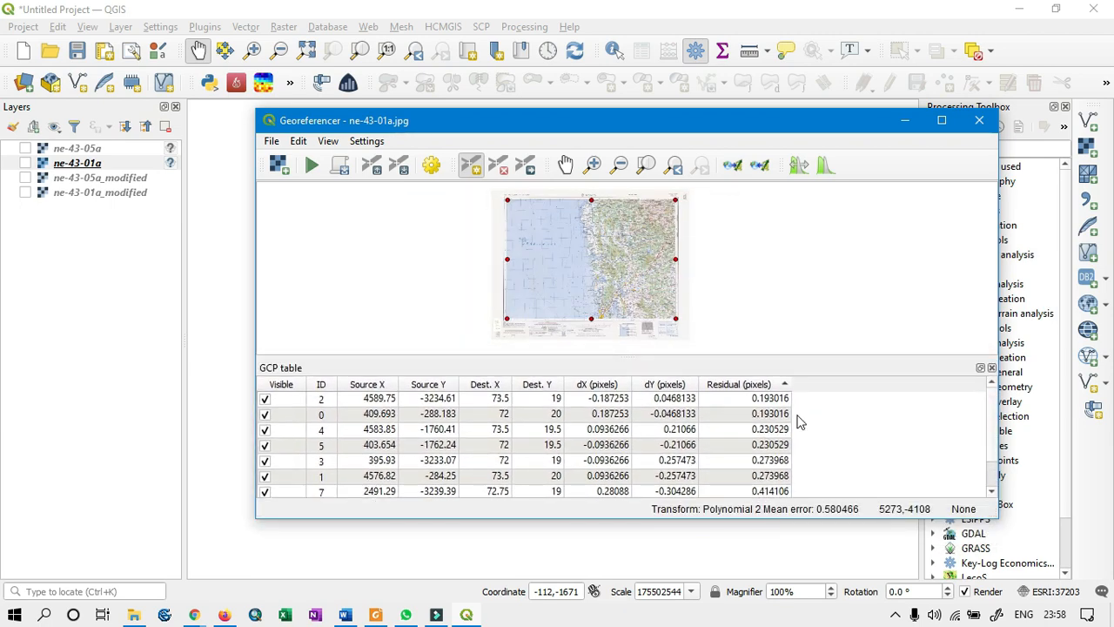
{"action": "scroll", "coordinate": [799, 422], "scroll_direction": "down", "scroll_amount": 1}
{"action": "scroll", "coordinate": [770, 486], "scroll_direction": "up", "scroll_amount": 1}
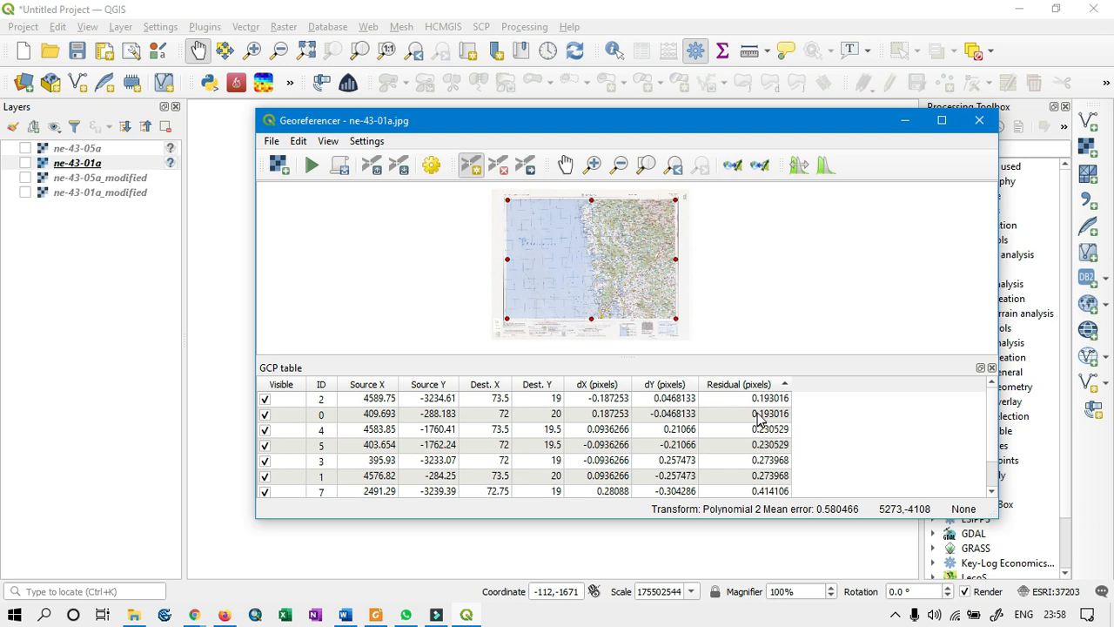
{"action": "scroll", "coordinate": [792, 454], "scroll_direction": "down", "scroll_amount": 1}
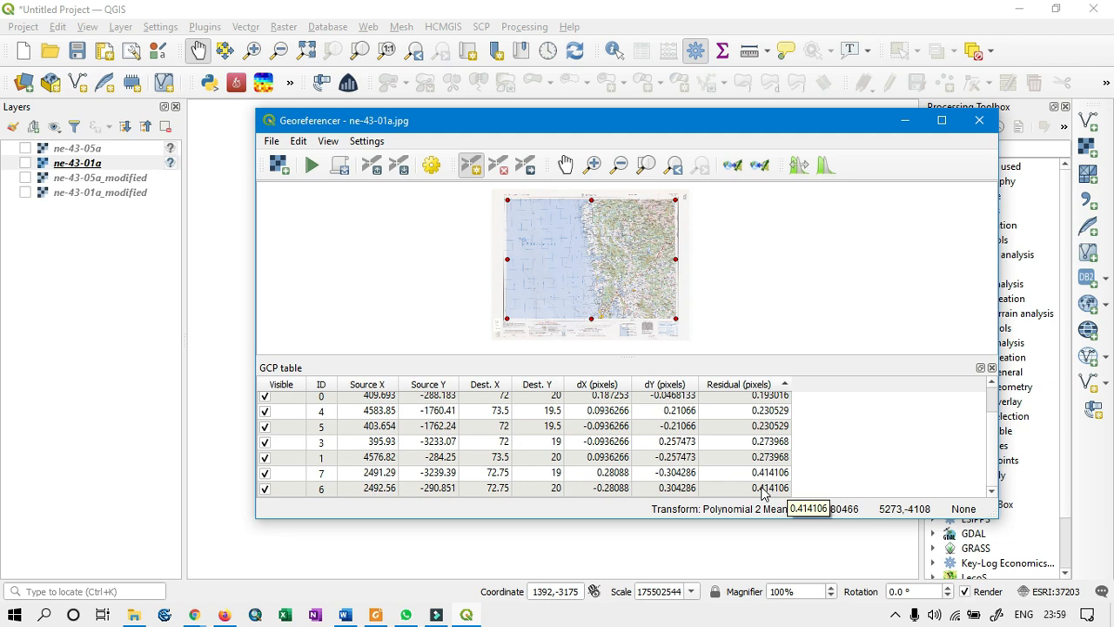
{"action": "scroll", "coordinate": [762, 493], "scroll_direction": "up", "scroll_amount": 1}
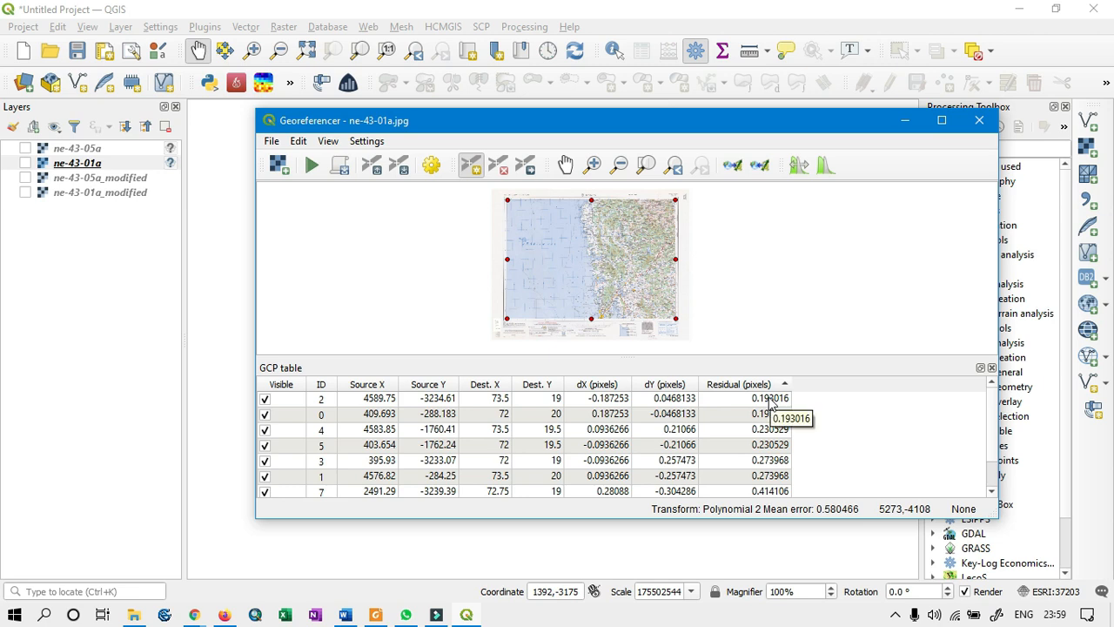
{"action": "scroll", "coordinate": [788, 418], "scroll_direction": "down", "scroll_amount": 1}
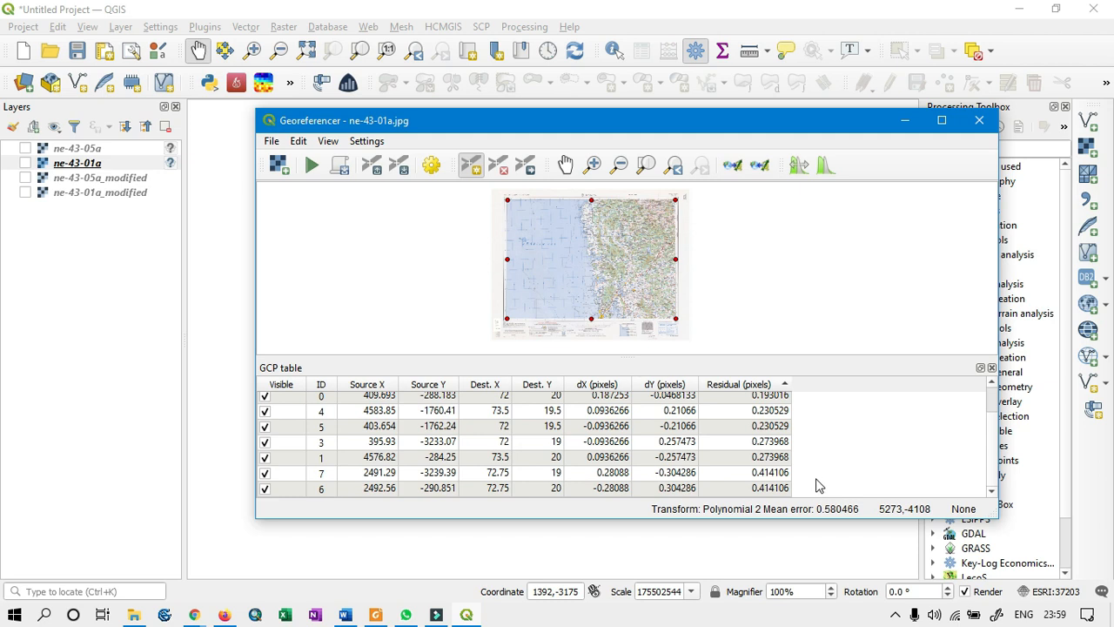
{"action": "scroll", "coordinate": [812, 484], "scroll_direction": "up", "scroll_amount": 1}
{"action": "scroll", "coordinate": [812, 485], "scroll_direction": "down", "scroll_amount": 1}
Run the georeferencing of ne-43-01a and minimize the Georeferencer window
{"action": "left_click_drag", "start_coordinate": [676, 119], "coordinate": [633, 124]}
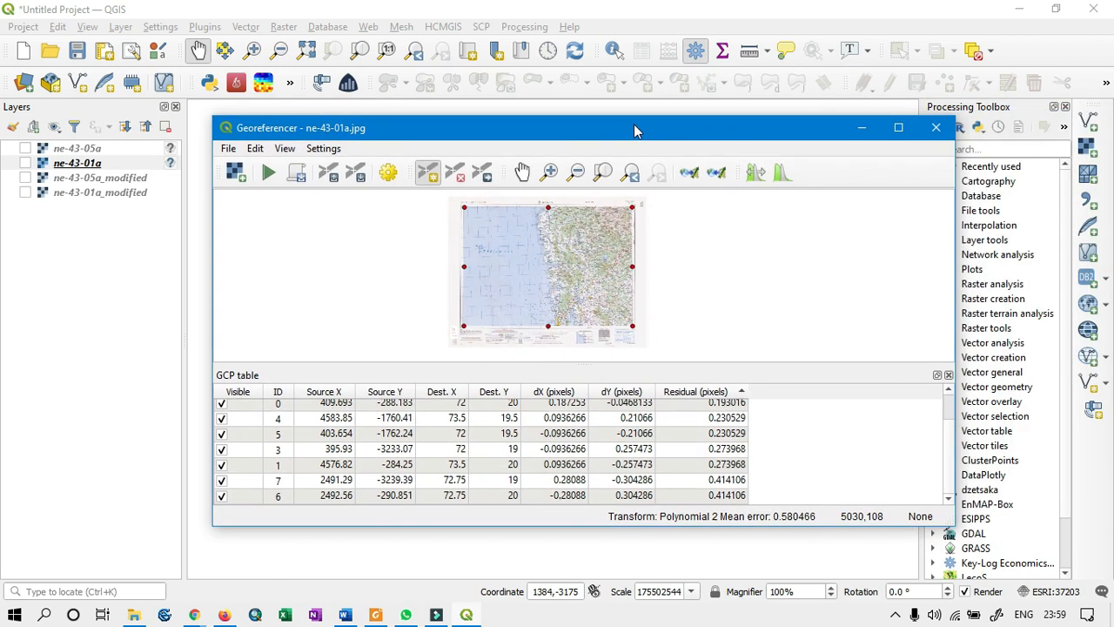
{"action": "left_click", "coordinate": [269, 174]}
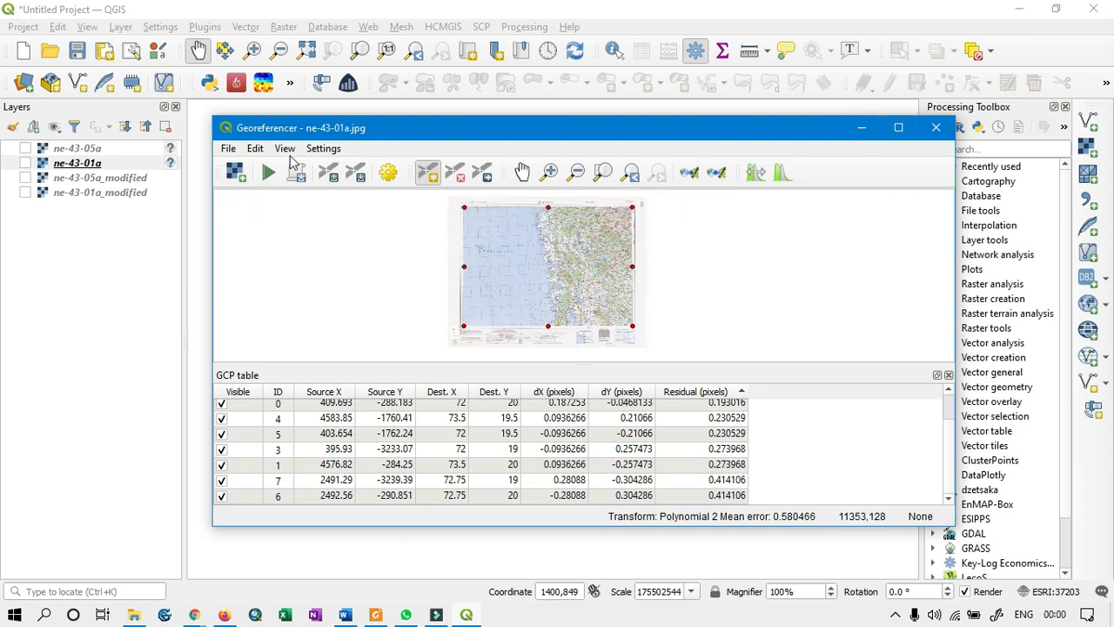
{"action": "left_click", "coordinate": [855, 127]}
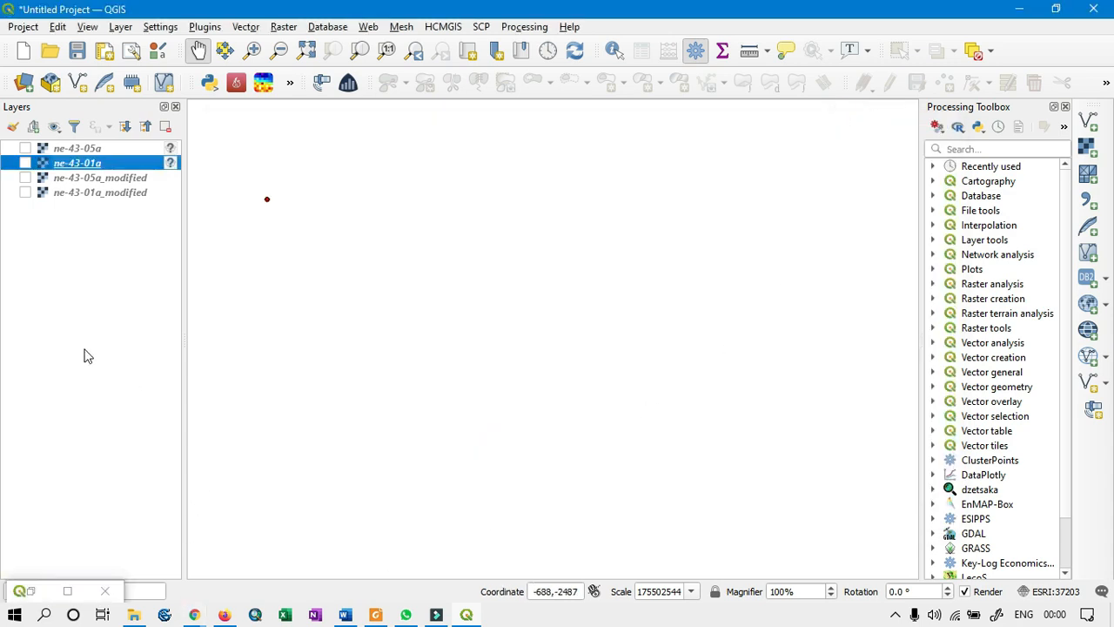
Add the GeoTIFF ne-43-01a_modified1 from the Rectification folder to the project as a raster layer
{"action": "left_click", "coordinate": [1081, 147]}
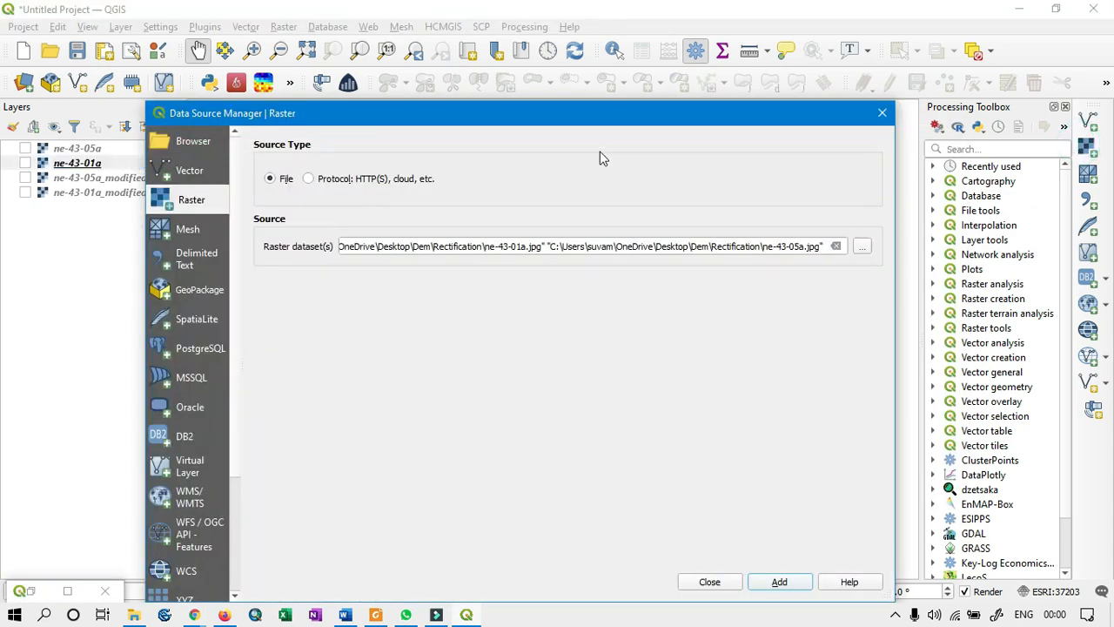
{"action": "left_click", "coordinate": [870, 247]}
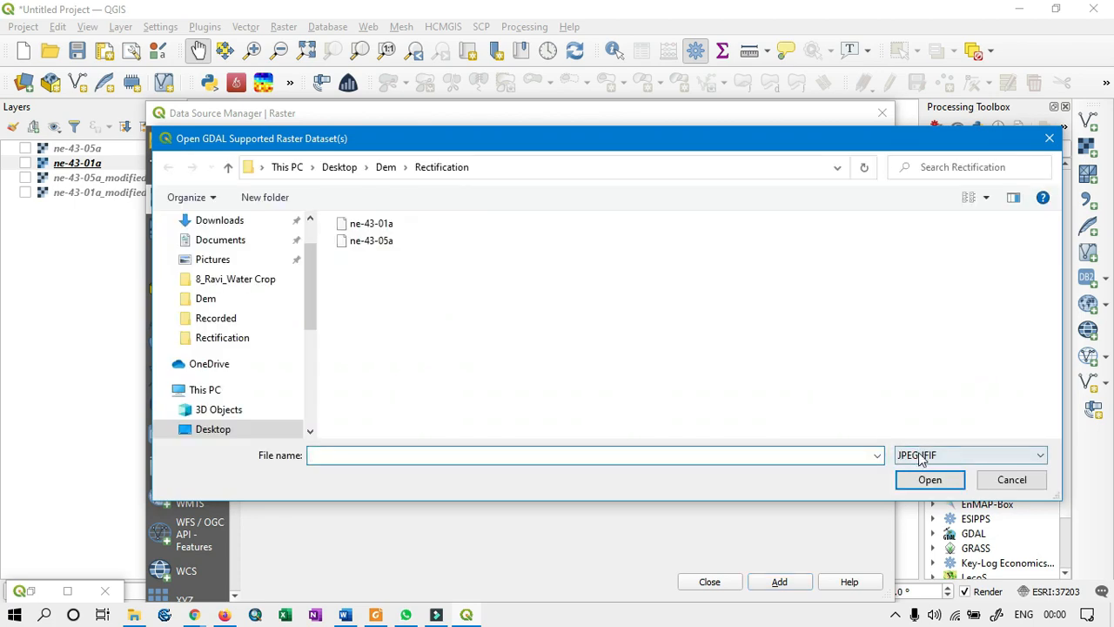
{"action": "left_click", "coordinate": [920, 458]}
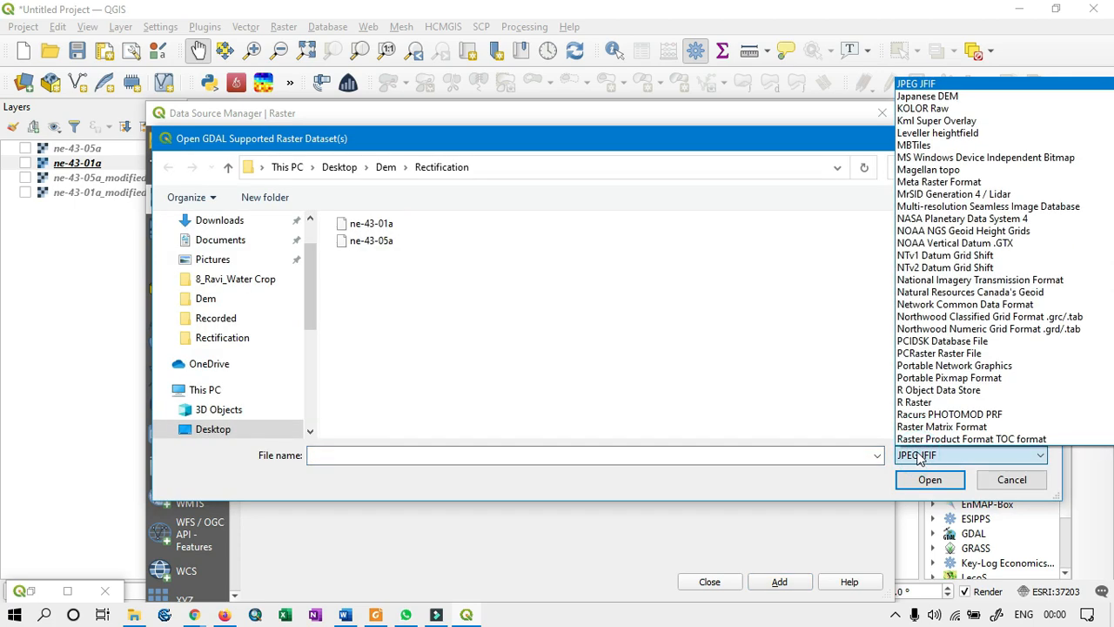
{"action": "scroll", "coordinate": [916, 444], "scroll_direction": "down", "scroll_amount": 3}
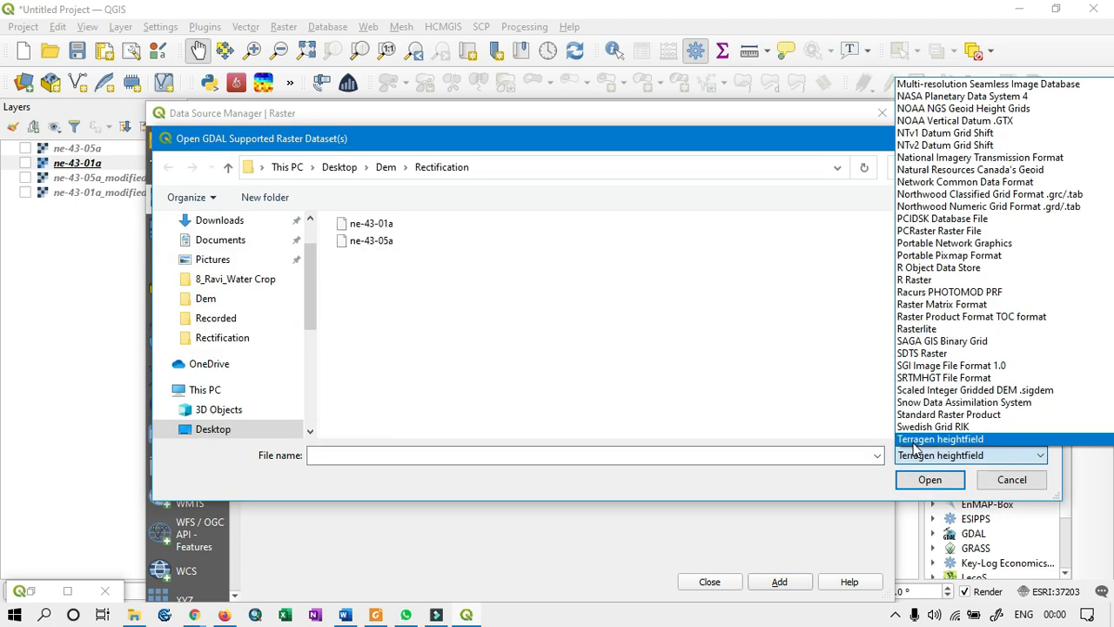
{"action": "scroll", "coordinate": [915, 444], "scroll_direction": "up", "scroll_amount": 5}
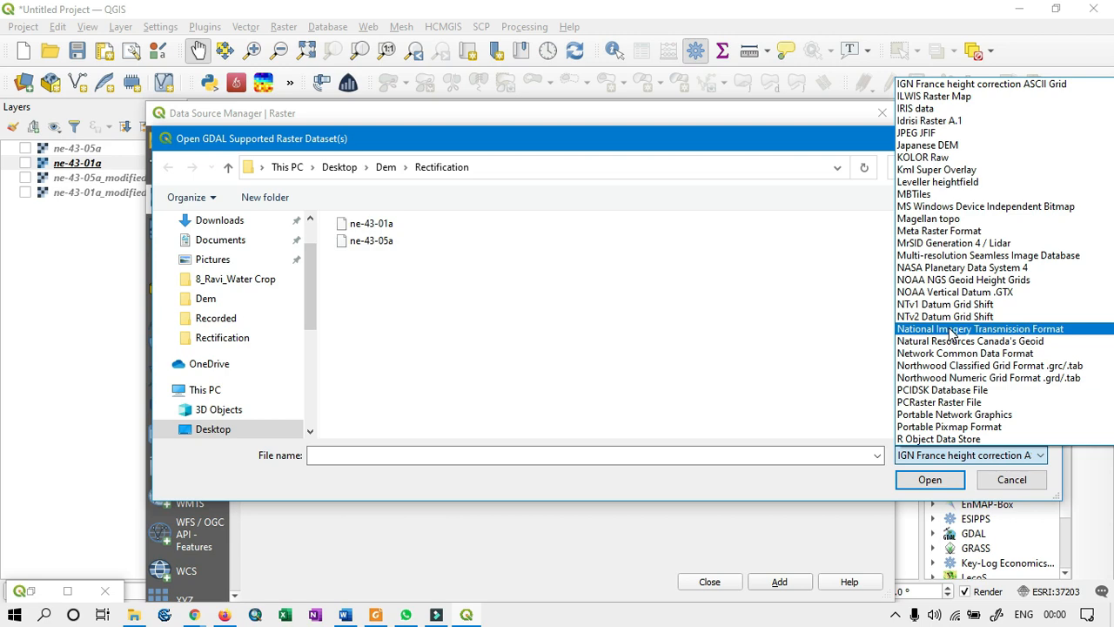
{"action": "scroll", "coordinate": [951, 331], "scroll_direction": "down", "scroll_amount": 5}
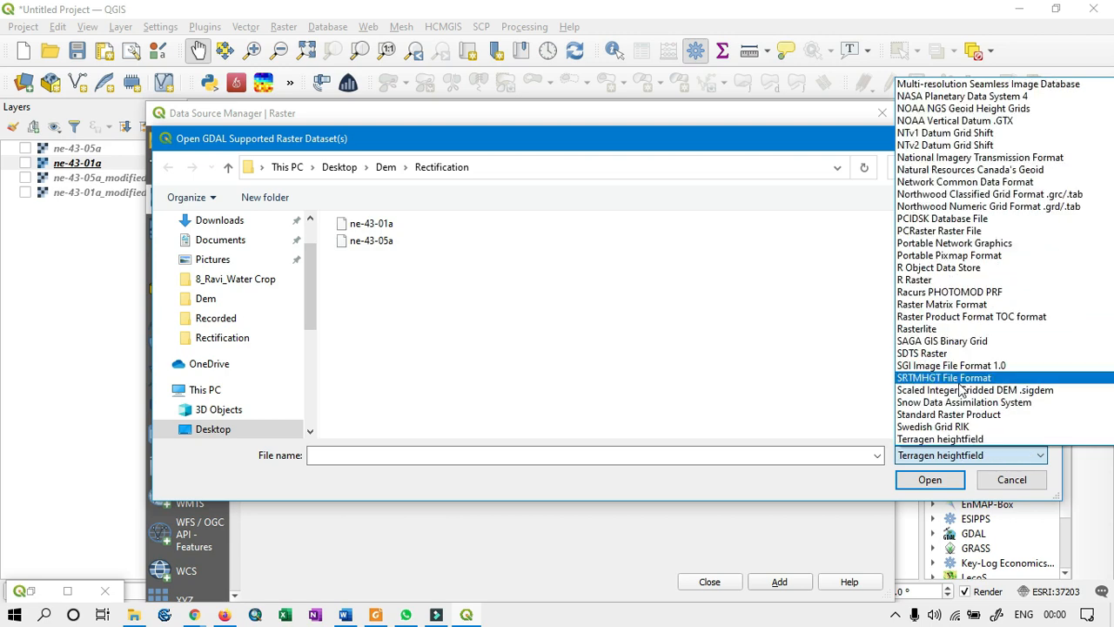
{"action": "scroll", "coordinate": [953, 348], "scroll_direction": "down", "scroll_amount": 3}
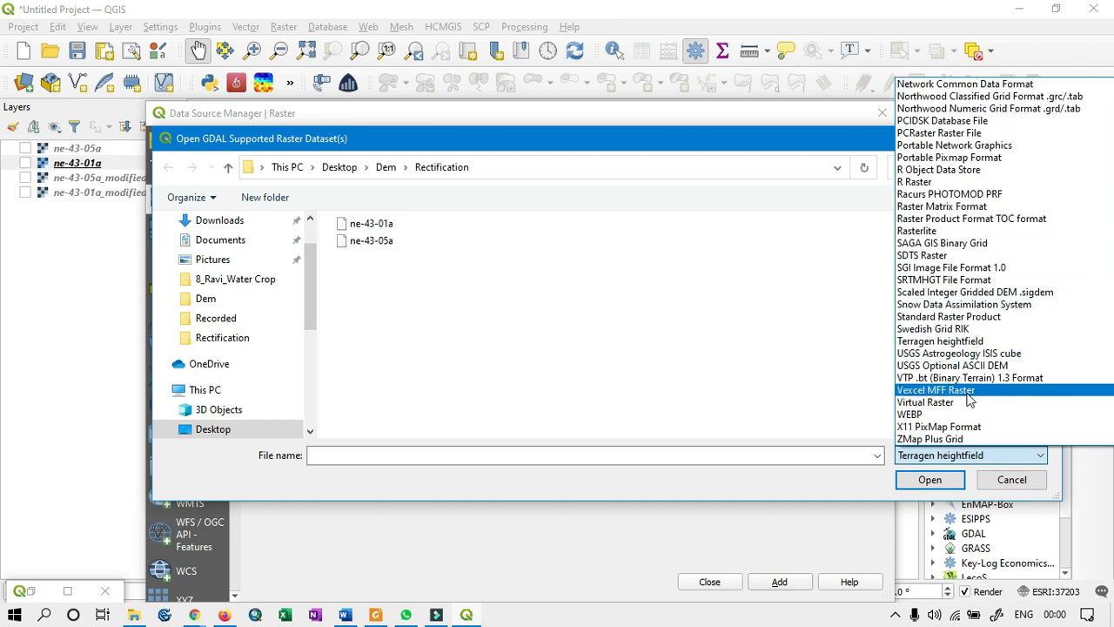
{"action": "scroll", "coordinate": [969, 396], "scroll_direction": "up", "scroll_amount": 15}
{"action": "left_click", "coordinate": [964, 401]}
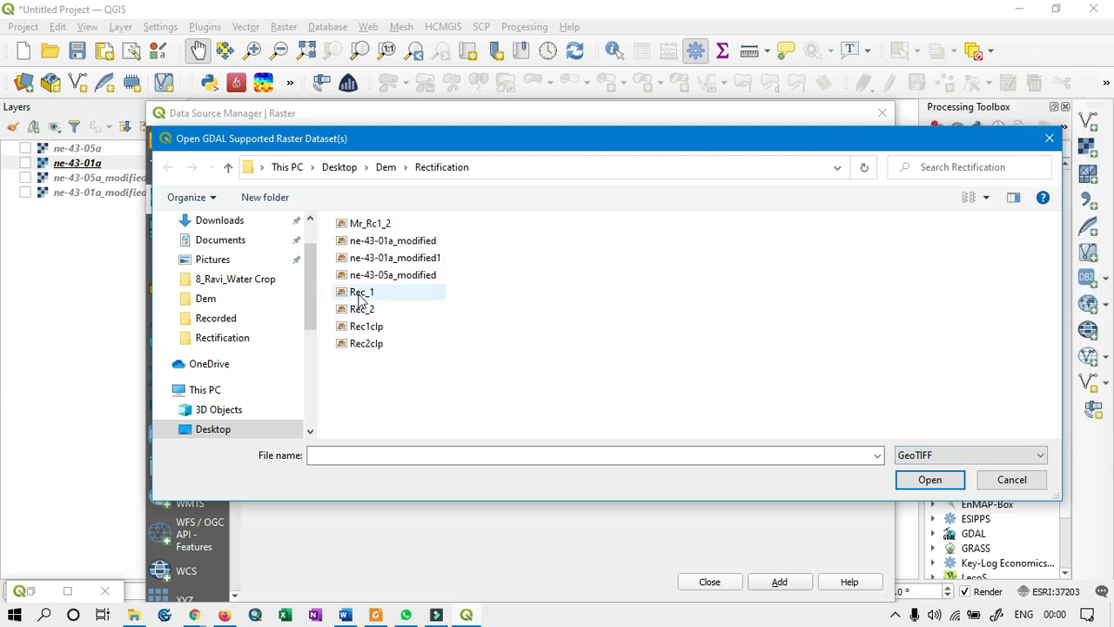
{"action": "left_click", "coordinate": [428, 258]}
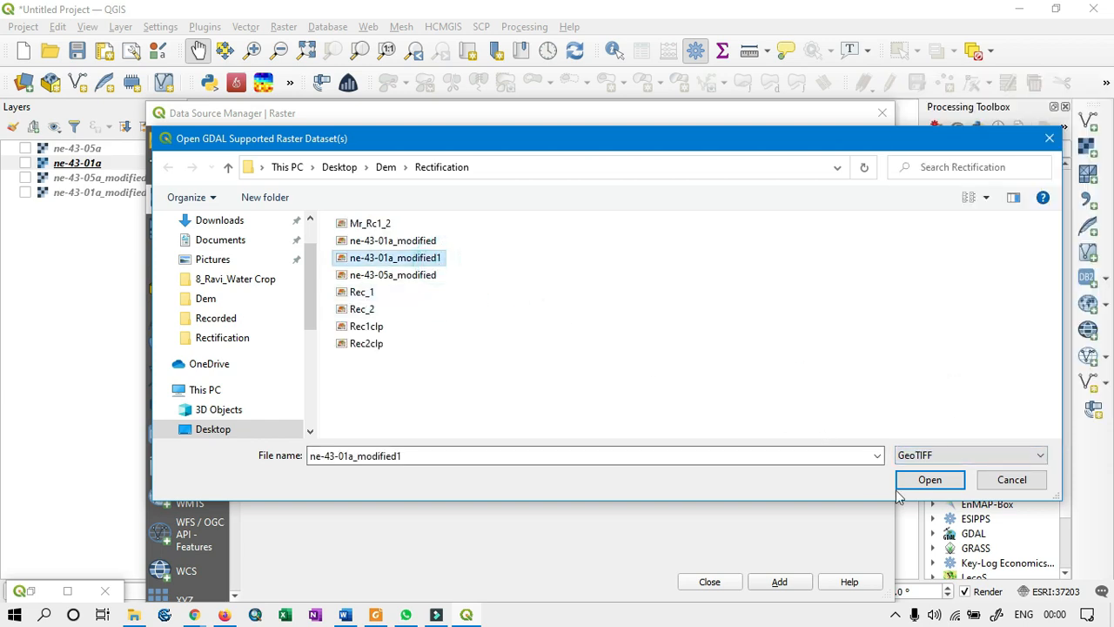
{"action": "left_click", "coordinate": [926, 483]}
{"action": "left_click", "coordinate": [778, 580]}
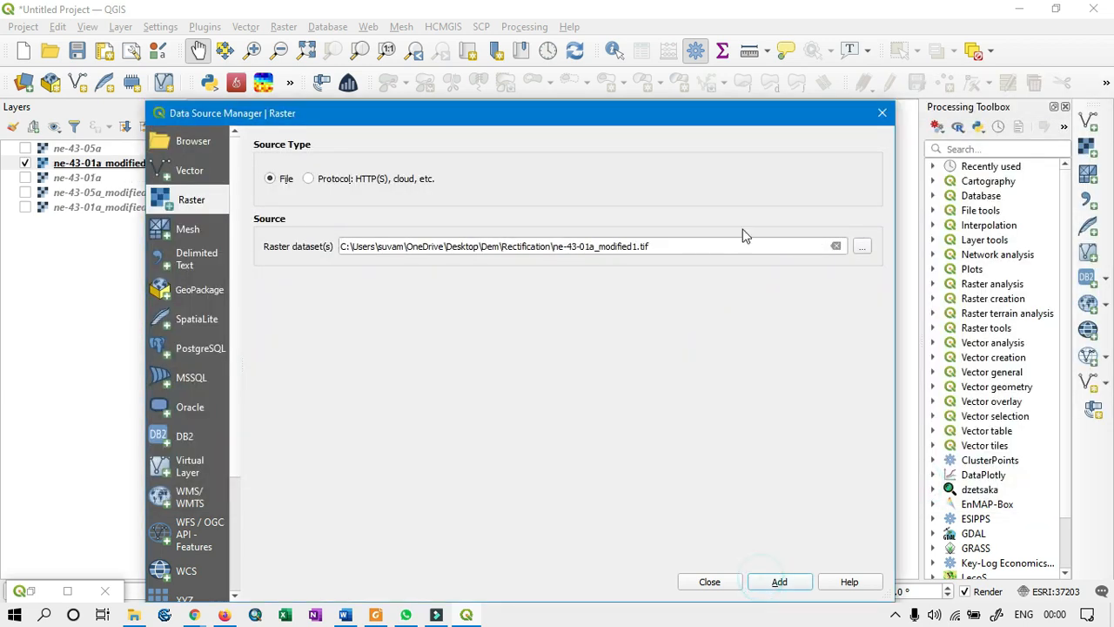
Close the data source dialog and zoom to the ne-43-01a_modified1 layer to examine the rectified sheet's upper edge
{"action": "left_click", "coordinate": [881, 112]}
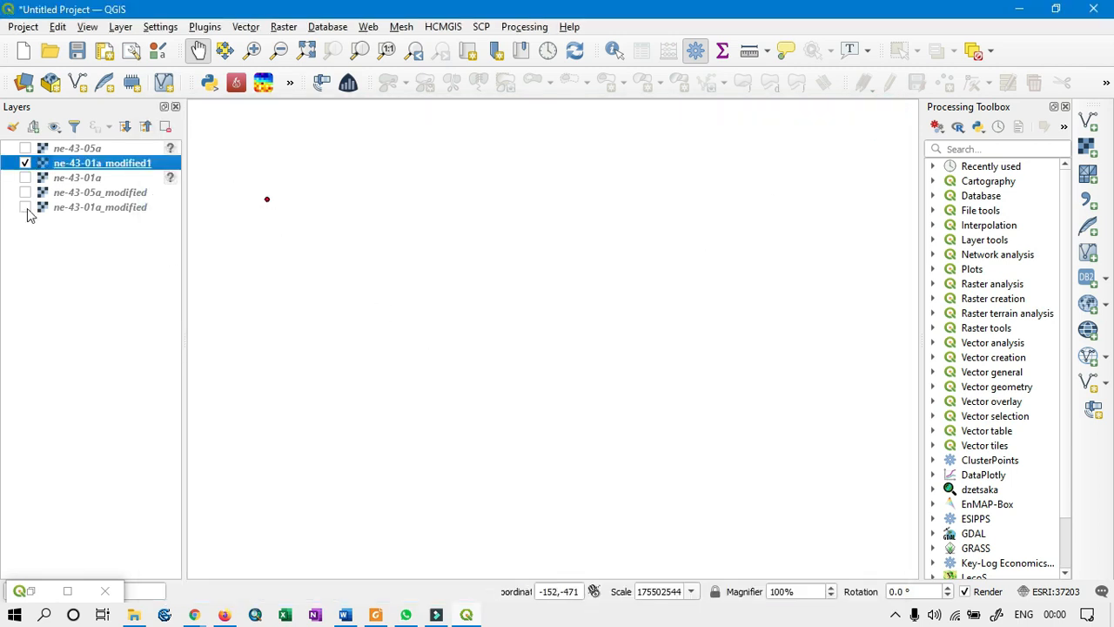
{"action": "right_click", "coordinate": [103, 167]}
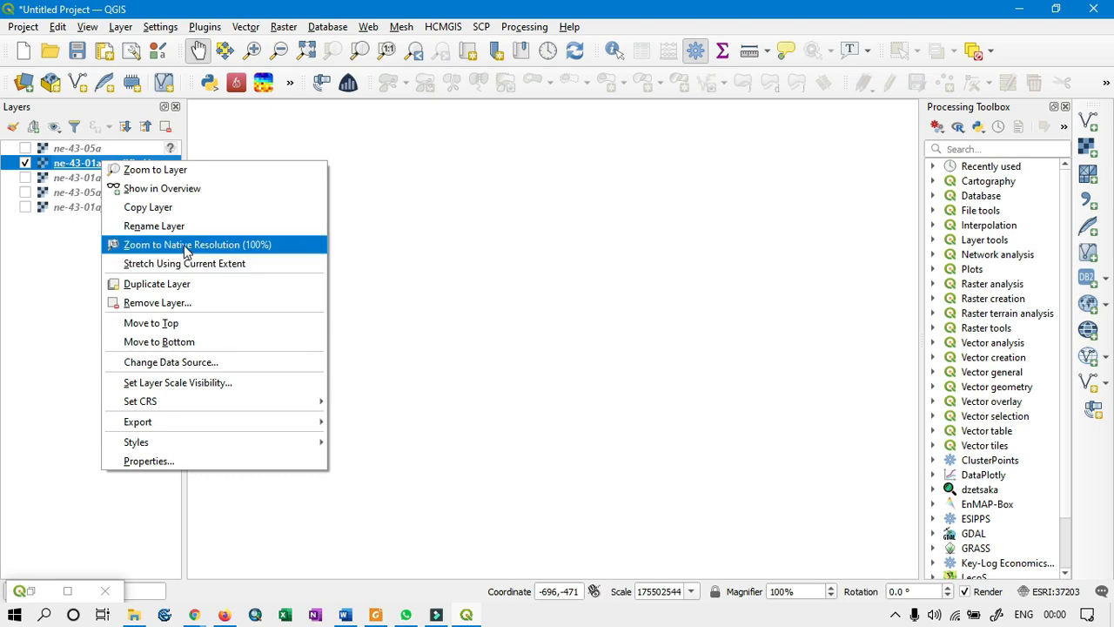
{"action": "left_click", "coordinate": [155, 169]}
{"action": "scroll", "coordinate": [533, 358], "scroll_direction": "down", "scroll_amount": 1}
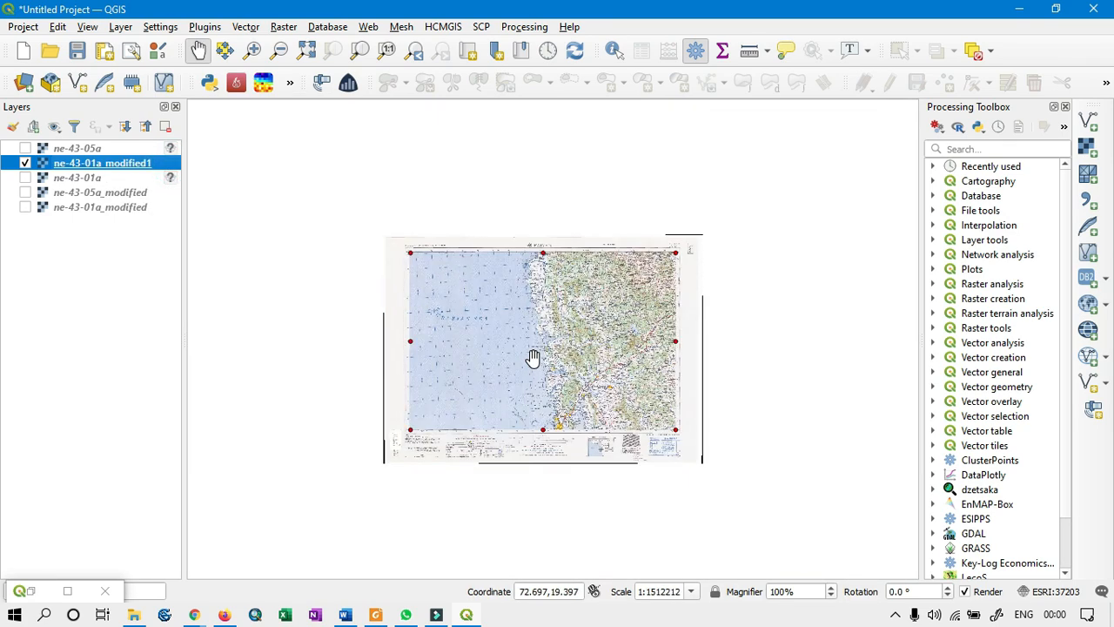
{"action": "scroll", "coordinate": [466, 339], "scroll_direction": "up", "scroll_amount": 1}
{"action": "scroll", "coordinate": [669, 163], "scroll_direction": "up", "scroll_amount": 1}
{"action": "scroll", "coordinate": [669, 162], "scroll_direction": "up", "scroll_amount": 1}
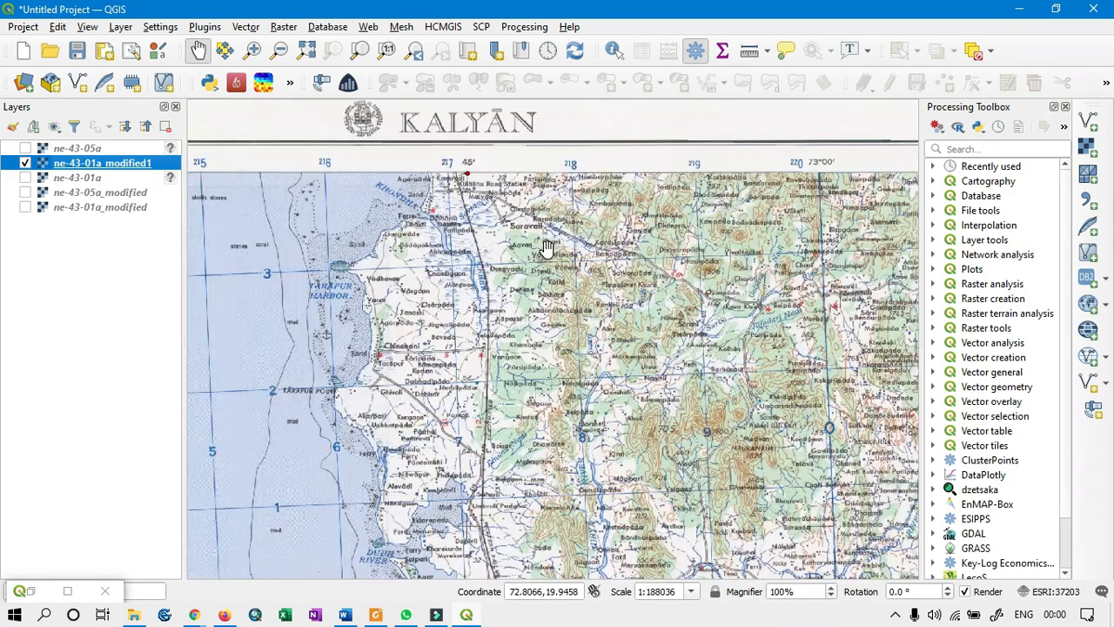
{"action": "scroll", "coordinate": [500, 209], "scroll_direction": "down", "scroll_amount": 1}
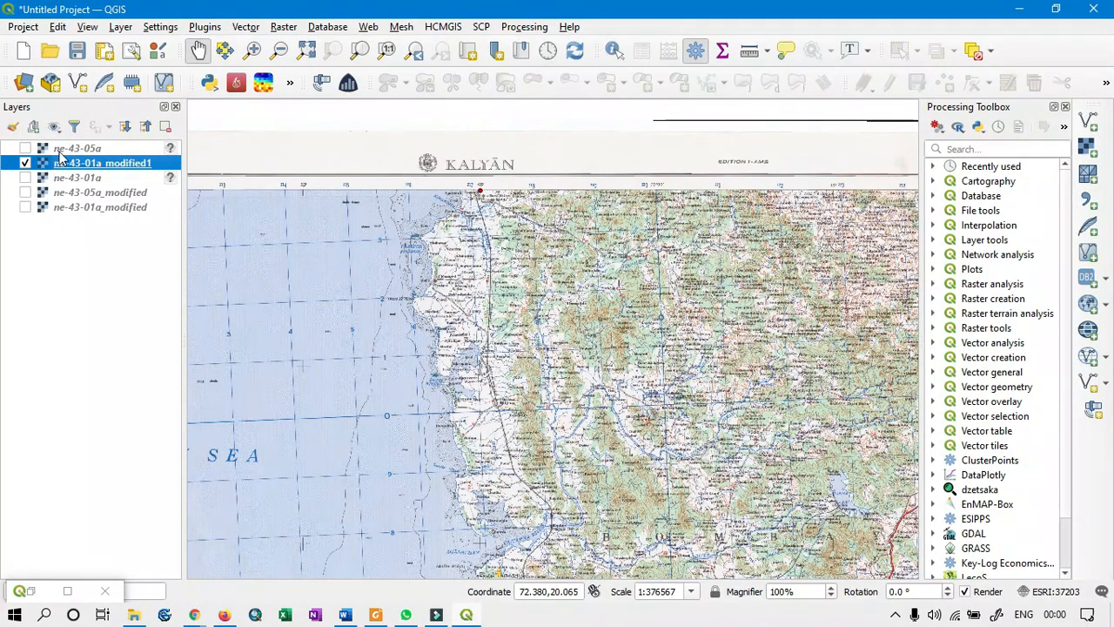
Remove the ne-43-05a, ne-43-01a_modified1 and ne-43-01a layers from the project
{"action": "left_click", "coordinate": [61, 150]}
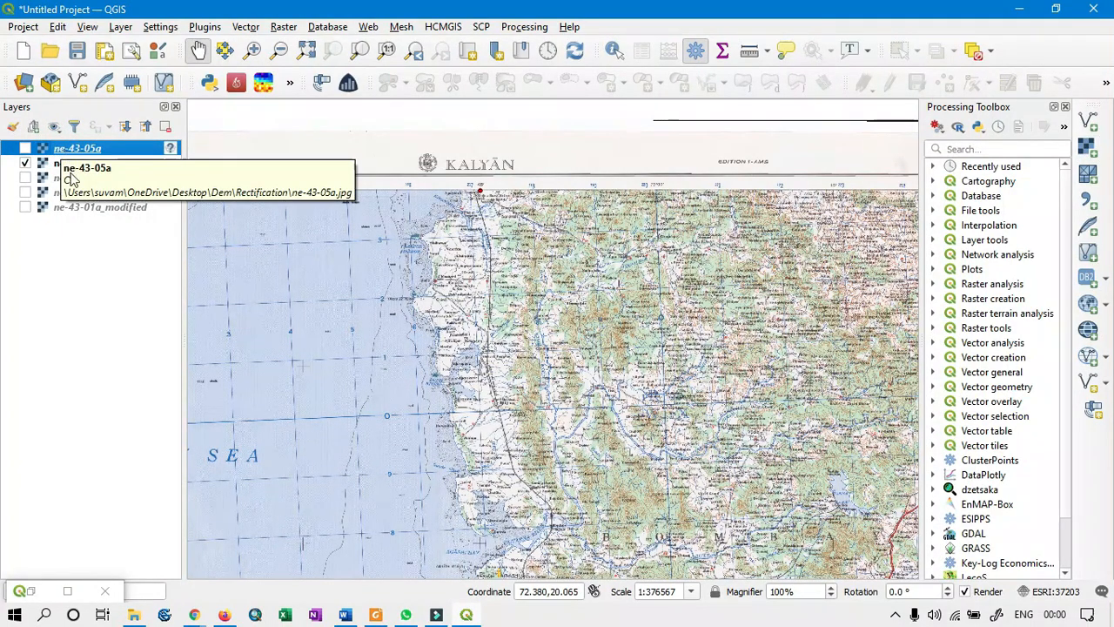
{"action": "left_click", "coordinate": [68, 163], "text": "ctrl"}
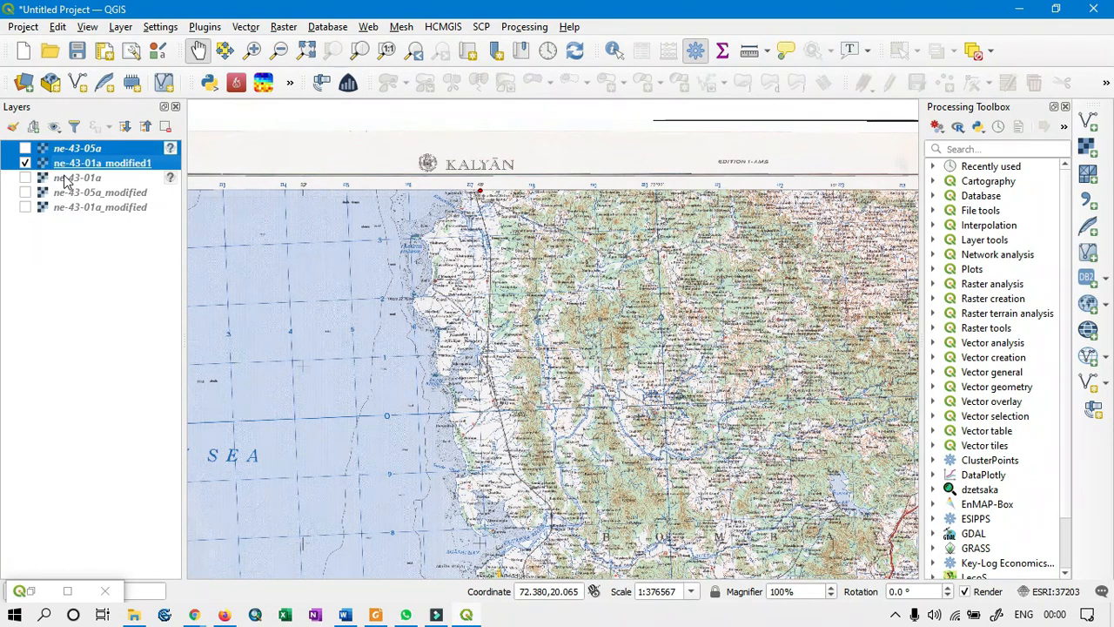
{"action": "left_click", "coordinate": [70, 178], "text": "ctrl"}
{"action": "right_click", "coordinate": [109, 178]}
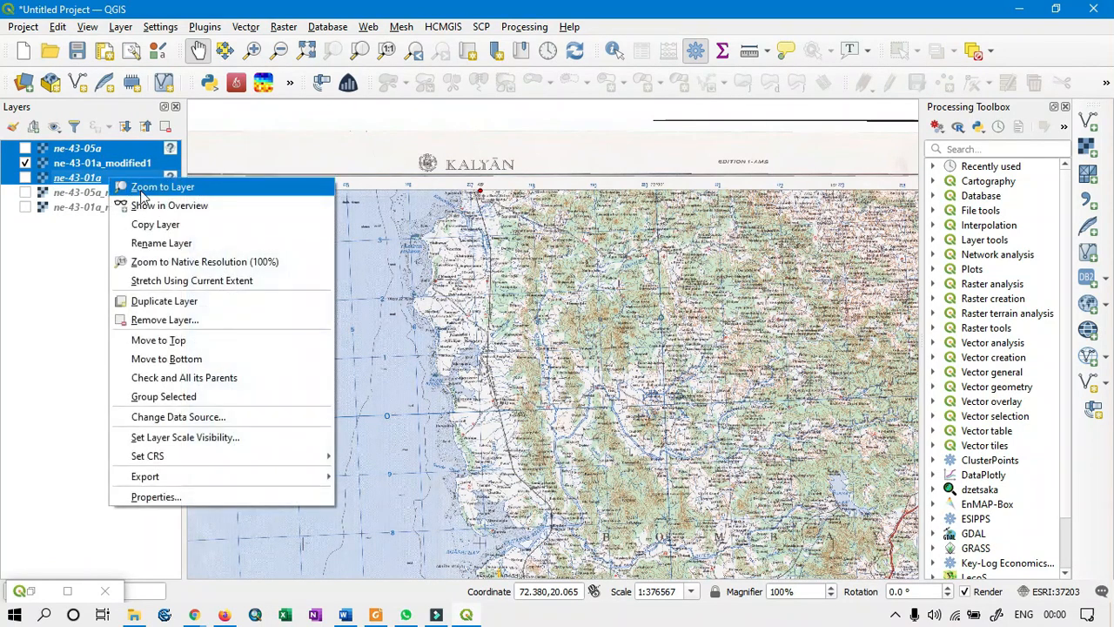
{"action": "left_click", "coordinate": [167, 319]}
{"action": "left_click", "coordinate": [531, 326]}
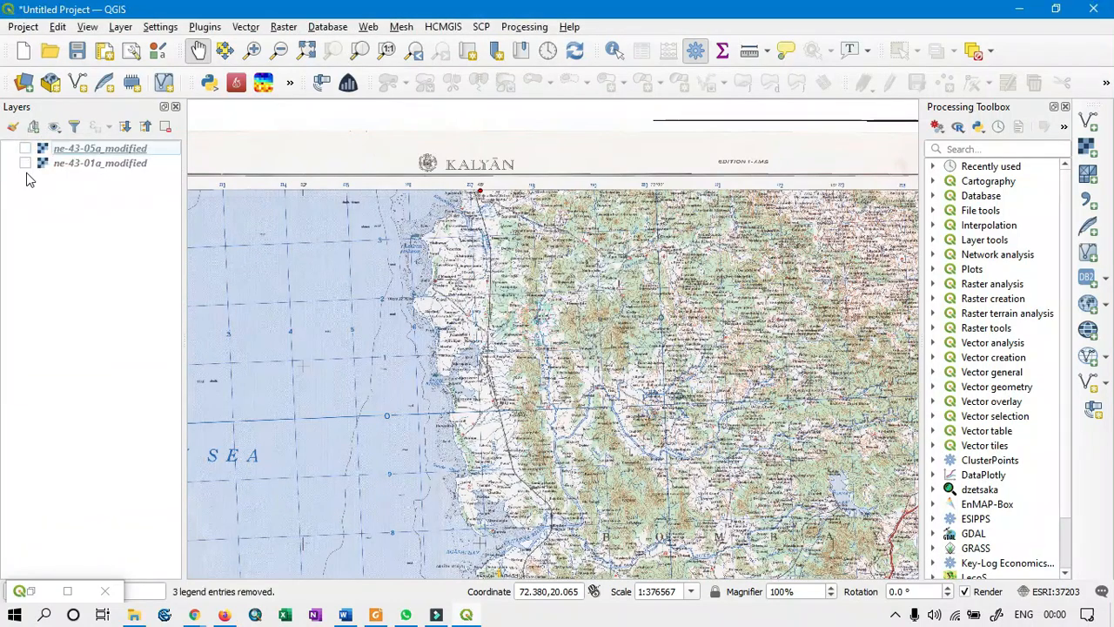
Make the ne-43-05a_modified and ne-43-01a_modified layers visible and bring both sheets into view
{"action": "left_click", "coordinate": [25, 148]}
{"action": "left_click", "coordinate": [25, 163]}
{"action": "scroll", "coordinate": [594, 328], "scroll_direction": "down", "scroll_amount": 3}
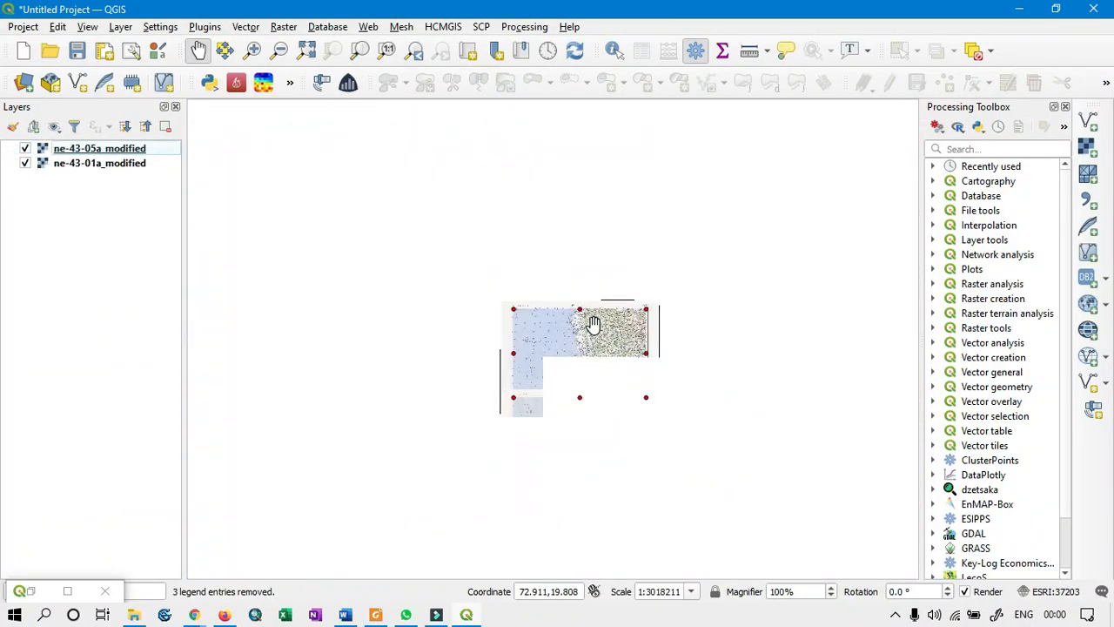
{"action": "scroll", "coordinate": [557, 378], "scroll_direction": "up", "scroll_amount": 2}
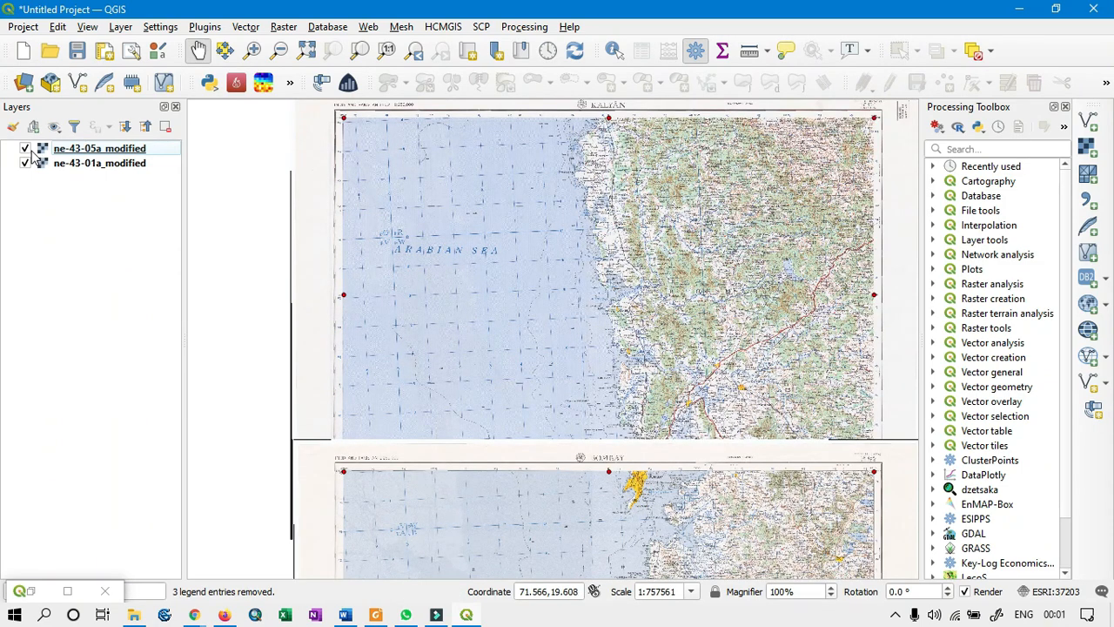
Hide and show ne-43-05a_modified to examine how it overlaps the lower margin of the ne-43-01a_modified sheet
{"action": "left_click", "coordinate": [25, 149]}
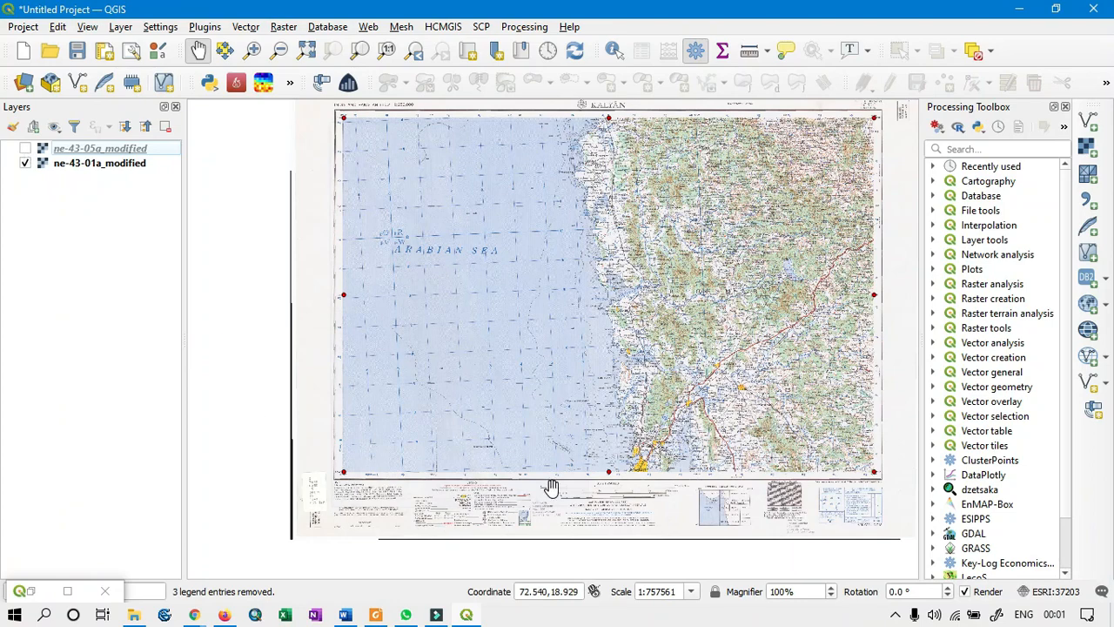
{"action": "left_click_drag", "start_coordinate": [667, 450], "coordinate": [610, 302]}
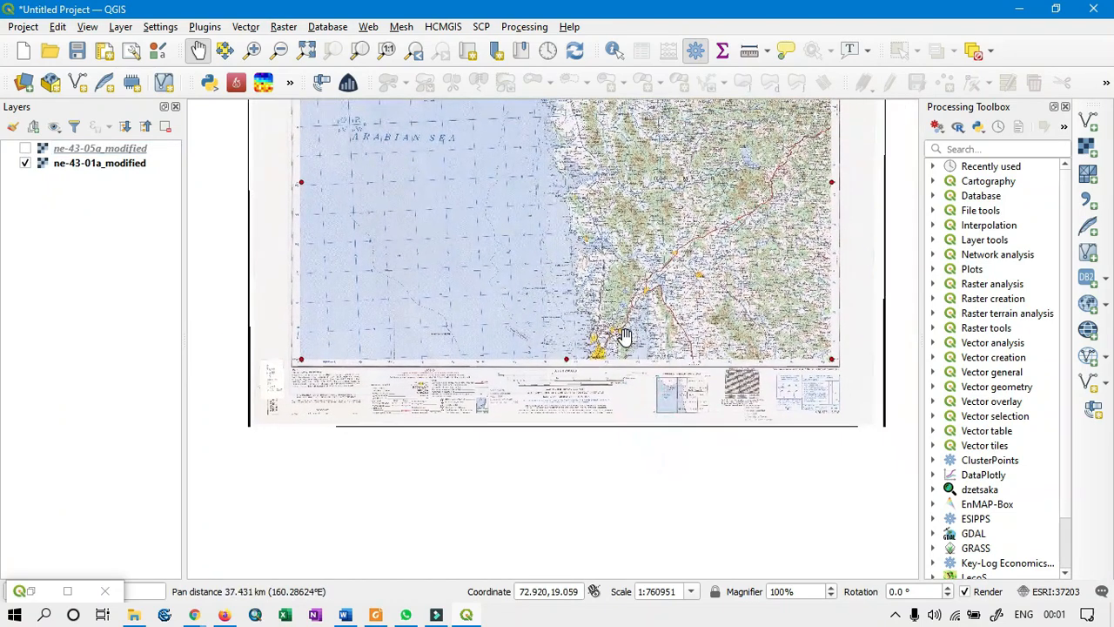
{"action": "left_click", "coordinate": [25, 149]}
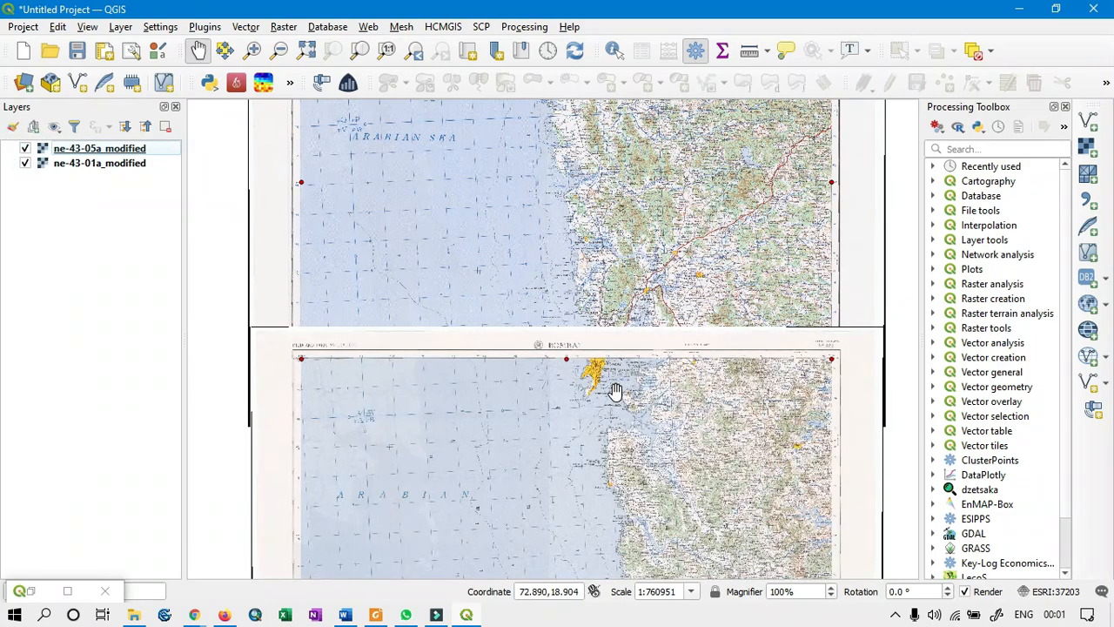
{"action": "scroll", "coordinate": [596, 369], "scroll_direction": "down", "scroll_amount": 1}
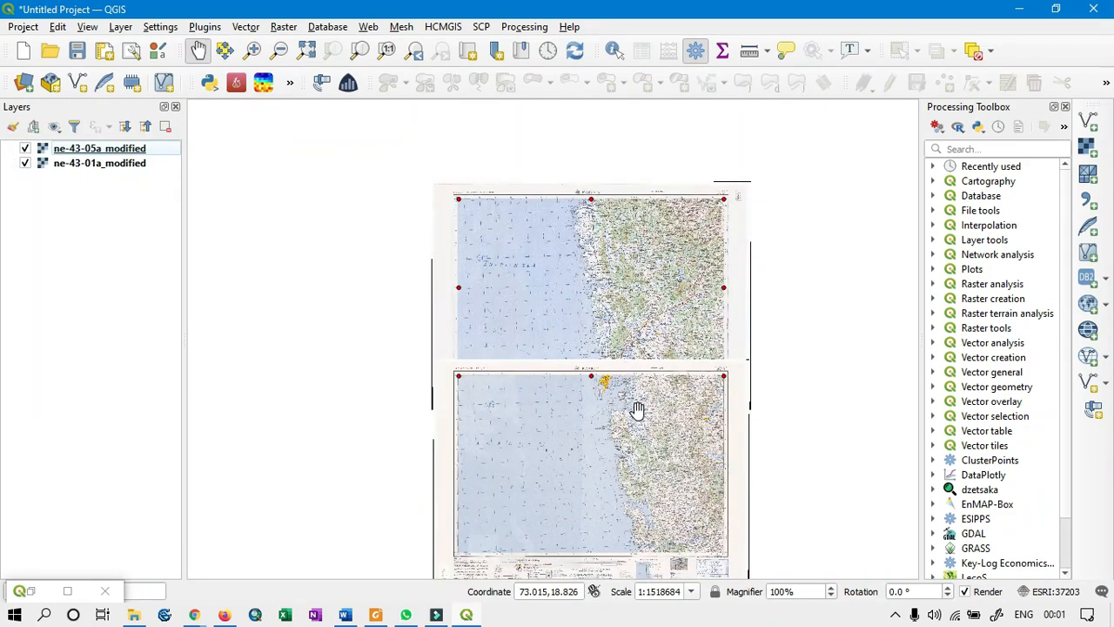
{"action": "left_click_drag", "start_coordinate": [653, 391], "coordinate": [641, 369]}
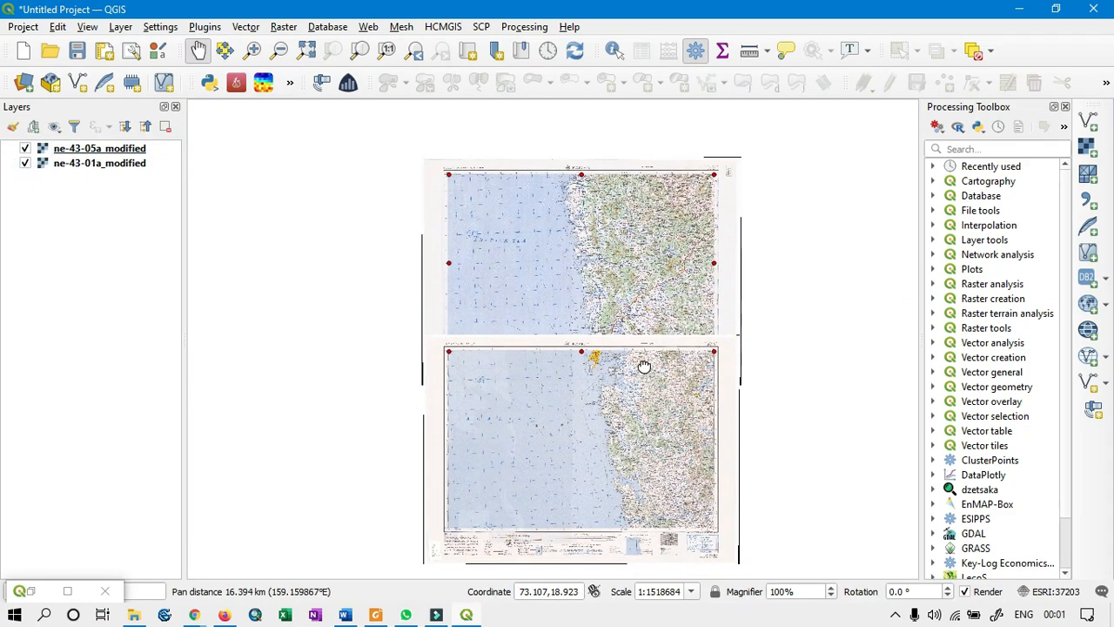
{"action": "scroll", "coordinate": [585, 334], "scroll_direction": "up", "scroll_amount": 1}
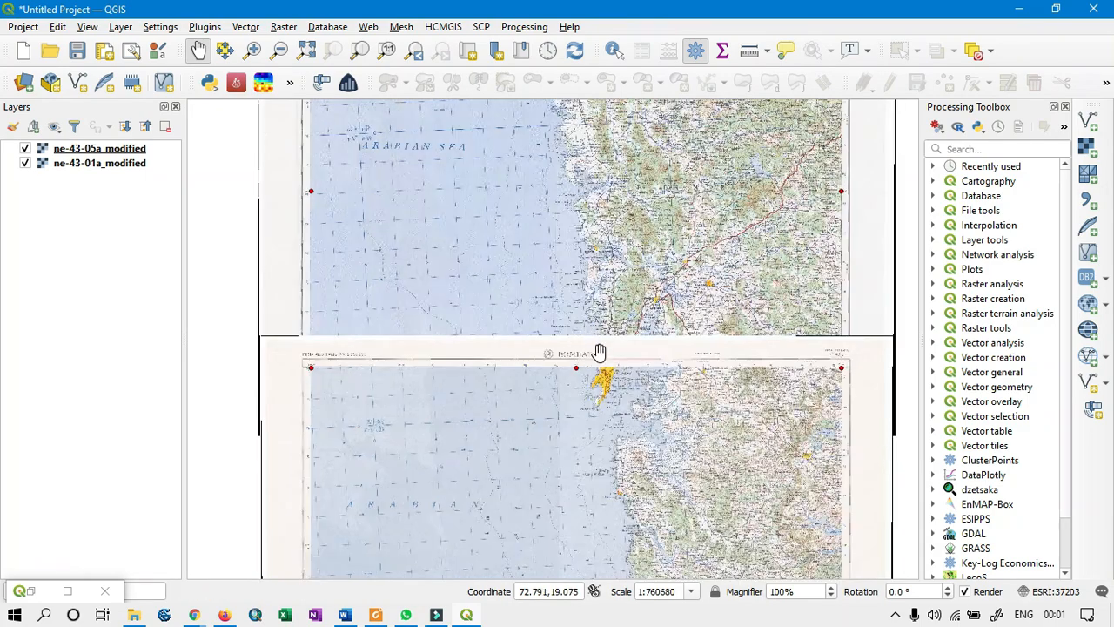
{"action": "scroll", "coordinate": [590, 383], "scroll_direction": "up", "scroll_amount": 1}
{"action": "scroll", "coordinate": [589, 383], "scroll_direction": "down", "scroll_amount": 1}
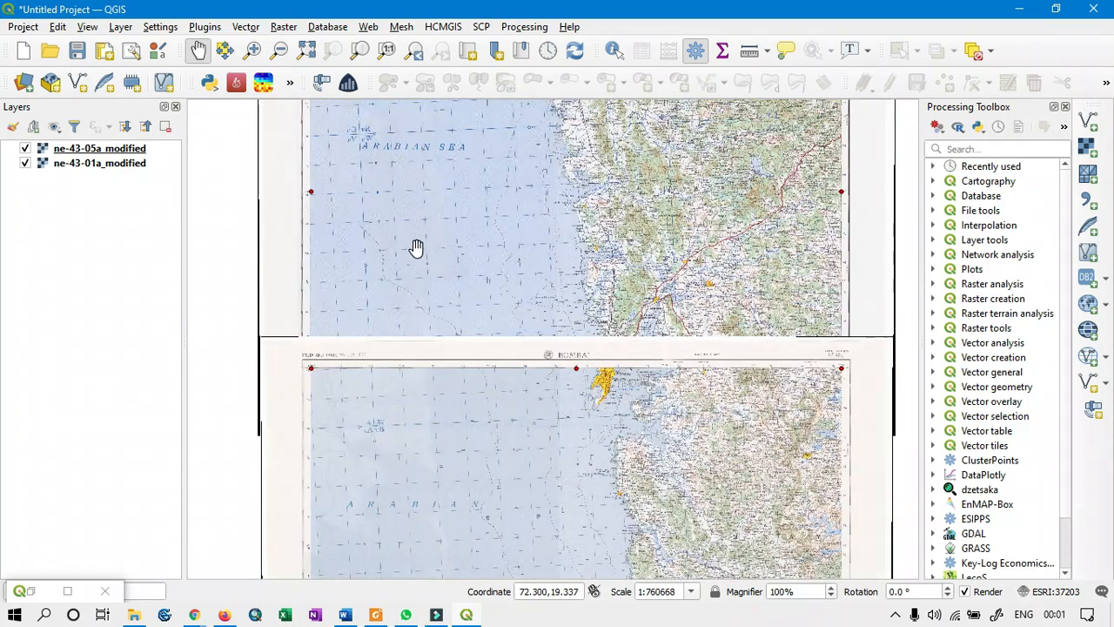
{"action": "scroll", "coordinate": [422, 251], "scroll_direction": "down", "scroll_amount": 1}
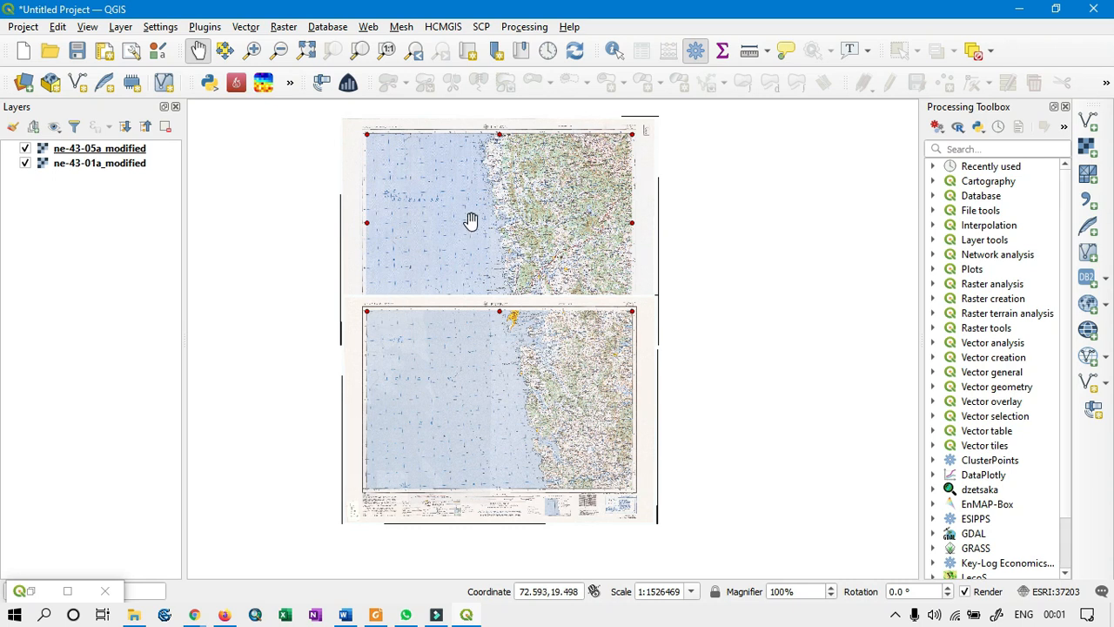
Add the OpenStreetMap basemap from the OpenLayers plugin and place it below the two modified sheet layers
{"action": "left_click", "coordinate": [368, 27]}
{"action": "mouse_move", "coordinate": [395, 65]}
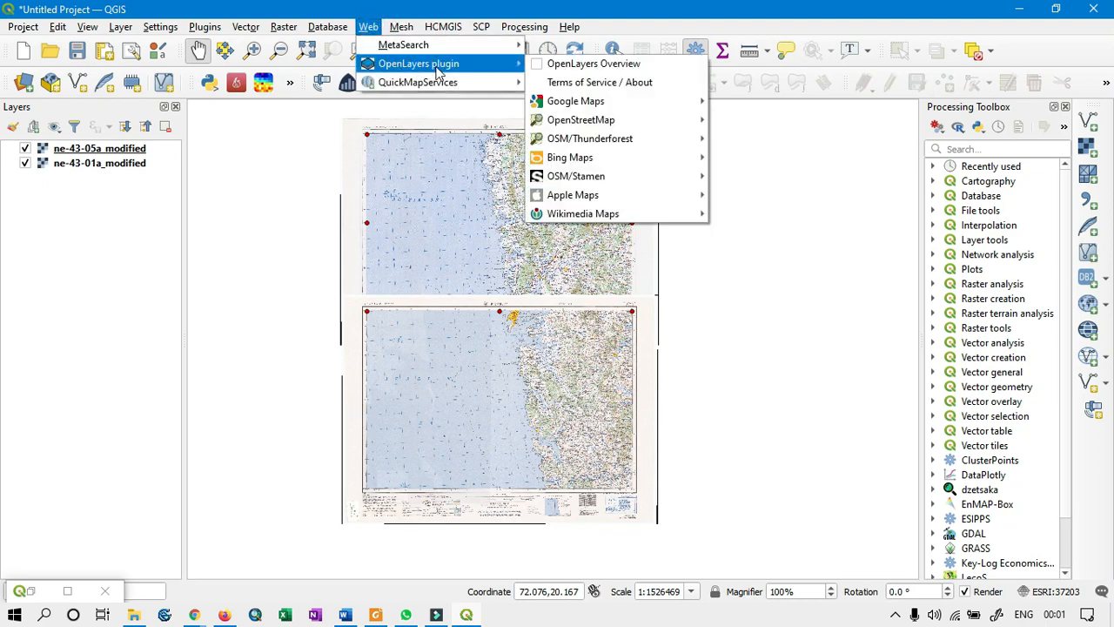
{"action": "mouse_move", "coordinate": [592, 141]}
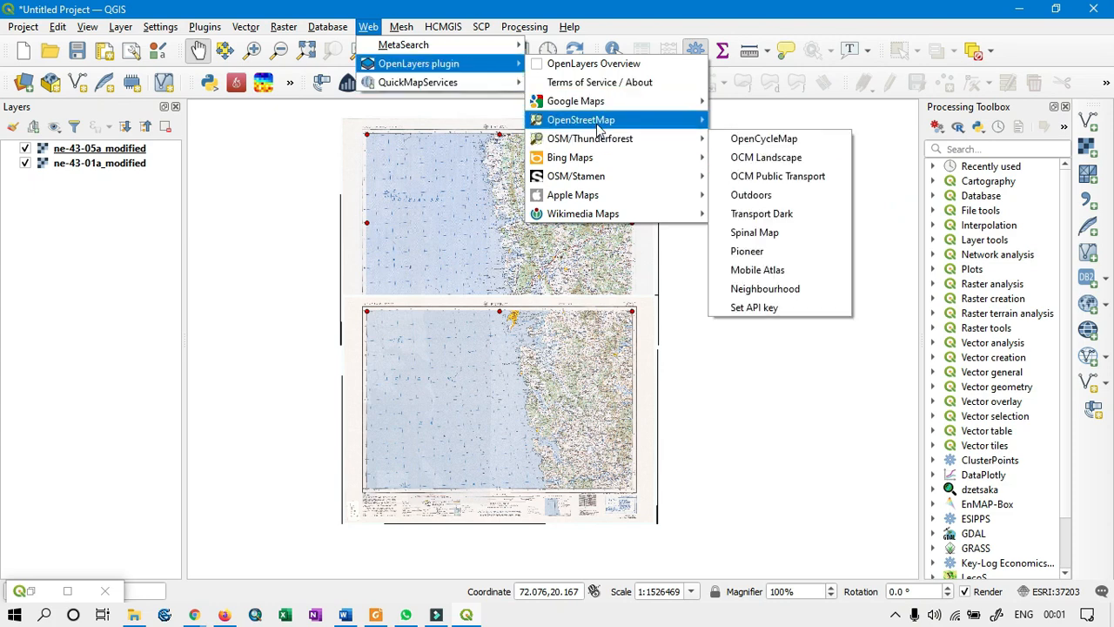
{"action": "mouse_move", "coordinate": [596, 122]}
{"action": "left_click", "coordinate": [778, 127]}
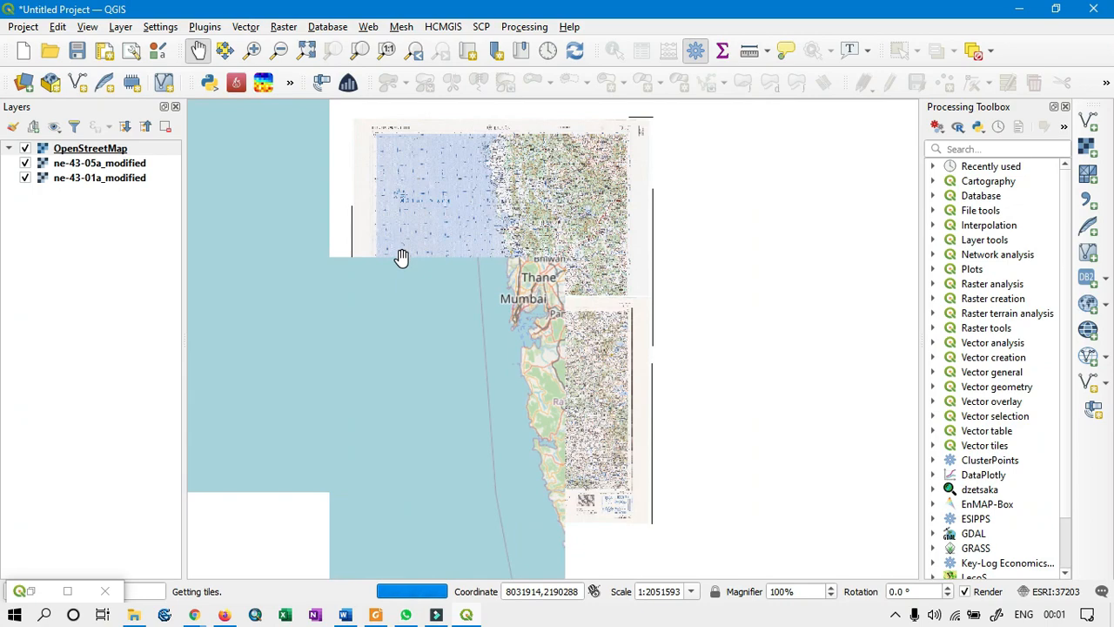
{"action": "left_click_drag", "start_coordinate": [73, 154], "coordinate": [77, 245]}
Examine the position of the Kalyan and Bombay sheets against the OpenStreetMap basemap, including the Kalyan sheet's upper border
{"action": "scroll", "coordinate": [492, 164], "scroll_direction": "up", "scroll_amount": 1}
{"action": "scroll", "coordinate": [491, 163], "scroll_direction": "up", "scroll_amount": 1}
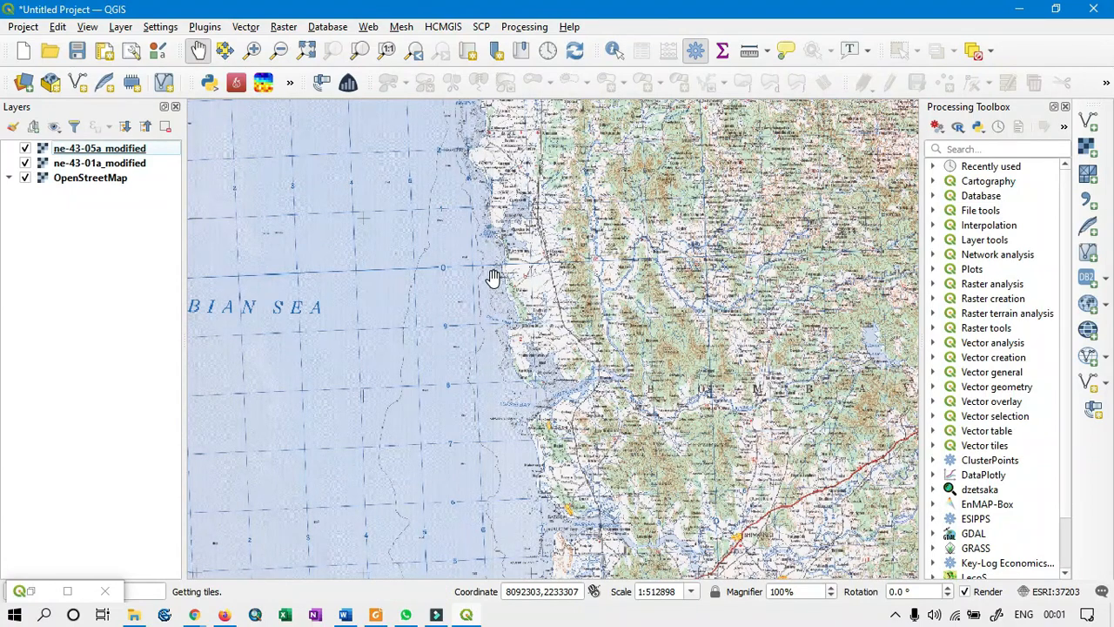
{"action": "scroll", "coordinate": [498, 279], "scroll_direction": "down", "scroll_amount": 1}
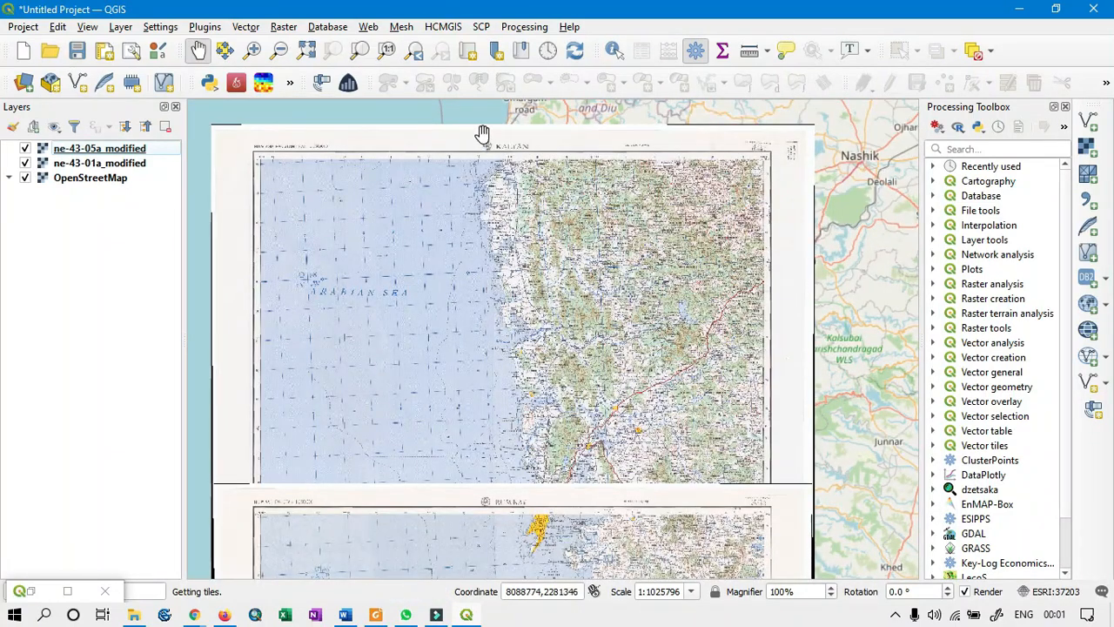
{"action": "scroll", "coordinate": [519, 261], "scroll_direction": "up", "scroll_amount": 3}
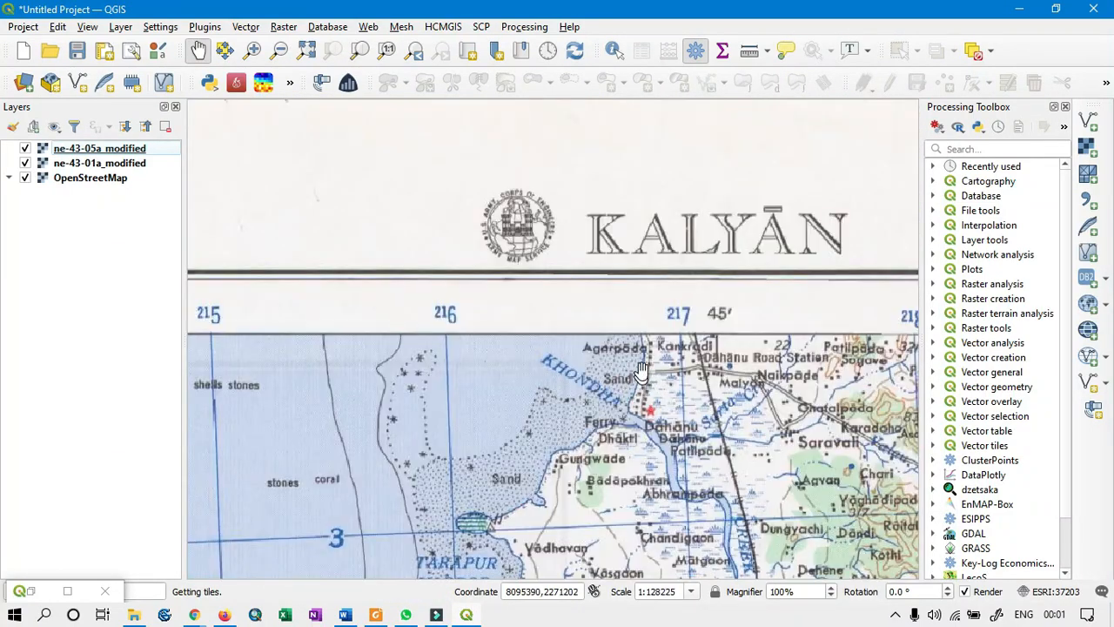
{"action": "scroll", "coordinate": [616, 381], "scroll_direction": "up", "scroll_amount": 1}
{"action": "scroll", "coordinate": [472, 206], "scroll_direction": "down", "scroll_amount": 2}
{"action": "scroll", "coordinate": [472, 206], "scroll_direction": "down", "scroll_amount": 3}
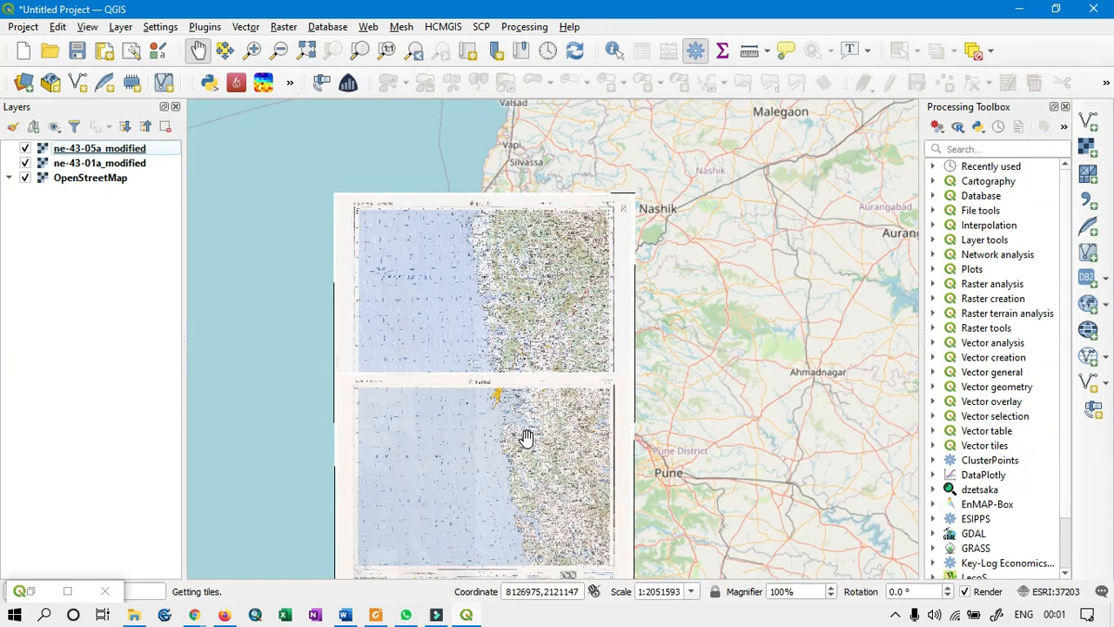
{"action": "scroll", "coordinate": [525, 440], "scroll_direction": "up", "scroll_amount": 1}
{"action": "left_click_drag", "start_coordinate": [466, 370], "coordinate": [592, 376]}
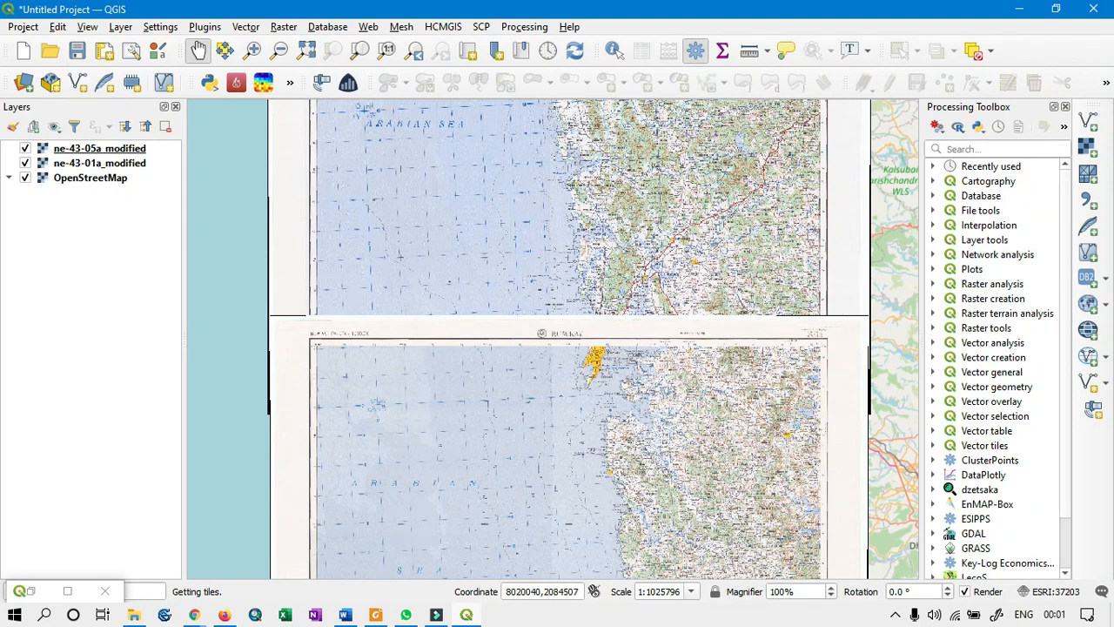
Hide the ne-43-05a_modified and OpenStreetMap layers and examine the legend and scale margin below the ne-43-01a_modified map
{"action": "left_click", "coordinate": [25, 149]}
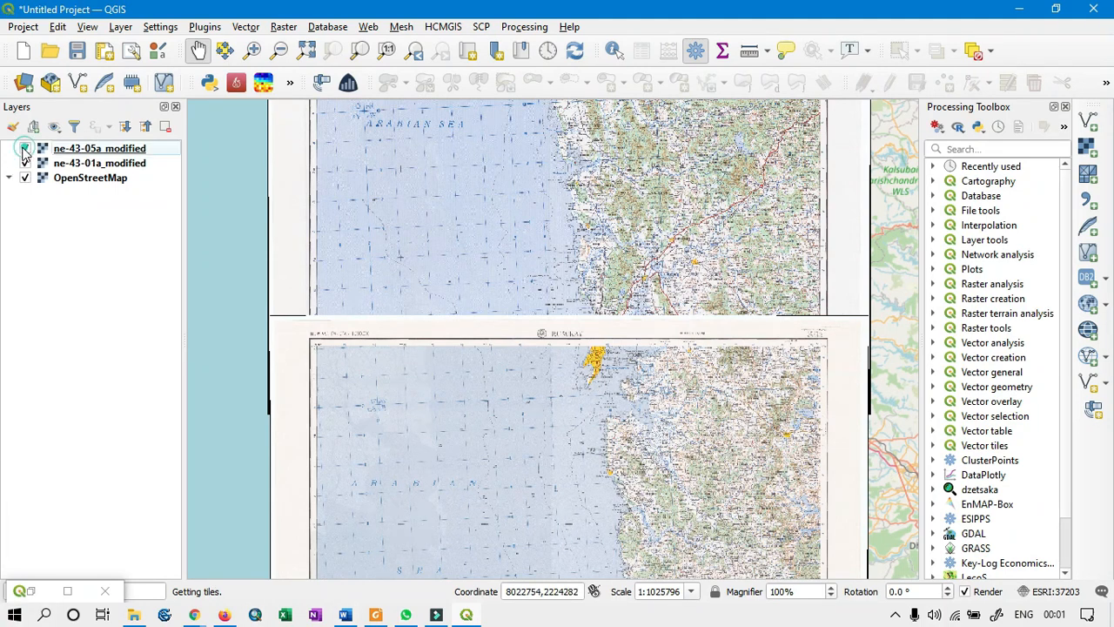
{"action": "left_click", "coordinate": [24, 177]}
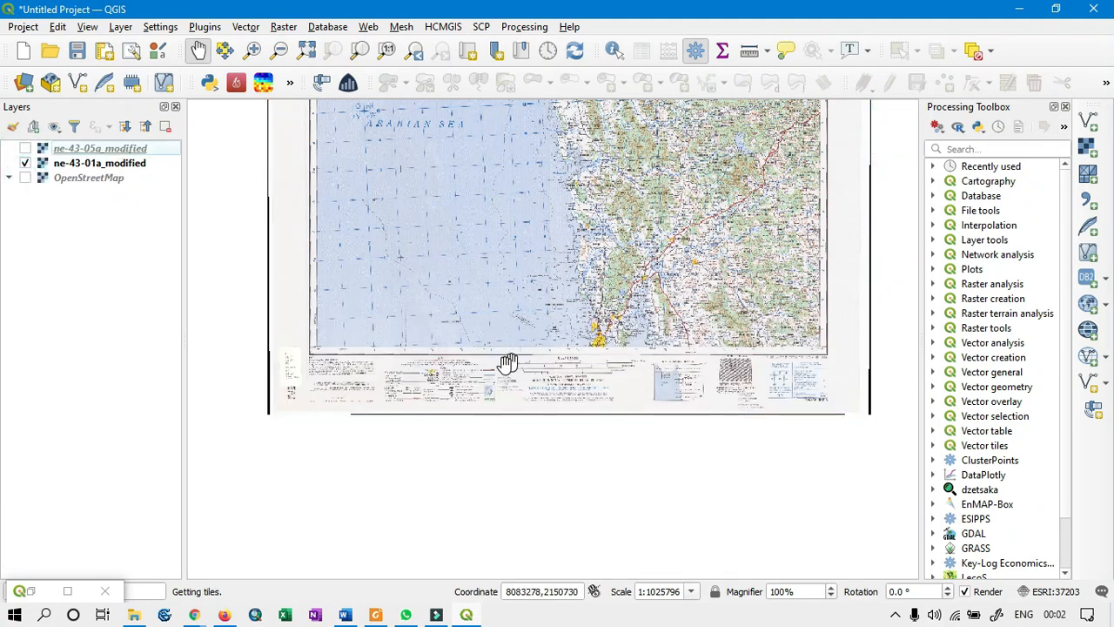
{"action": "left_click_drag", "start_coordinate": [510, 363], "coordinate": [501, 453]}
{"action": "left_click_drag", "start_coordinate": [362, 350], "coordinate": [363, 432]}
{"action": "left_click_drag", "start_coordinate": [687, 468], "coordinate": [686, 357]}
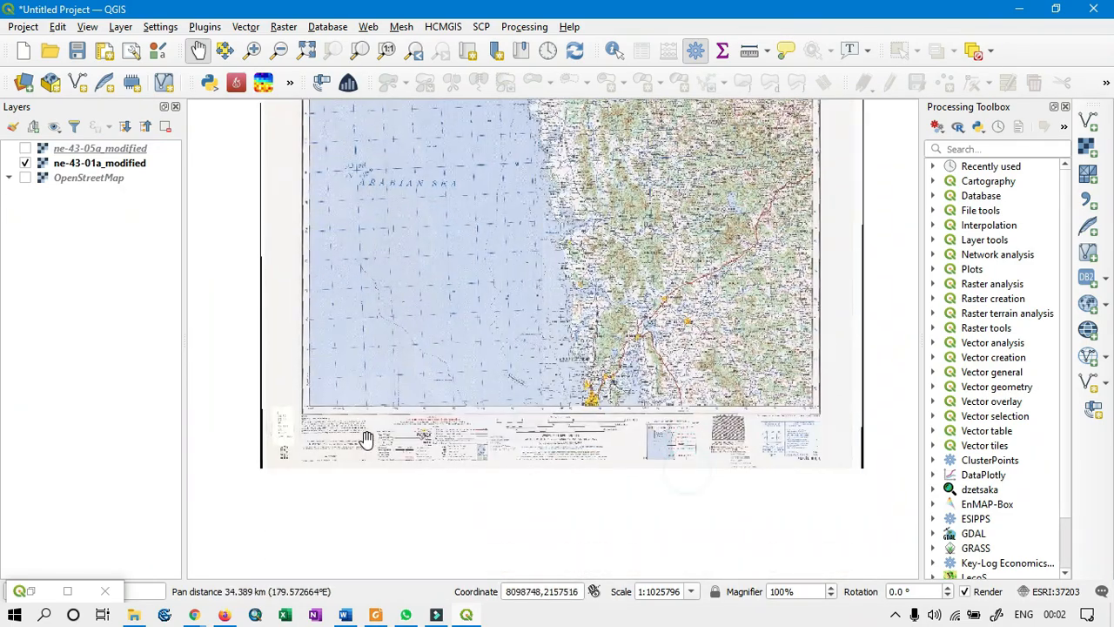
{"action": "scroll", "coordinate": [319, 432], "scroll_direction": "up", "scroll_amount": 2}
{"action": "left_click_drag", "start_coordinate": [296, 354], "coordinate": [206, 313]}
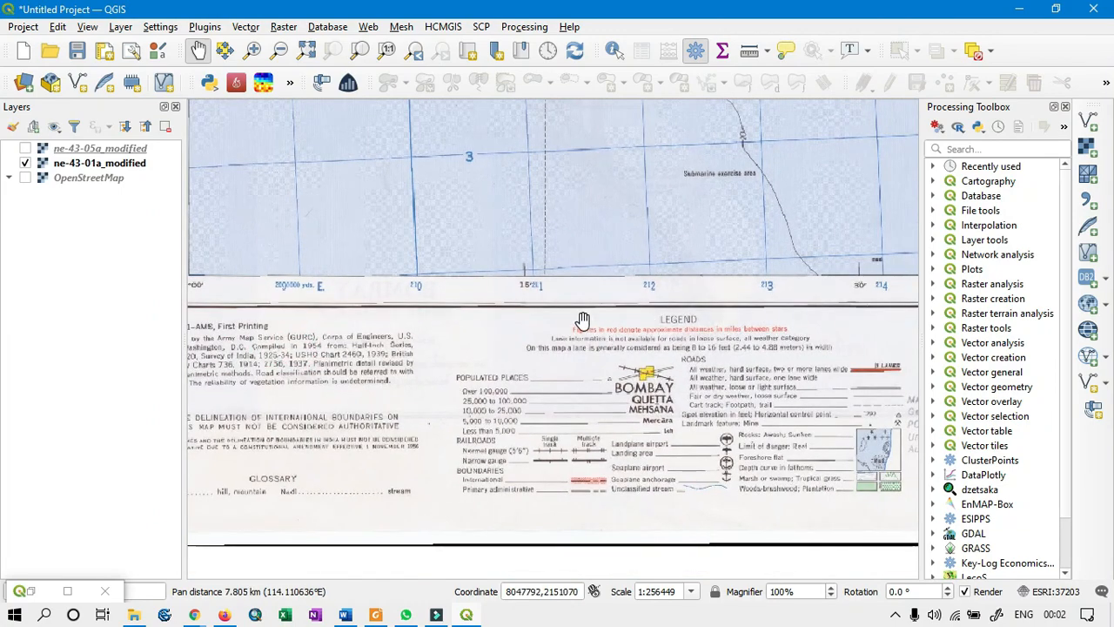
{"action": "left_click", "coordinate": [801, 457]}
{"action": "left_click_drag", "start_coordinate": [663, 456], "coordinate": [515, 432]}
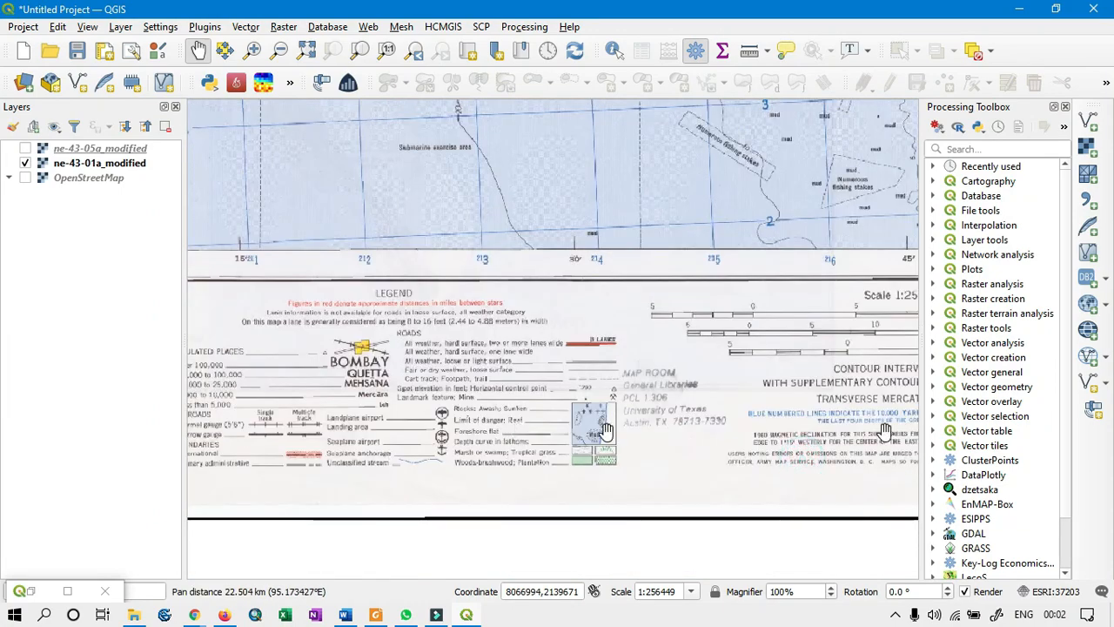
{"action": "left_click_drag", "start_coordinate": [883, 410], "coordinate": [706, 409]}
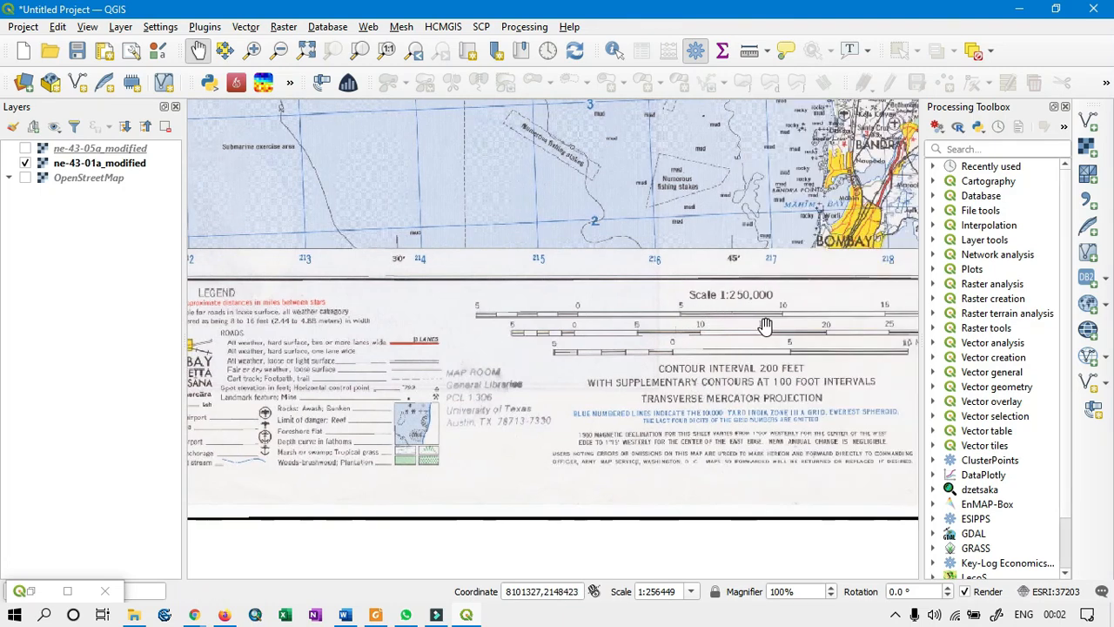
Show the ne-43-05a_modified layer again and inspect the seam where its upper margin covers the ne-43-01a_modified sheet
{"action": "left_click", "coordinate": [25, 148]}
{"action": "scroll", "coordinate": [647, 309], "scroll_direction": "down", "scroll_amount": 3}
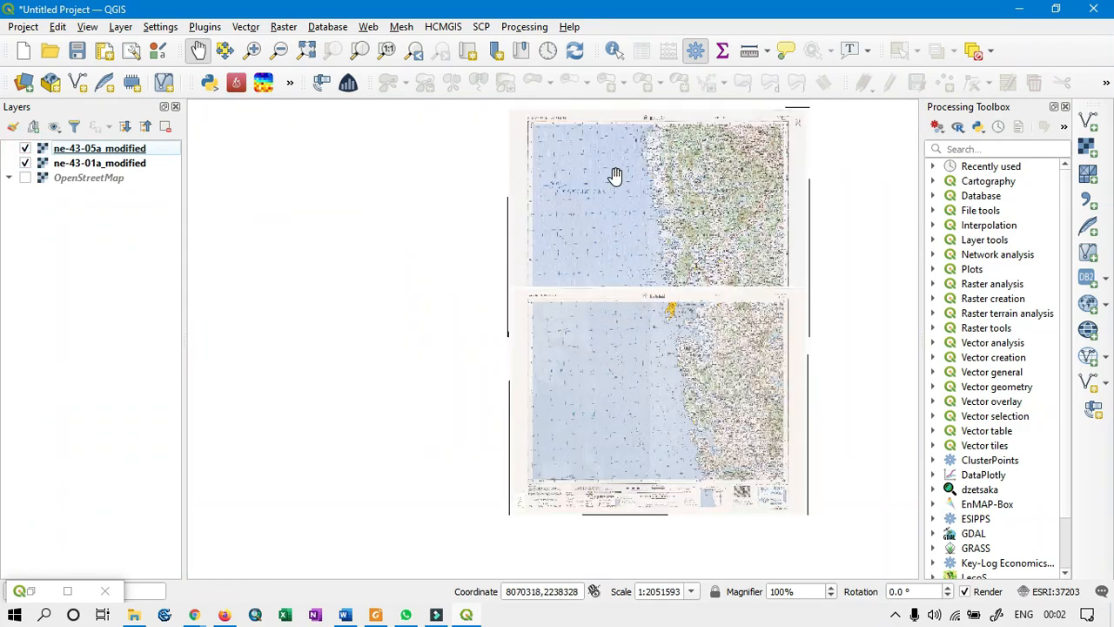
{"action": "scroll", "coordinate": [676, 291], "scroll_direction": "up", "scroll_amount": 3}
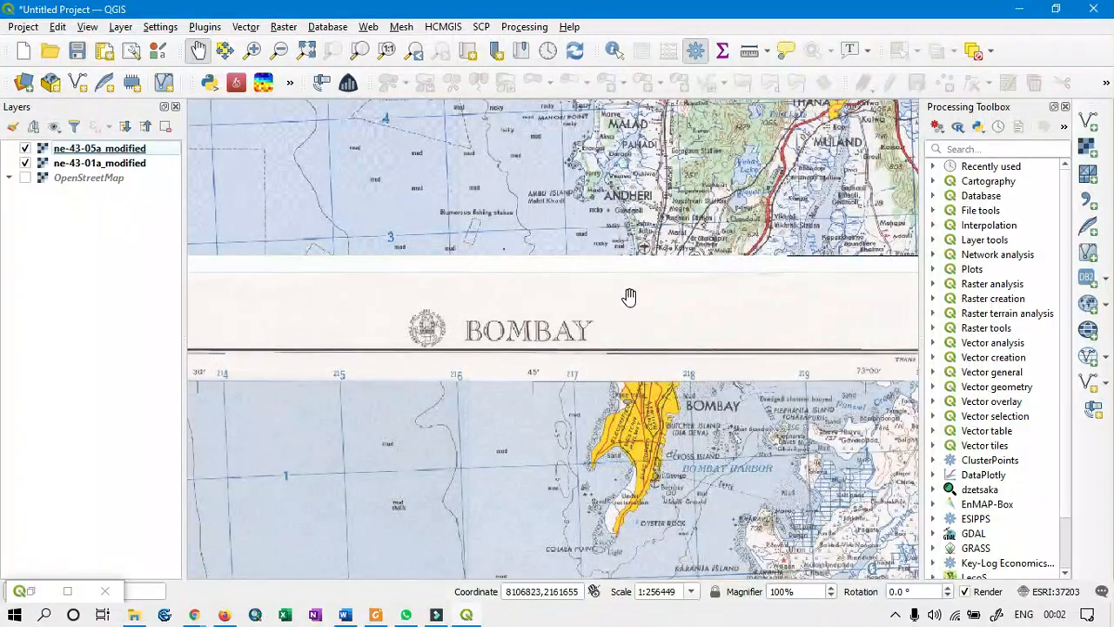
Hide the ne-43-05a_modified layer and examine the lower edge and bottom margin of the ne-43-01a_modified sheet around Bombay
{"action": "scroll", "coordinate": [627, 276], "scroll_direction": "up", "scroll_amount": 1}
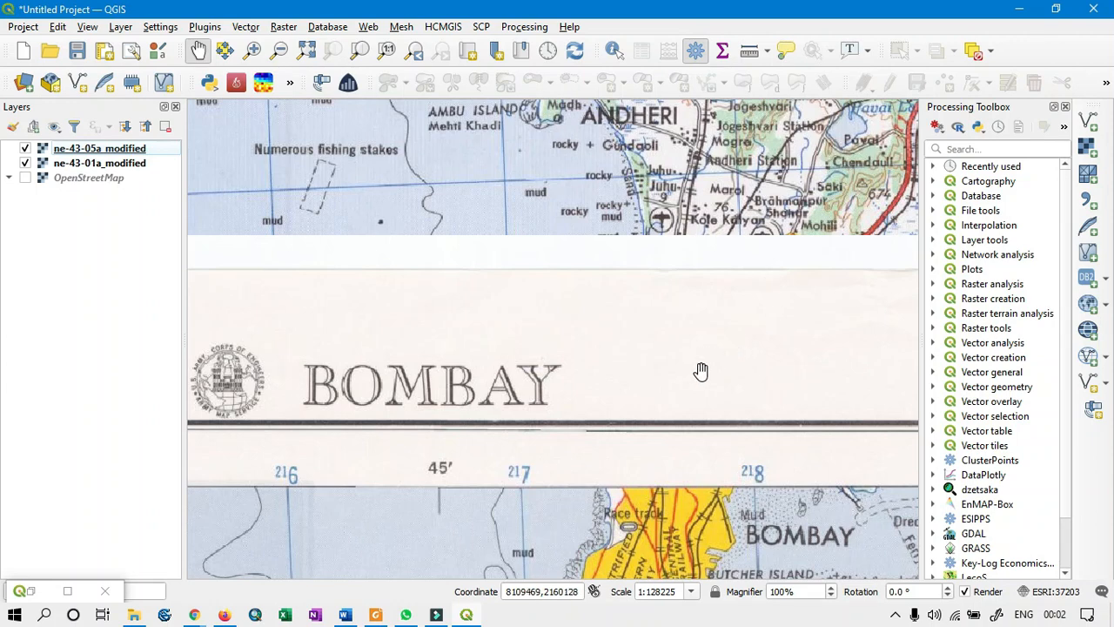
{"action": "scroll", "coordinate": [632, 339], "scroll_direction": "down", "scroll_amount": 1}
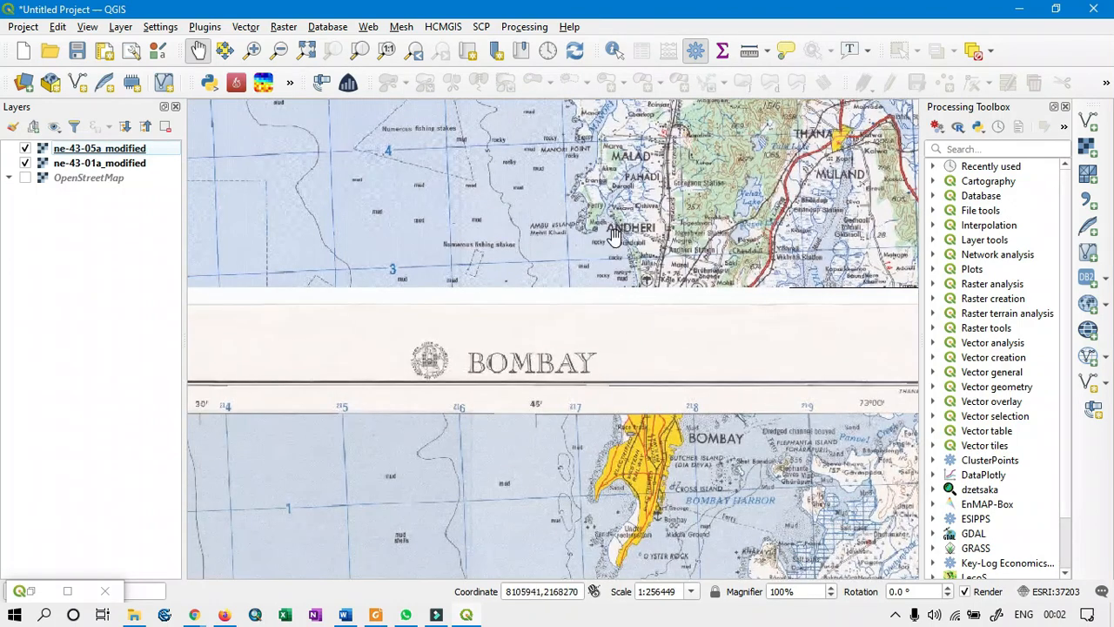
{"action": "left_click", "coordinate": [24, 164]}
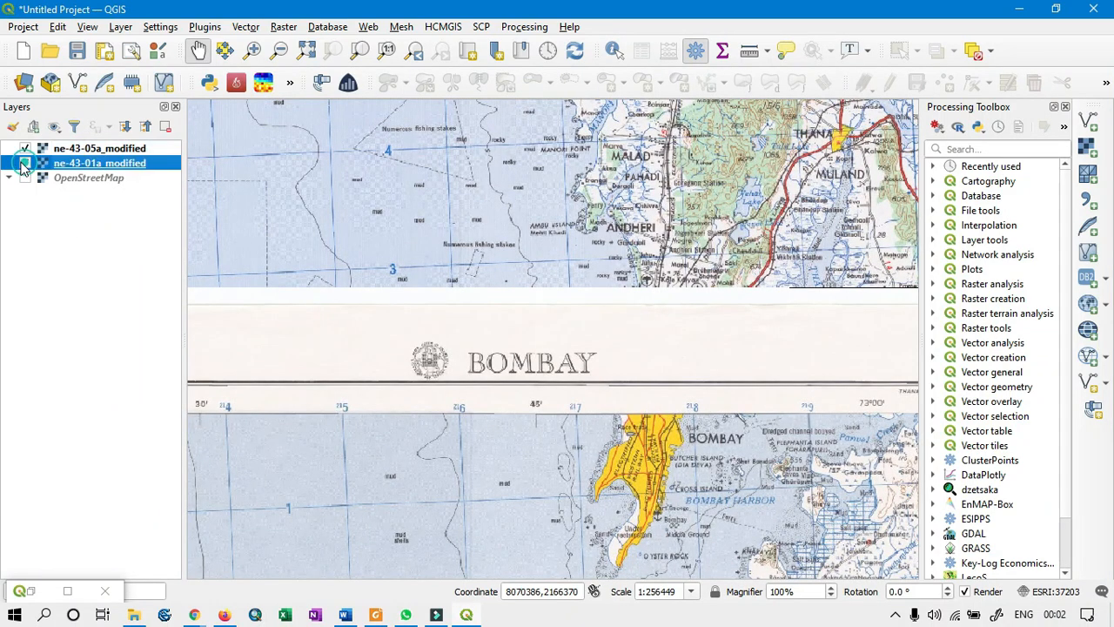
{"action": "left_click", "coordinate": [24, 164]}
{"action": "left_click", "coordinate": [24, 148]}
{"action": "left_click_drag", "start_coordinate": [634, 390], "coordinate": [632, 216]}
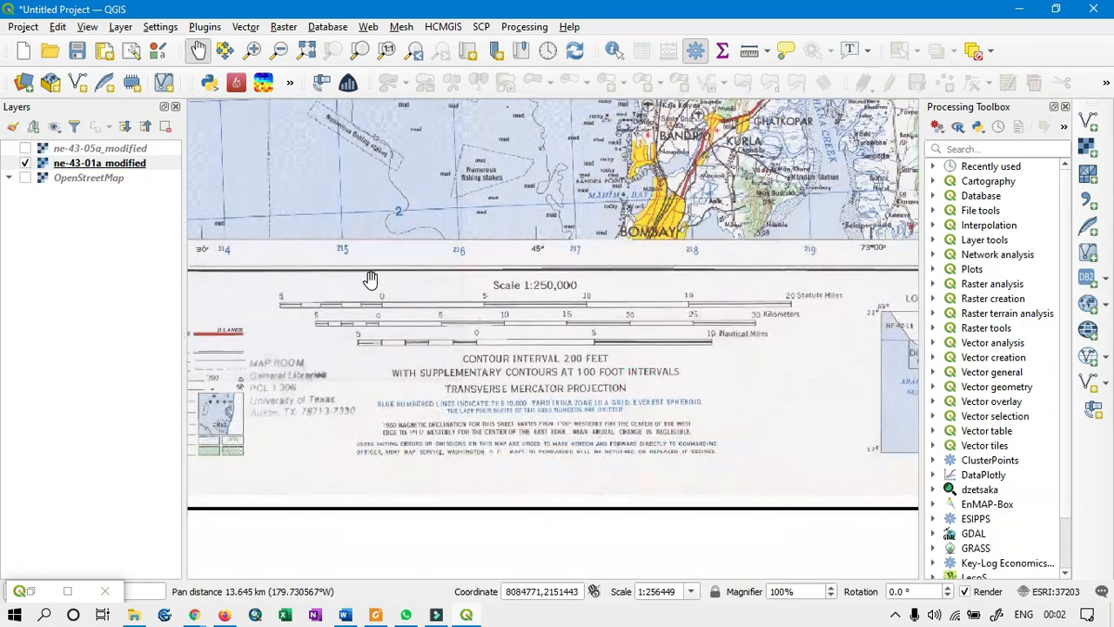
{"action": "left_click_drag", "start_coordinate": [336, 263], "coordinate": [625, 276]}
{"action": "scroll", "coordinate": [625, 276], "scroll_direction": "down", "scroll_amount": 2}
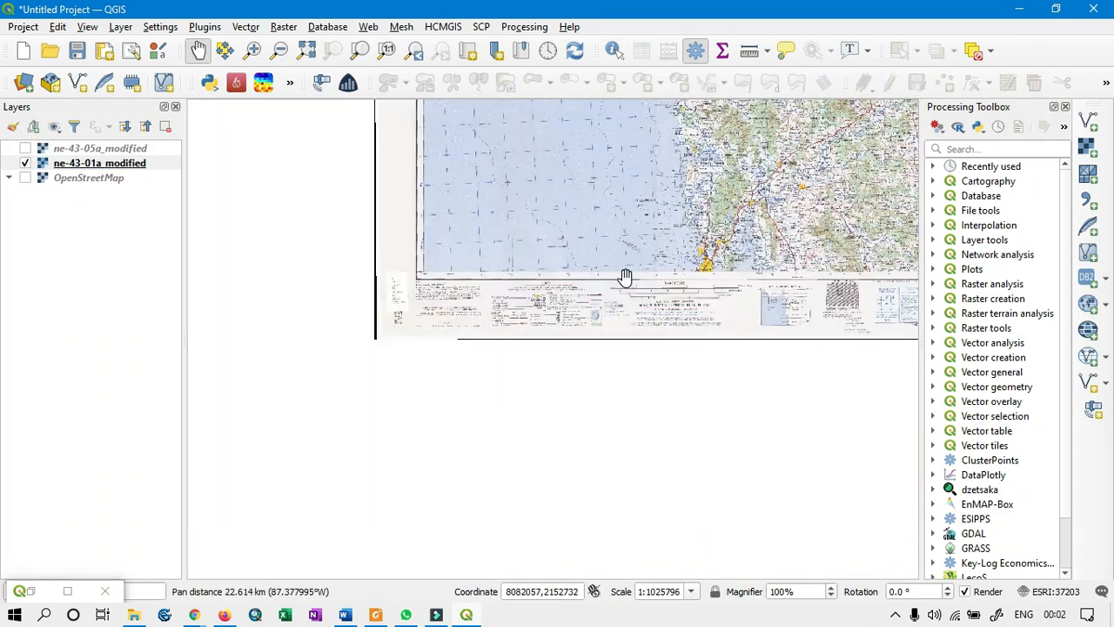
{"action": "left_click_drag", "start_coordinate": [744, 315], "coordinate": [619, 449]}
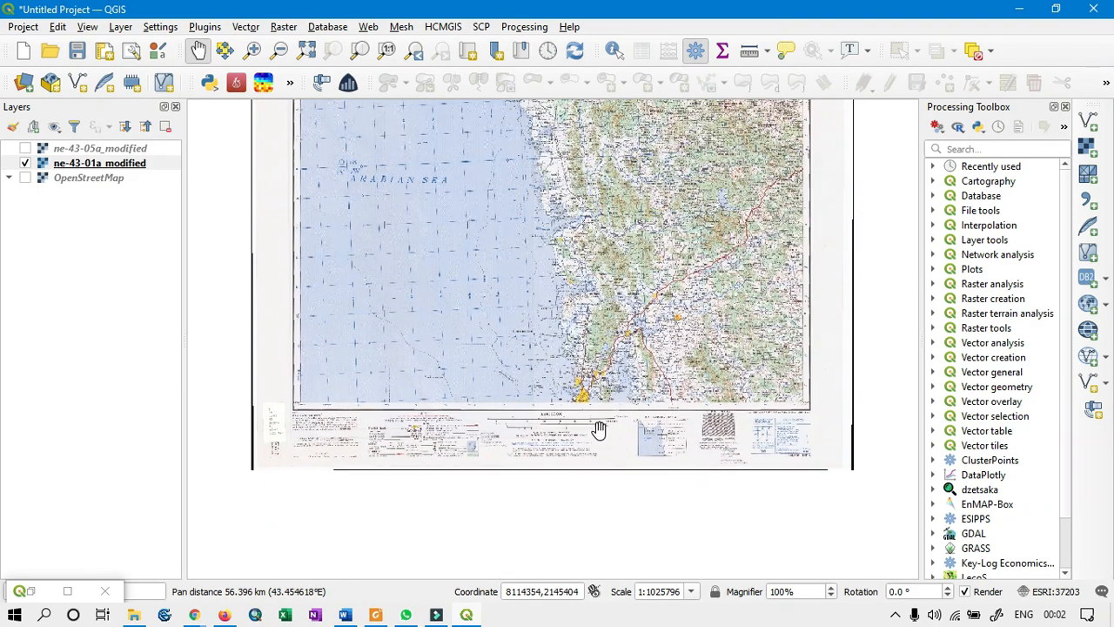
{"action": "scroll", "coordinate": [615, 424], "scroll_direction": "up", "scroll_amount": 1}
{"action": "scroll", "coordinate": [662, 389], "scroll_direction": "up", "scroll_amount": 1}
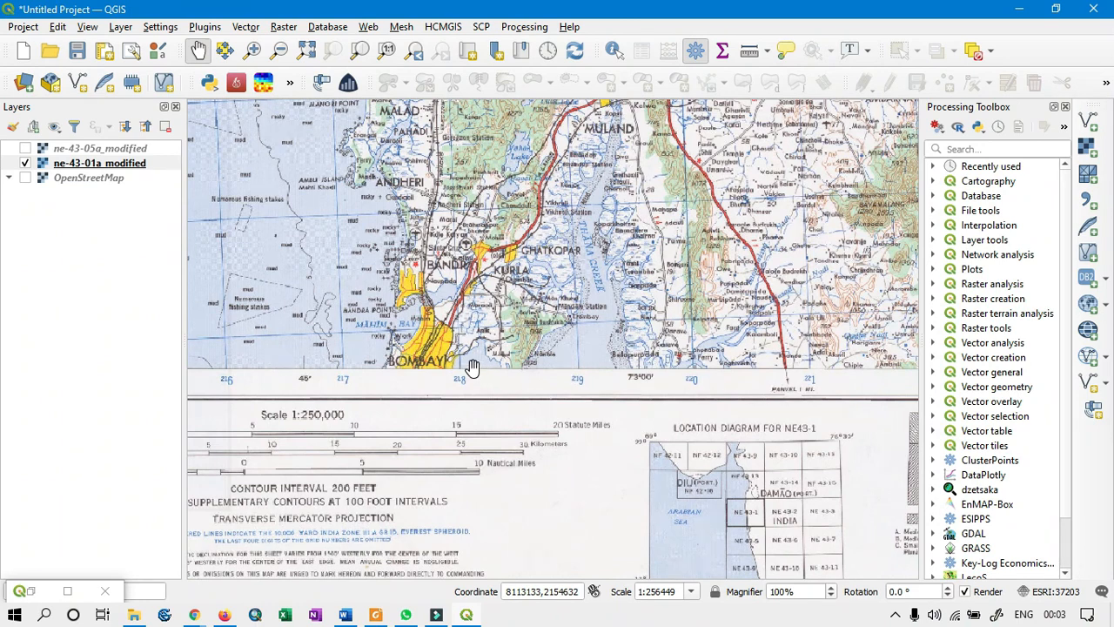
Display the ne-43-05a_modified layer again and inspect how its Bombay title margin covers the adjoining sheet
{"action": "left_click", "coordinate": [24, 179]}
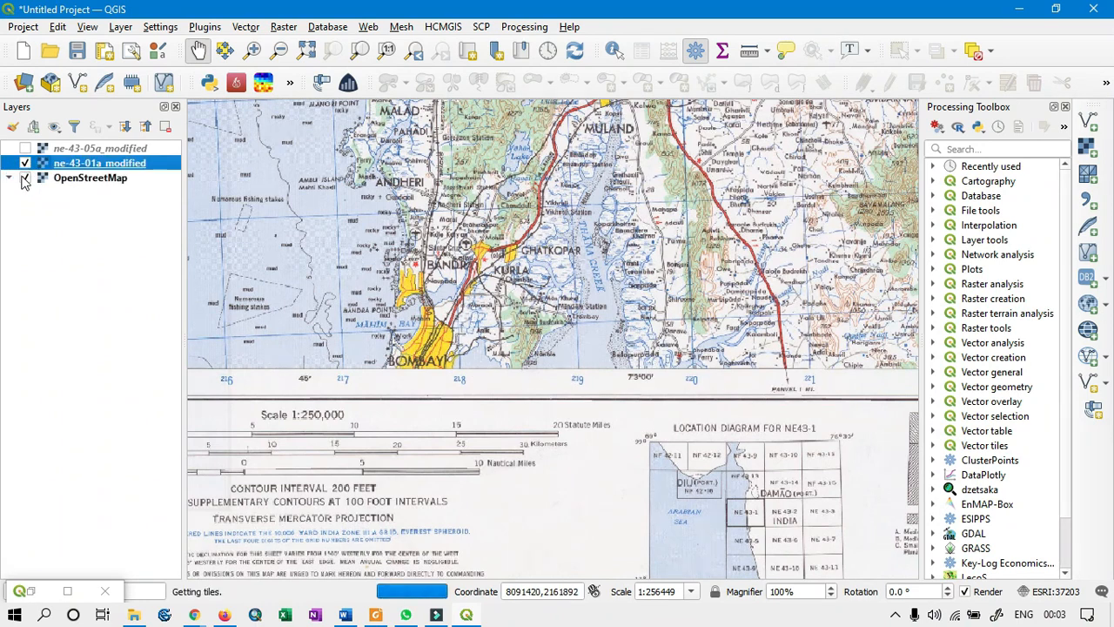
{"action": "left_click", "coordinate": [24, 178]}
{"action": "left_click", "coordinate": [25, 149]}
{"action": "scroll", "coordinate": [522, 324], "scroll_direction": "down", "scroll_amount": 3}
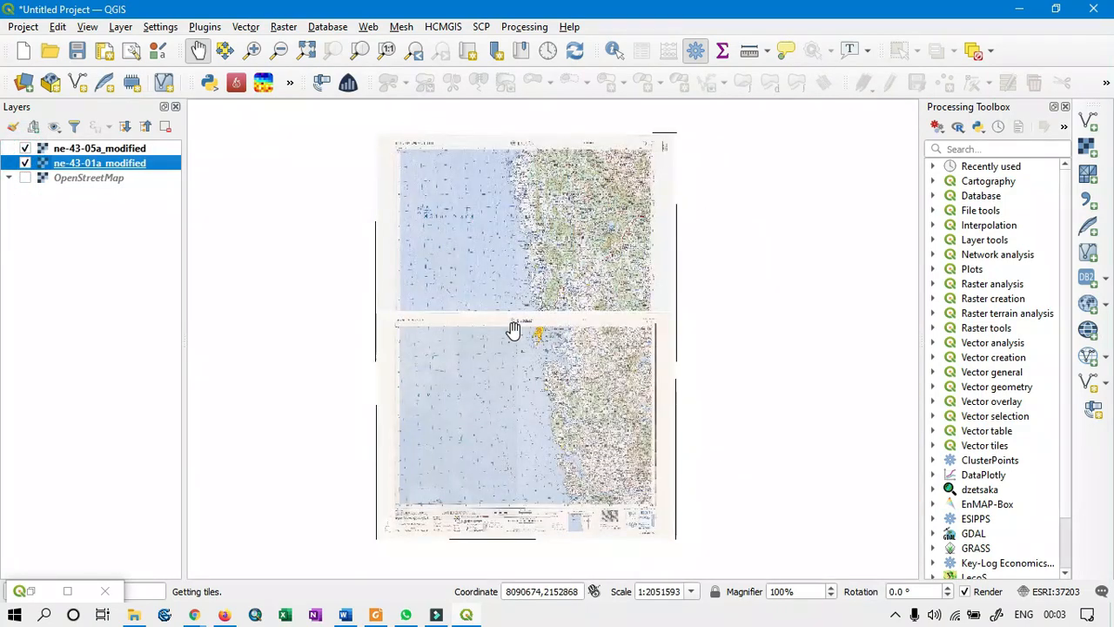
{"action": "scroll", "coordinate": [566, 356], "scroll_direction": "up", "scroll_amount": 3}
{"action": "left_click_drag", "start_coordinate": [729, 361], "coordinate": [527, 363]}
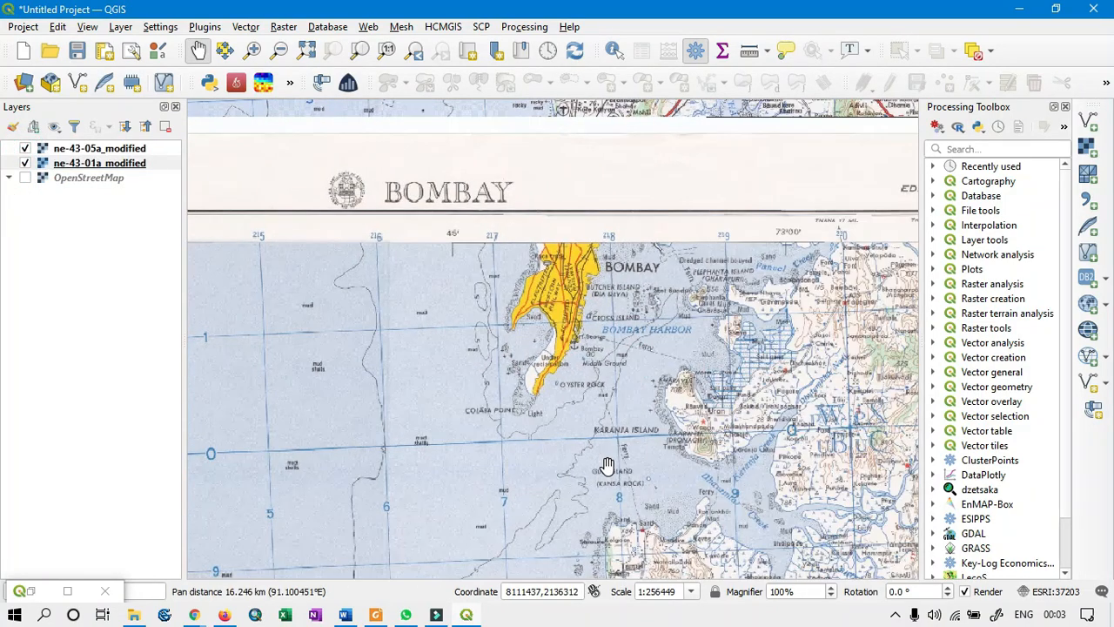
{"action": "scroll", "coordinate": [606, 464], "scroll_direction": "down", "scroll_amount": 1}
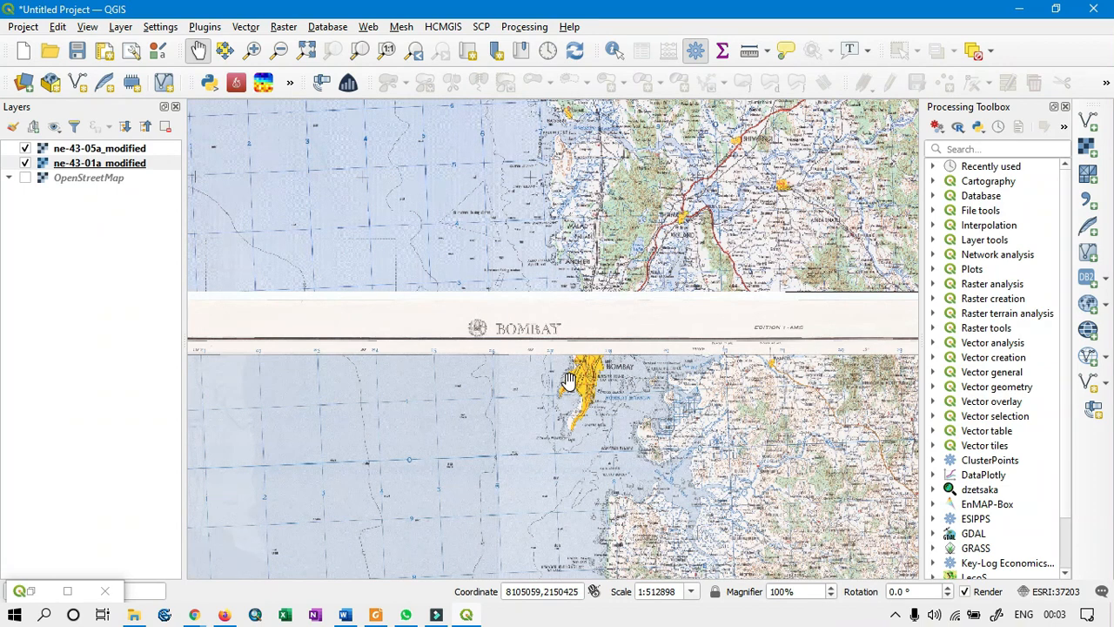
Toggle the visibility of both modified sheet layers off and on to compare their overlap, ending with both shown in full
{"action": "left_click", "coordinate": [25, 164]}
{"action": "left_click", "coordinate": [26, 148]}
{"action": "left_click", "coordinate": [25, 149]}
{"action": "left_click", "coordinate": [25, 163]}
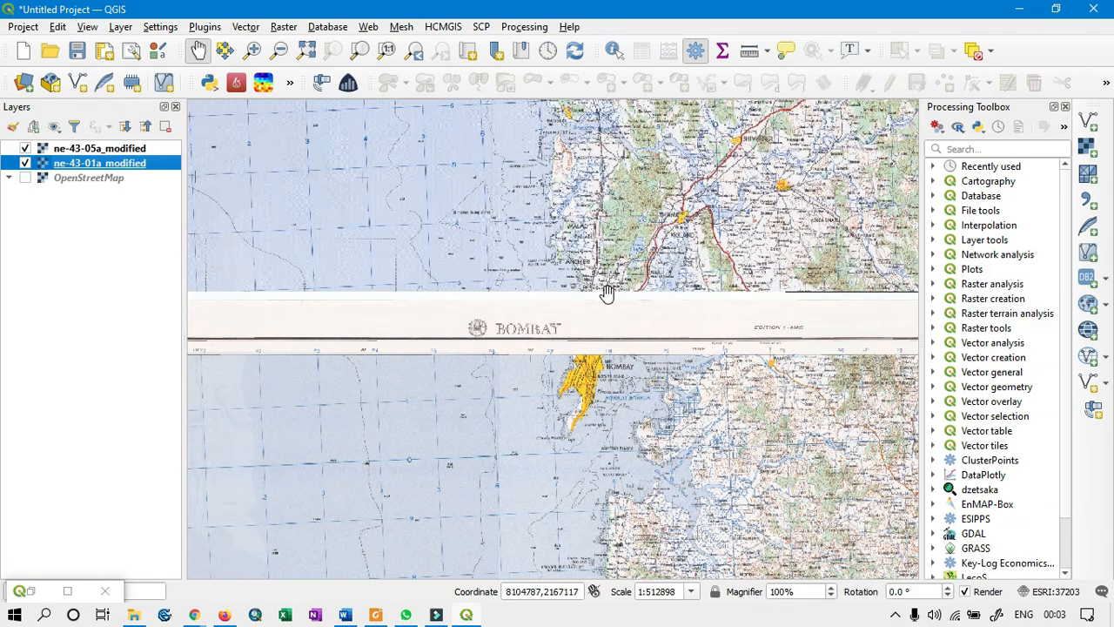
{"action": "scroll", "coordinate": [556, 355], "scroll_direction": "down", "scroll_amount": 2}
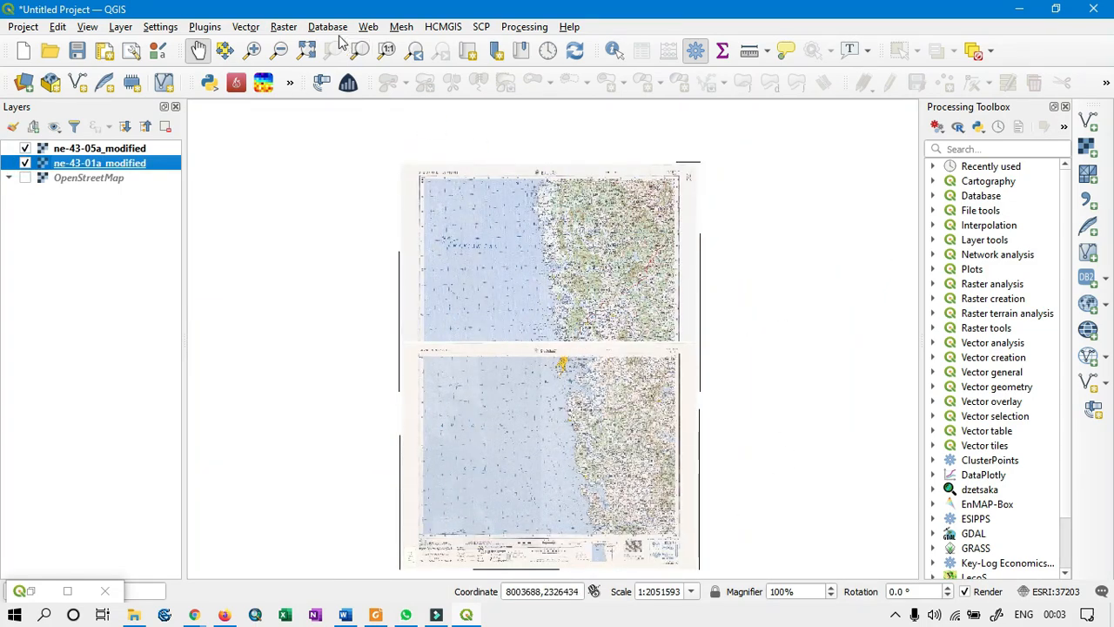
Start the raster Merge tool with ne-43-01a_modified and ne-43-05a_modified as its input layers
{"action": "left_click", "coordinate": [283, 27]}
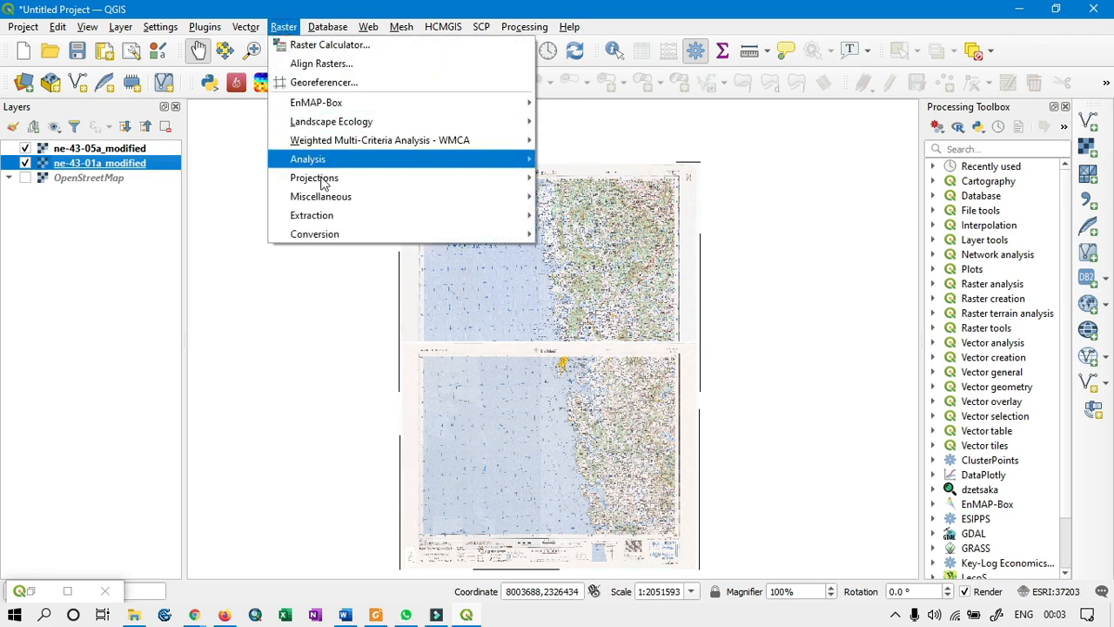
{"action": "mouse_move", "coordinate": [347, 200]}
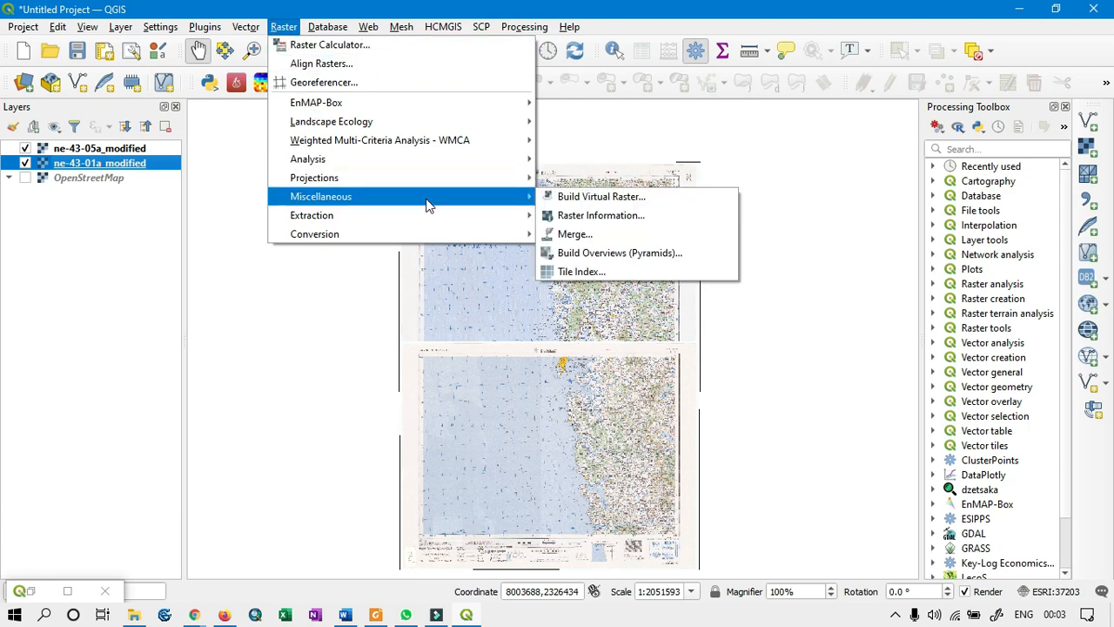
{"action": "left_click", "coordinate": [659, 244]}
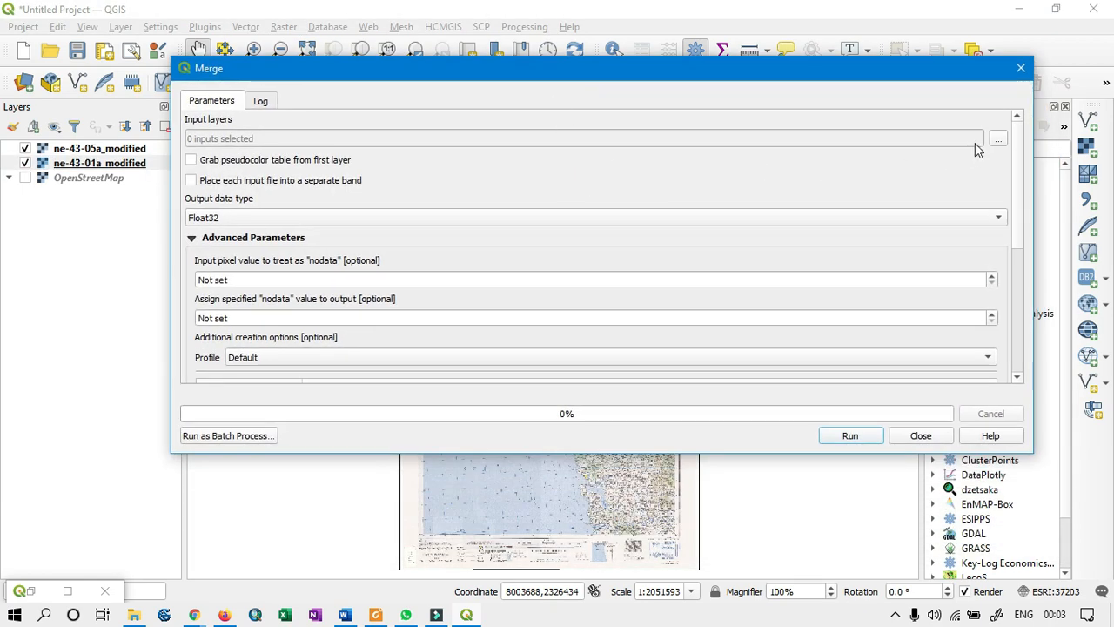
{"action": "left_click", "coordinate": [998, 139]}
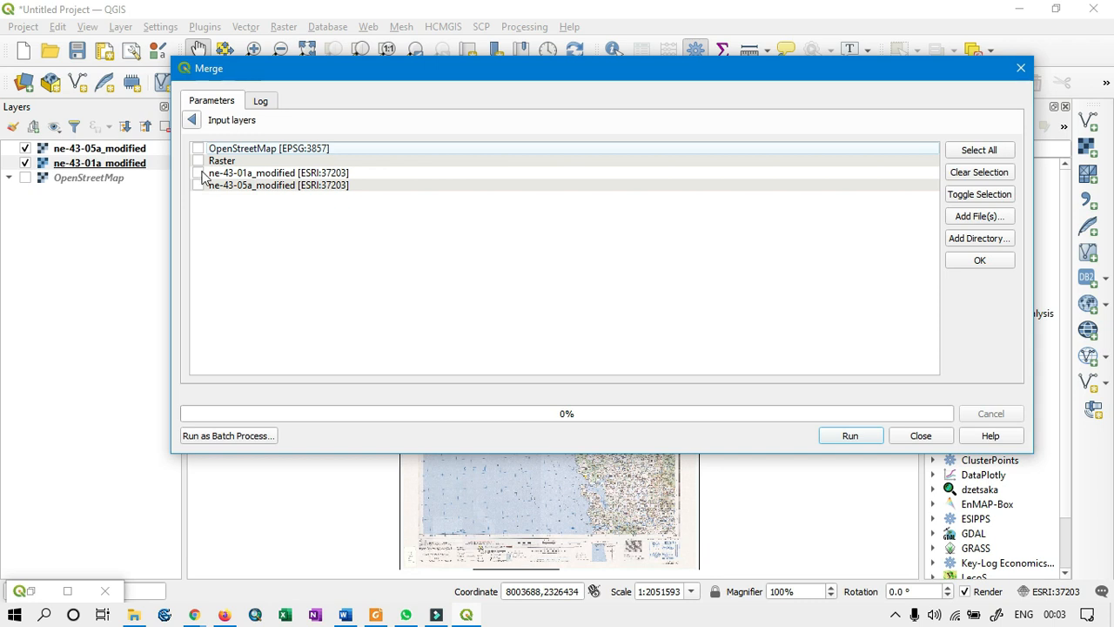
{"action": "left_click", "coordinate": [199, 174]}
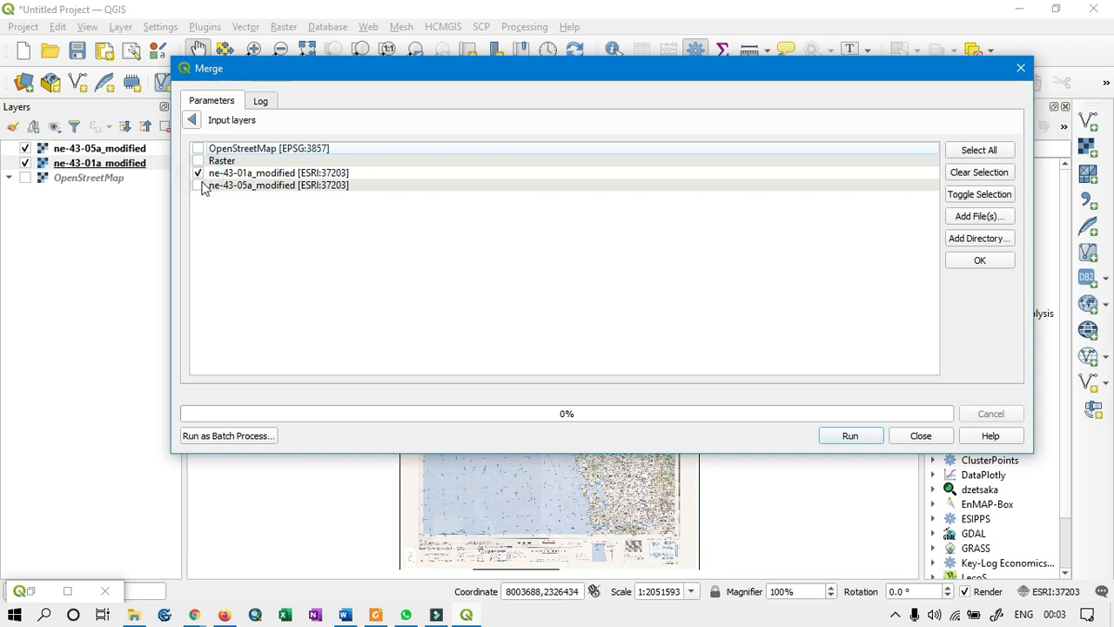
{"action": "left_click", "coordinate": [197, 186]}
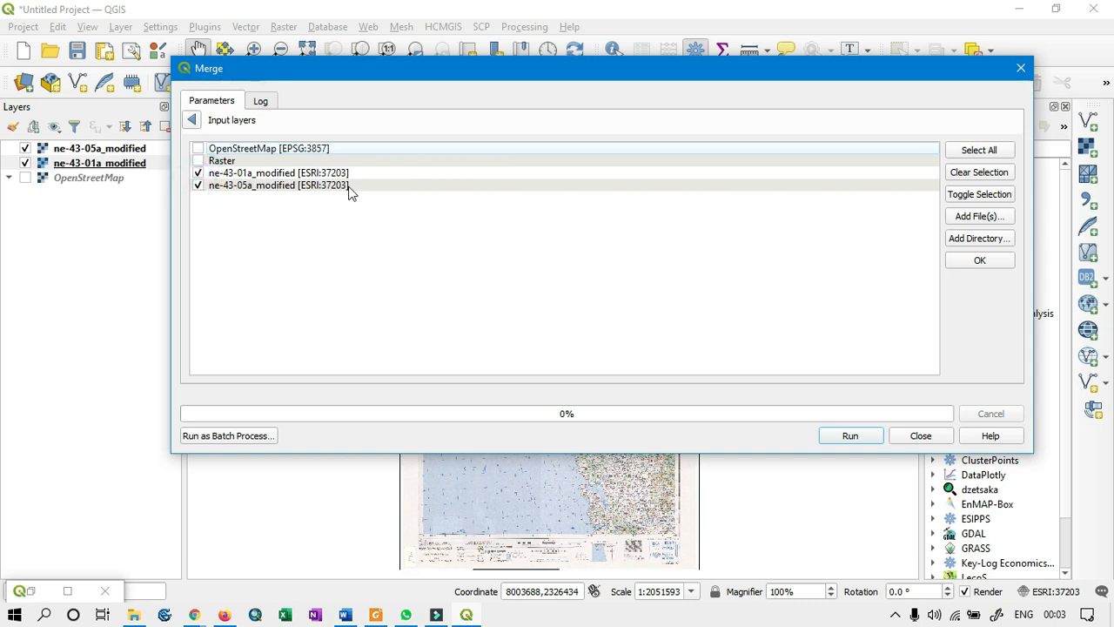
{"action": "left_click", "coordinate": [977, 262]}
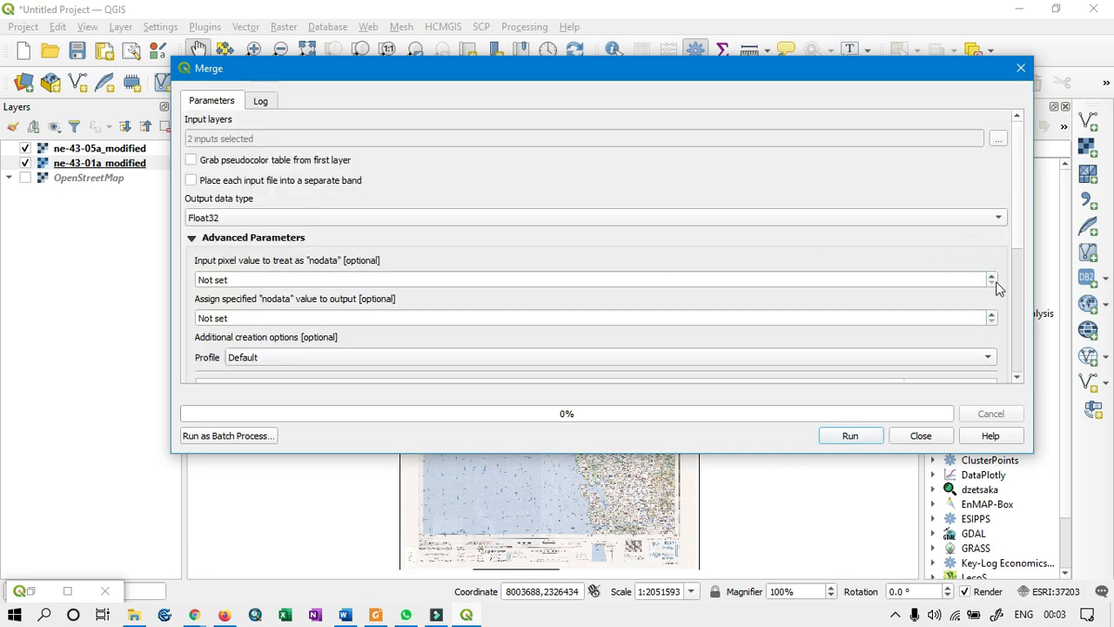
Run the merge with Float32 output data type and a temporary output file, and close the dialog
{"action": "mouse_move", "coordinate": [1017, 227]}
{"action": "left_mouse_down"}
{"action": "mouse_move", "coordinate": [1035, 352]}
{"action": "mouse_move", "coordinate": [1034, 296]}
{"action": "mouse_move", "coordinate": [1025, 383]}
{"action": "mouse_move", "coordinate": [1032, 231]}
{"action": "left_mouse_up"}
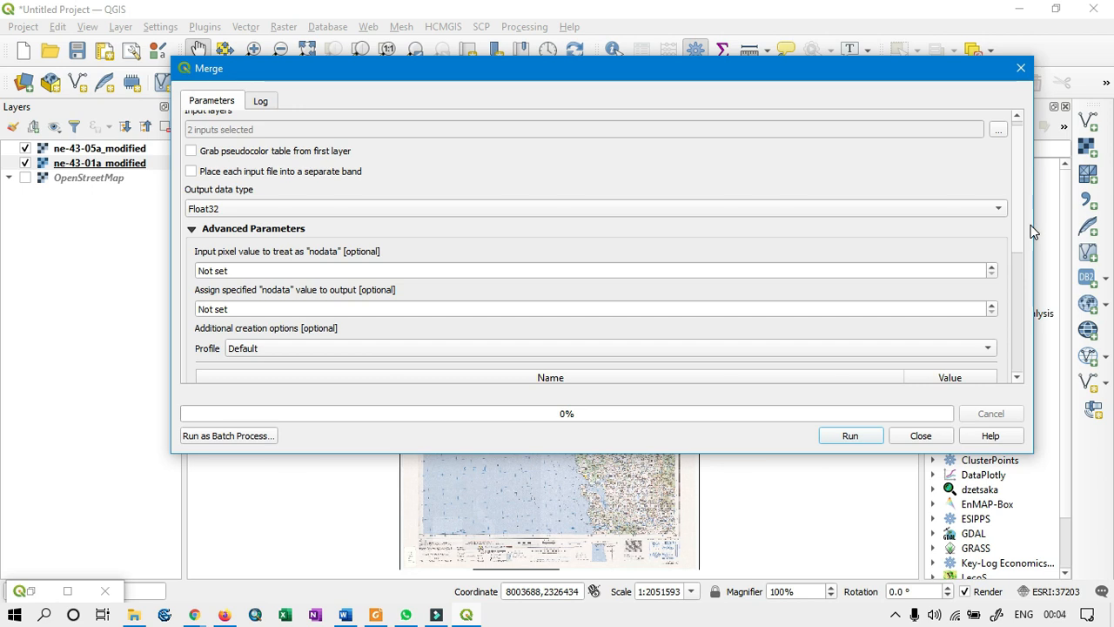
{"action": "left_click_drag", "start_coordinate": [1030, 231], "coordinate": [1029, 188]}
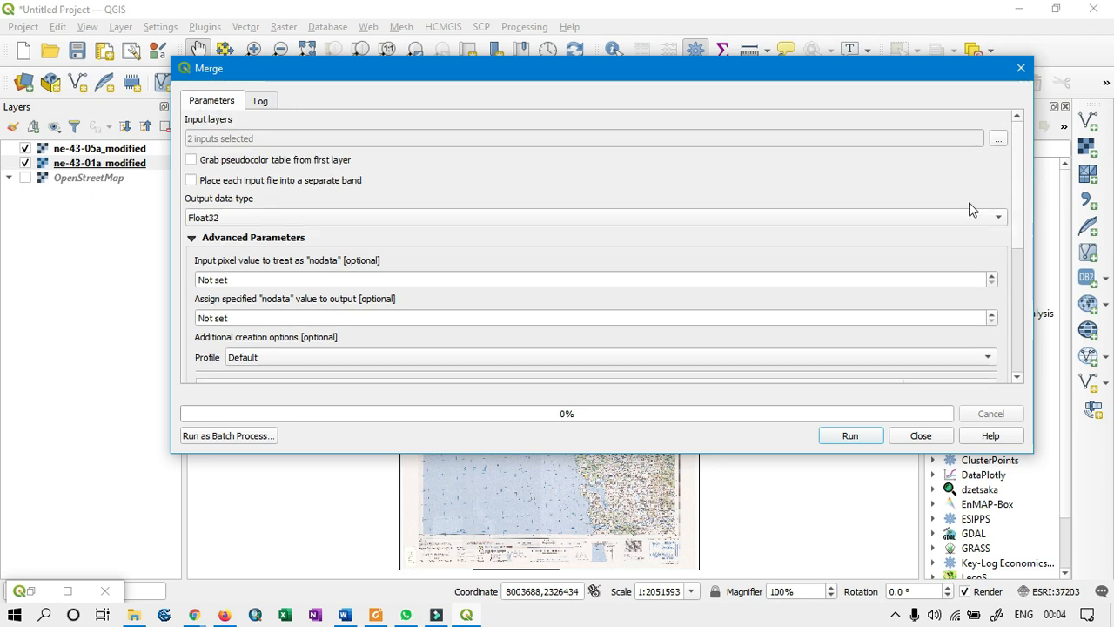
{"action": "left_click_drag", "start_coordinate": [1013, 178], "coordinate": [953, 394]}
{"action": "left_click", "coordinate": [847, 438]}
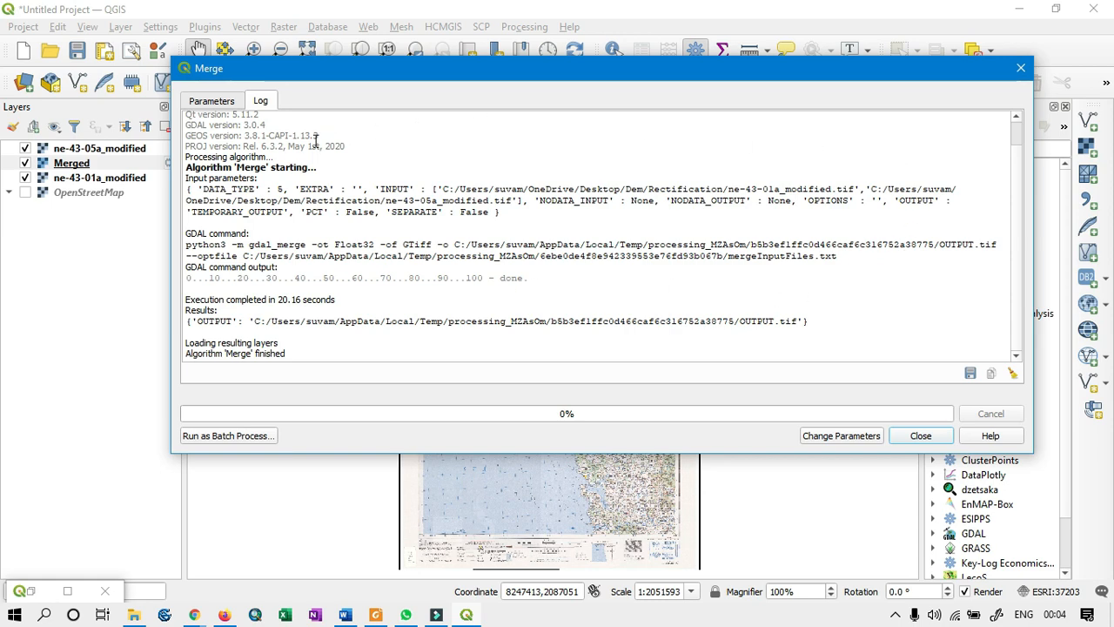
{"action": "left_click", "coordinate": [1021, 70]}
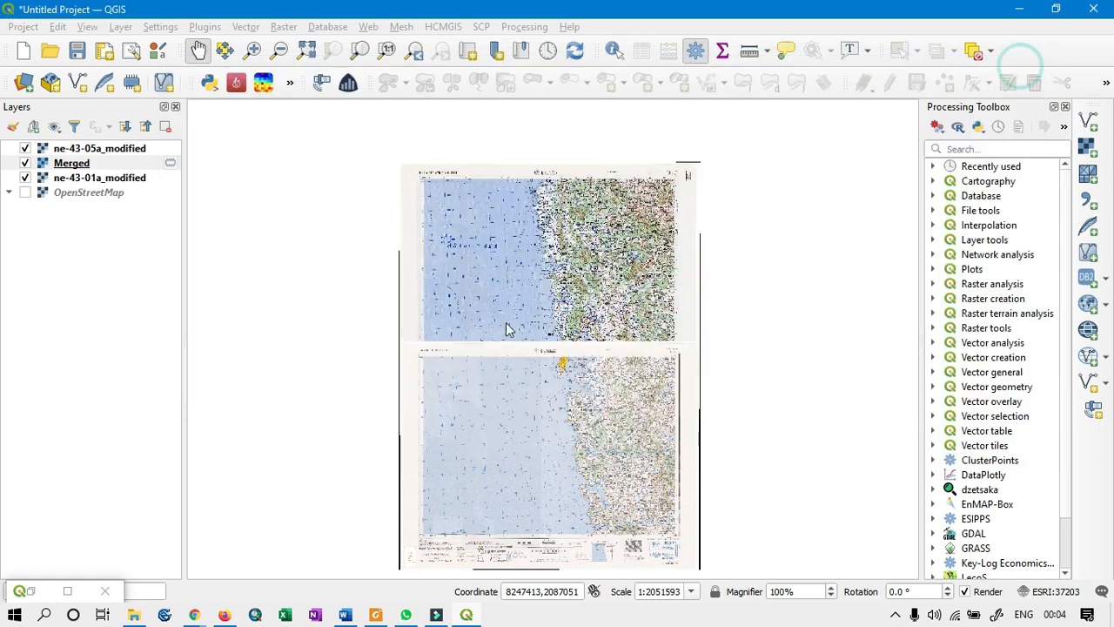
Hide the ne-43-01a_modified and ne-43-05a_modified layers to display only the Merged raster
{"action": "left_click", "coordinate": [25, 177]}
{"action": "left_click", "coordinate": [25, 148]}
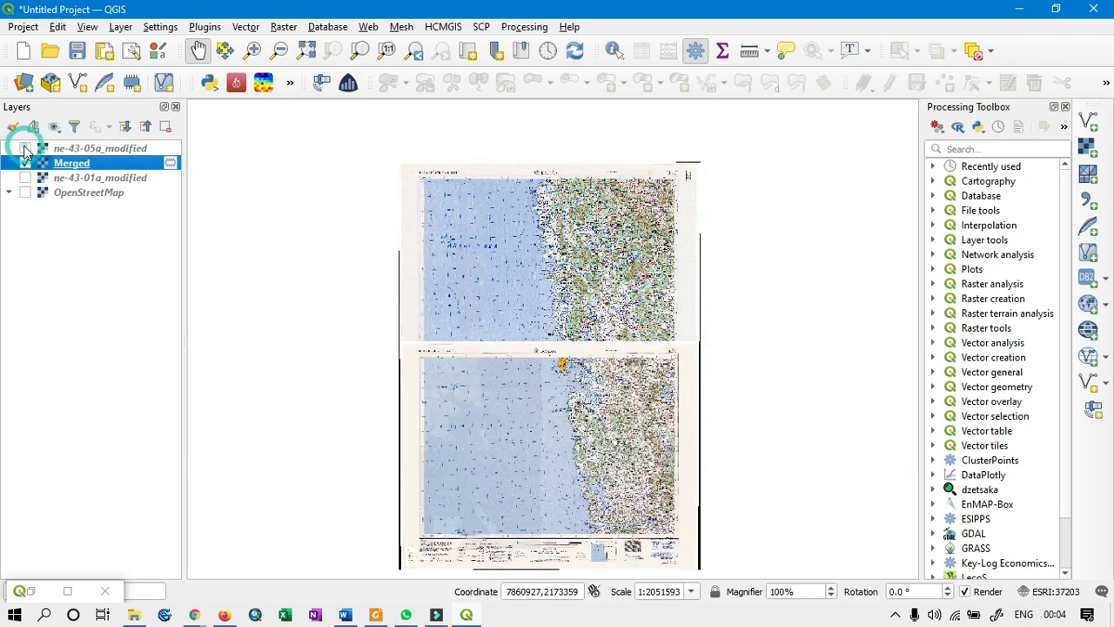
{"action": "scroll", "coordinate": [470, 368], "scroll_direction": "up", "scroll_amount": 2}
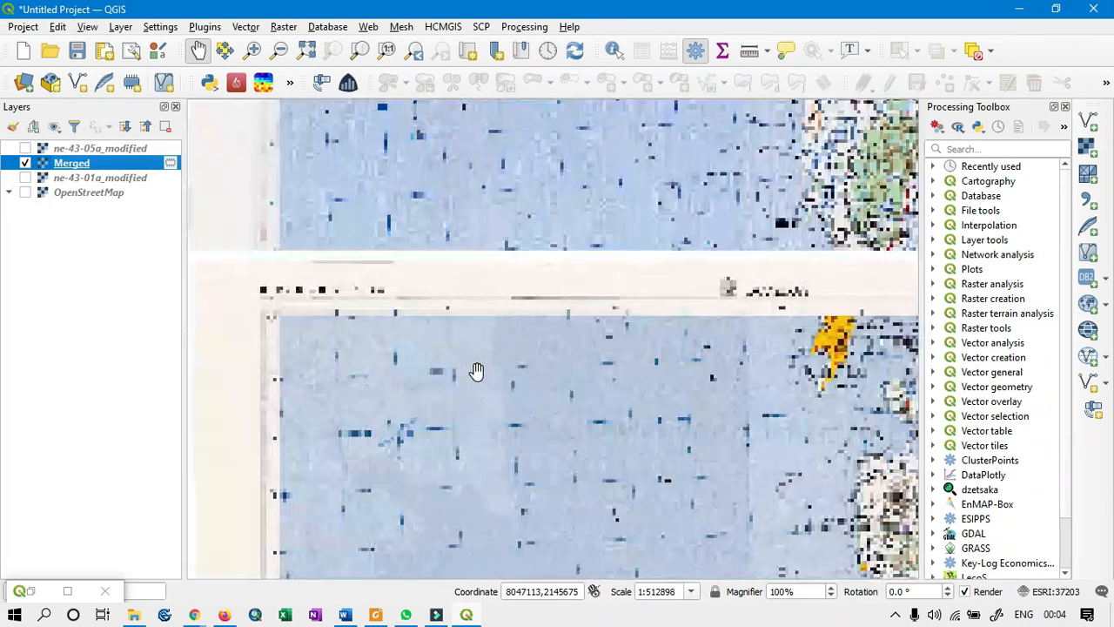
{"action": "scroll", "coordinate": [447, 339], "scroll_direction": "down", "scroll_amount": 1}
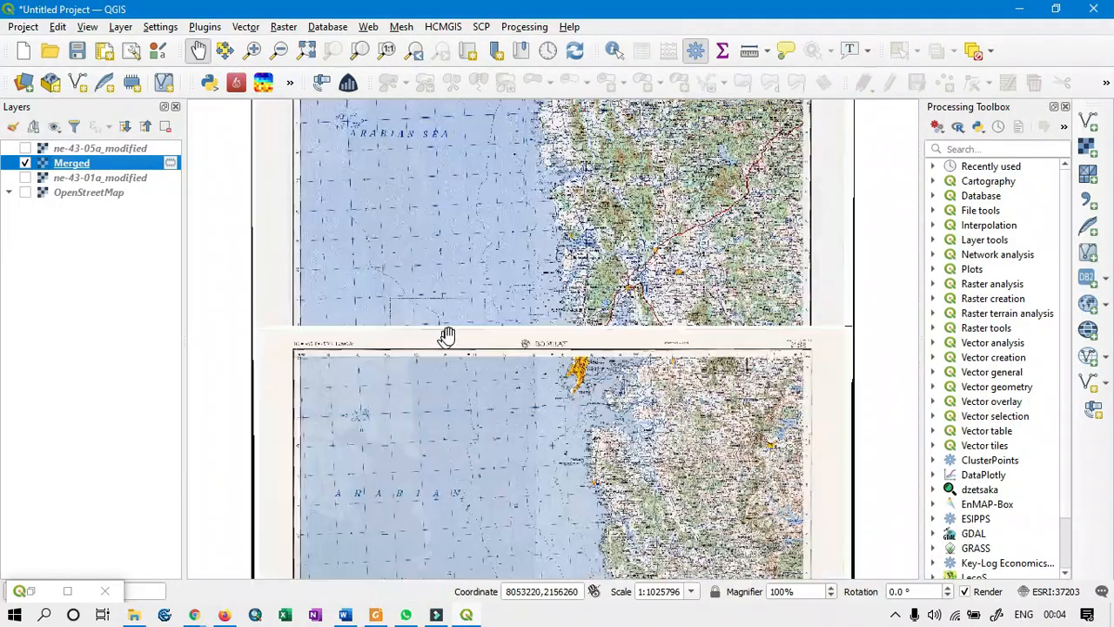
Examine the seam between the two sheets in the Merged raster, from Bombay eastwards and across the full sheet width
{"action": "scroll", "coordinate": [447, 335], "scroll_direction": "up", "scroll_amount": 2}
{"action": "left_click_drag", "start_coordinate": [709, 355], "coordinate": [278, 298]}
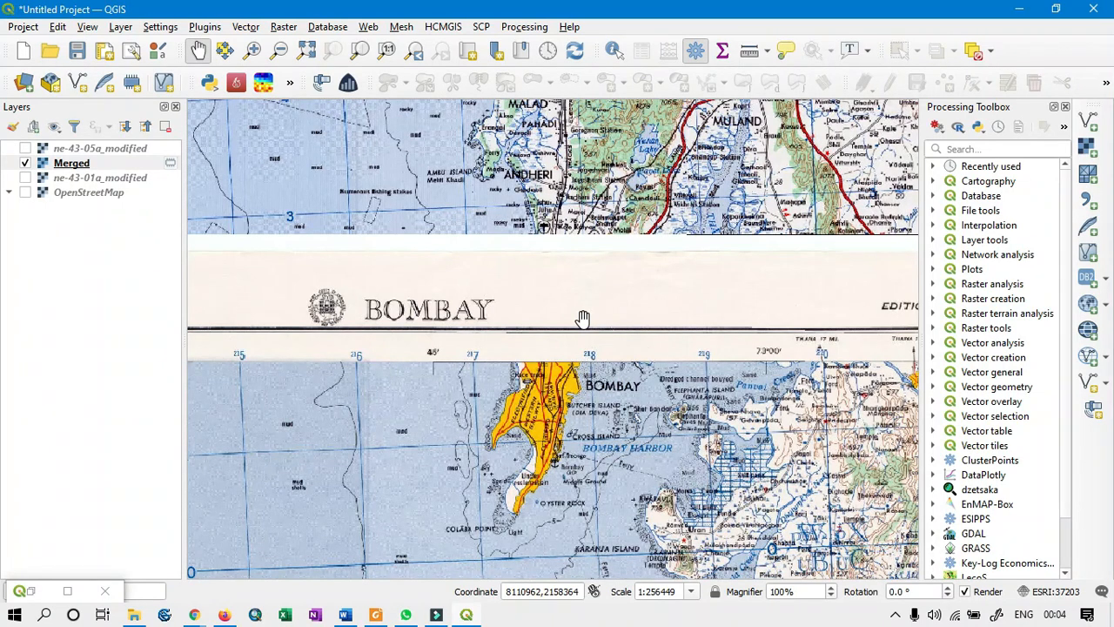
{"action": "left_click_drag", "start_coordinate": [533, 225], "coordinate": [531, 352]}
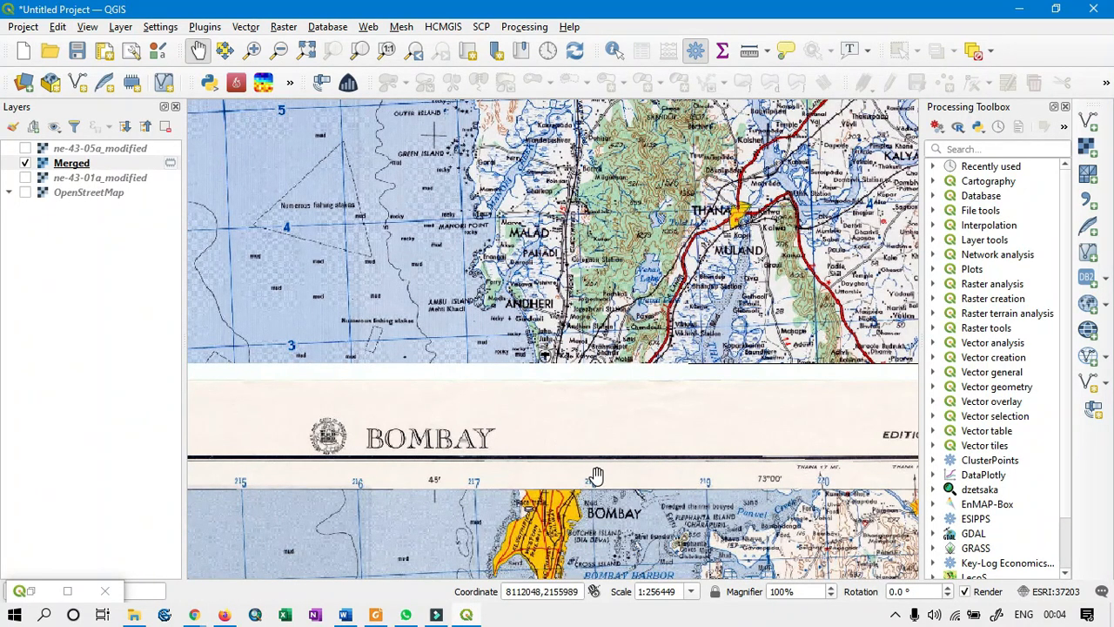
{"action": "left_click_drag", "start_coordinate": [596, 473], "coordinate": [597, 392]}
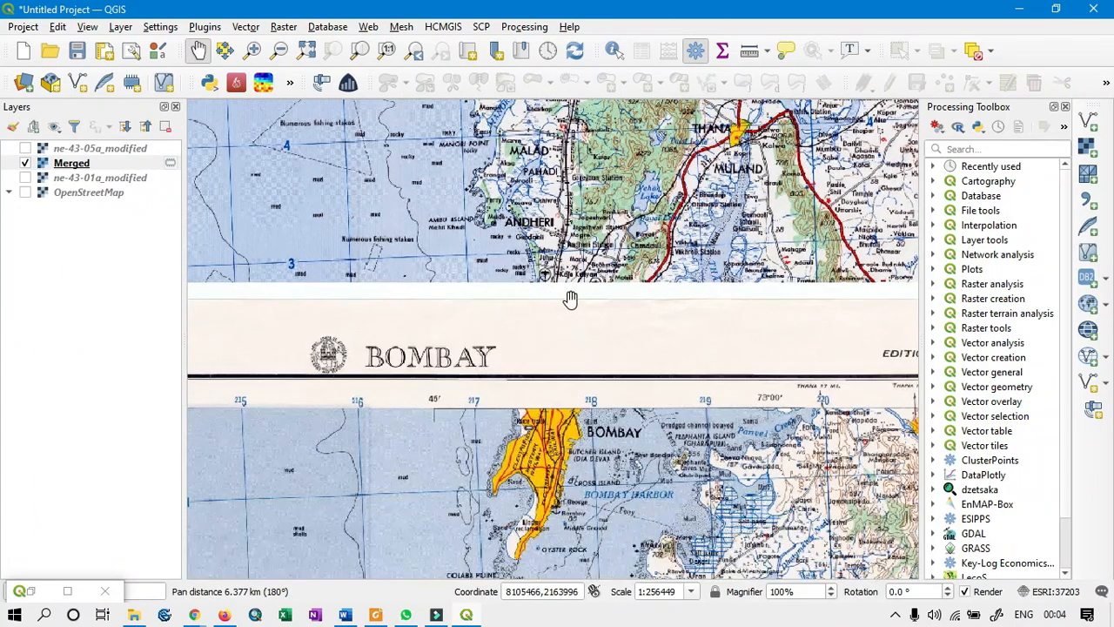
{"action": "left_click_drag", "start_coordinate": [774, 398], "coordinate": [494, 396]}
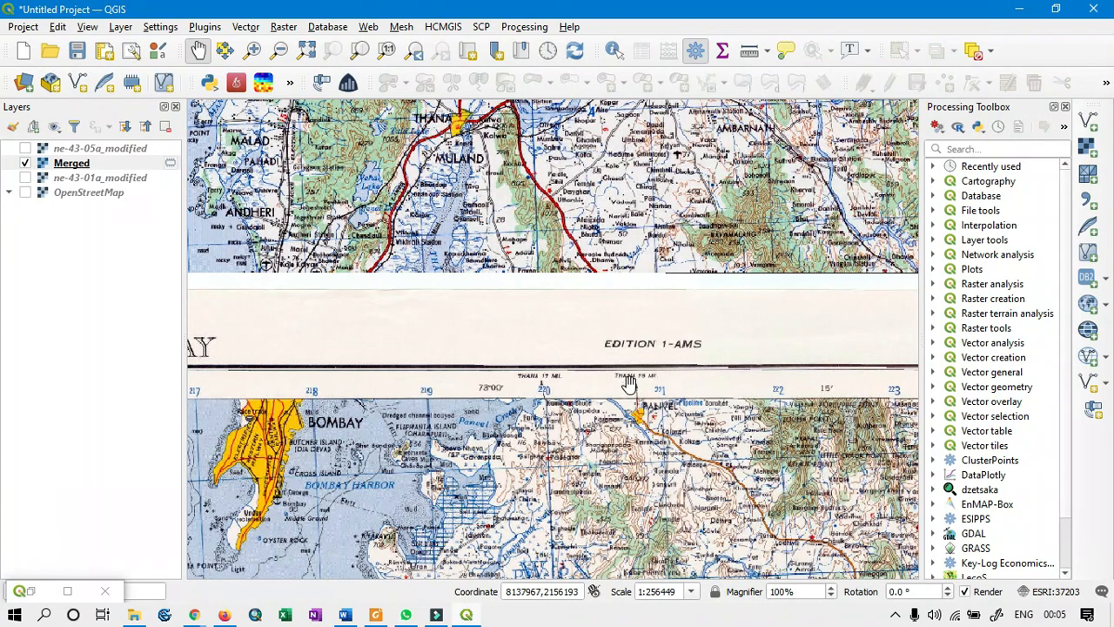
{"action": "scroll", "coordinate": [617, 380], "scroll_direction": "down", "scroll_amount": 2}
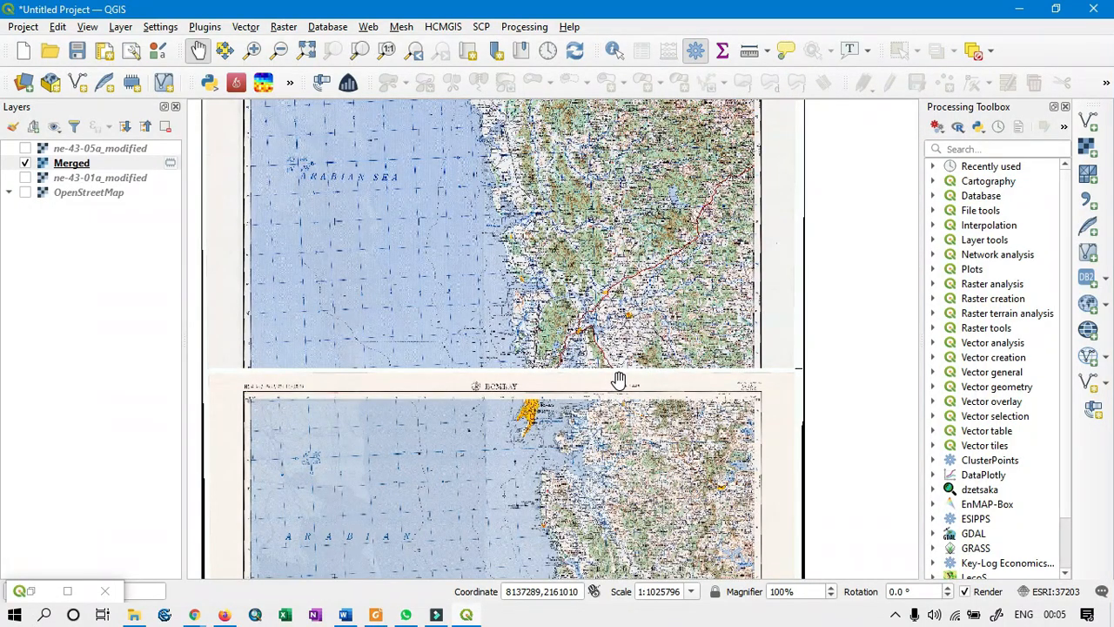
{"action": "scroll", "coordinate": [603, 391], "scroll_direction": "down", "scroll_amount": 1}
{"action": "left_click_drag", "start_coordinate": [550, 470], "coordinate": [617, 510]}
{"action": "scroll", "coordinate": [527, 484], "scroll_direction": "up", "scroll_amount": 1}
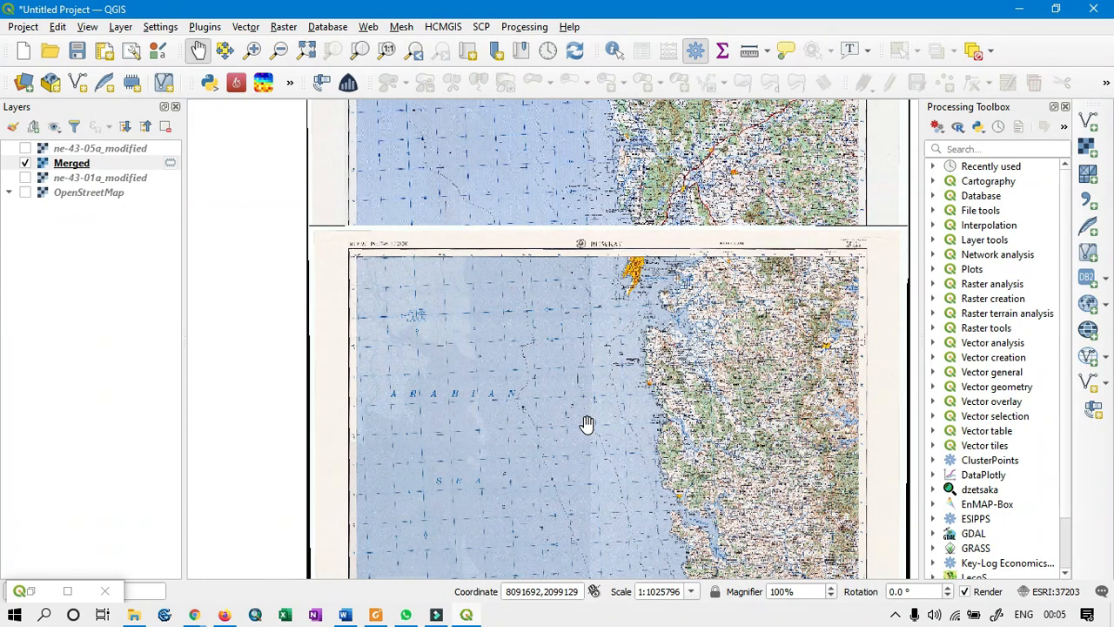
Hide the Merged layer and show only the ne-43-05a_modified sheet
{"action": "left_click", "coordinate": [25, 163]}
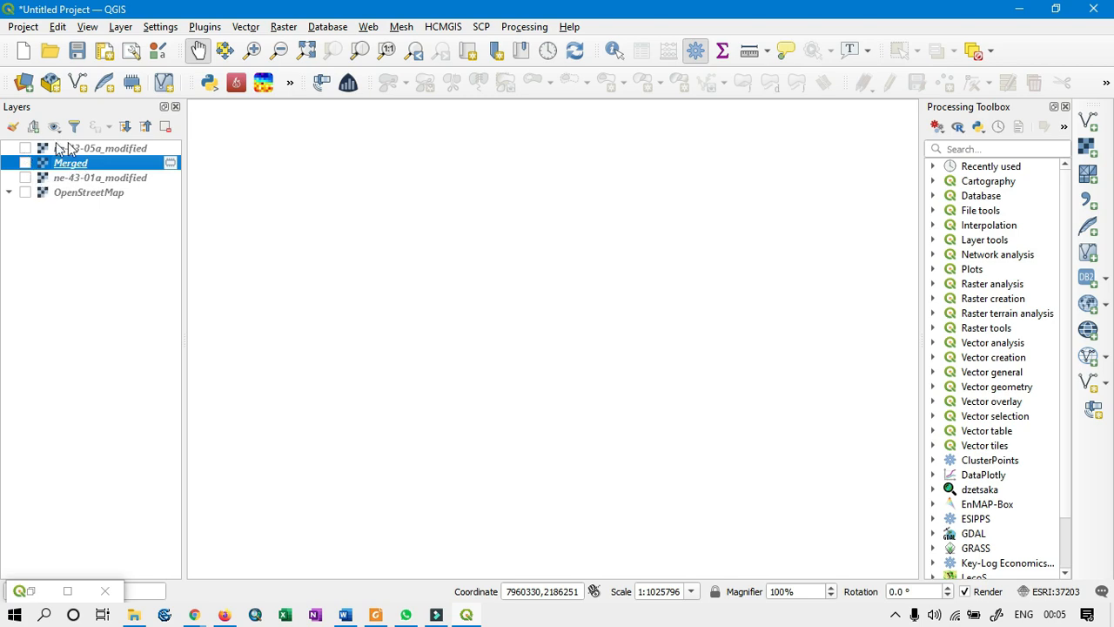
{"action": "left_click", "coordinate": [25, 149]}
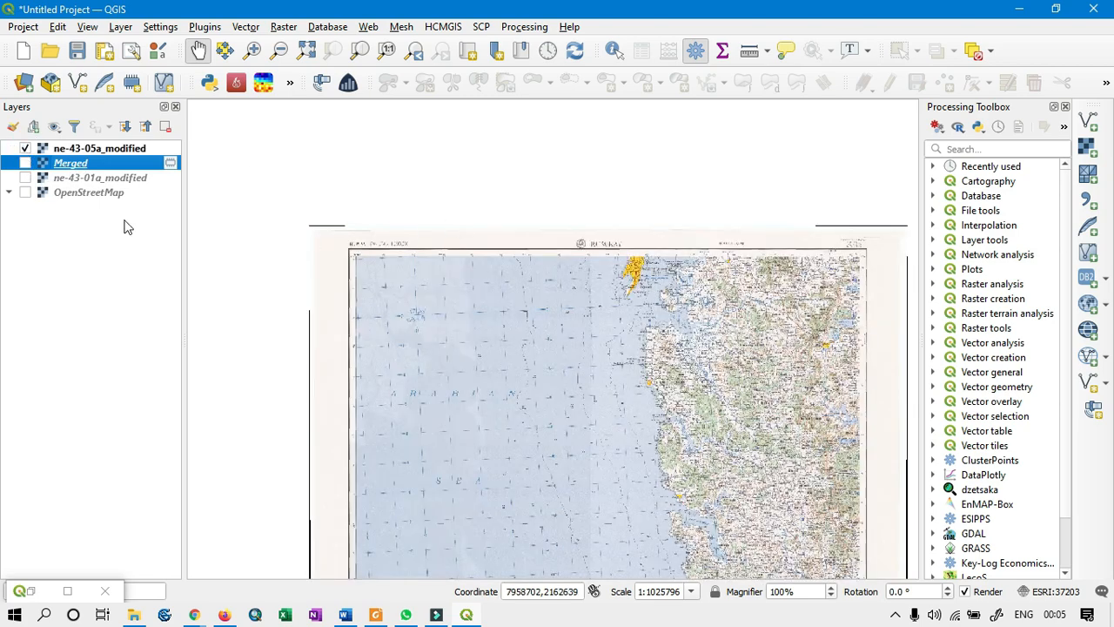
Hide the ne-43-05a_modified layer and display only the ne-43-01a_modified sheet
{"action": "left_click", "coordinate": [25, 149]}
{"action": "left_click", "coordinate": [25, 178]}
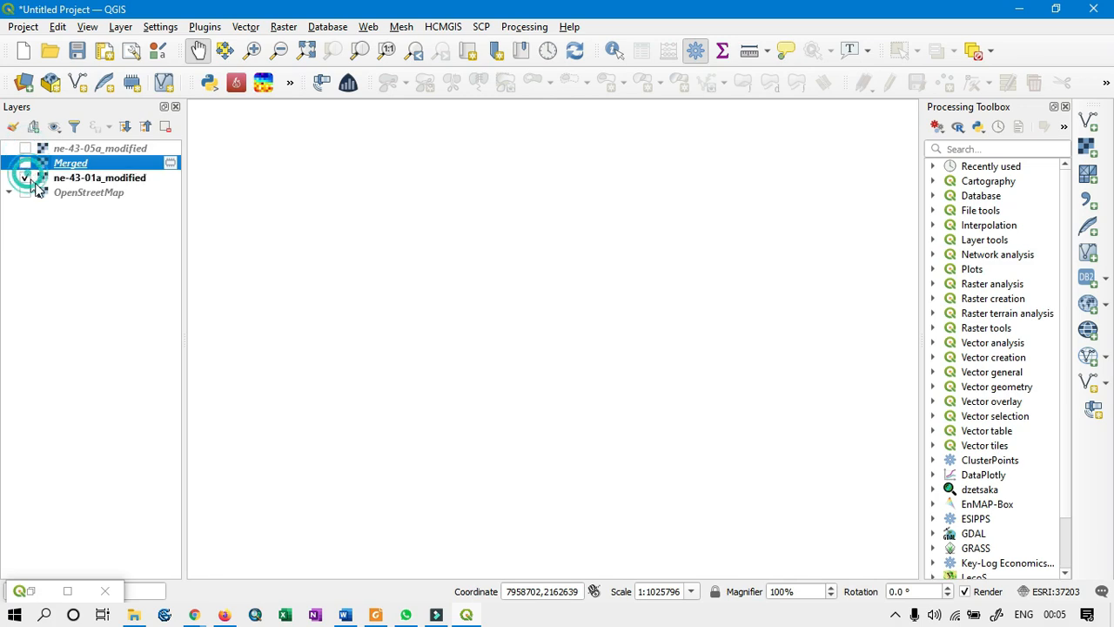
{"action": "left_click_drag", "start_coordinate": [600, 277], "coordinate": [581, 488]}
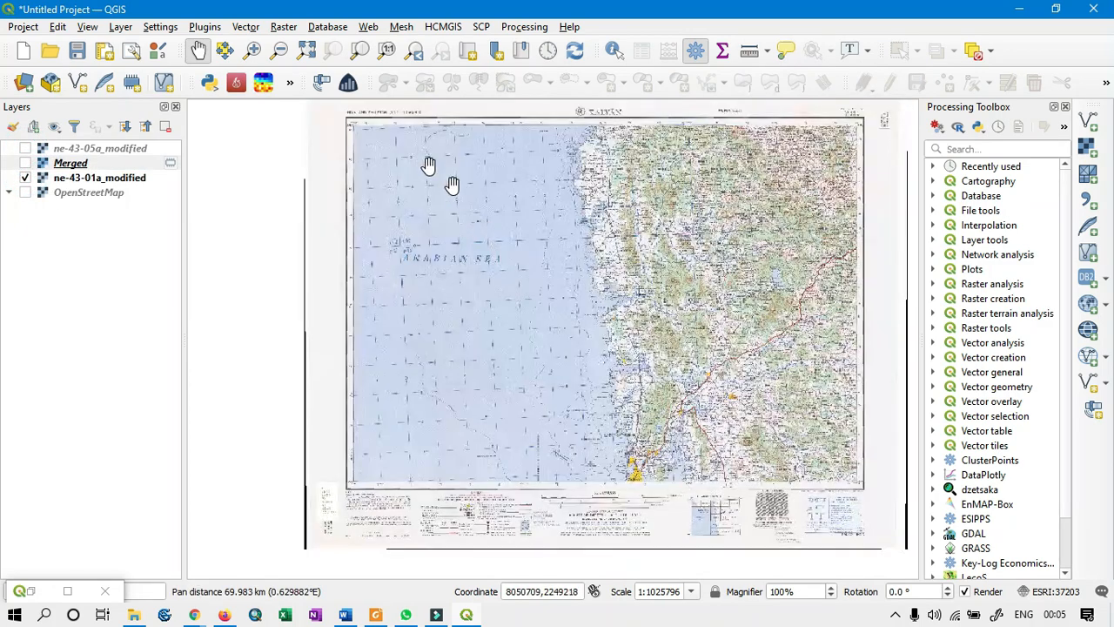
Examine the north-west neatline corner and the surrounding margins of the ne-43-01a_modified sheet
{"action": "scroll", "coordinate": [353, 126], "scroll_direction": "up", "scroll_amount": 2}
{"action": "scroll", "coordinate": [442, 154], "scroll_direction": "up", "scroll_amount": 1}
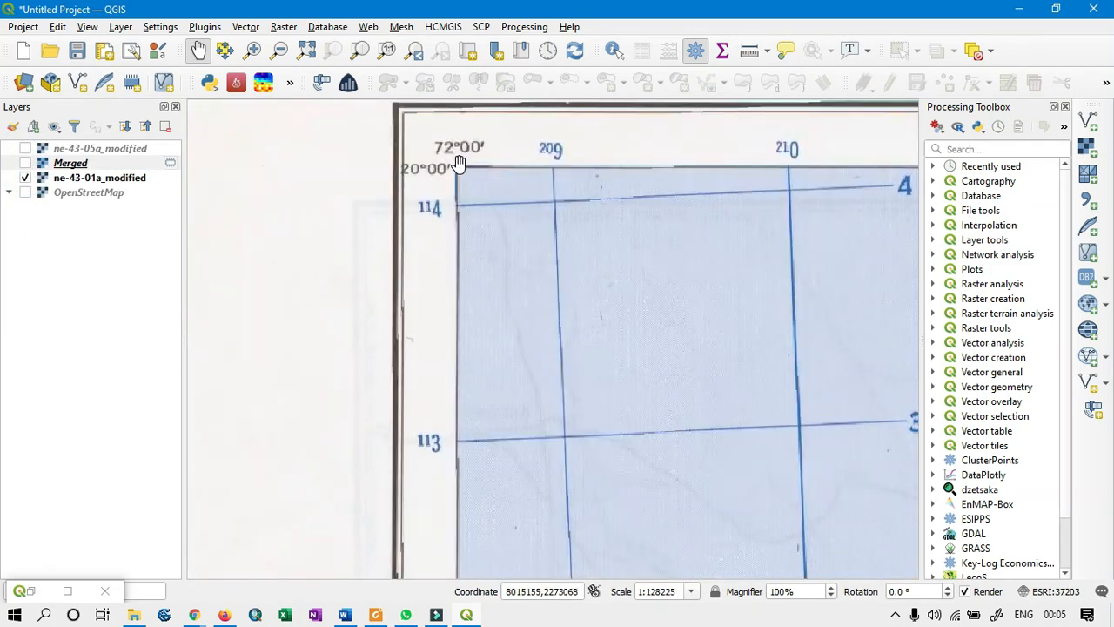
{"action": "left_click_drag", "start_coordinate": [688, 181], "coordinate": [448, 154]}
{"action": "scroll", "coordinate": [517, 204], "scroll_direction": "down", "scroll_amount": 2}
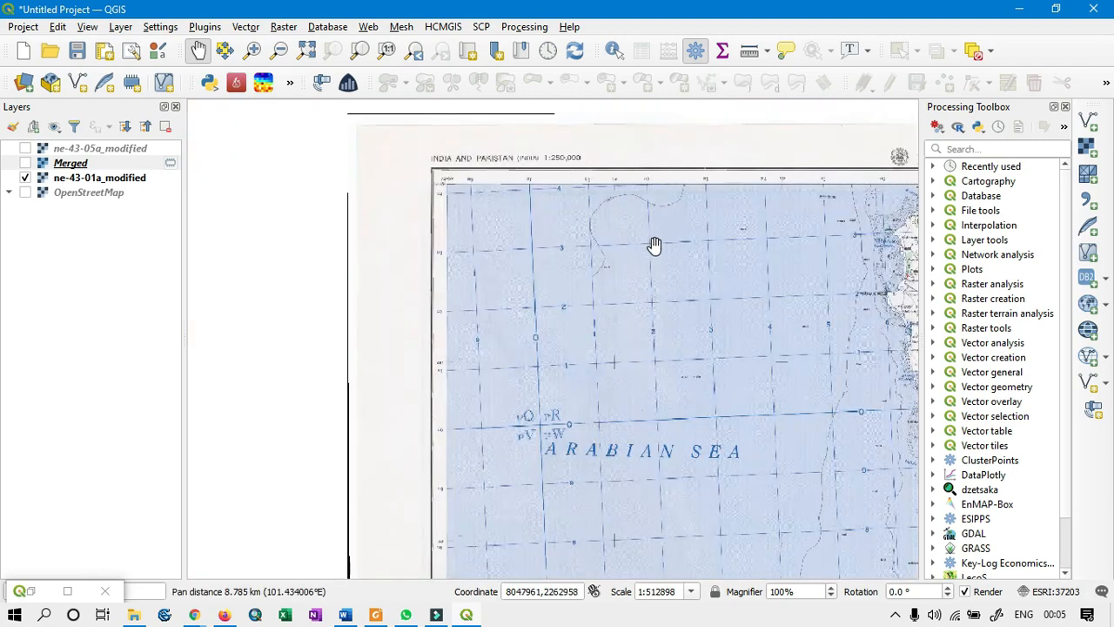
{"action": "left_click_drag", "start_coordinate": [691, 266], "coordinate": [534, 223]}
{"action": "scroll", "coordinate": [534, 222], "scroll_direction": "down", "scroll_amount": 1}
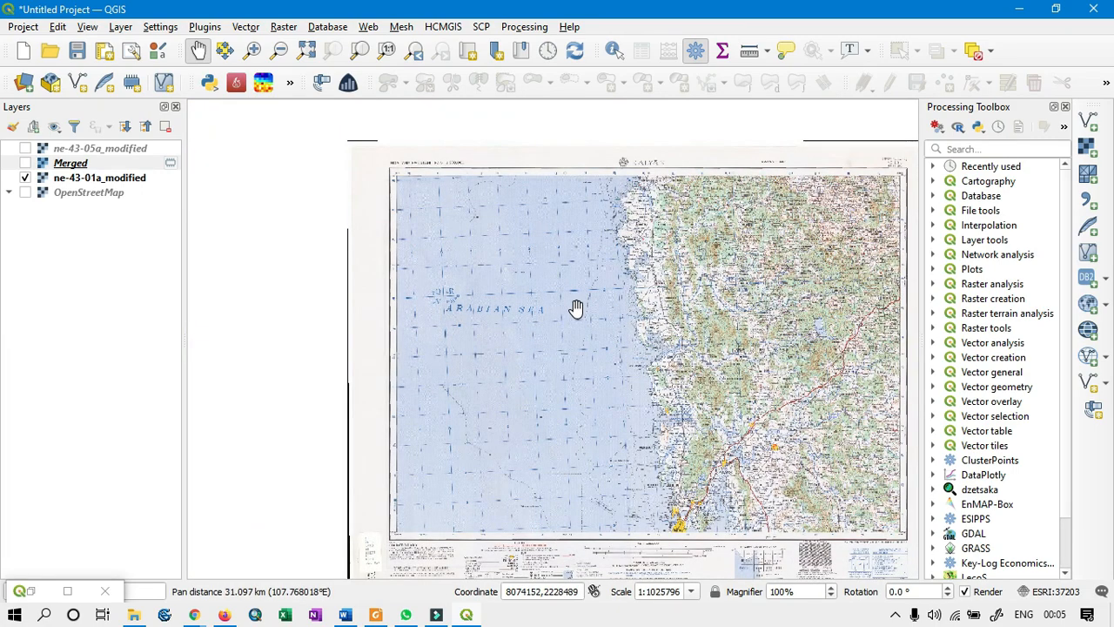
{"action": "left_click_drag", "start_coordinate": [617, 329], "coordinate": [538, 273]}
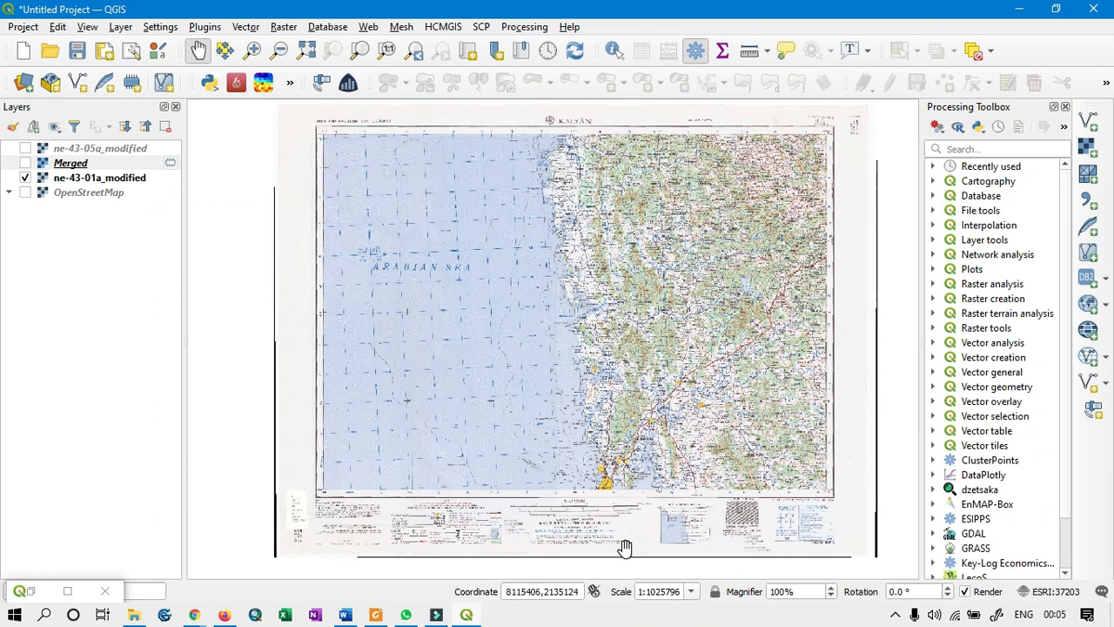
{"action": "left_click", "coordinate": [121, 27]}
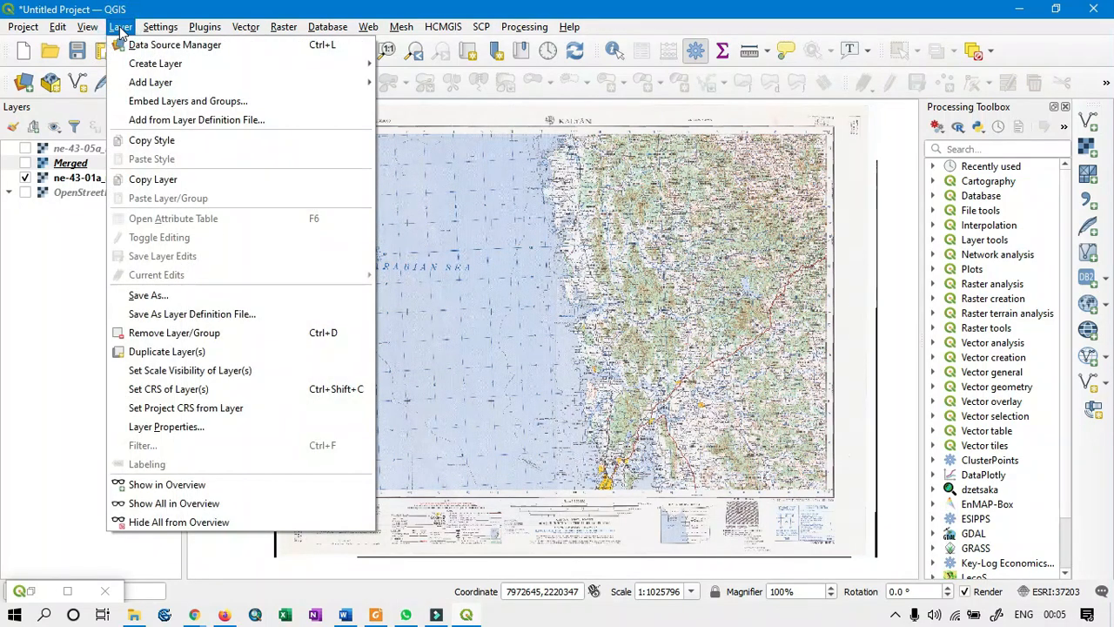
{"action": "mouse_move", "coordinate": [158, 85]}
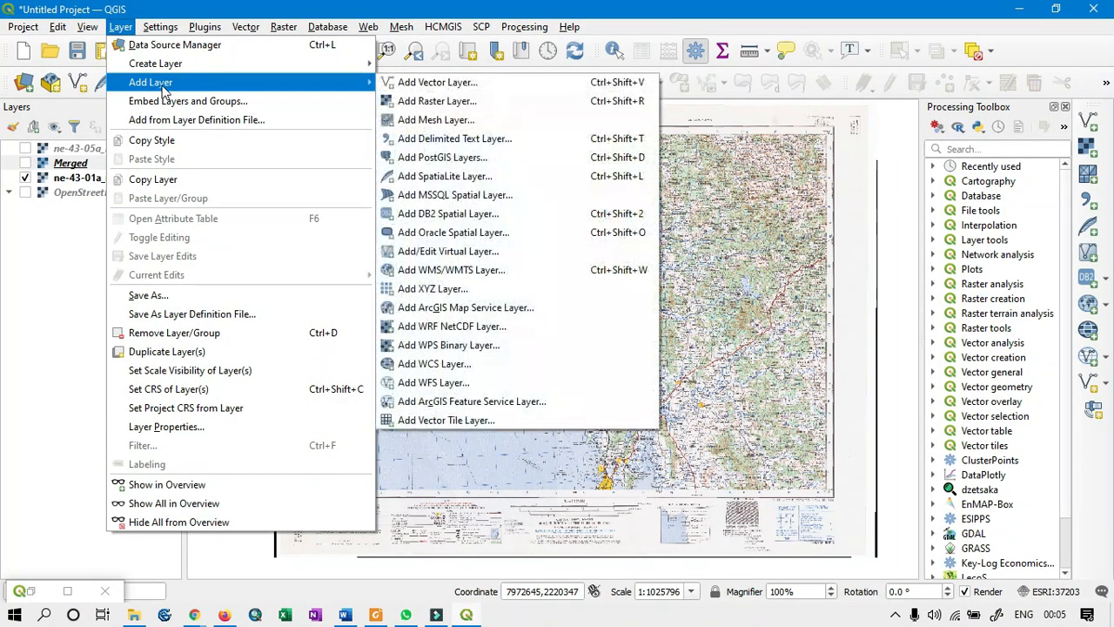
{"action": "left_click", "coordinate": [500, 87]}
{"action": "left_click_drag", "start_coordinate": [462, 138], "coordinate": [561, 69]}
{"action": "left_click", "coordinate": [498, 224]}
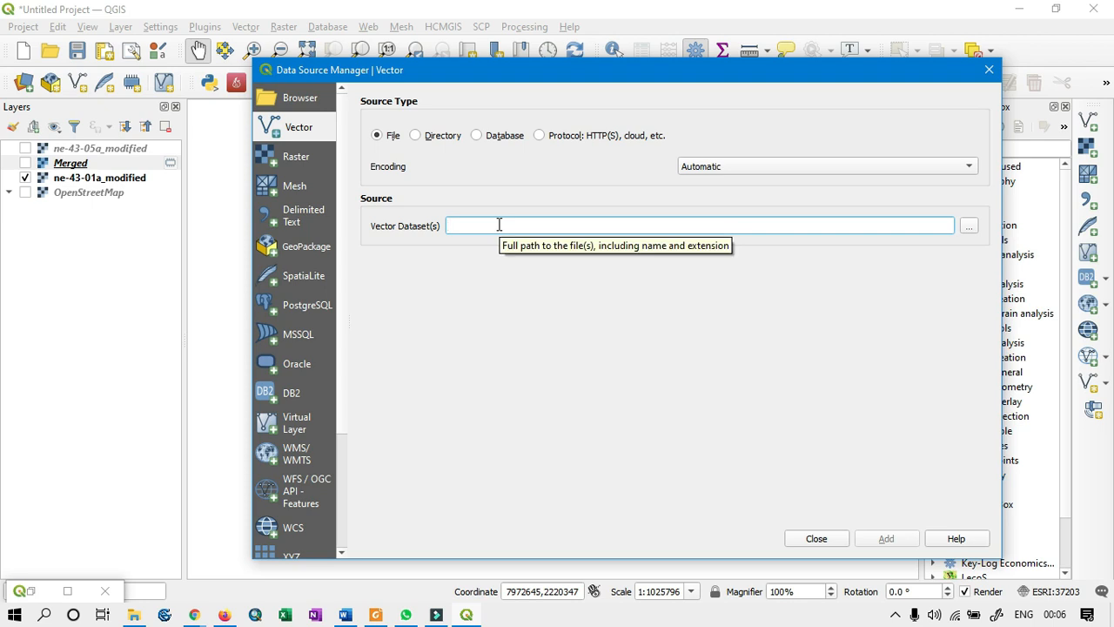
{"action": "left_click", "coordinate": [967, 227]}
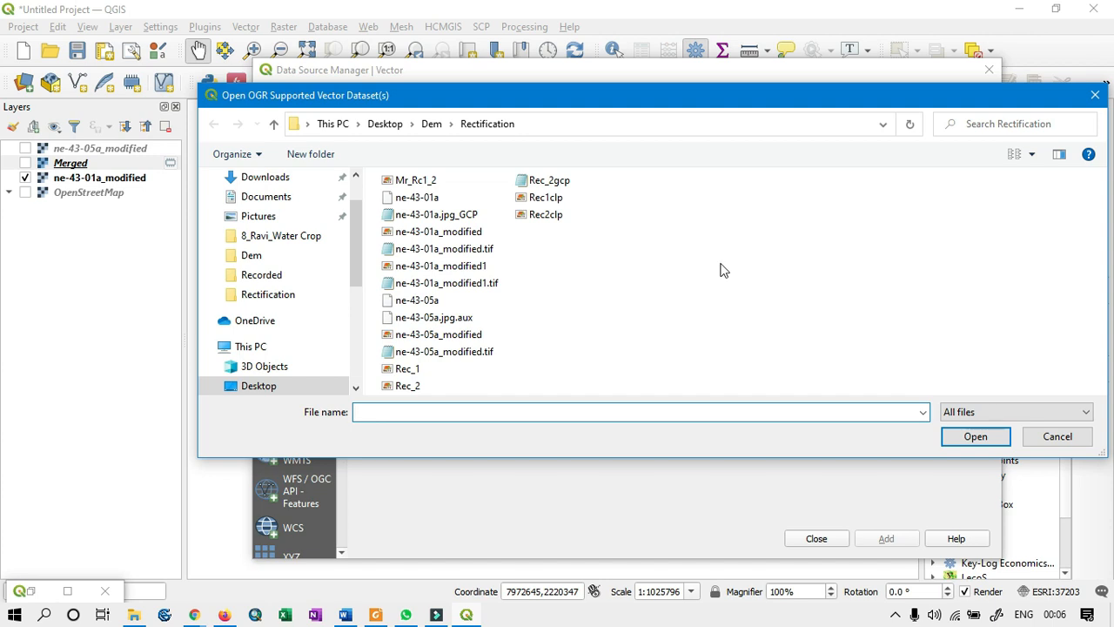
{"action": "left_click", "coordinate": [659, 412]}
{"action": "left_click", "coordinate": [966, 437]}
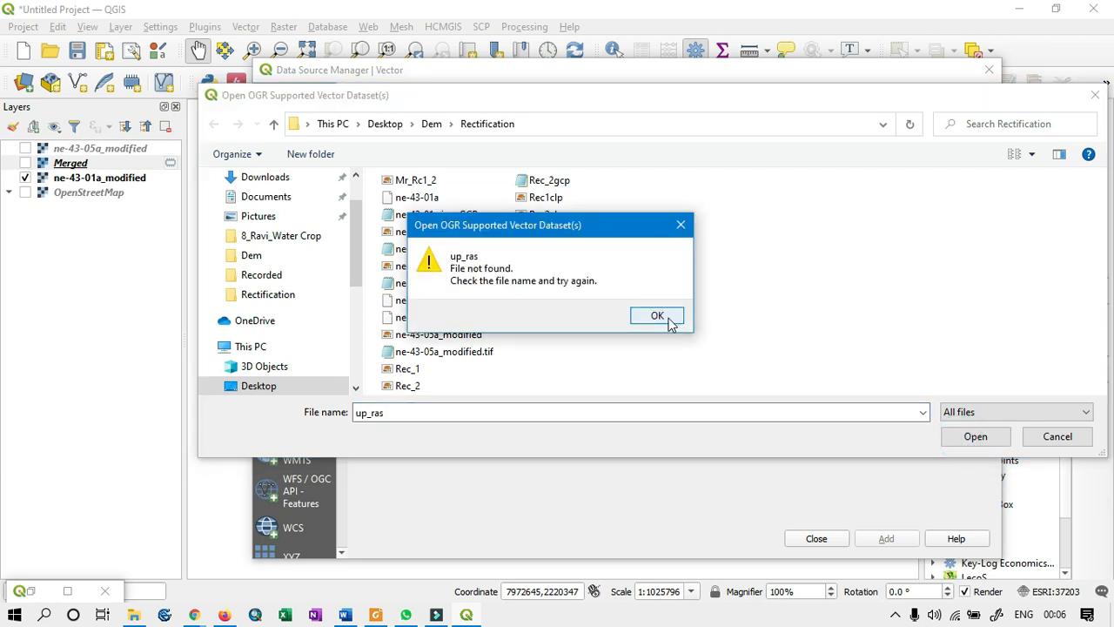
{"action": "left_click", "coordinate": [681, 225]}
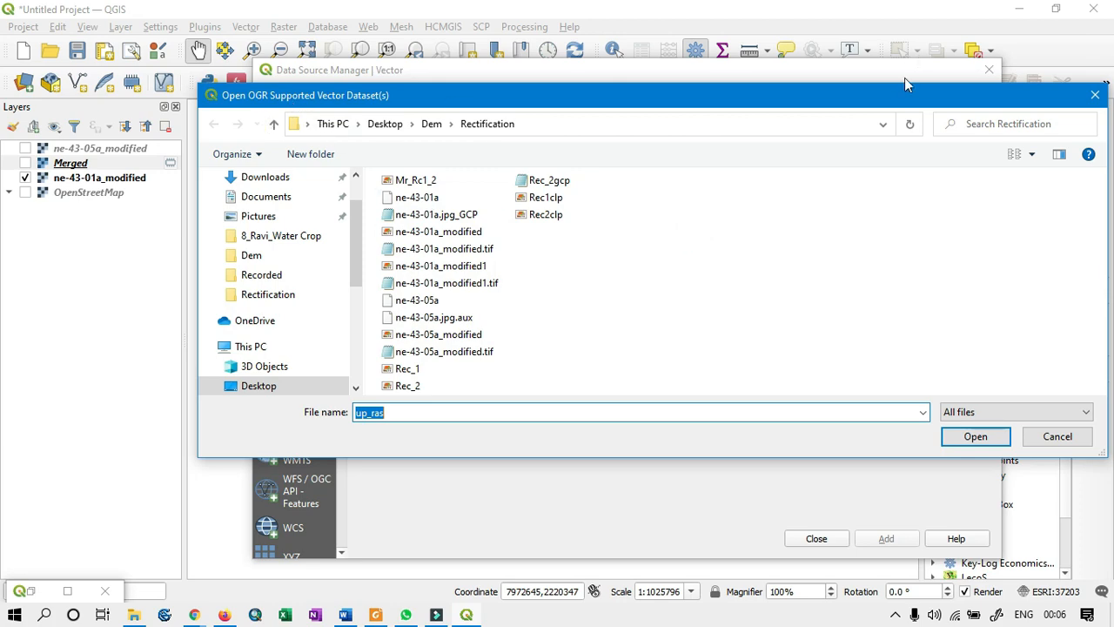
{"action": "left_click_drag", "start_coordinate": [903, 95], "coordinate": [699, 108]}
{"action": "left_click", "coordinate": [889, 110]}
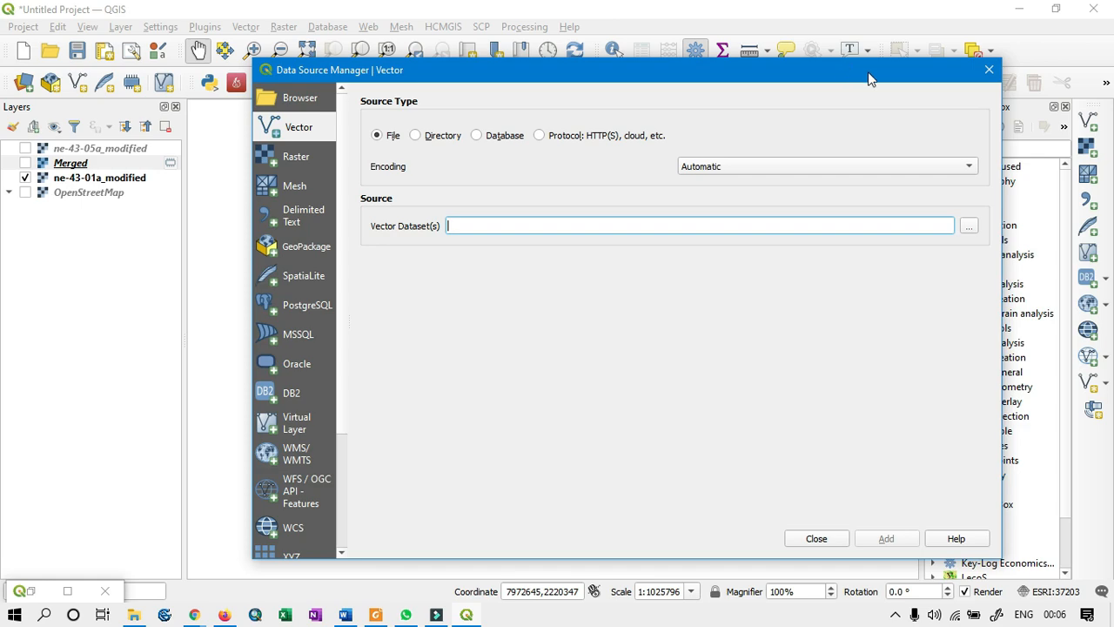
{"action": "left_click", "coordinate": [986, 73]}
Start a new shapefile layer and set its file to up_ras in the Rectification folder
{"action": "left_click", "coordinate": [121, 28]}
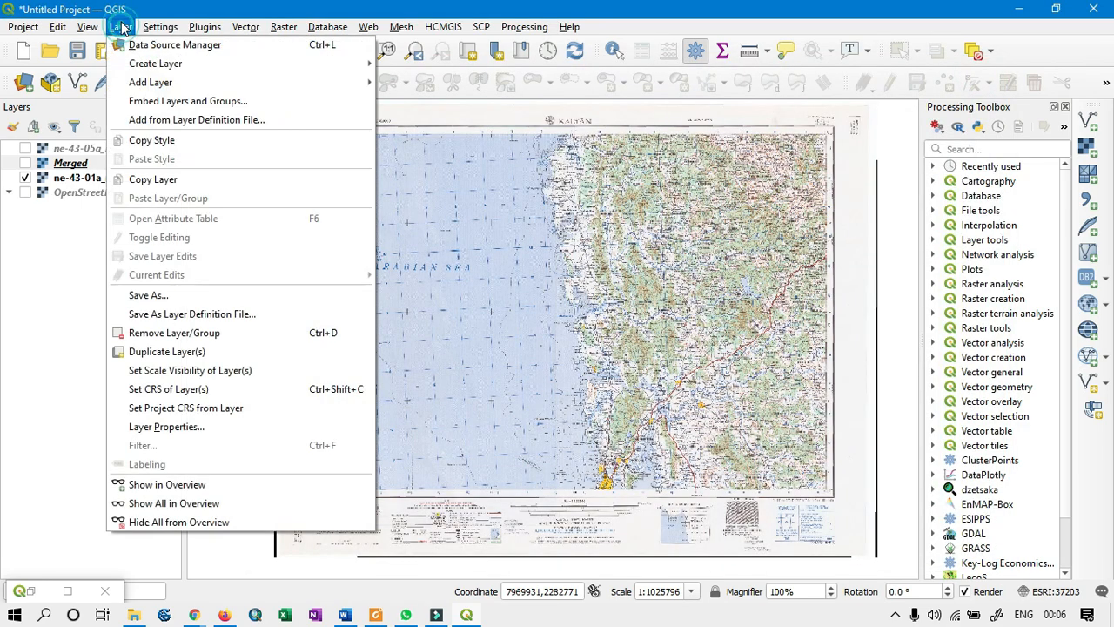
{"action": "mouse_move", "coordinate": [141, 65]}
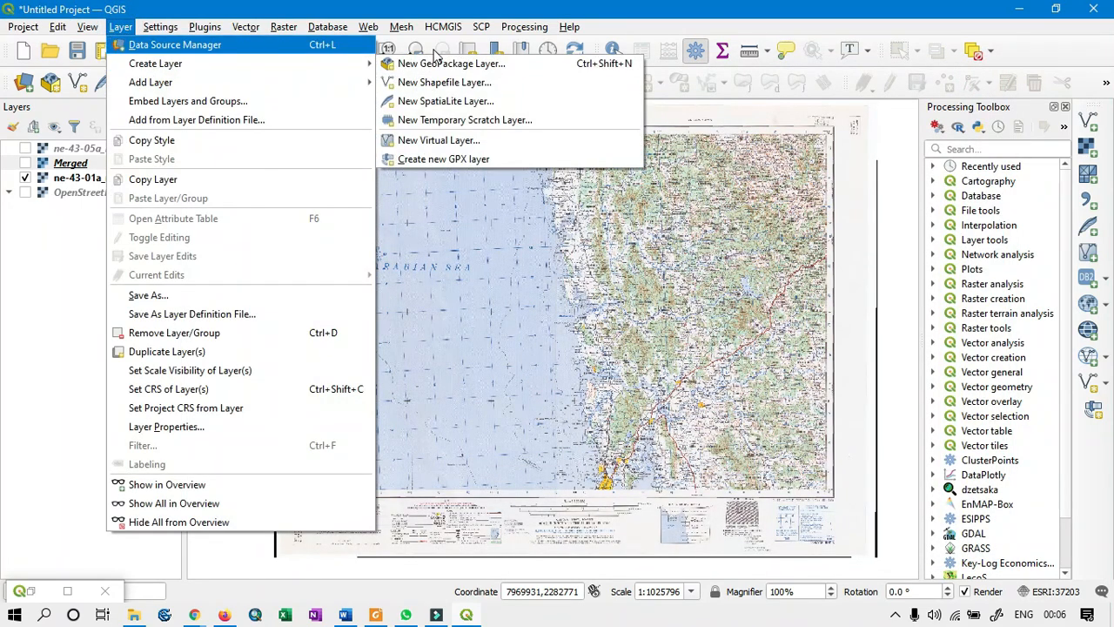
{"action": "left_click", "coordinate": [502, 84]}
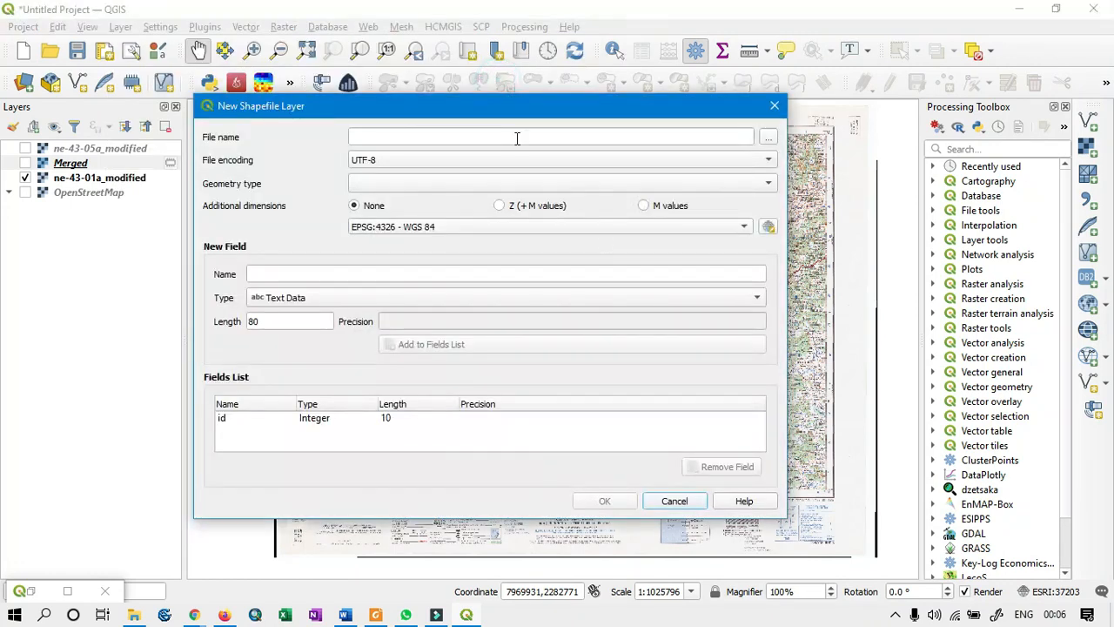
{"action": "left_click_drag", "start_coordinate": [440, 101], "coordinate": [489, 142]}
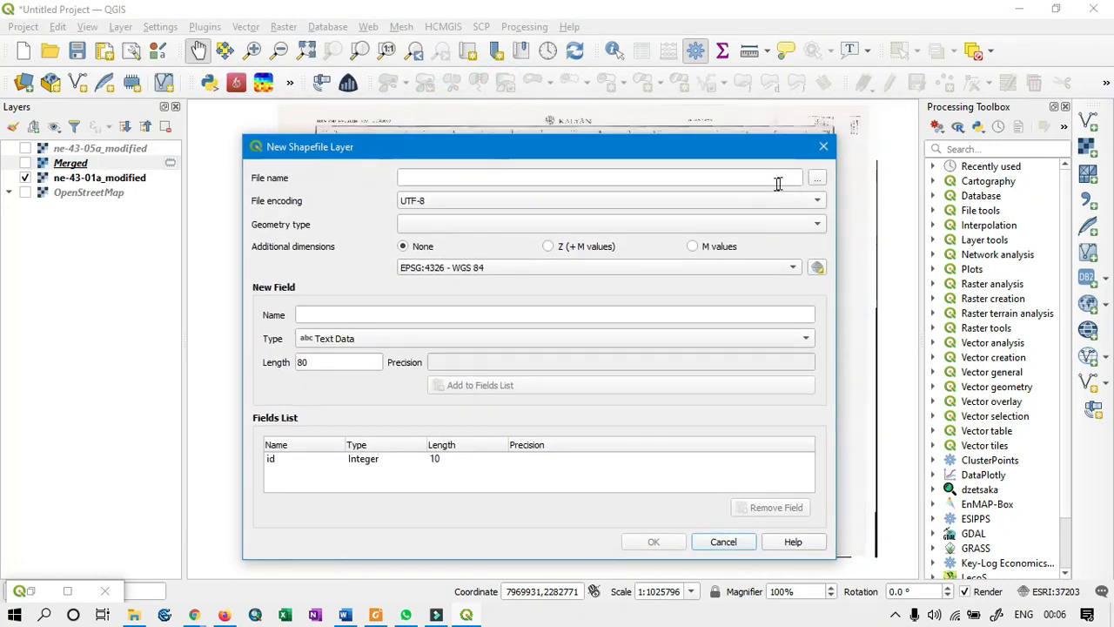
{"action": "left_click", "coordinate": [815, 178]}
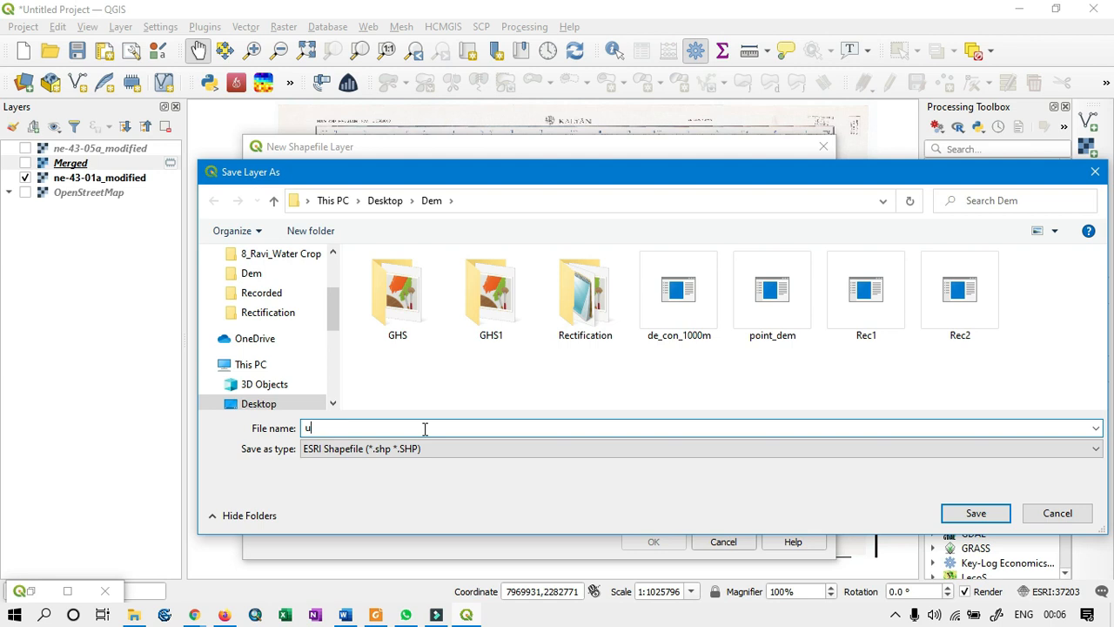
{"action": "double_click", "coordinate": [585, 296]}
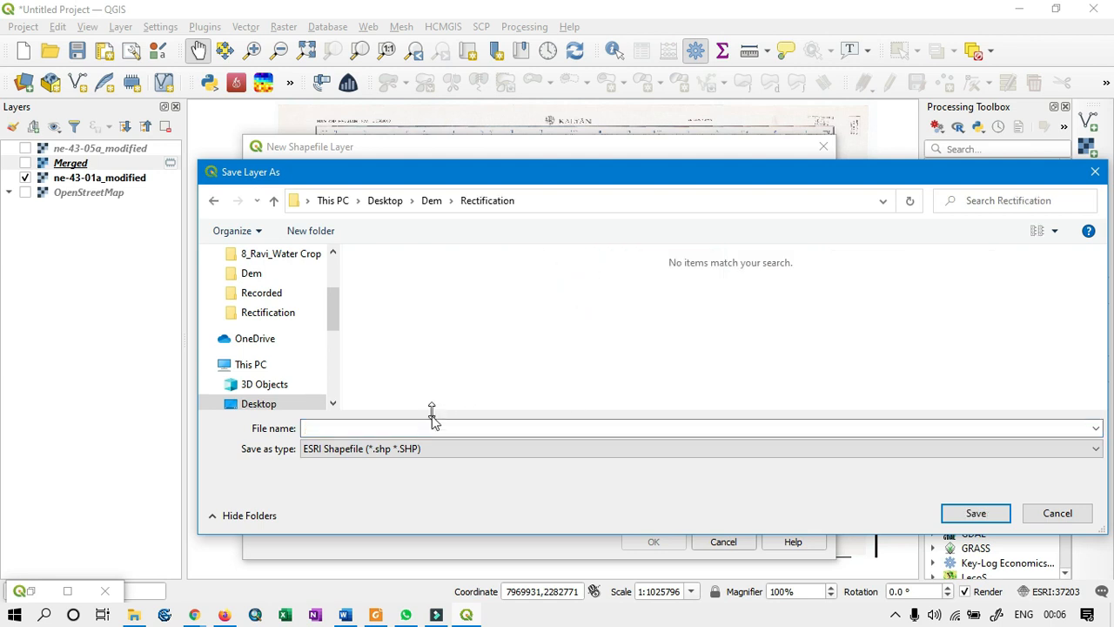
{"action": "left_click", "coordinate": [433, 428]}
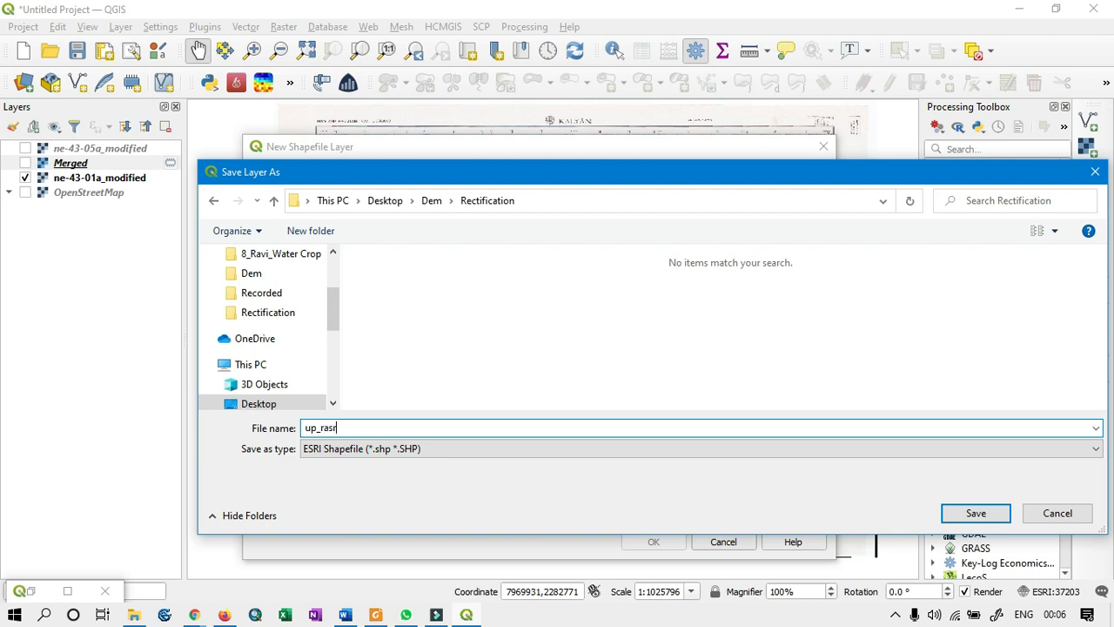
{"action": "key", "text": "Return"}
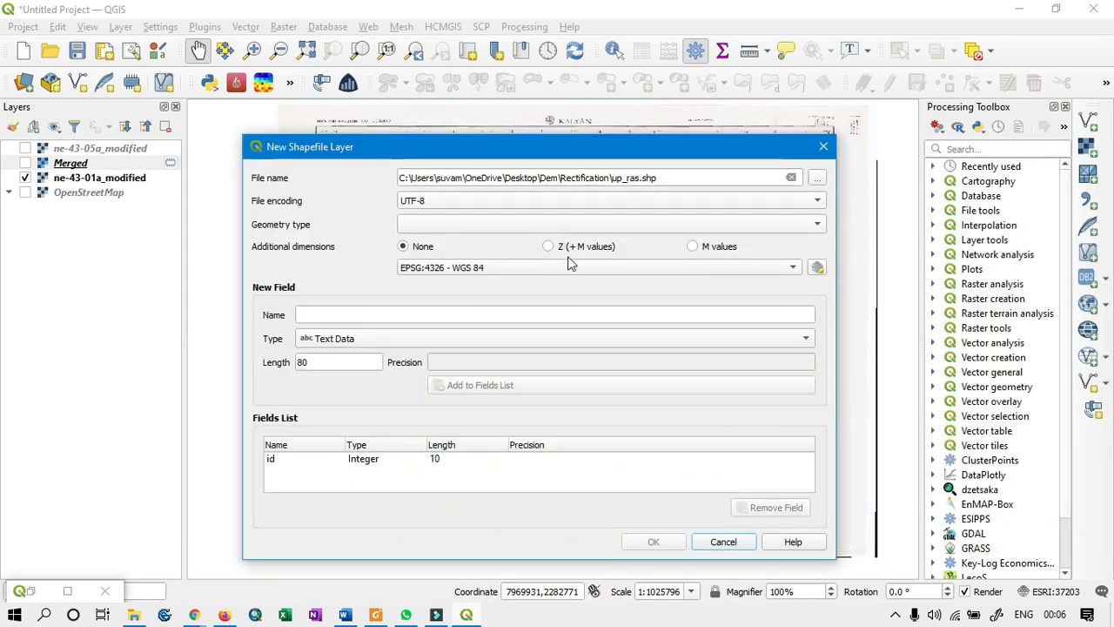
Create the shapefile with Polygon geometry and the project CRS ESRI:37203 - GCS_Everest_India_Nepal
{"action": "left_click", "coordinate": [545, 222]}
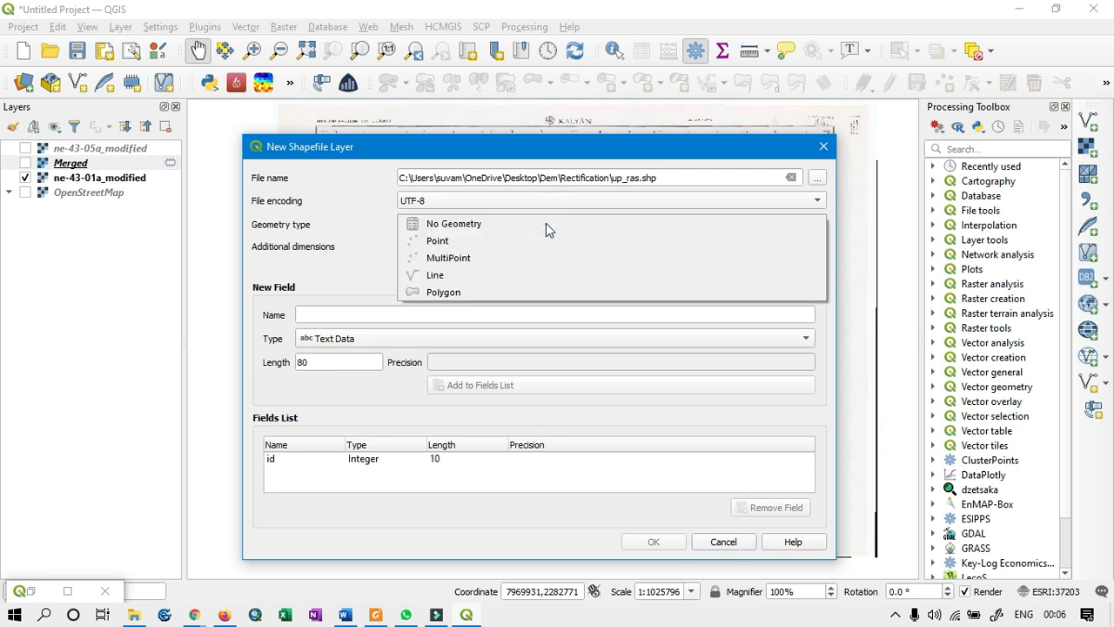
{"action": "left_click", "coordinate": [530, 291]}
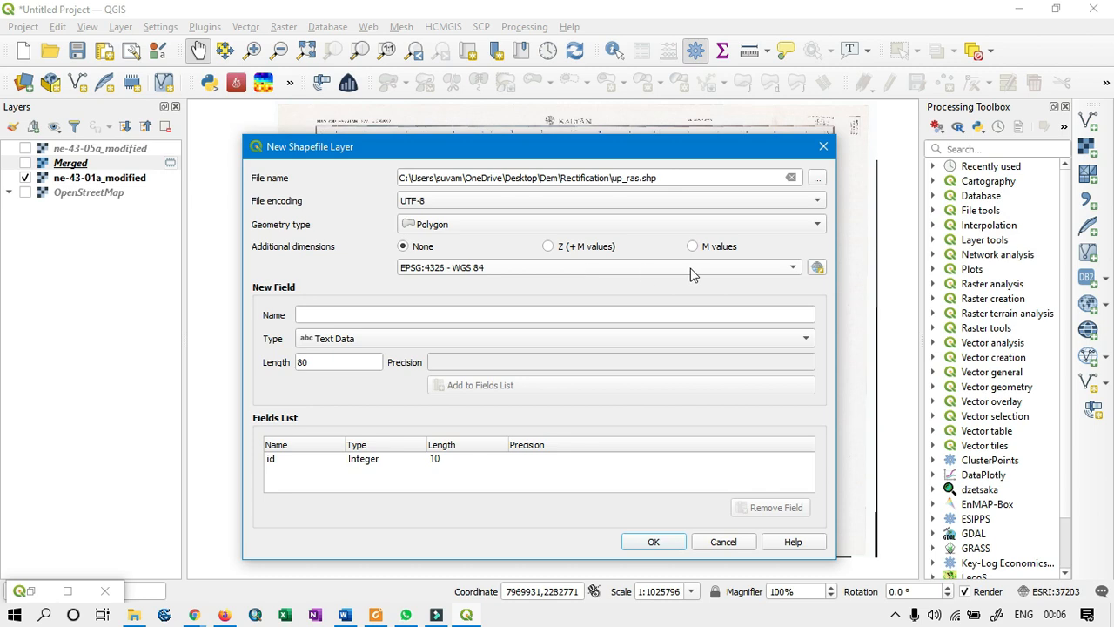
{"action": "left_click", "coordinate": [786, 273]}
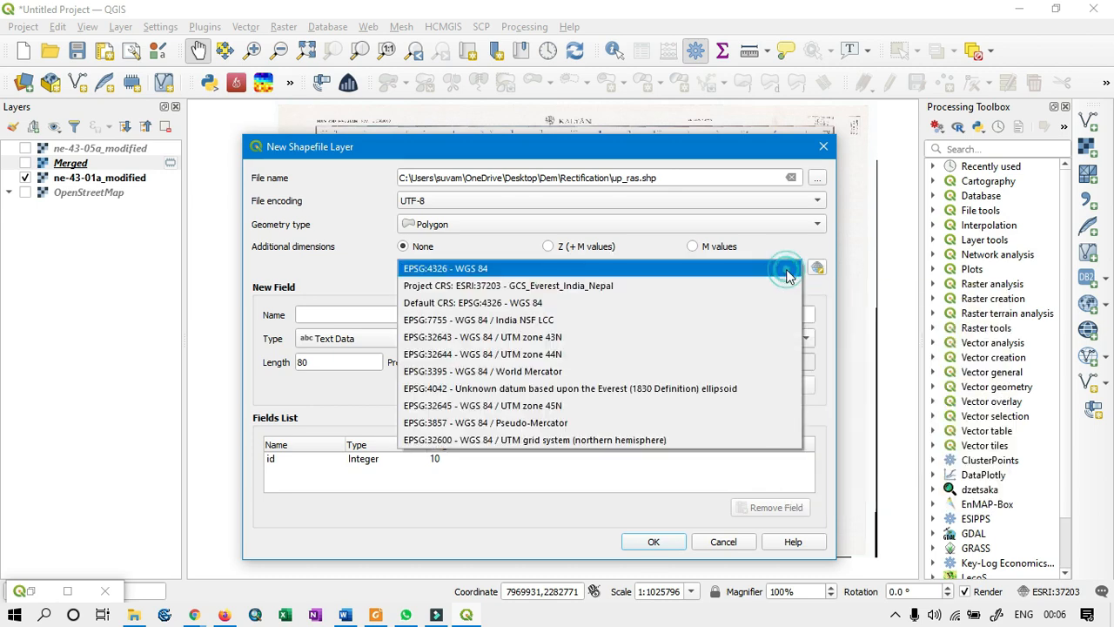
{"action": "left_click", "coordinate": [583, 286]}
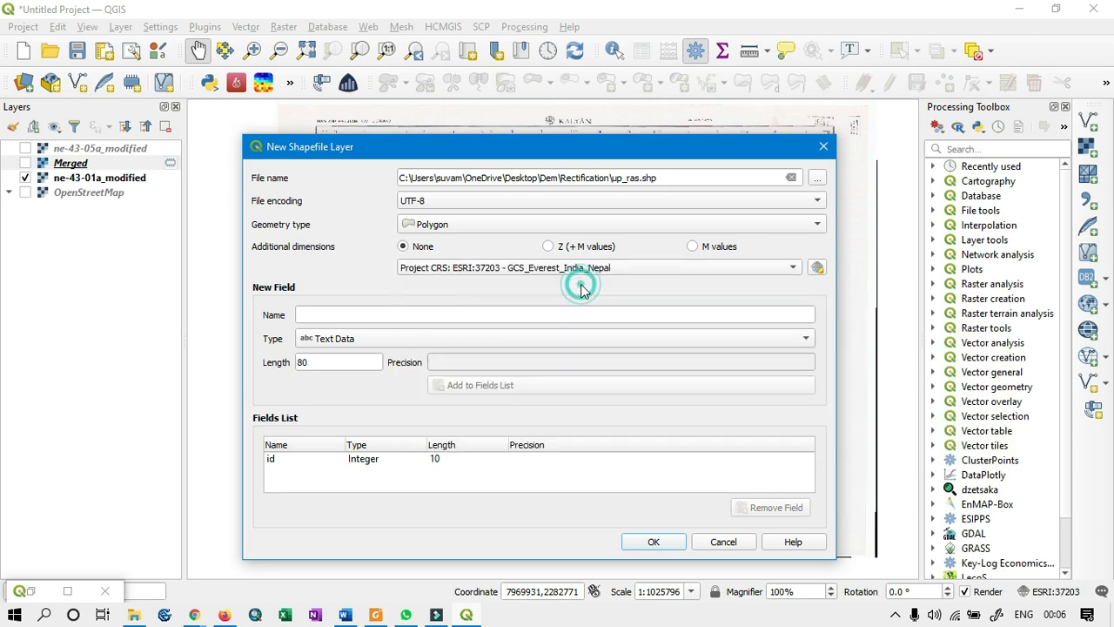
{"action": "left_click", "coordinate": [654, 541]}
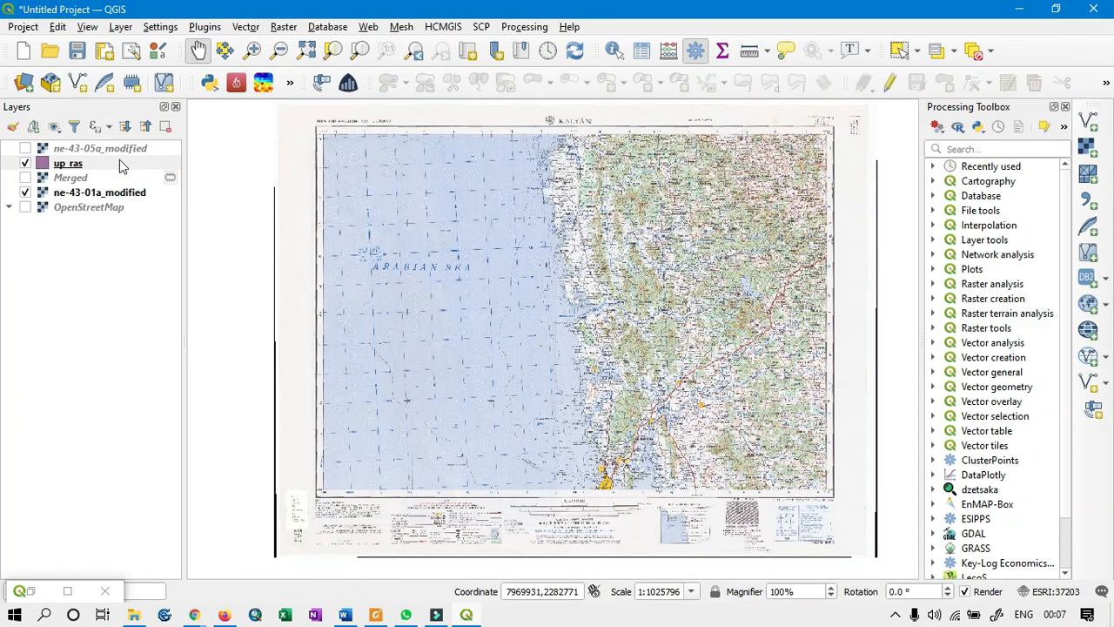
Enable editing on up_ras and begin a polygon feature at the sheet's north-west neatline corner (72°00', 20°00')
{"action": "left_click", "coordinate": [104, 167]}
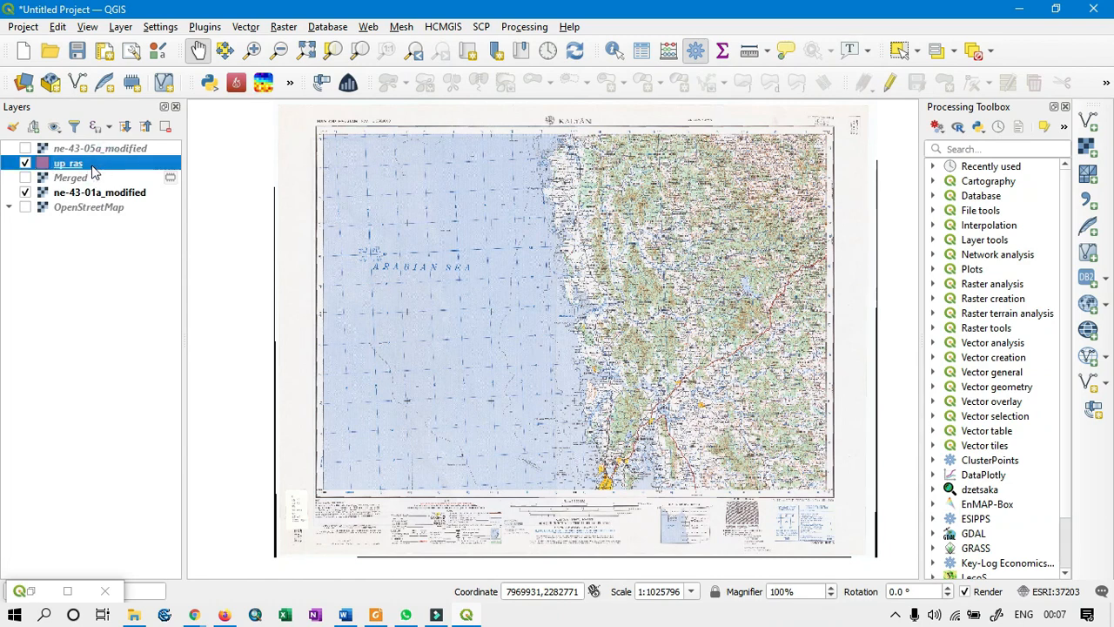
{"action": "left_click", "coordinate": [889, 85]}
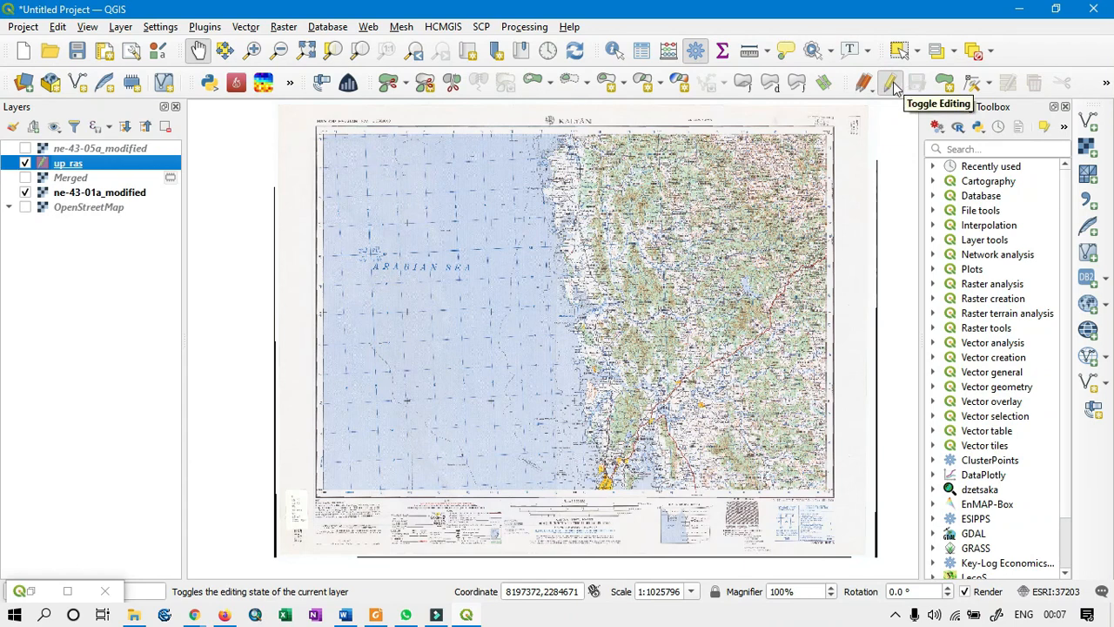
{"action": "left_click", "coordinate": [945, 83]}
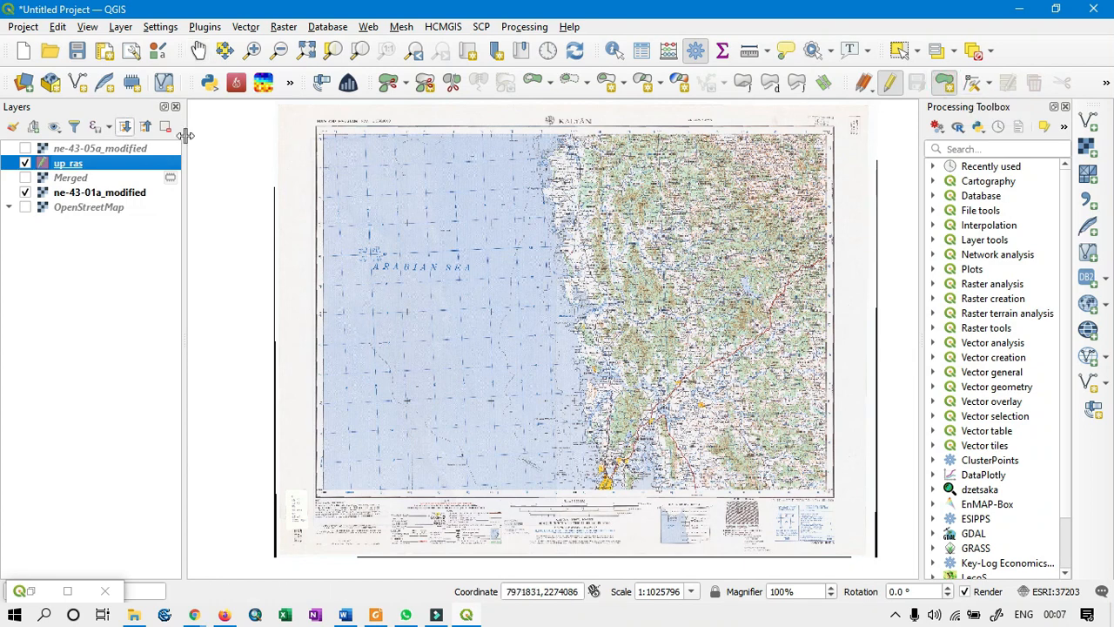
{"action": "scroll", "coordinate": [301, 135], "scroll_direction": "up", "scroll_amount": 3}
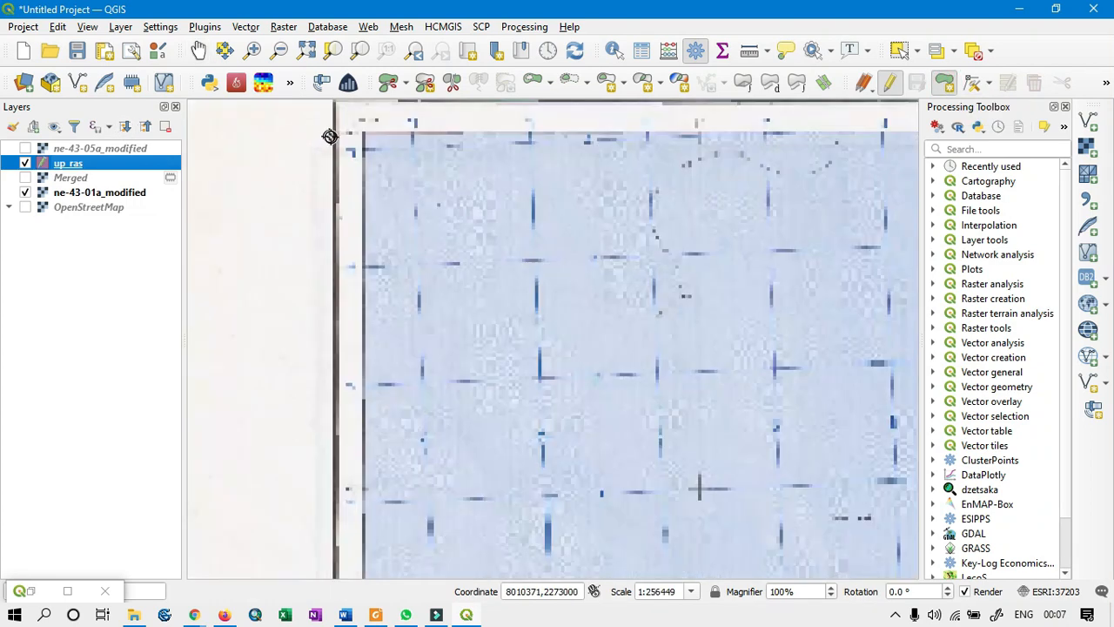
{"action": "scroll", "coordinate": [350, 139], "scroll_direction": "up", "scroll_amount": 3}
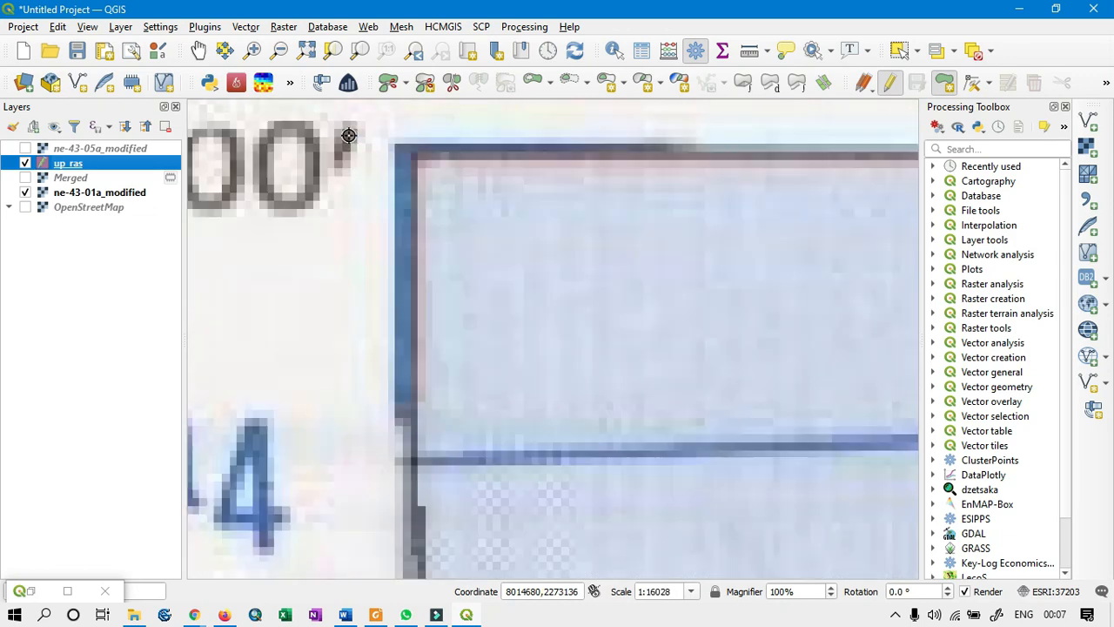
{"action": "scroll", "coordinate": [399, 159], "scroll_direction": "down", "scroll_amount": 2}
{"action": "scroll", "coordinate": [405, 165], "scroll_direction": "up", "scroll_amount": 1}
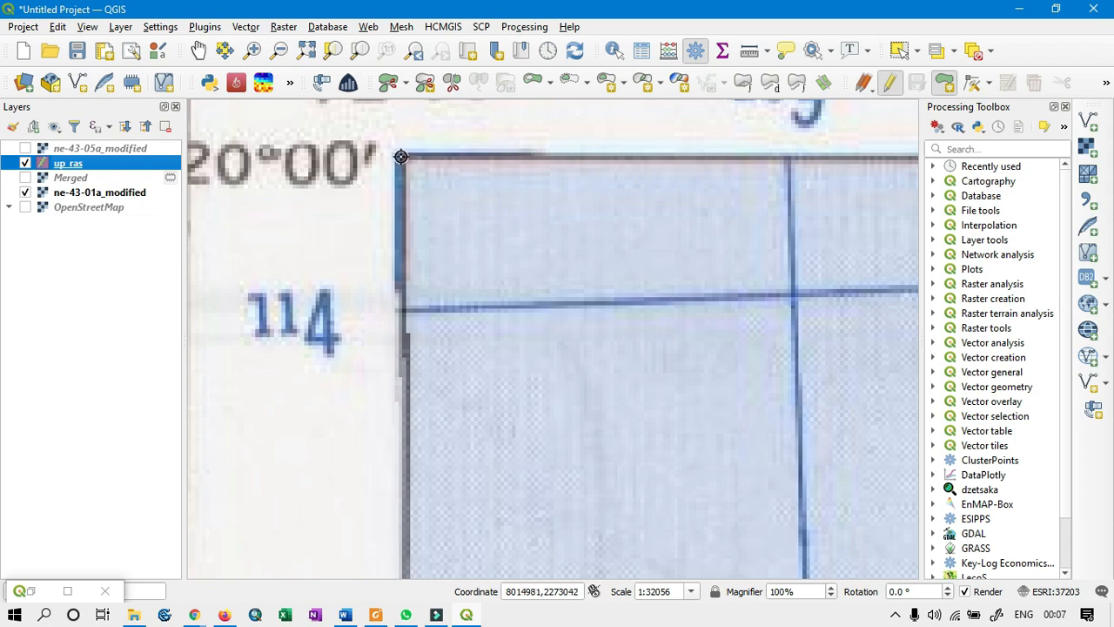
Extend the up_ras polygon to the sheet's north-east neatline corner (73°30', 20°00') and the south-east neatline corner
{"action": "scroll", "coordinate": [396, 167], "scroll_direction": "down", "scroll_amount": 7}
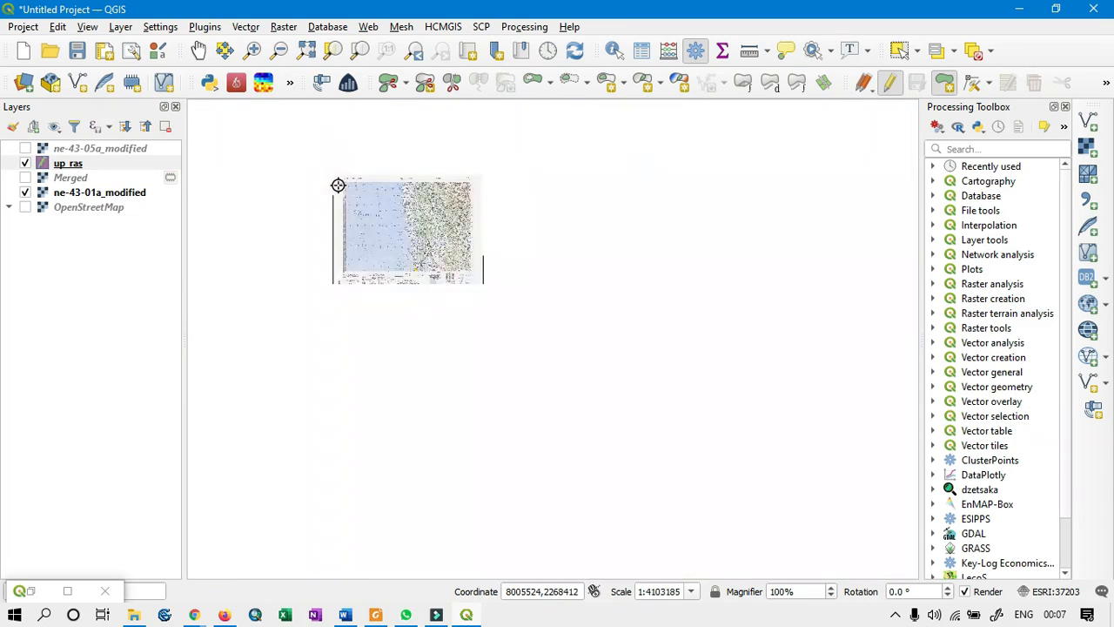
{"action": "scroll", "coordinate": [517, 187], "scroll_direction": "up", "scroll_amount": 6}
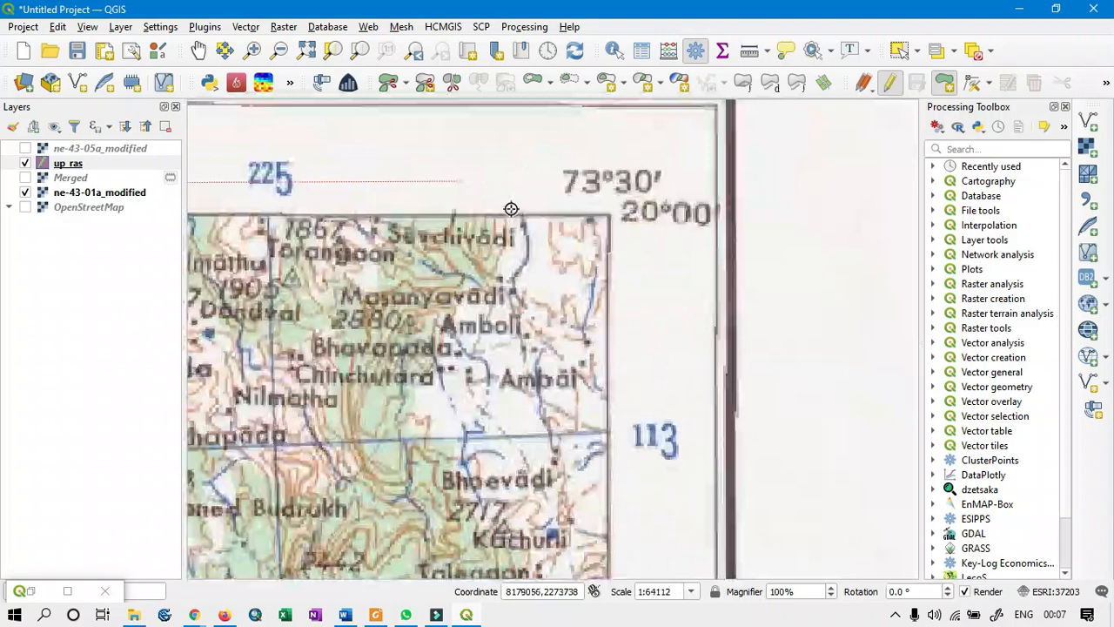
{"action": "scroll", "coordinate": [523, 212], "scroll_direction": "up", "scroll_amount": 2}
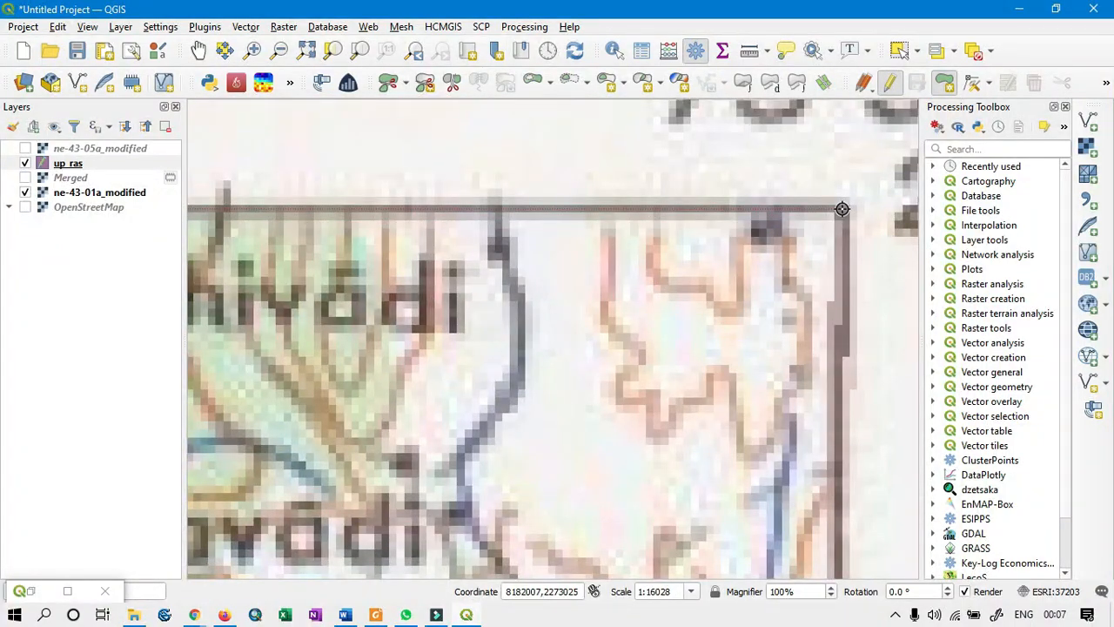
{"action": "scroll", "coordinate": [842, 209], "scroll_direction": "down", "scroll_amount": 8}
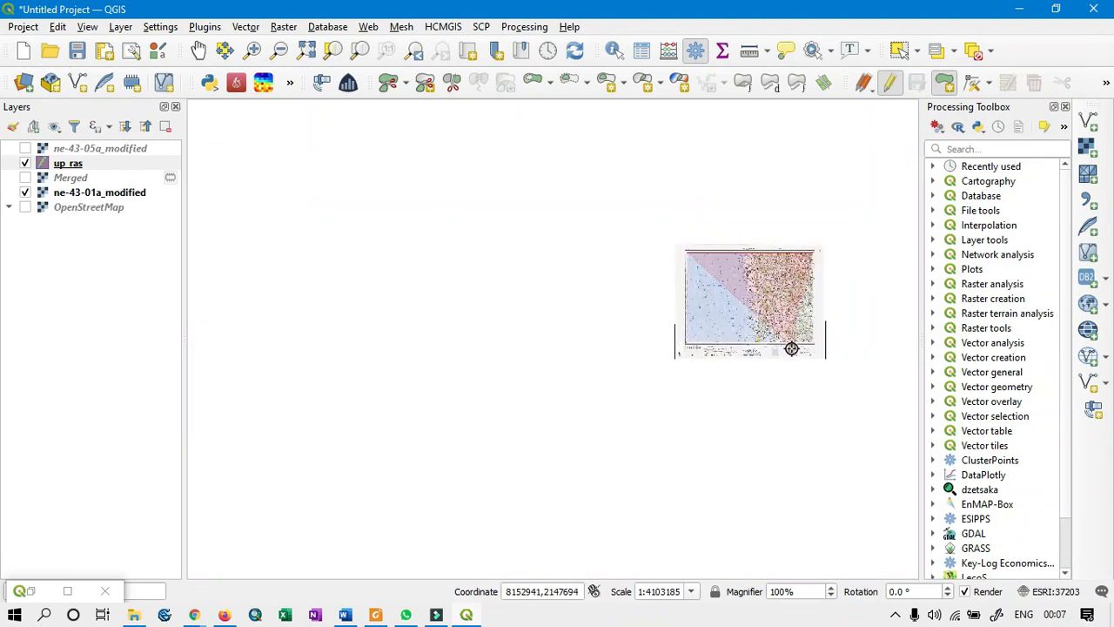
{"action": "scroll", "coordinate": [835, 363], "scroll_direction": "up", "scroll_amount": 2}
{"action": "scroll", "coordinate": [672, 319], "scroll_direction": "up", "scroll_amount": 8}
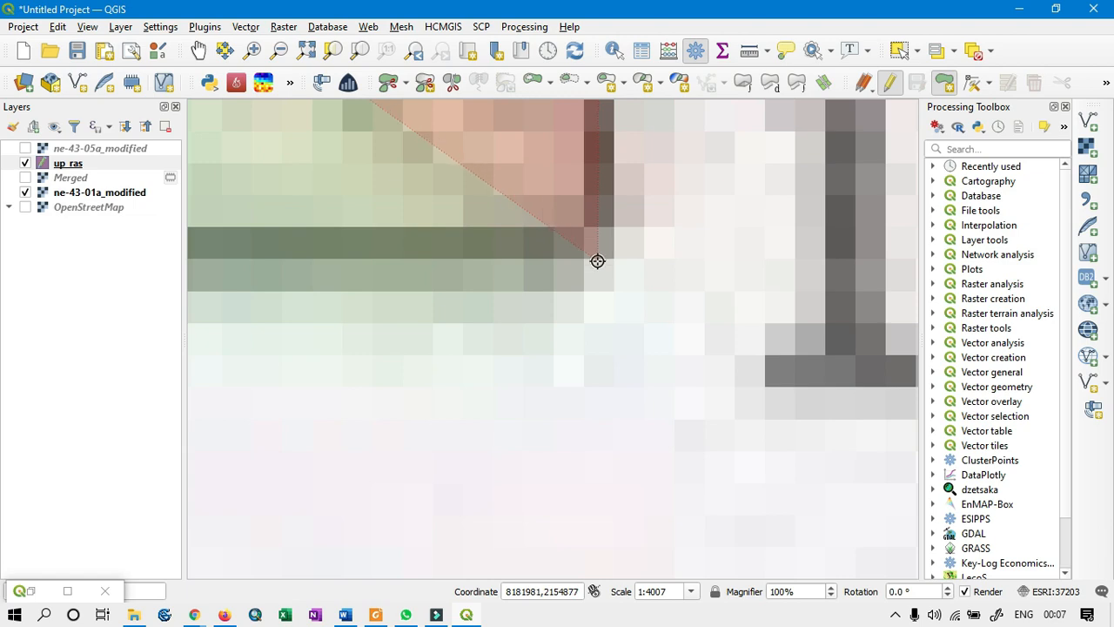
Place the last vertex at the south-west neatline corner and finish the polygon, leaving its id empty
{"action": "scroll", "coordinate": [721, 259], "scroll_direction": "down", "scroll_amount": 5}
{"action": "scroll", "coordinate": [722, 258], "scroll_direction": "down", "scroll_amount": 6}
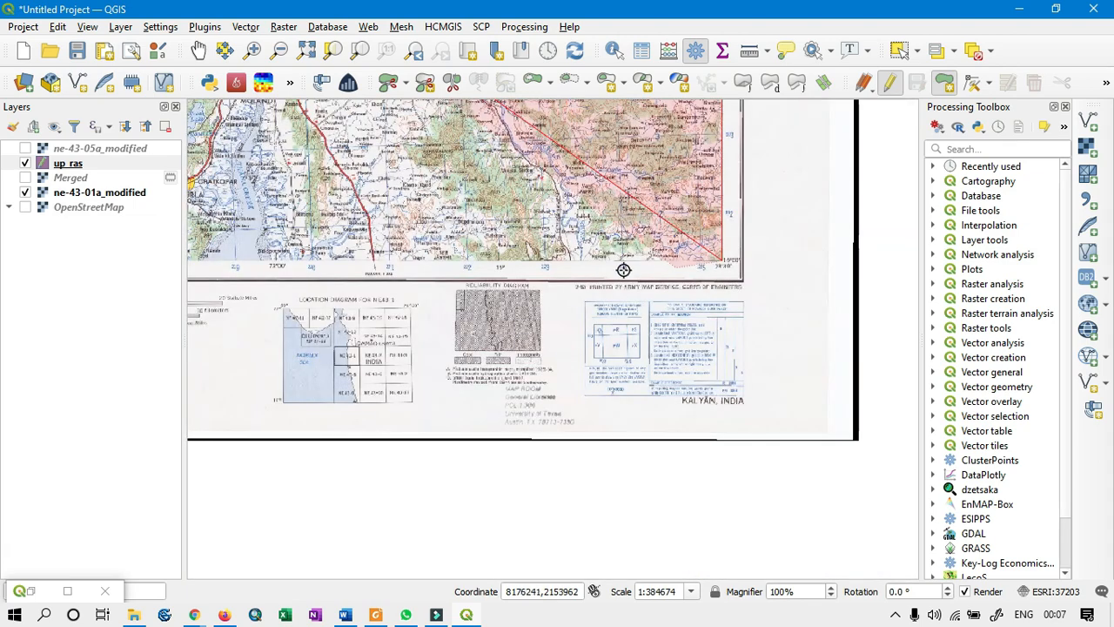
{"action": "scroll", "coordinate": [606, 326], "scroll_direction": "up", "scroll_amount": 7}
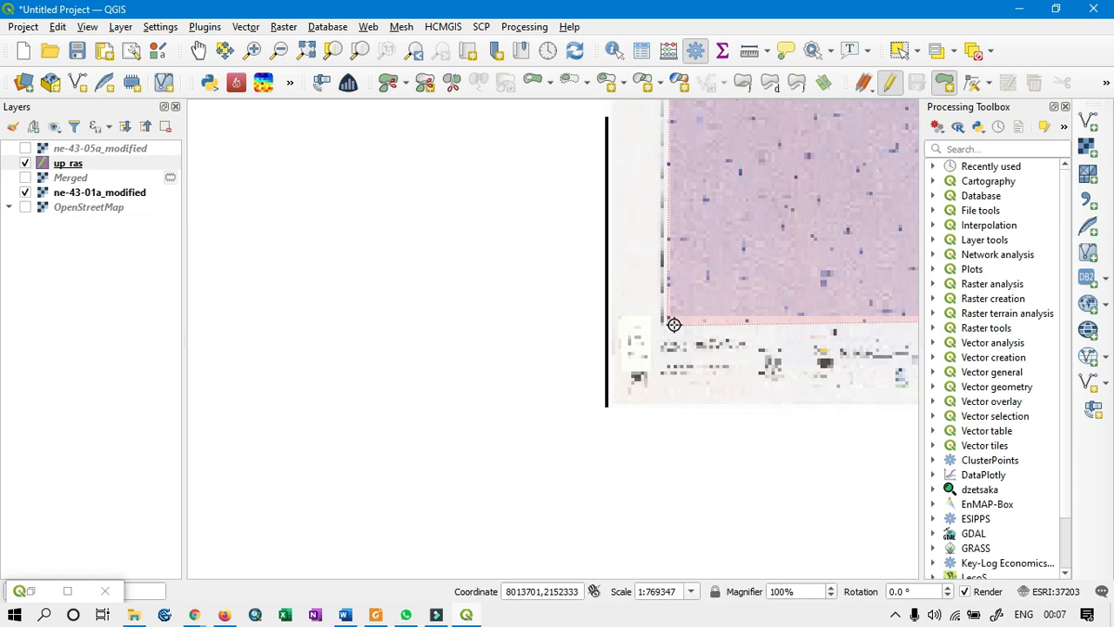
{"action": "scroll", "coordinate": [620, 350], "scroll_direction": "up", "scroll_amount": 4}
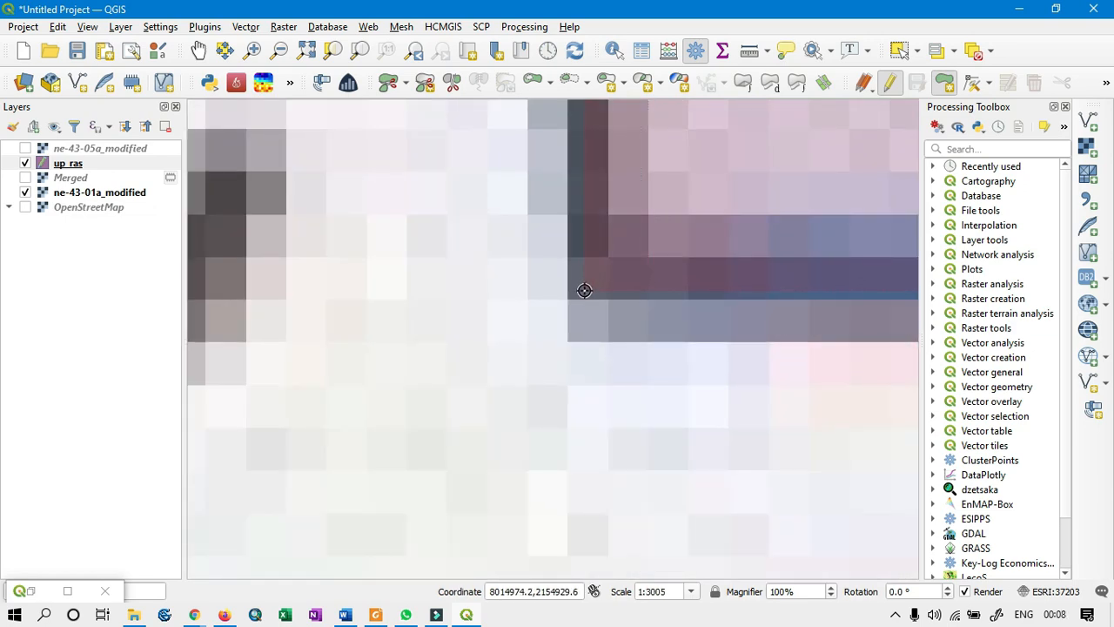
{"action": "left_click", "coordinate": [584, 290]}
{"action": "right_click", "coordinate": [584, 290]}
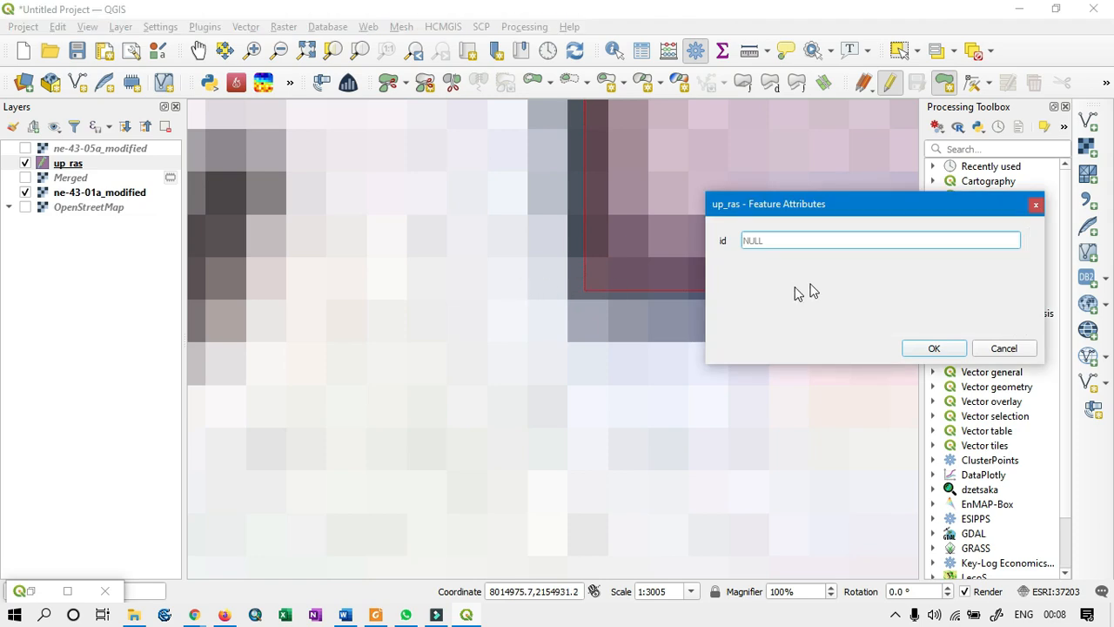
{"action": "left_click", "coordinate": [920, 349]}
Save the up_ras layer edits and end its editing session
{"action": "scroll", "coordinate": [462, 348], "scroll_direction": "down", "scroll_amount": 5}
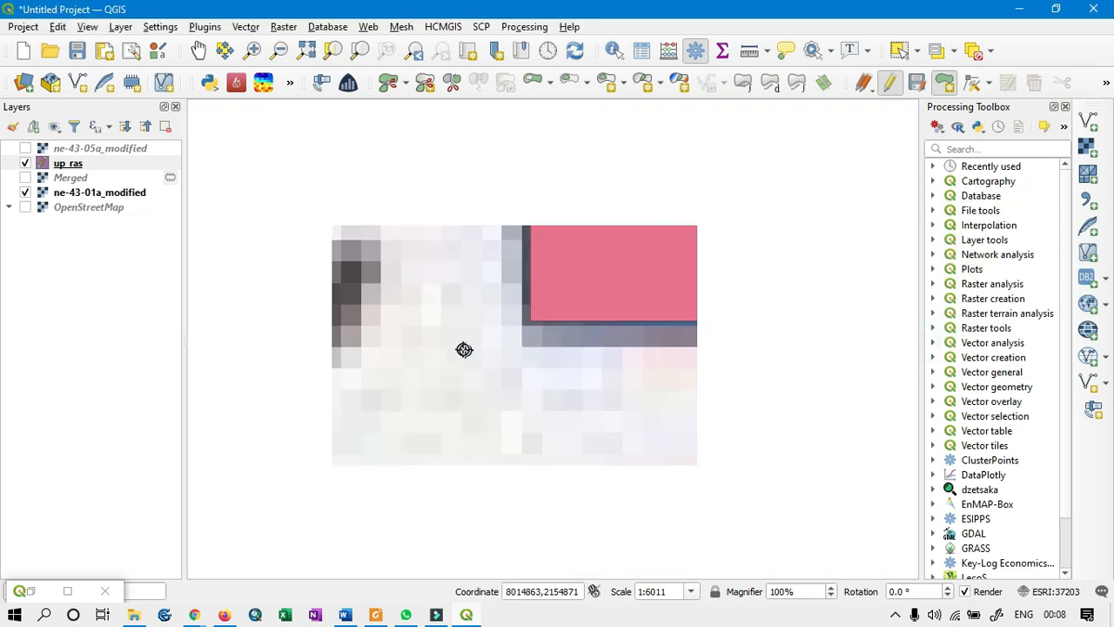
{"action": "scroll", "coordinate": [360, 304], "scroll_direction": "down", "scroll_amount": 4}
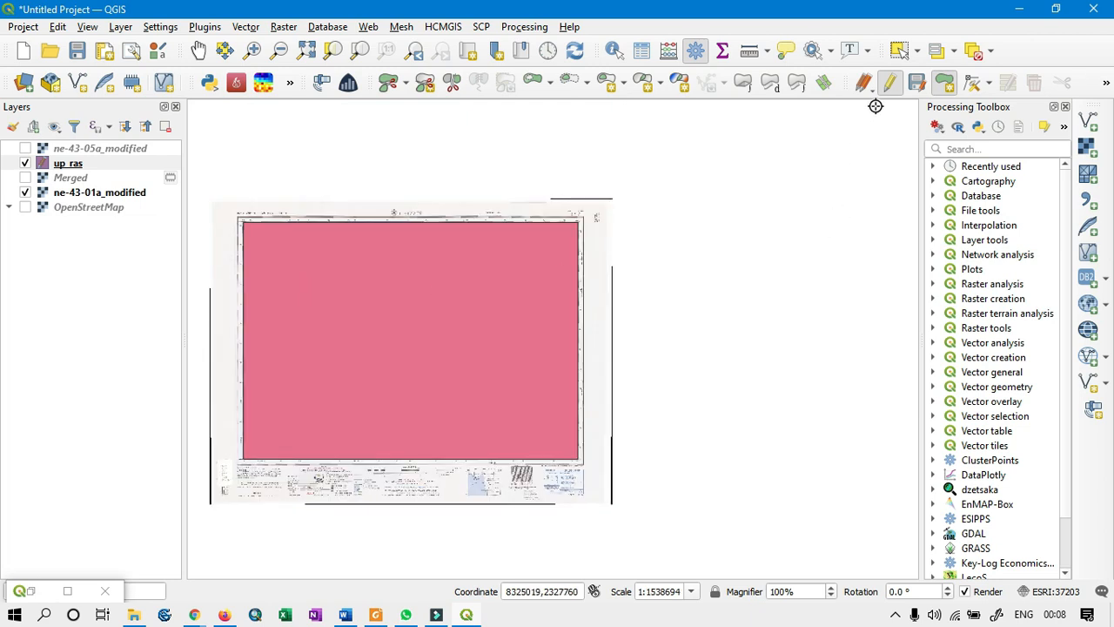
{"action": "left_click", "coordinate": [918, 83]}
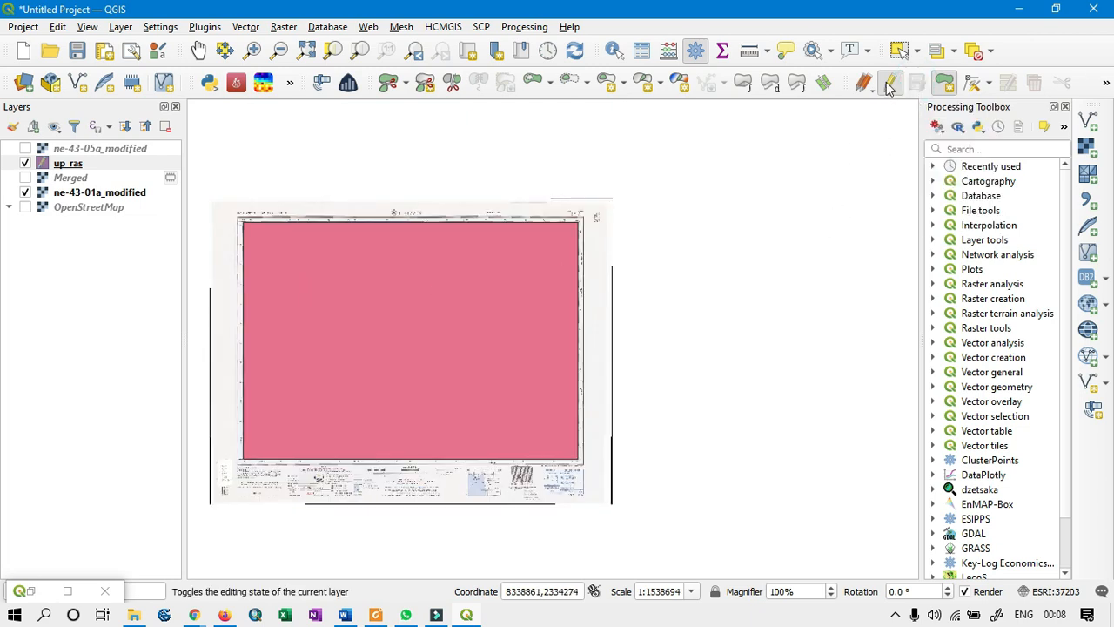
{"action": "left_click", "coordinate": [888, 84]}
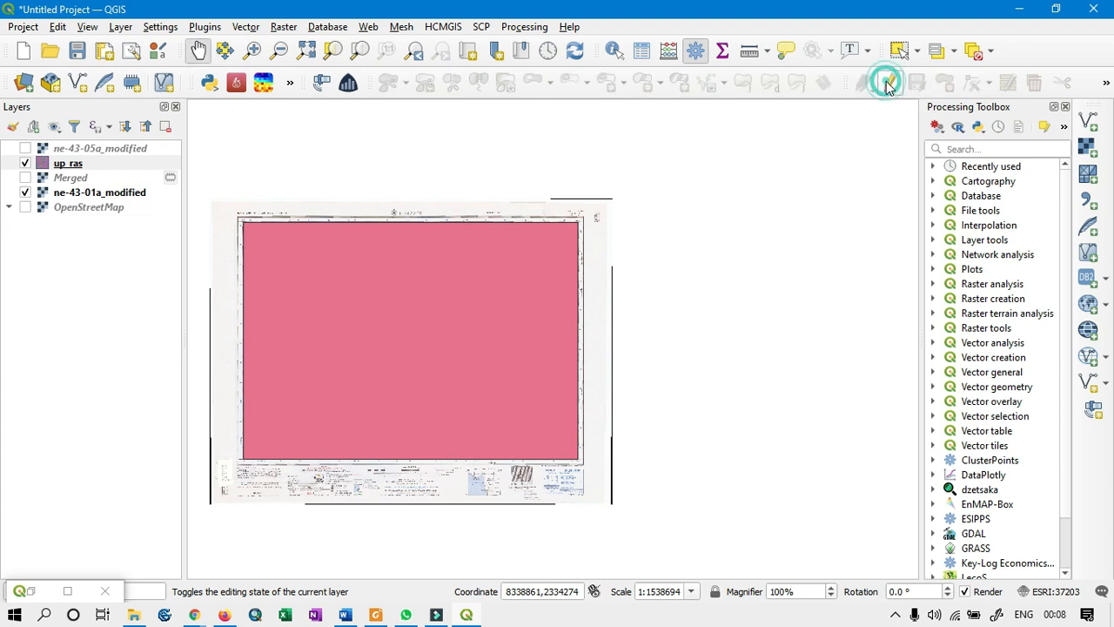
Set the simple fill style of the up_ras layer to No Brush and apply it
{"action": "left_click", "coordinate": [91, 169]}
{"action": "right_click", "coordinate": [96, 166]}
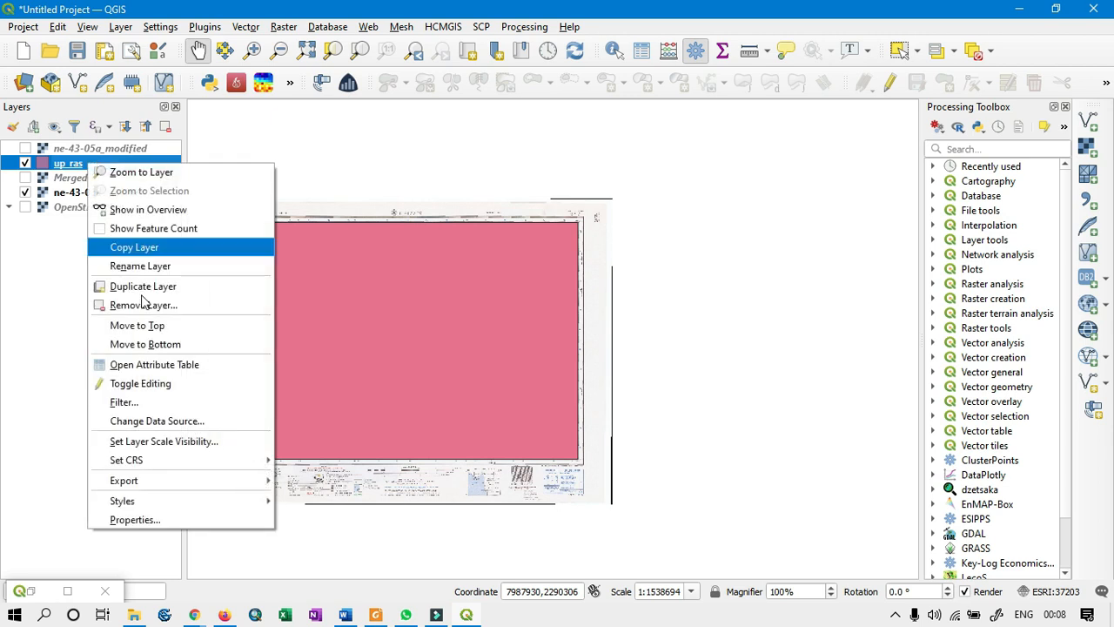
{"action": "left_click", "coordinate": [150, 516]}
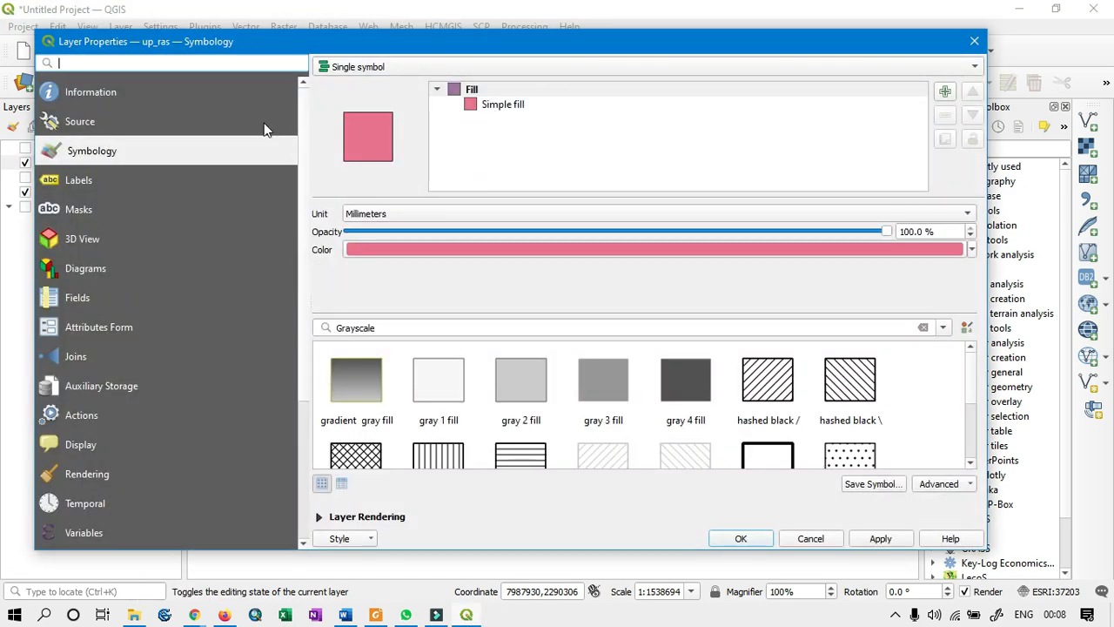
{"action": "left_click", "coordinate": [510, 103]}
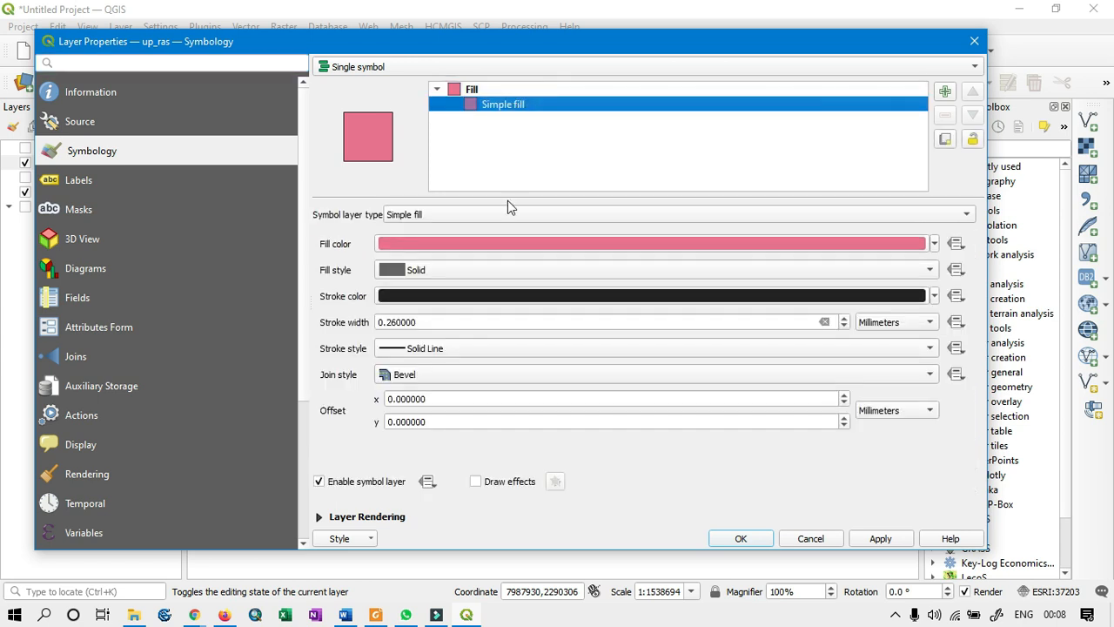
{"action": "left_click", "coordinate": [560, 272]}
{"action": "left_click", "coordinate": [564, 288]}
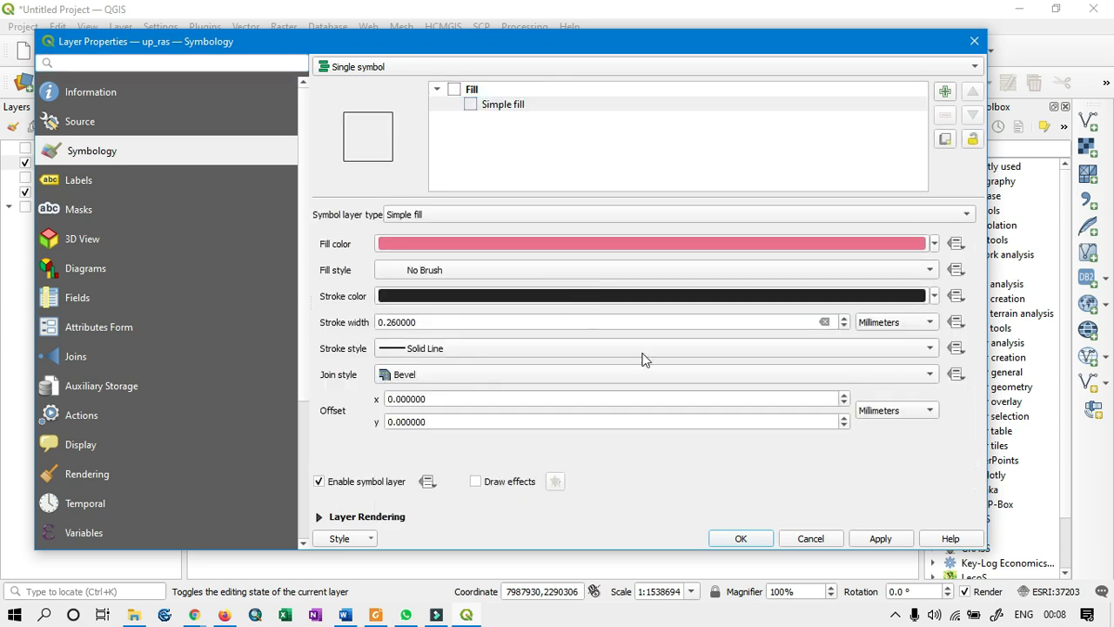
{"action": "left_click", "coordinate": [877, 538]}
{"action": "left_click", "coordinate": [749, 538]}
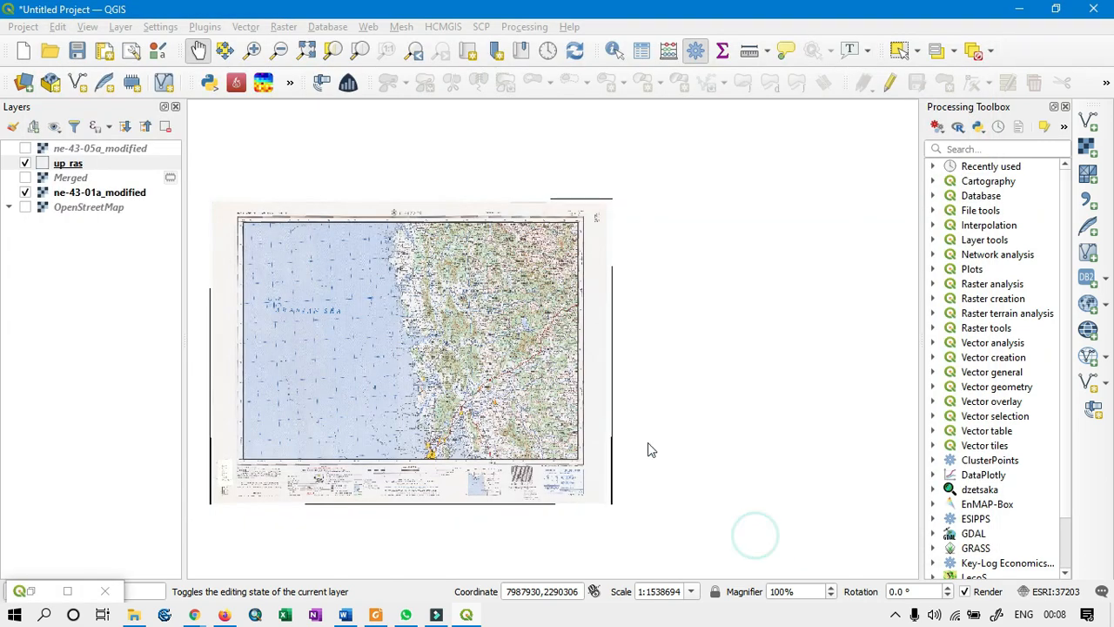
Change the up_ras simple fill's stroke colour to orange #ff4901 and apply it
{"action": "scroll", "coordinate": [232, 248], "scroll_direction": "up", "scroll_amount": 2}
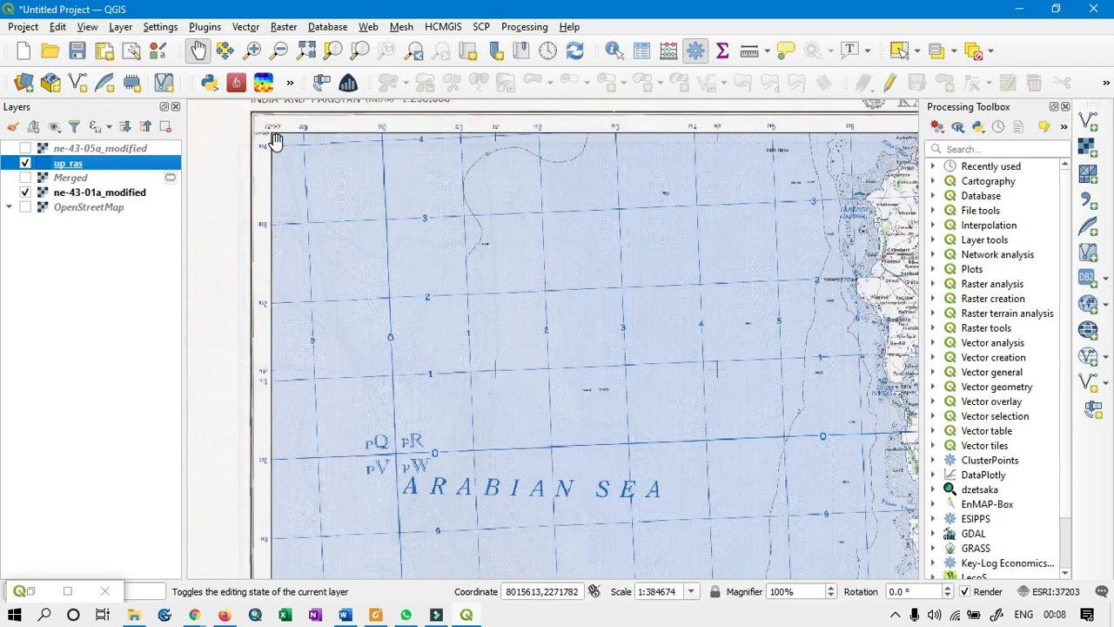
{"action": "scroll", "coordinate": [269, 141], "scroll_direction": "down", "scroll_amount": 1}
{"action": "scroll", "coordinate": [391, 222], "scroll_direction": "down", "scroll_amount": 1}
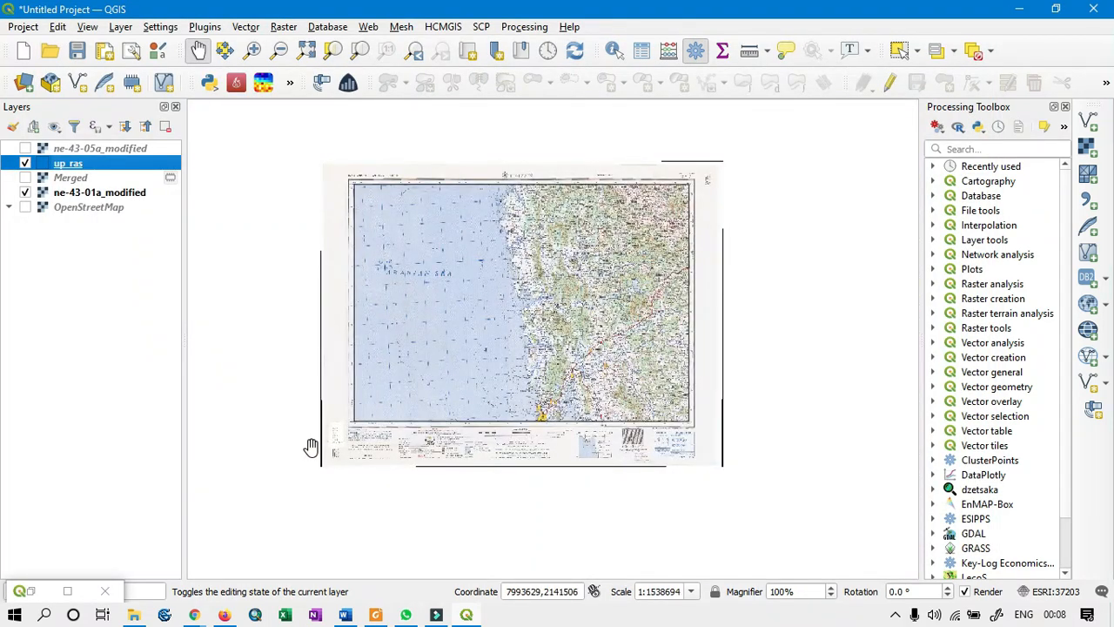
{"action": "scroll", "coordinate": [313, 445], "scroll_direction": "up", "scroll_amount": 1}
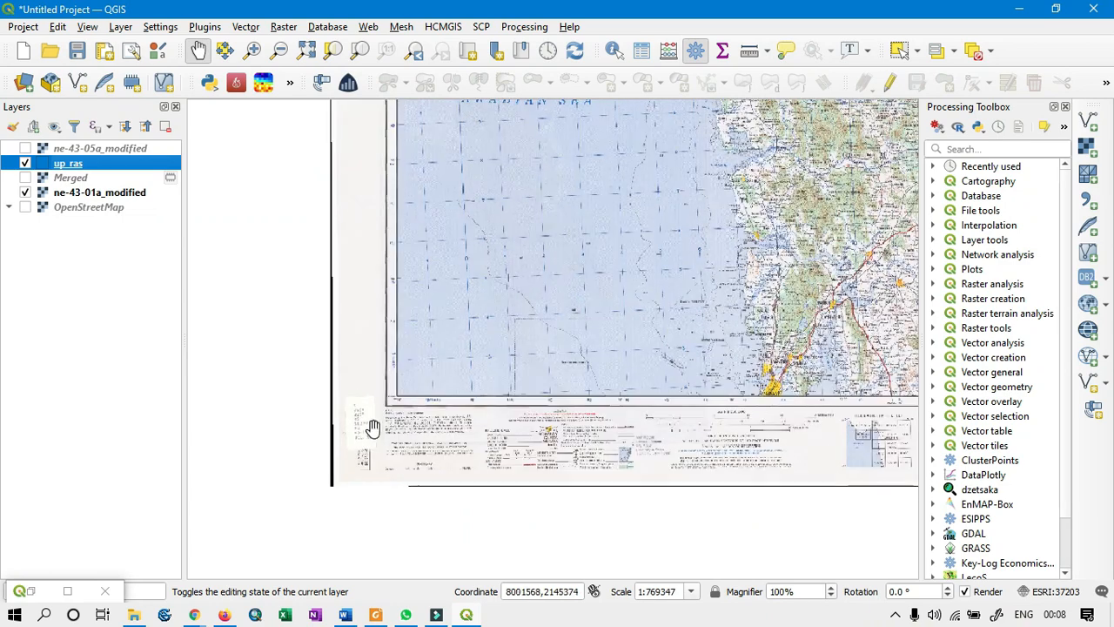
{"action": "right_click", "coordinate": [73, 167]}
{"action": "left_click", "coordinate": [184, 517]}
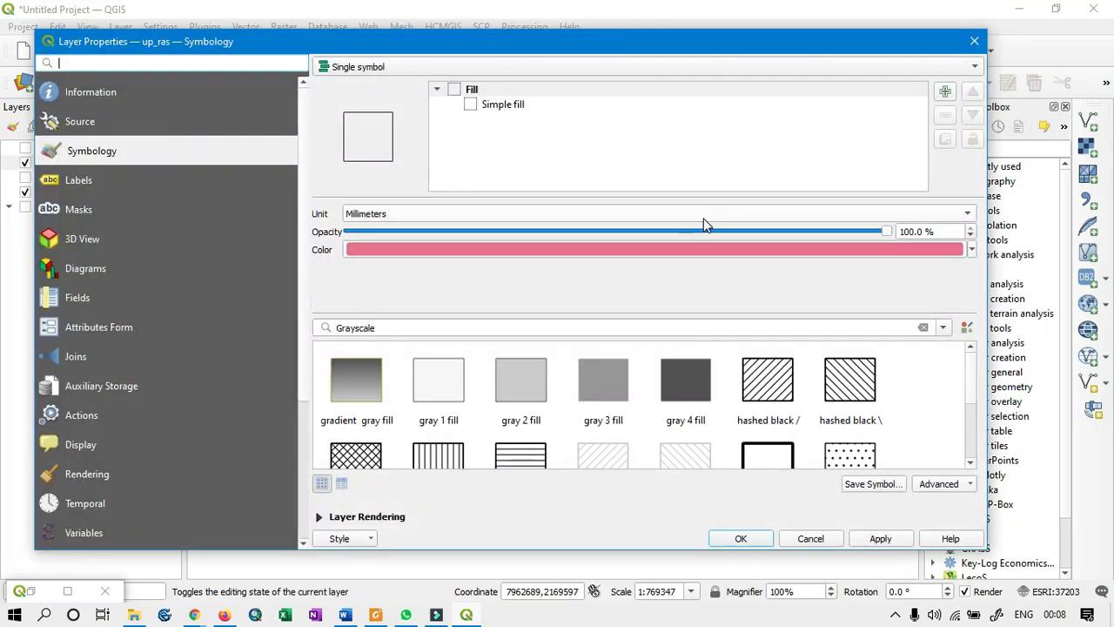
{"action": "left_click", "coordinate": [505, 90]}
{"action": "left_click", "coordinate": [519, 103]}
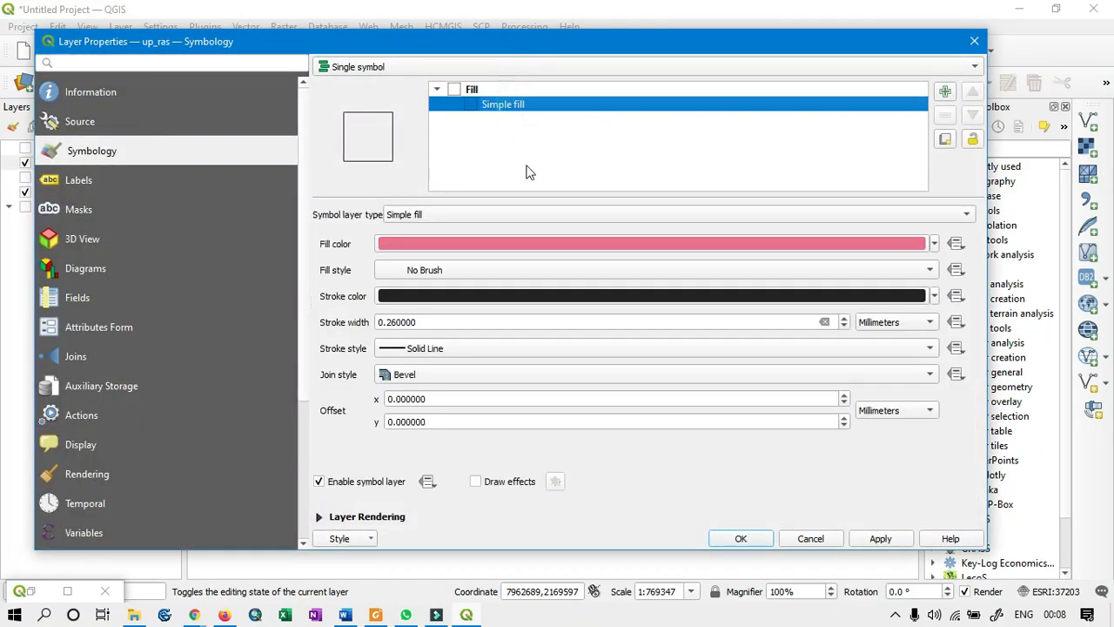
{"action": "left_click", "coordinate": [574, 295]}
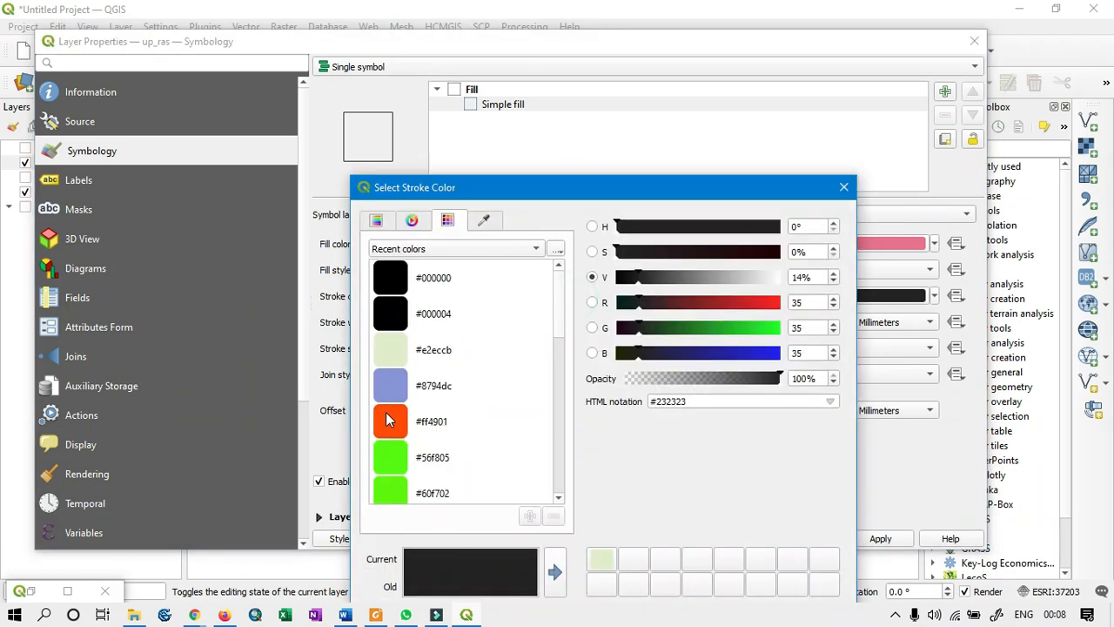
{"action": "left_click", "coordinate": [389, 418]}
{"action": "left_click_drag", "start_coordinate": [617, 187], "coordinate": [573, 66]}
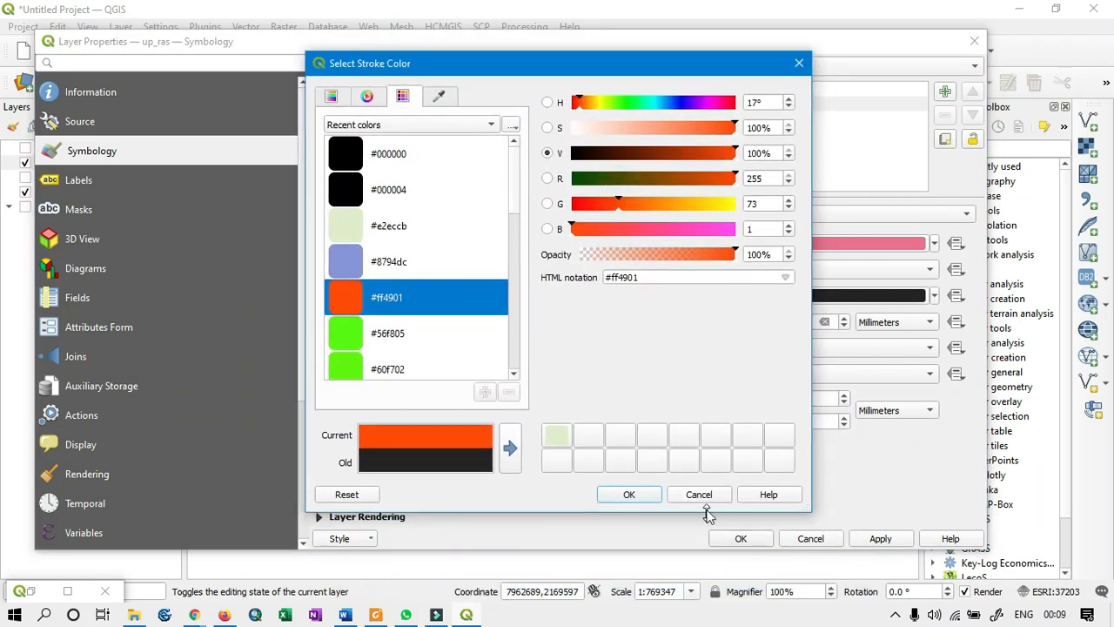
{"action": "left_click", "coordinate": [656, 494]}
{"action": "left_click", "coordinate": [880, 538]}
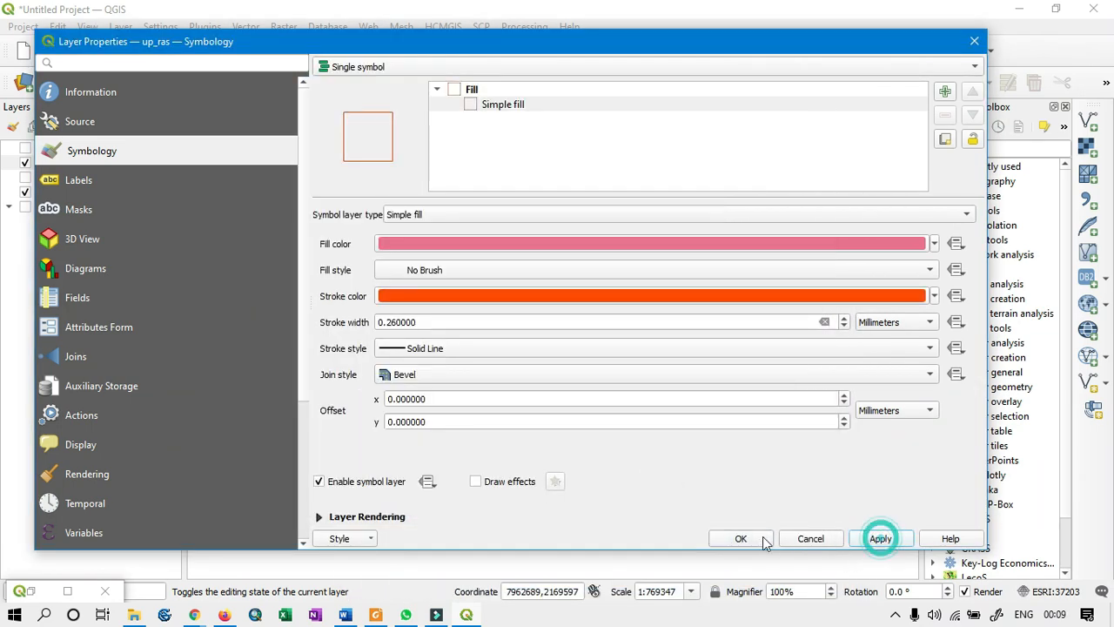
{"action": "left_click", "coordinate": [741, 538]}
Check the up_ras outline against the sheet's neatline, from the north-east corner along the northern edge to the north-west corner
{"action": "scroll", "coordinate": [319, 410], "scroll_direction": "down", "scroll_amount": 1}
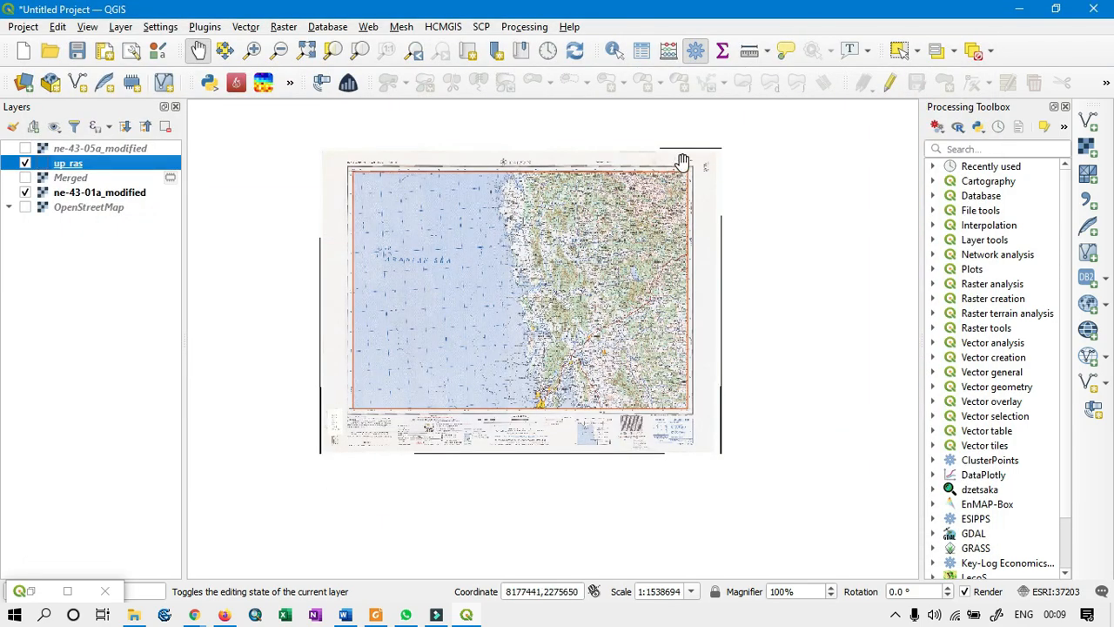
{"action": "scroll", "coordinate": [687, 161], "scroll_direction": "up", "scroll_amount": 1}
{"action": "scroll", "coordinate": [697, 156], "scroll_direction": "up", "scroll_amount": 4}
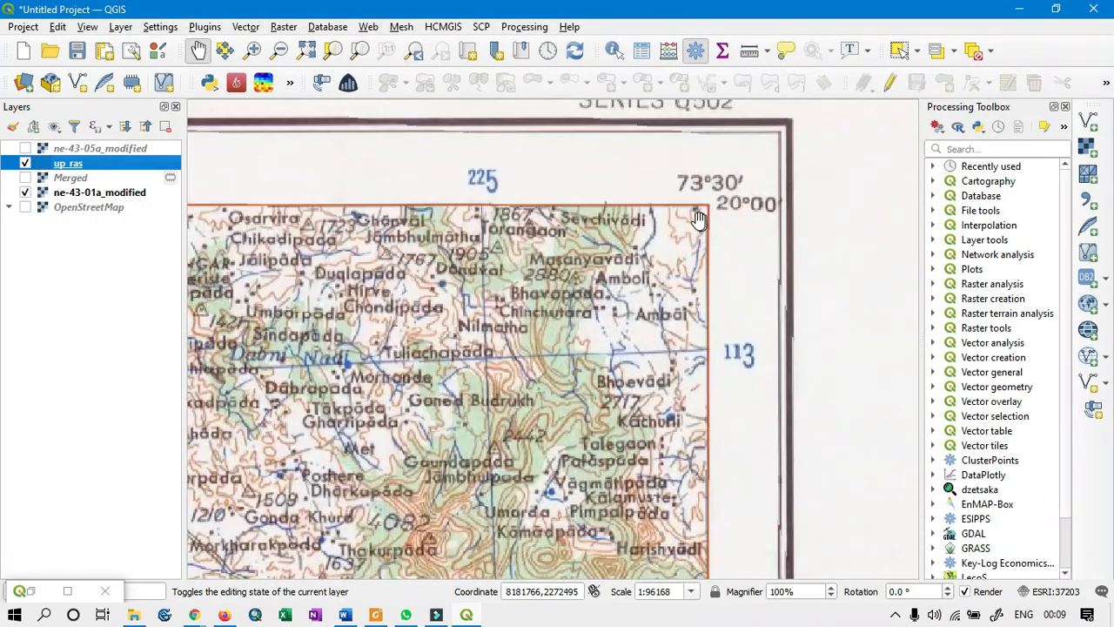
{"action": "scroll", "coordinate": [695, 218], "scroll_direction": "up", "scroll_amount": 1}
{"action": "scroll", "coordinate": [735, 179], "scroll_direction": "down", "scroll_amount": 5}
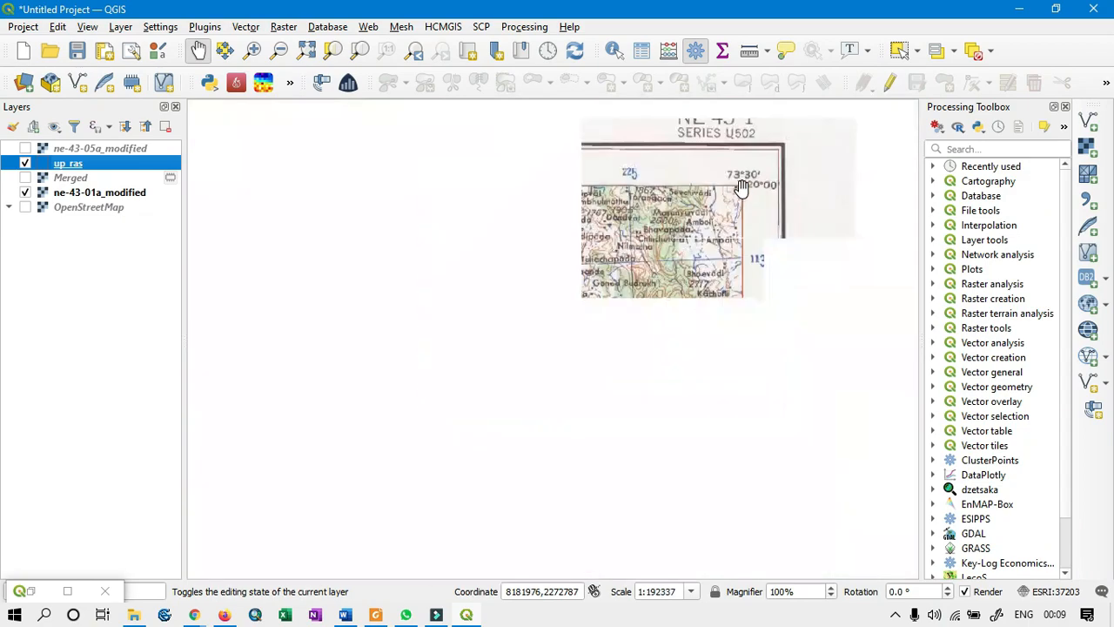
{"action": "scroll", "coordinate": [566, 186], "scroll_direction": "up", "scroll_amount": 5}
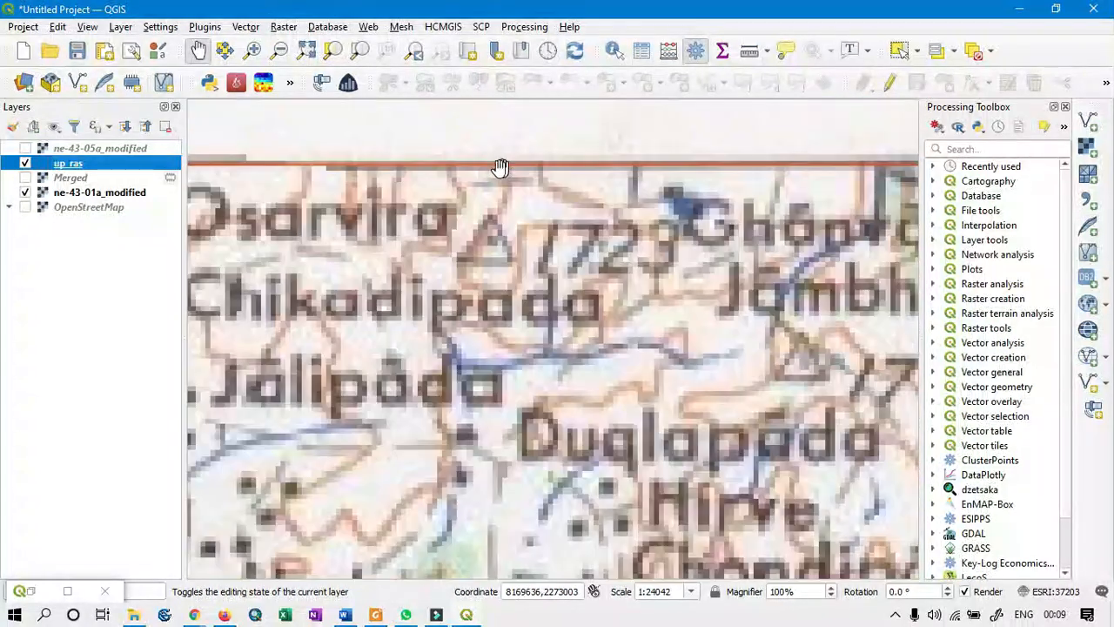
{"action": "left_click_drag", "start_coordinate": [483, 206], "coordinate": [870, 251]}
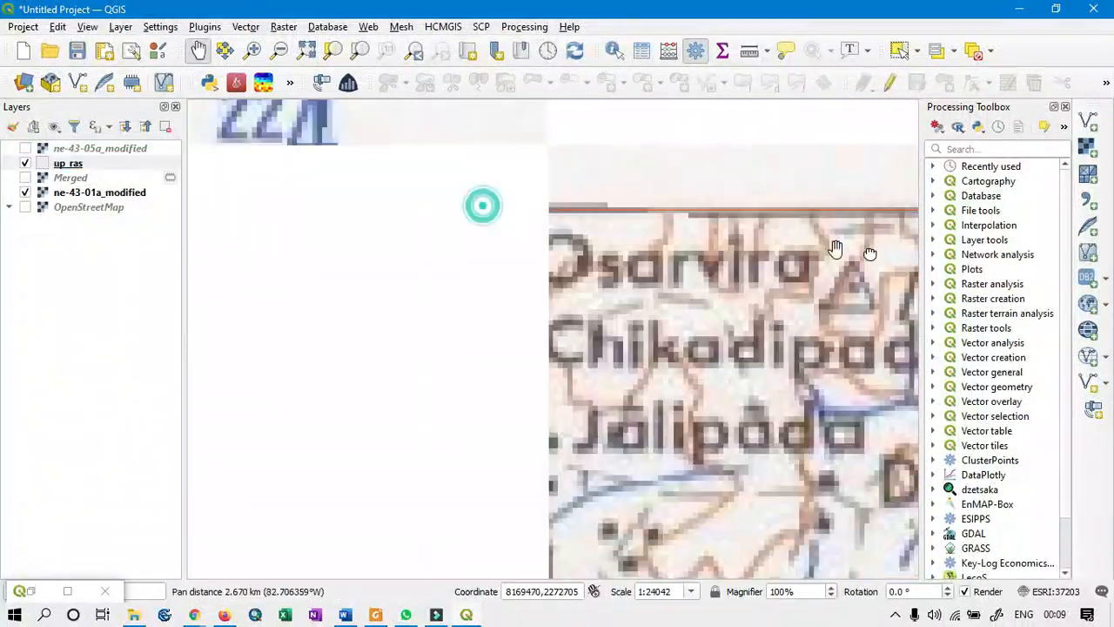
{"action": "left_click_drag", "start_coordinate": [644, 274], "coordinate": [928, 276]}
{"action": "scroll", "coordinate": [837, 280], "scroll_direction": "down", "scroll_amount": 2}
{"action": "left_click_drag", "start_coordinate": [627, 302], "coordinate": [893, 291]}
{"action": "left_click_drag", "start_coordinate": [599, 282], "coordinate": [872, 253]}
{"action": "left_click_drag", "start_coordinate": [475, 240], "coordinate": [814, 222]}
{"action": "scroll", "coordinate": [569, 223], "scroll_direction": "down", "scroll_amount": 2}
{"action": "left_click_drag", "start_coordinate": [300, 229], "coordinate": [892, 243]}
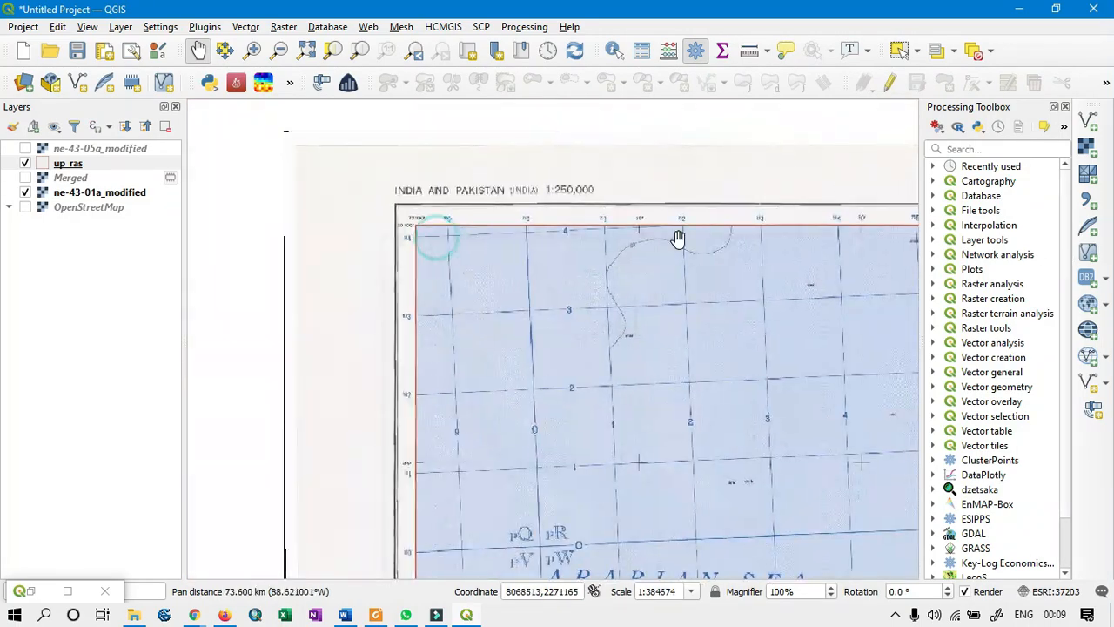
{"action": "scroll", "coordinate": [389, 199], "scroll_direction": "up", "scroll_amount": 1}
{"action": "scroll", "coordinate": [425, 209], "scroll_direction": "up", "scroll_amount": 1}
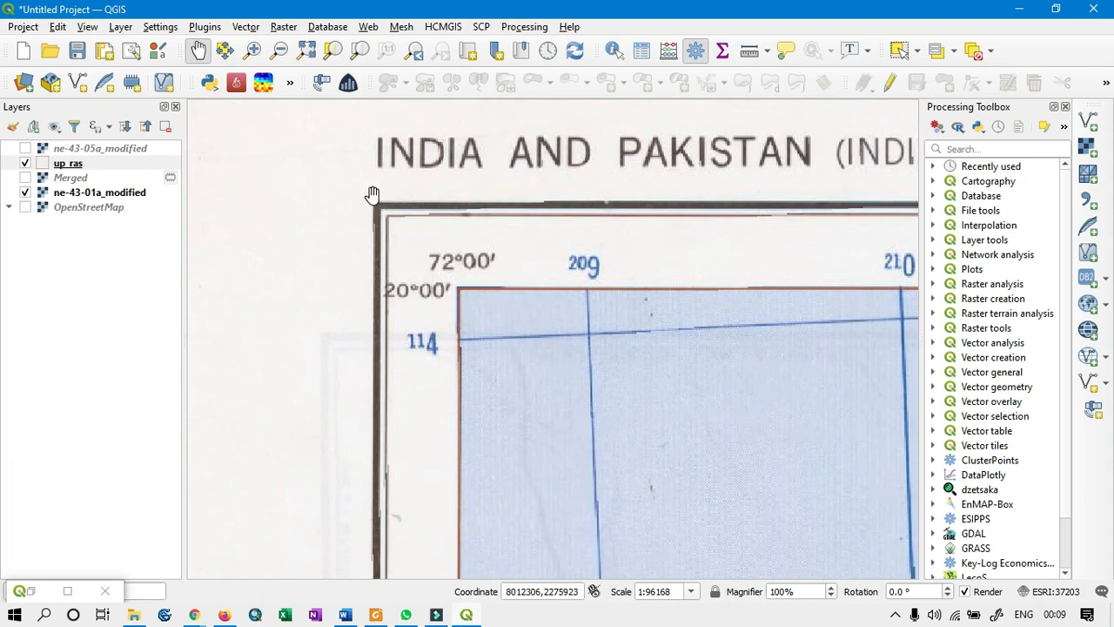
{"action": "scroll", "coordinate": [348, 193], "scroll_direction": "down", "scroll_amount": 2}
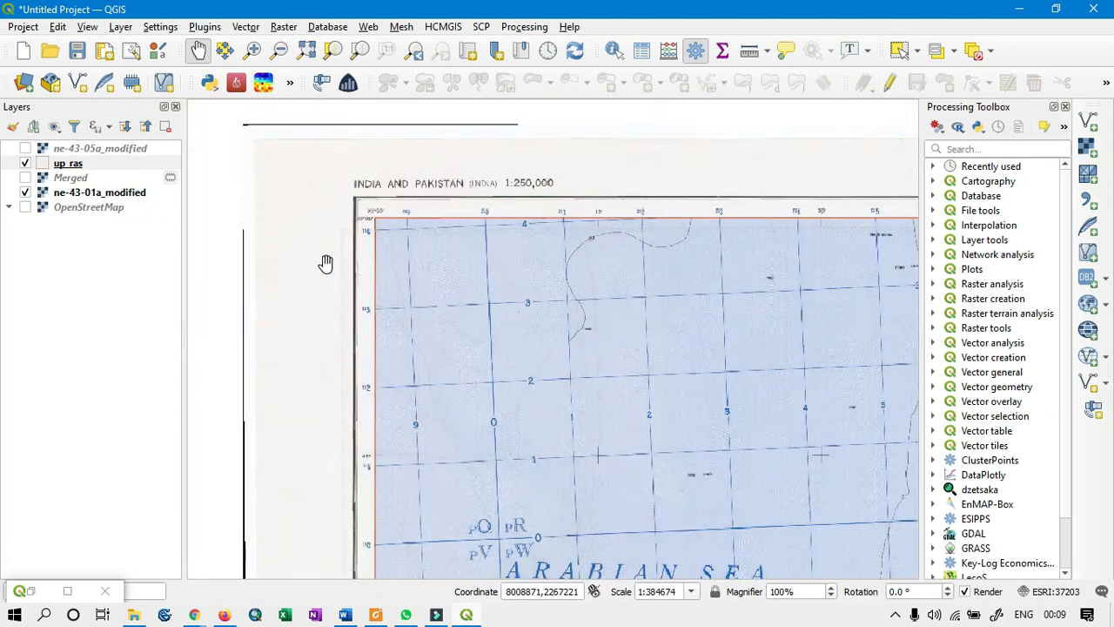
{"action": "scroll", "coordinate": [307, 256], "scroll_direction": "down", "scroll_amount": 2}
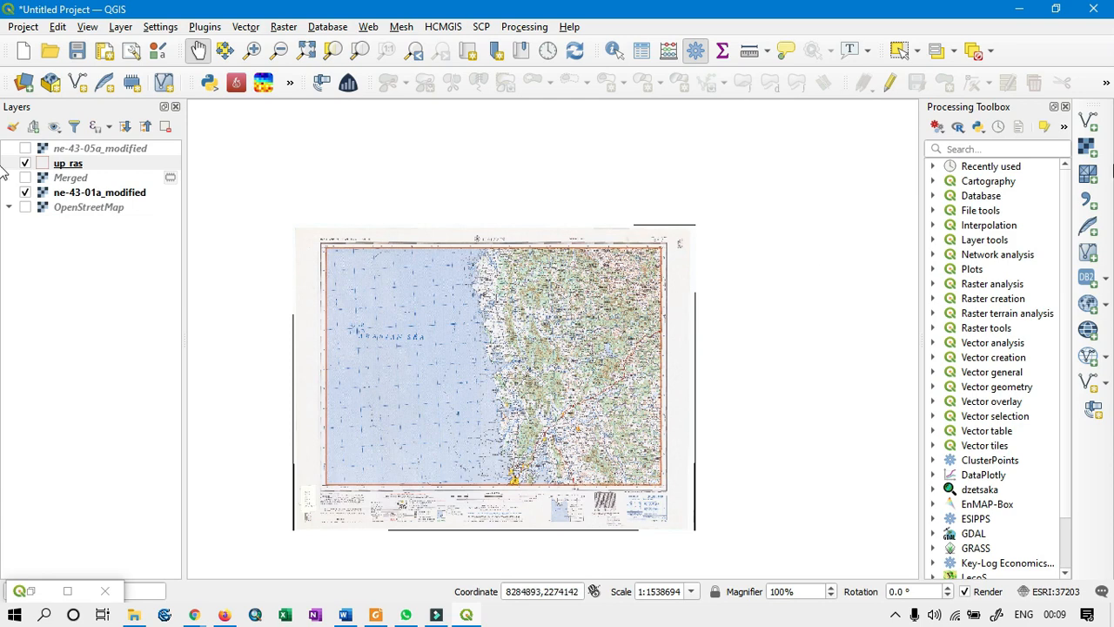
Set up Clip Raster by Mask Layer with ne-43-01a_modified as the input layer and up_ras as the mask layer
{"action": "left_click", "coordinate": [278, 29]}
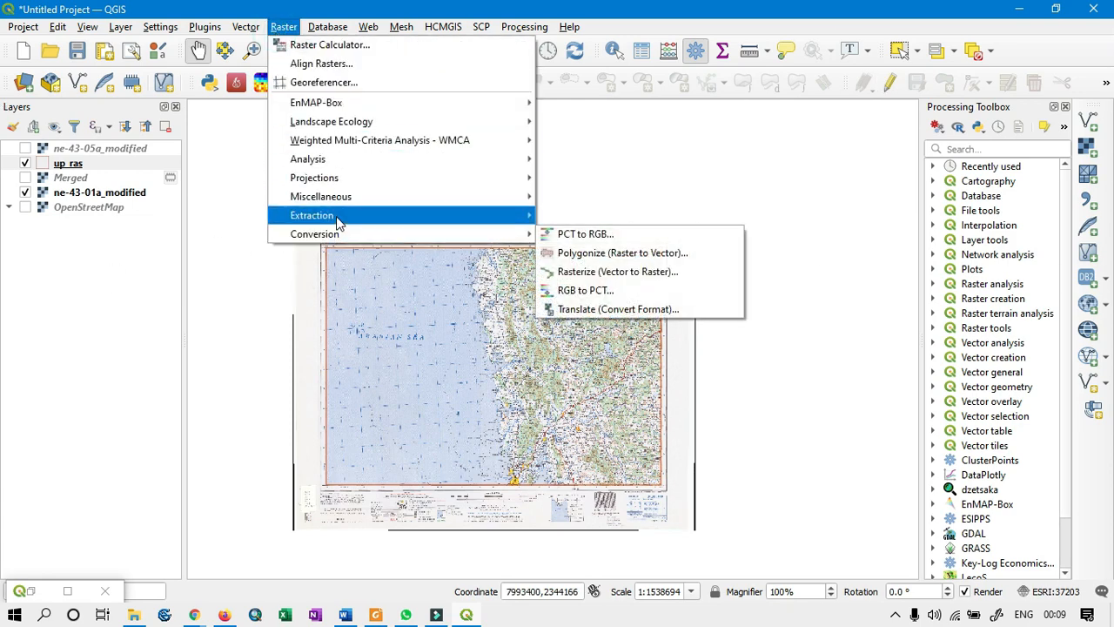
{"action": "mouse_move", "coordinate": [340, 223]}
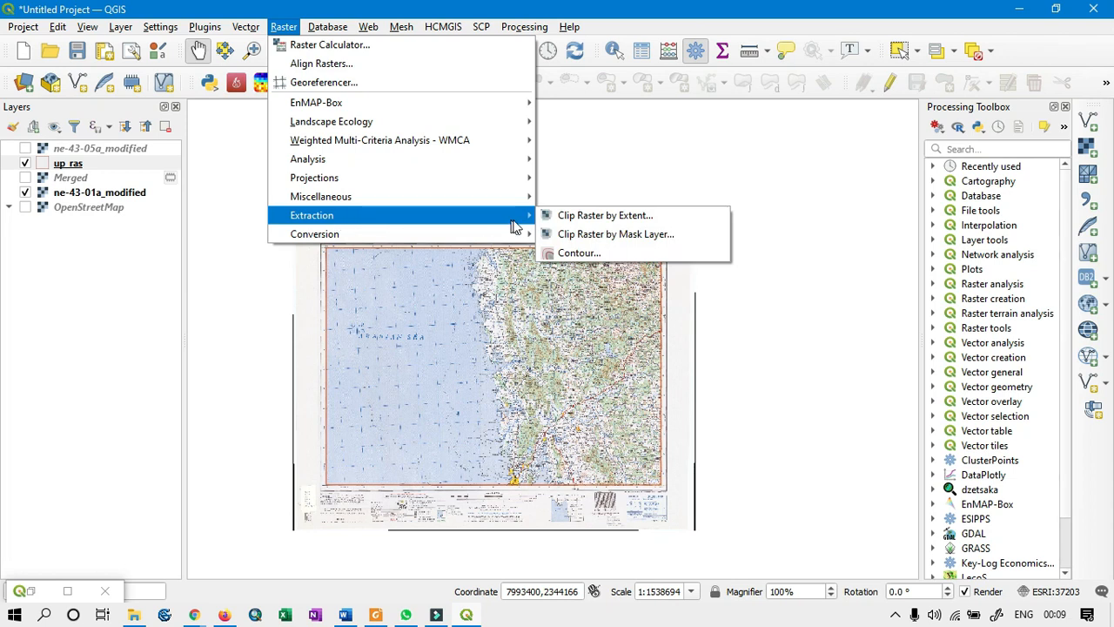
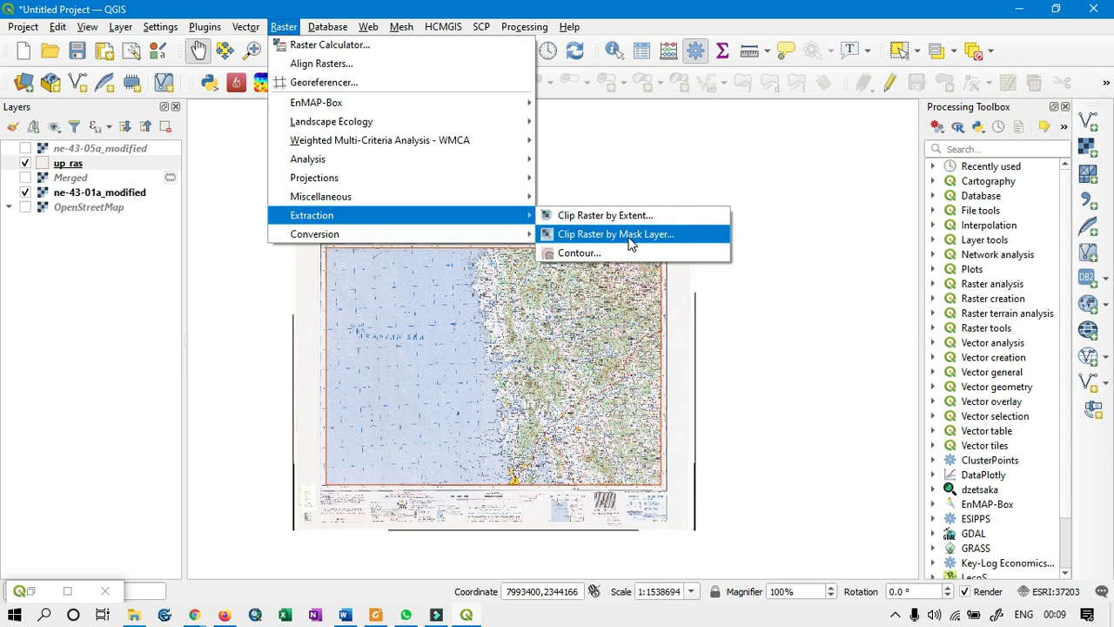
{"action": "left_click", "coordinate": [630, 237]}
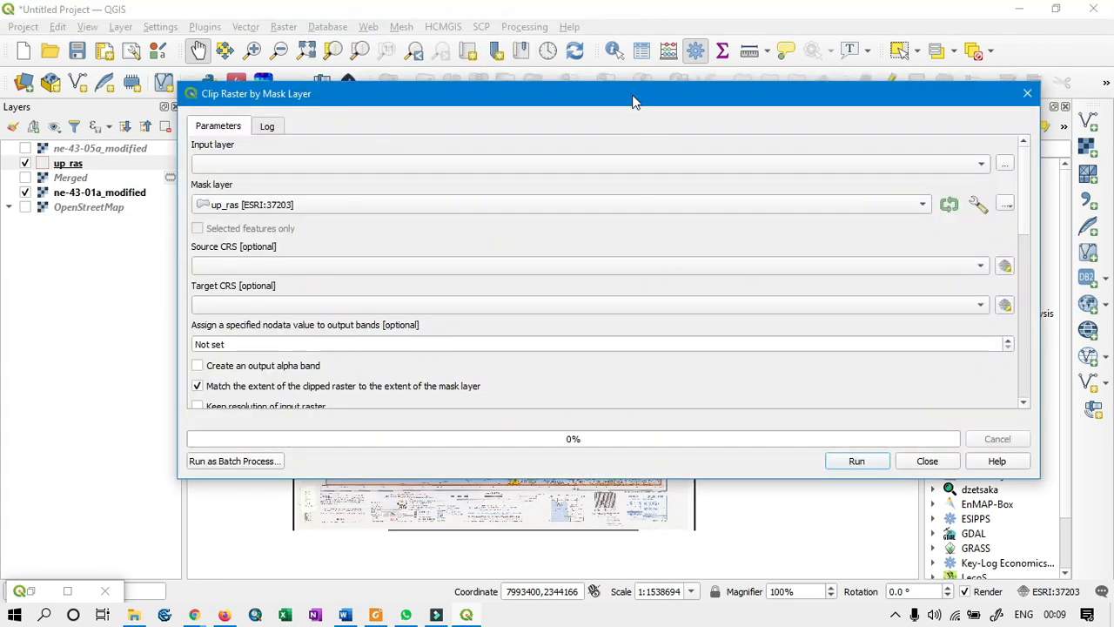
{"action": "left_click_drag", "start_coordinate": [632, 96], "coordinate": [640, 93]}
{"action": "left_click", "coordinate": [874, 126]}
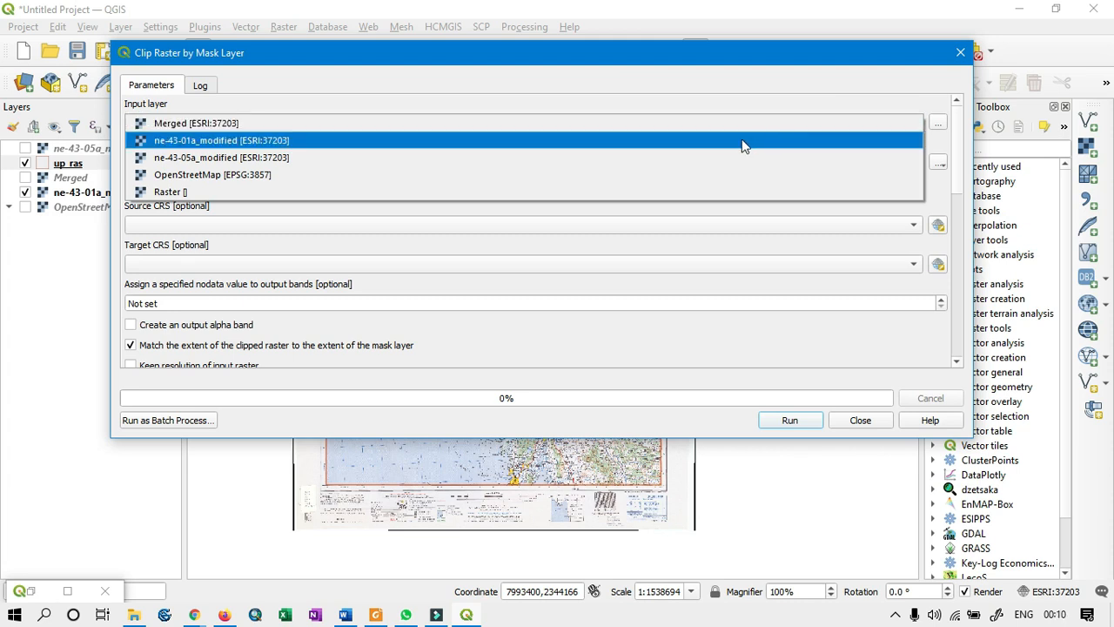
{"action": "left_click", "coordinate": [615, 53]}
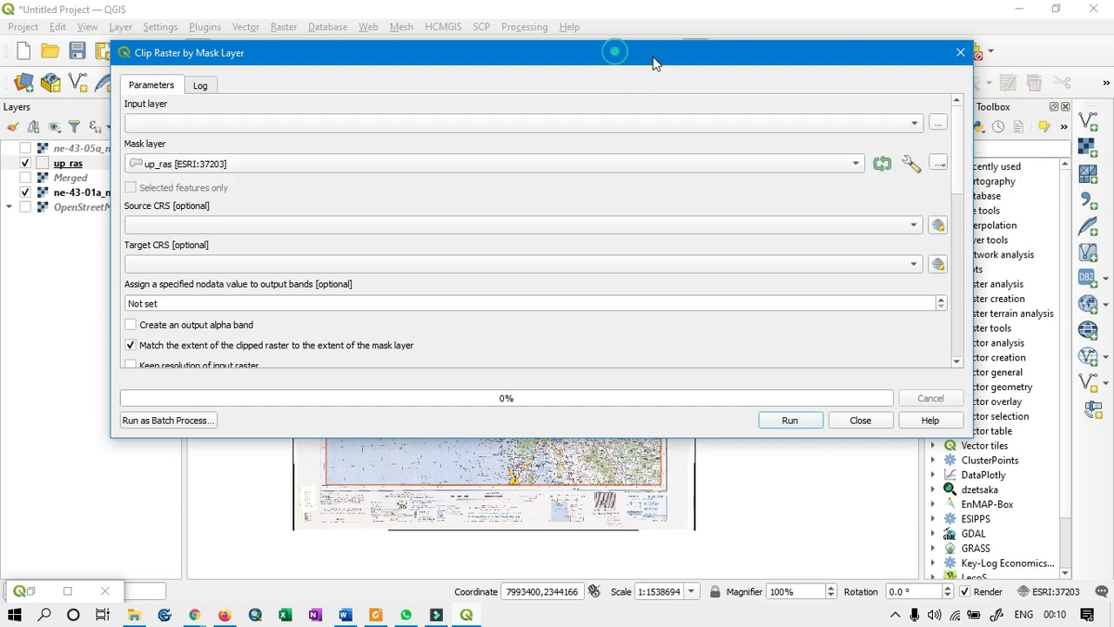
{"action": "left_click_drag", "start_coordinate": [708, 55], "coordinate": [903, 67]}
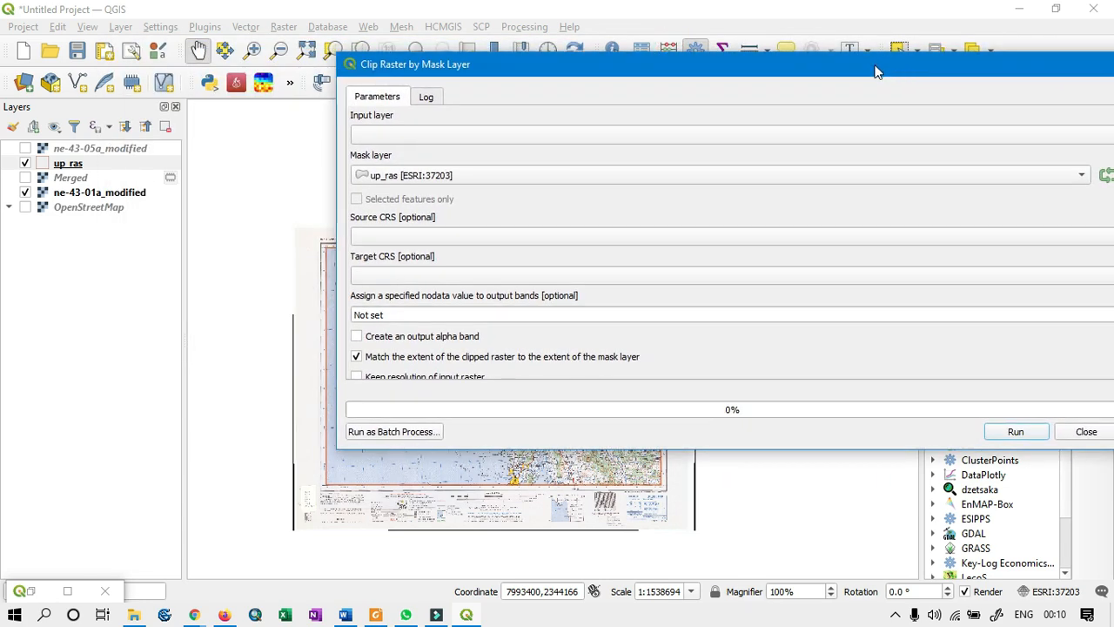
{"action": "left_click", "coordinate": [593, 140]}
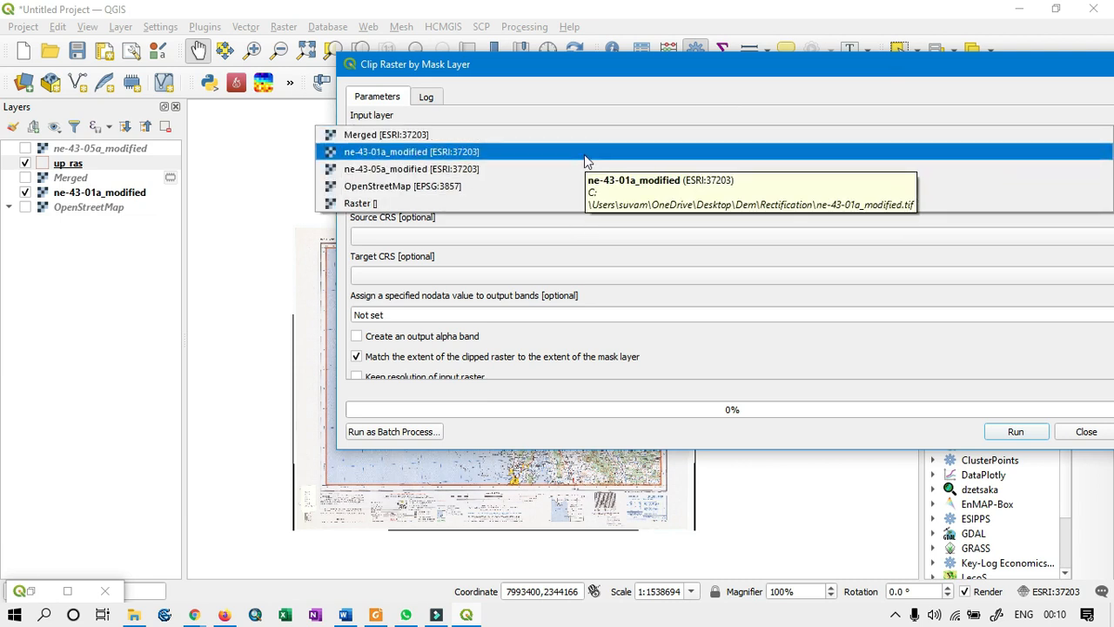
{"action": "left_click", "coordinate": [584, 154]}
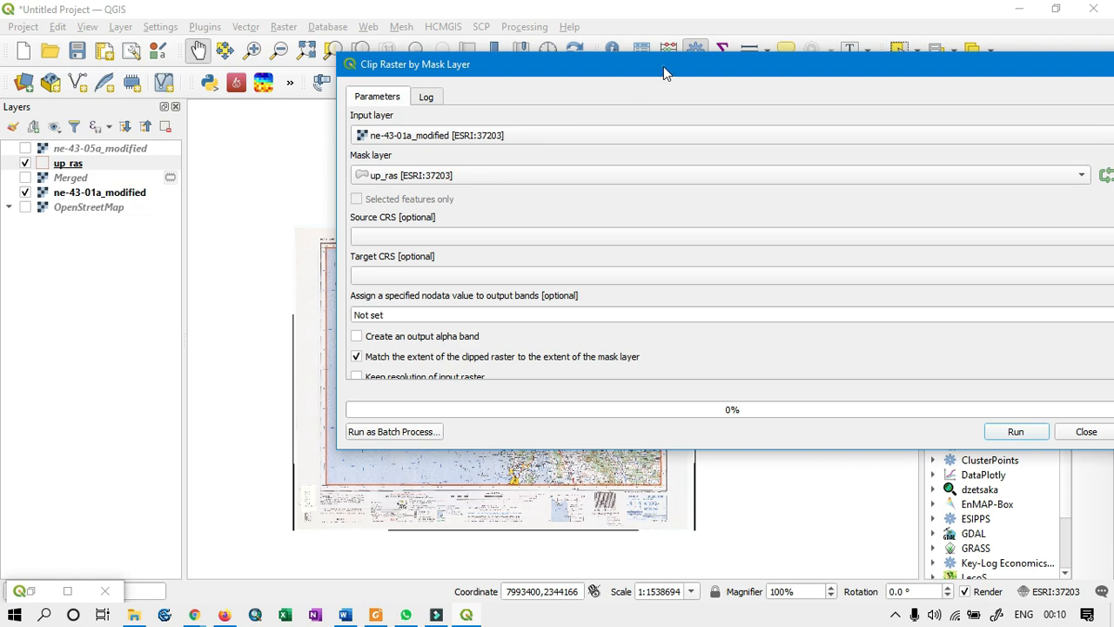
{"action": "left_click_drag", "start_coordinate": [663, 66], "coordinate": [502, 61]}
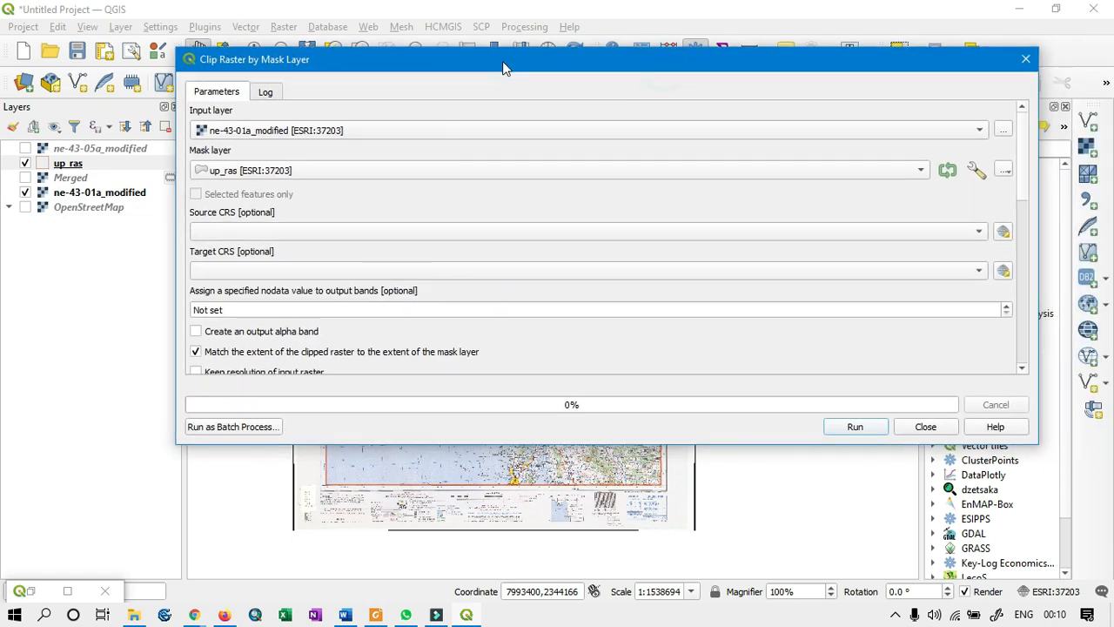
{"action": "left_click", "coordinate": [320, 174]}
{"action": "left_click", "coordinate": [462, 150]}
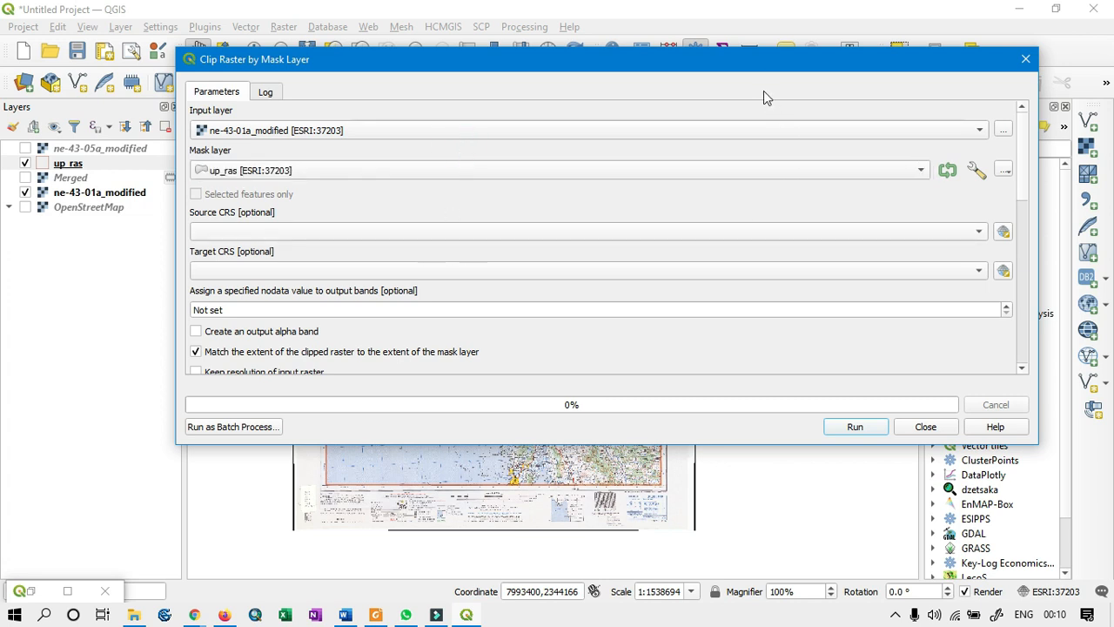
{"action": "left_click_drag", "start_coordinate": [760, 68], "coordinate": [740, 64]}
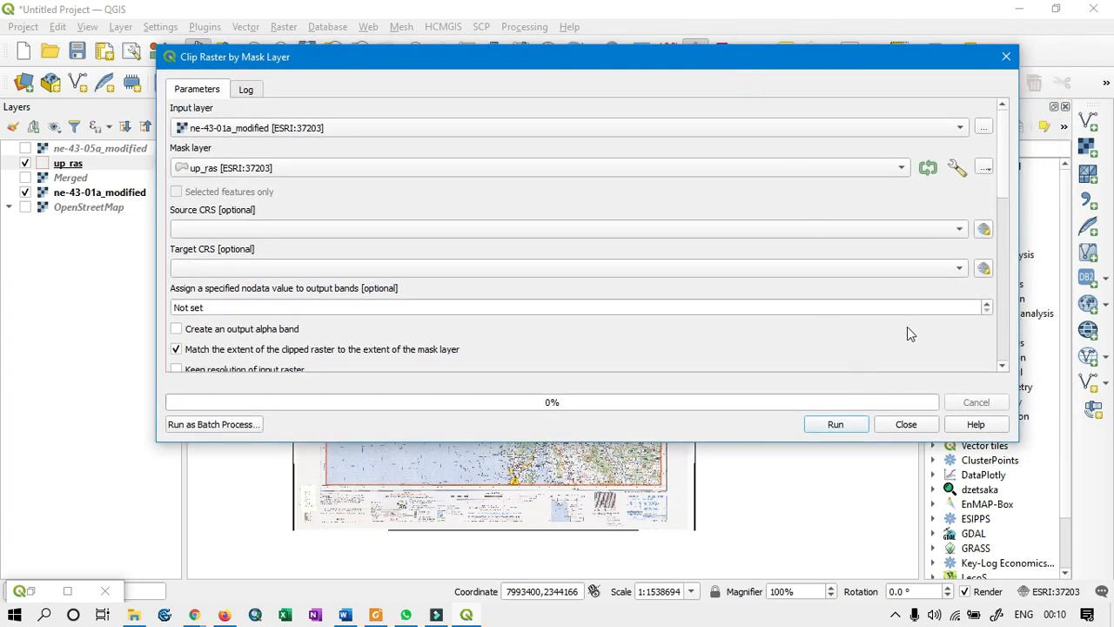
Save the clipped output as Masked_upper.tif in the Rectification folder, run the clip and close the tool
{"action": "left_click_drag", "start_coordinate": [1005, 179], "coordinate": [1014, 351]}
{"action": "left_click", "coordinate": [984, 263]}
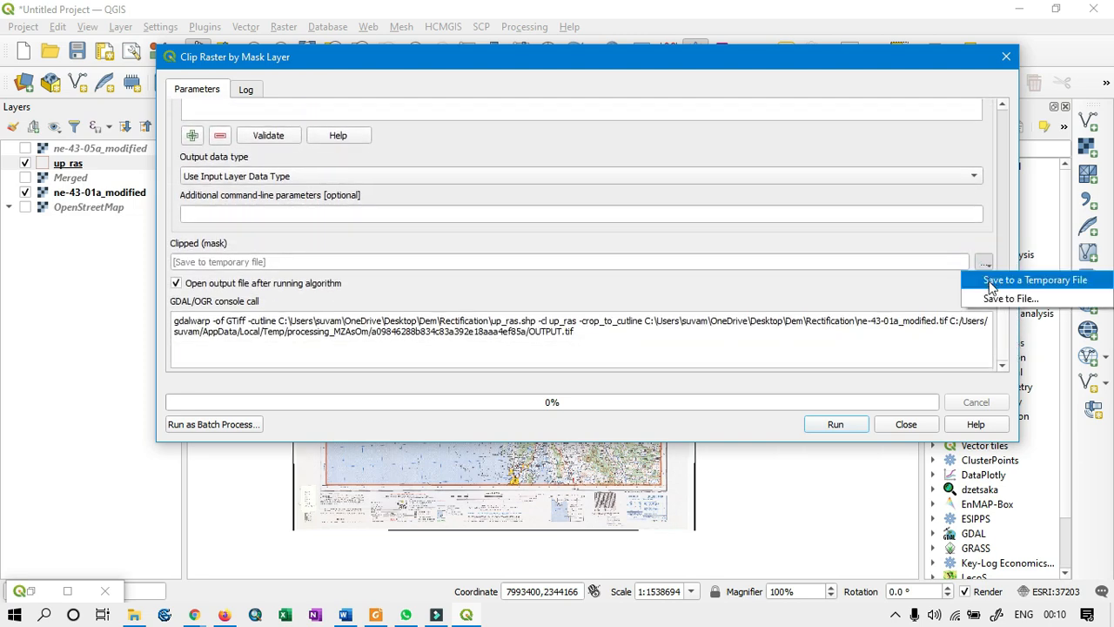
{"action": "left_click", "coordinate": [931, 287]}
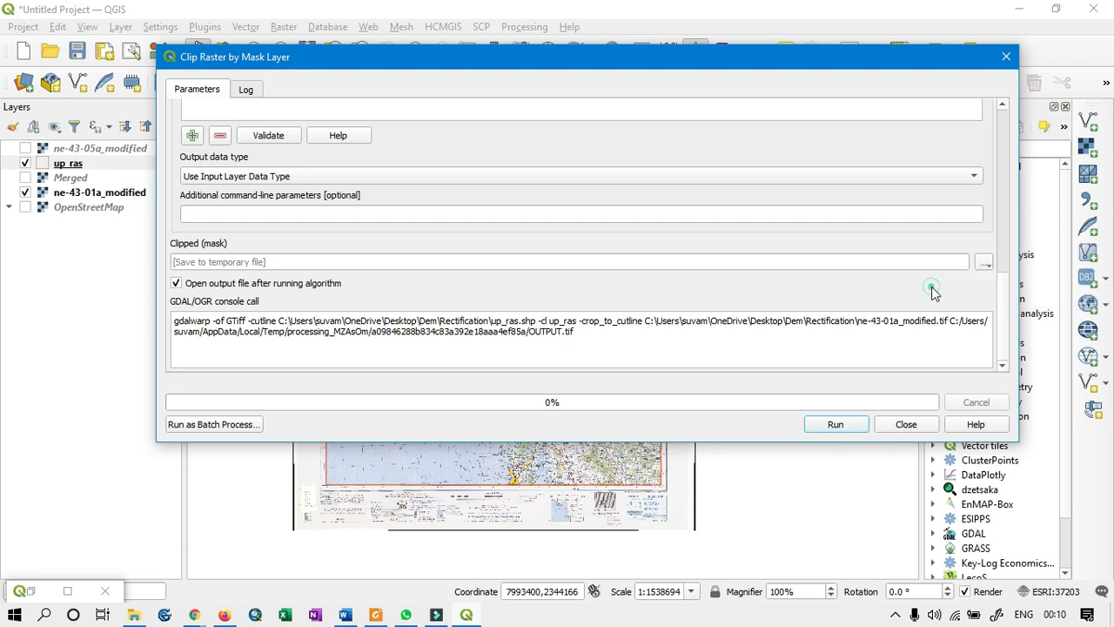
{"action": "left_click", "coordinate": [986, 264]}
{"action": "left_click", "coordinate": [1003, 298]}
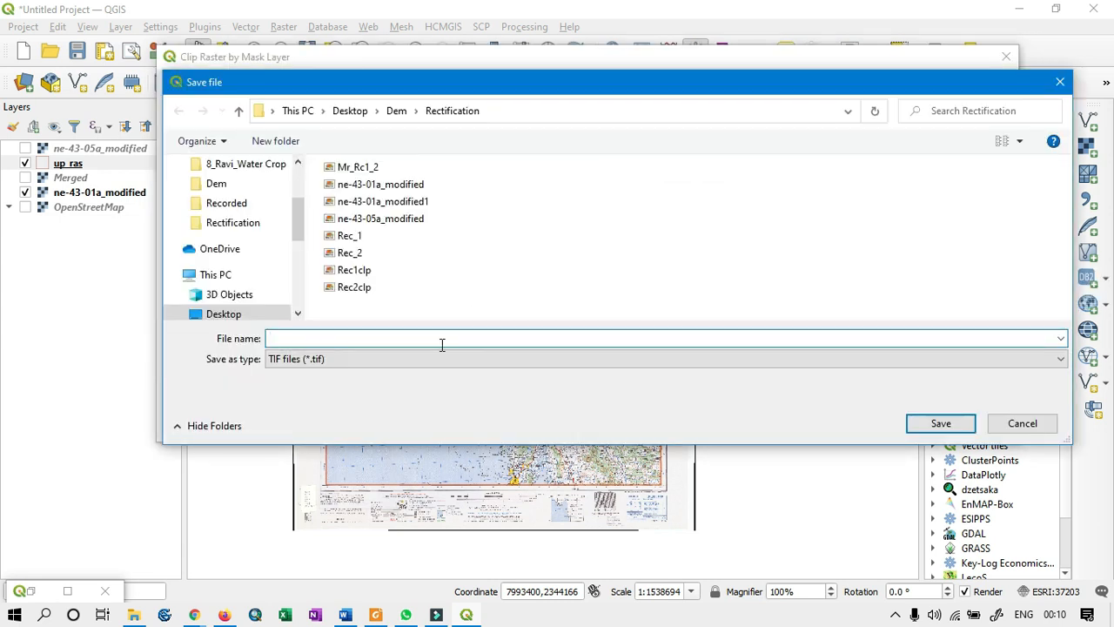
{"action": "left_click", "coordinate": [442, 342]}
{"action": "type", "text": "Masked_upper"}
{"action": "key", "text": "Return"}
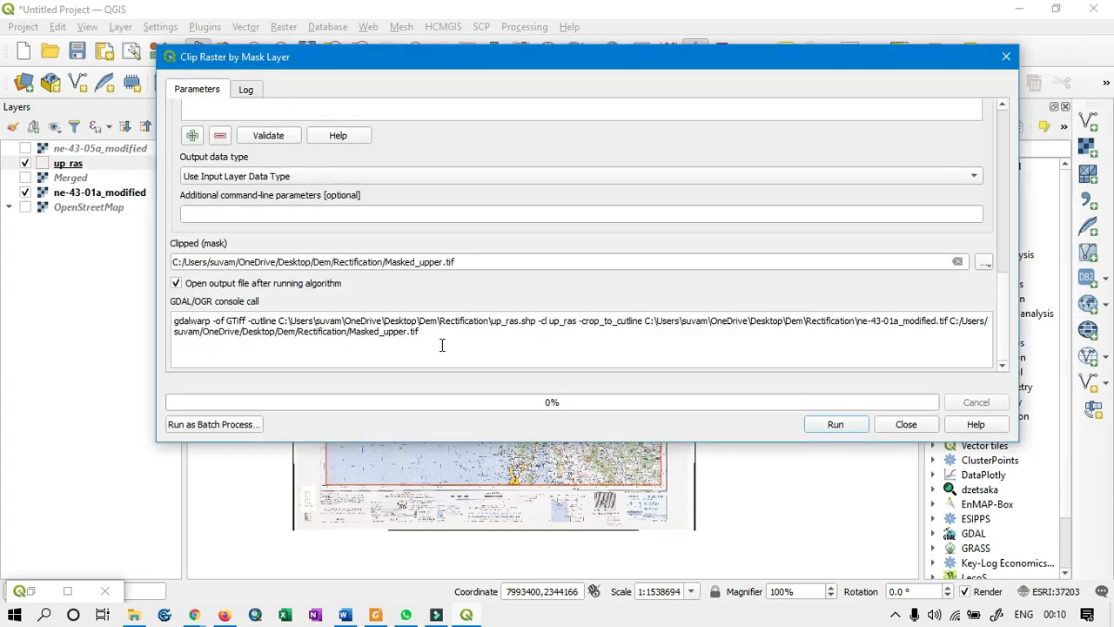
{"action": "left_click", "coordinate": [849, 425]}
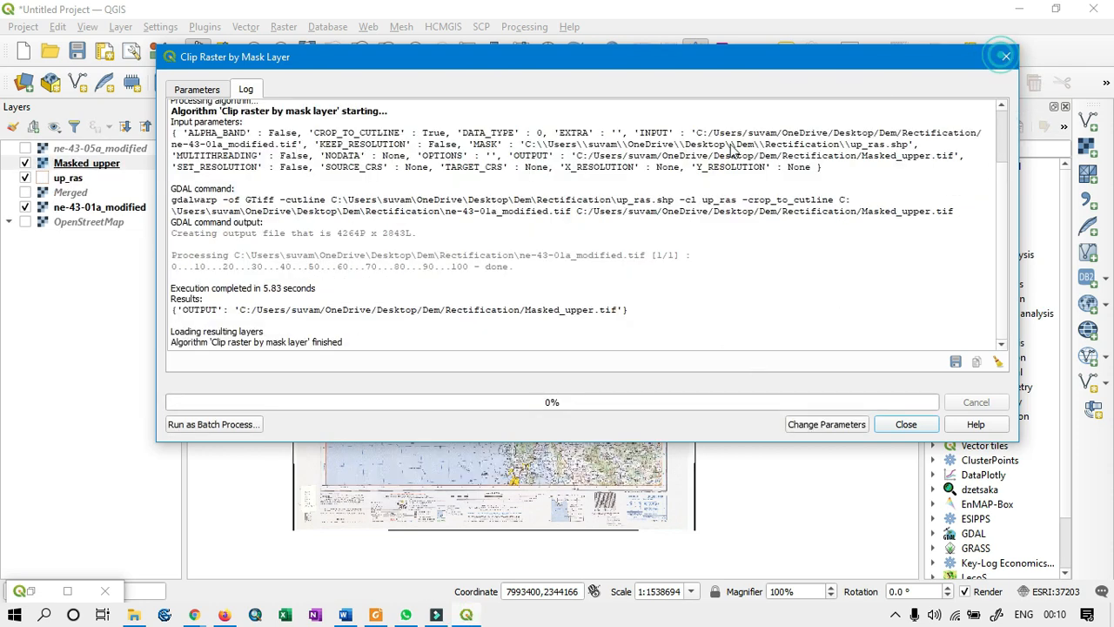
{"action": "left_click", "coordinate": [1005, 57]}
Hide the up_ras and ne-43-01a_modified layers and inspect the southern and northern edges of the clipped Masked_upper raster
{"action": "left_click", "coordinate": [26, 179]}
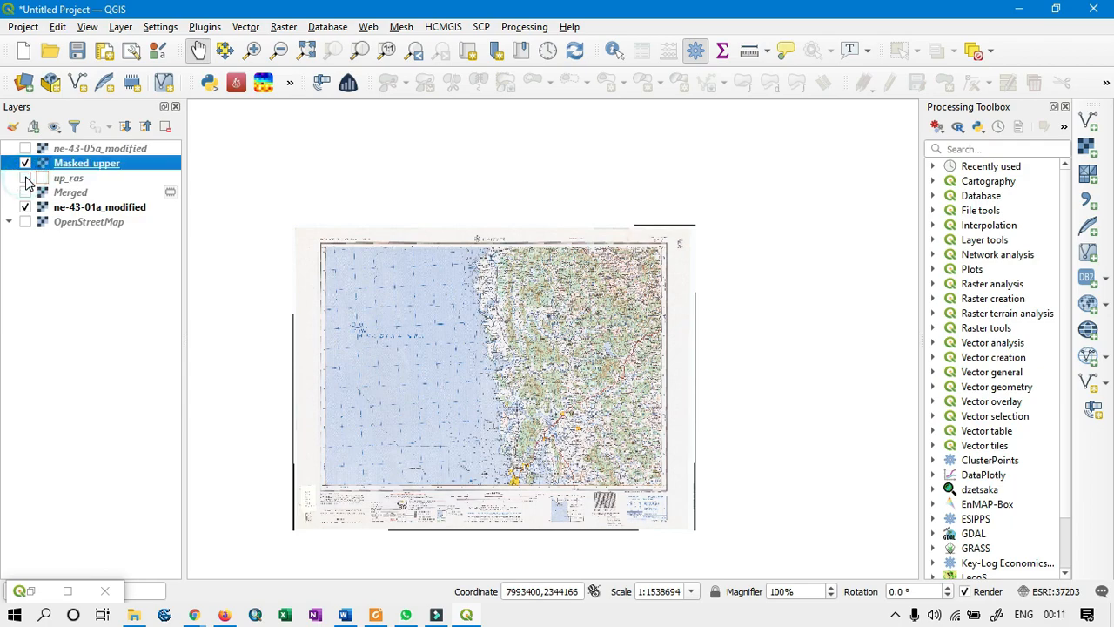
{"action": "left_click", "coordinate": [25, 207]}
{"action": "scroll", "coordinate": [475, 487], "scroll_direction": "up", "scroll_amount": 2}
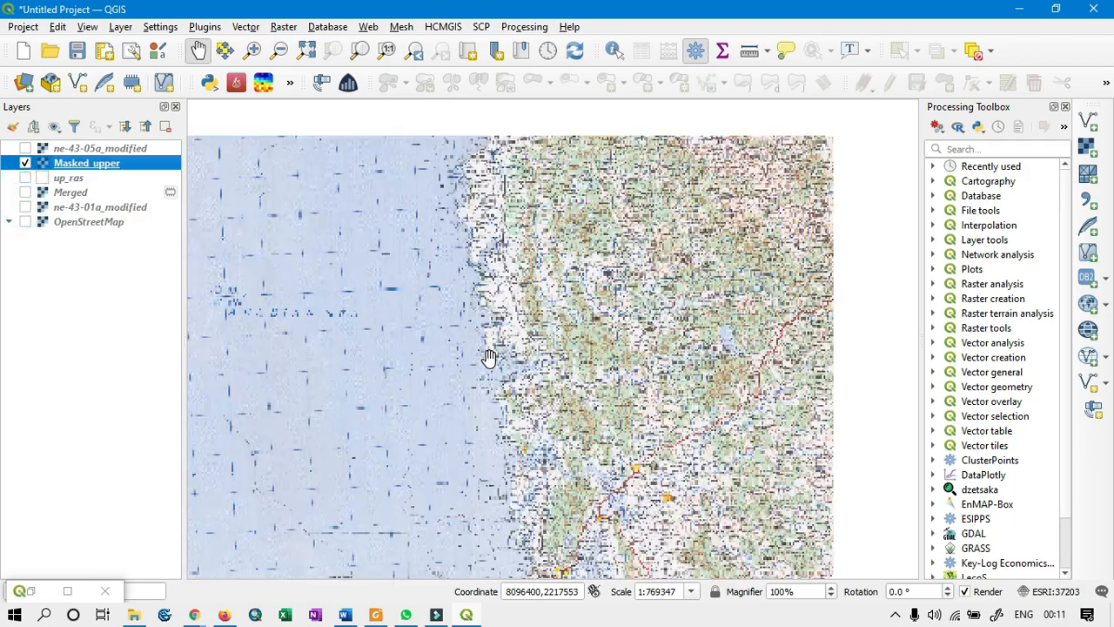
{"action": "left_click_drag", "start_coordinate": [475, 507], "coordinate": [568, 416]}
{"action": "scroll", "coordinate": [568, 416], "scroll_direction": "up", "scroll_amount": 2}
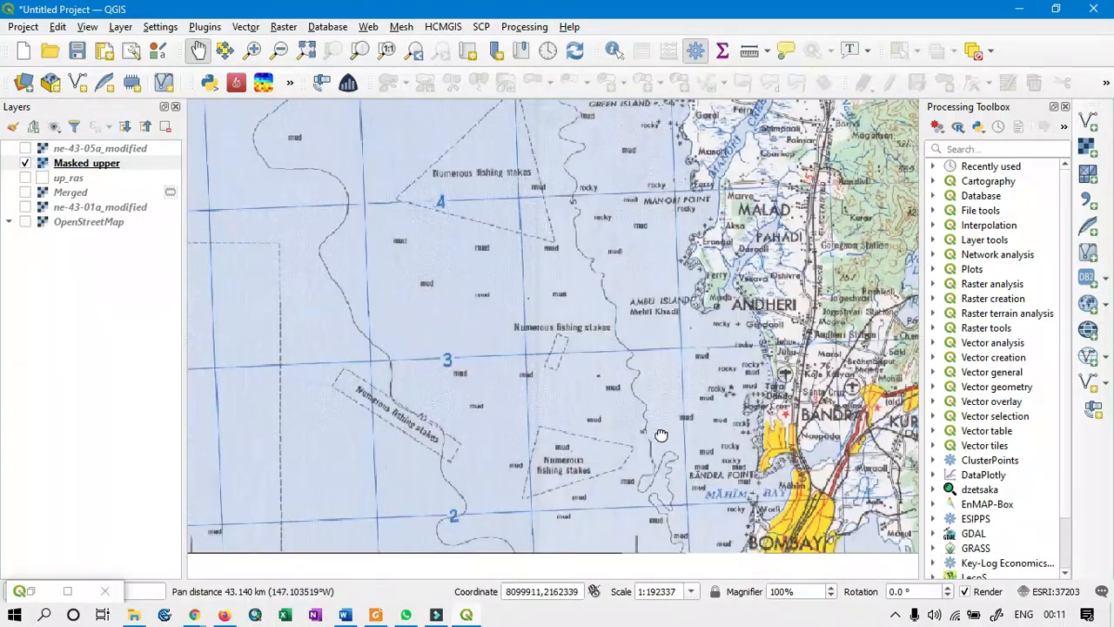
{"action": "left_click_drag", "start_coordinate": [887, 500], "coordinate": [652, 370]}
{"action": "scroll", "coordinate": [640, 361], "scroll_direction": "down", "scroll_amount": 2}
{"action": "left_click_drag", "start_coordinate": [557, 241], "coordinate": [597, 405]}
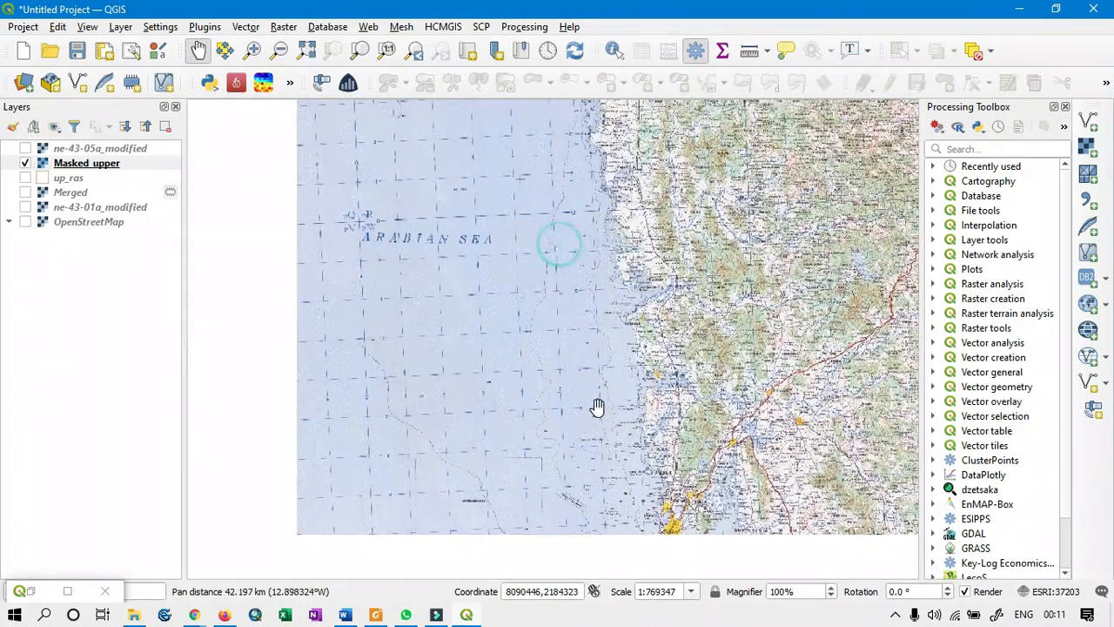
{"action": "scroll", "coordinate": [547, 308], "scroll_direction": "down", "scroll_amount": 2}
{"action": "scroll", "coordinate": [629, 253], "scroll_direction": "up", "scroll_amount": 1}
{"action": "scroll", "coordinate": [528, 244], "scroll_direction": "up", "scroll_amount": 1}
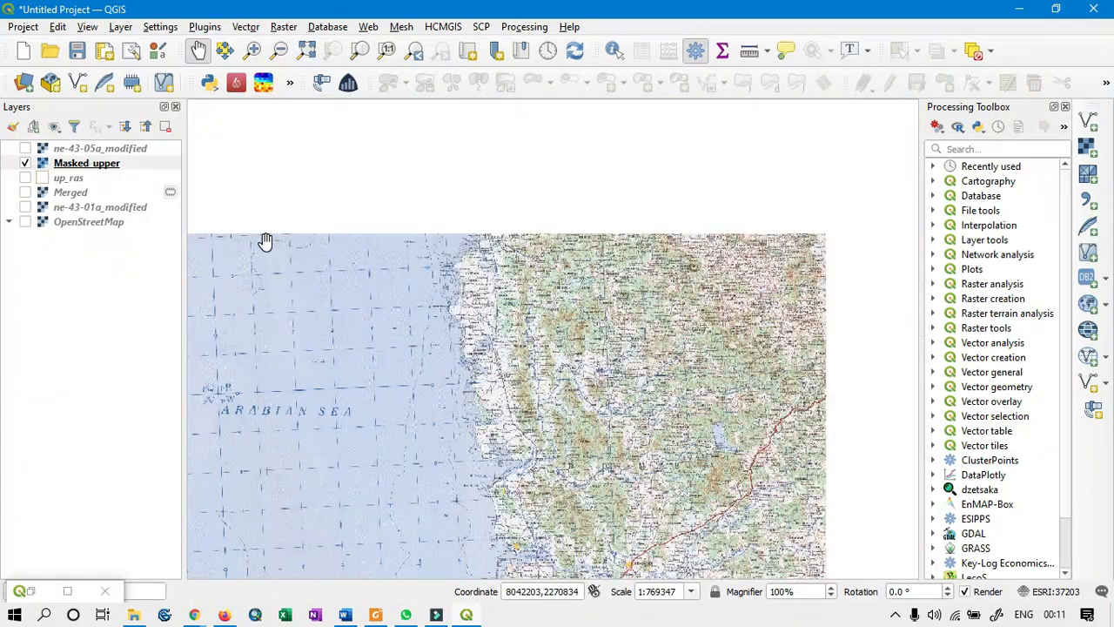
{"action": "left_click_drag", "start_coordinate": [305, 272], "coordinate": [355, 220]}
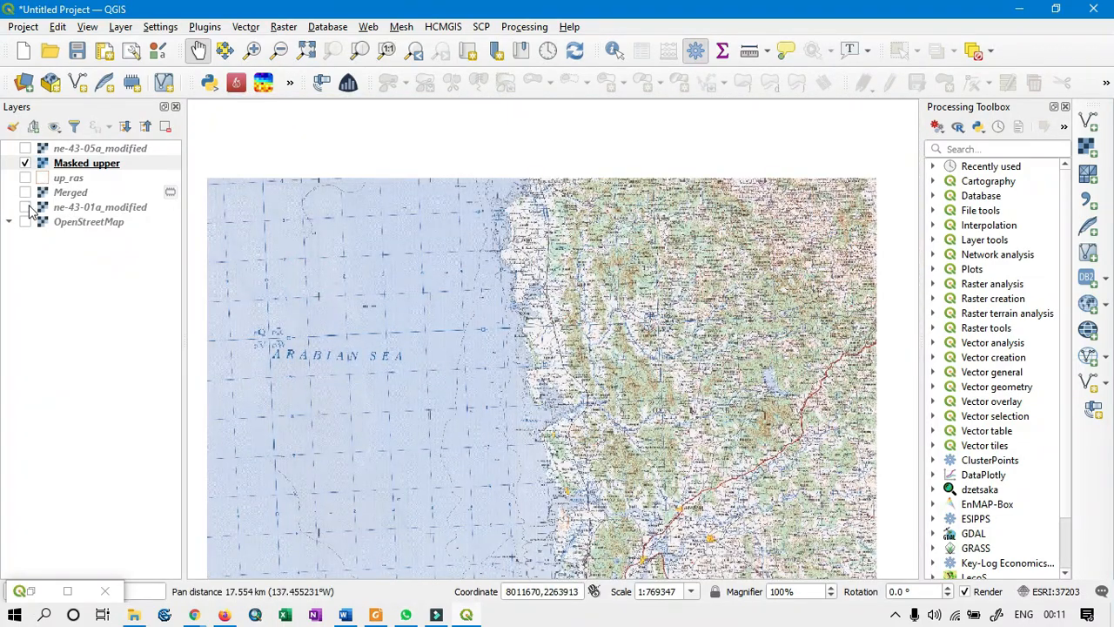
Show ne-43-01a_modified beneath Masked_upper and compare the two at the northern edge and the south-west corner
{"action": "left_click", "coordinate": [26, 206]}
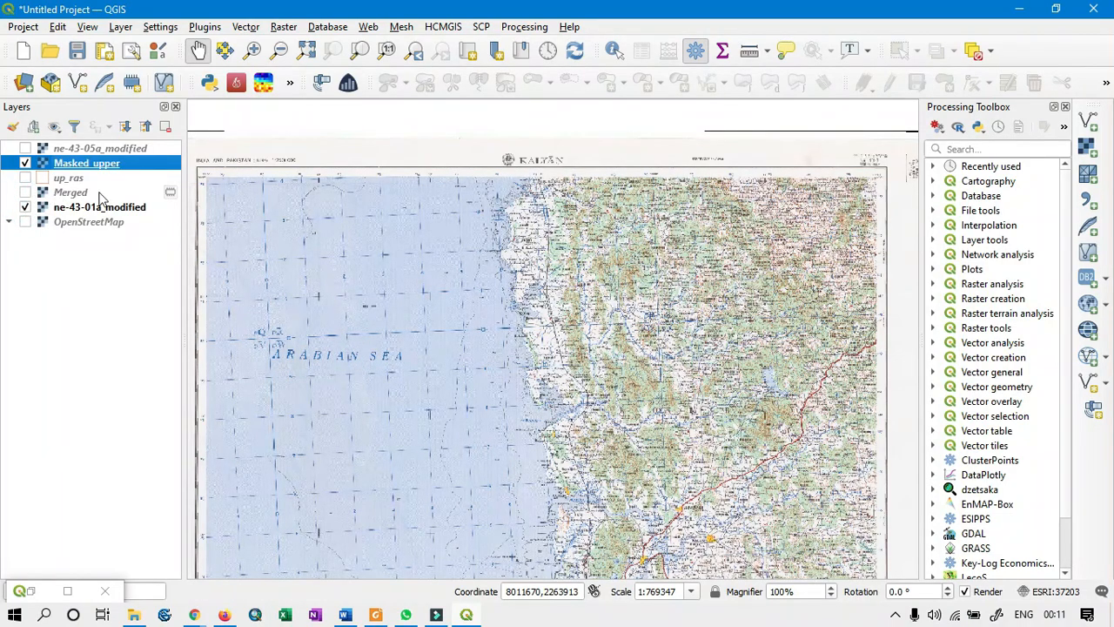
{"action": "left_click_drag", "start_coordinate": [701, 295], "coordinate": [755, 304]}
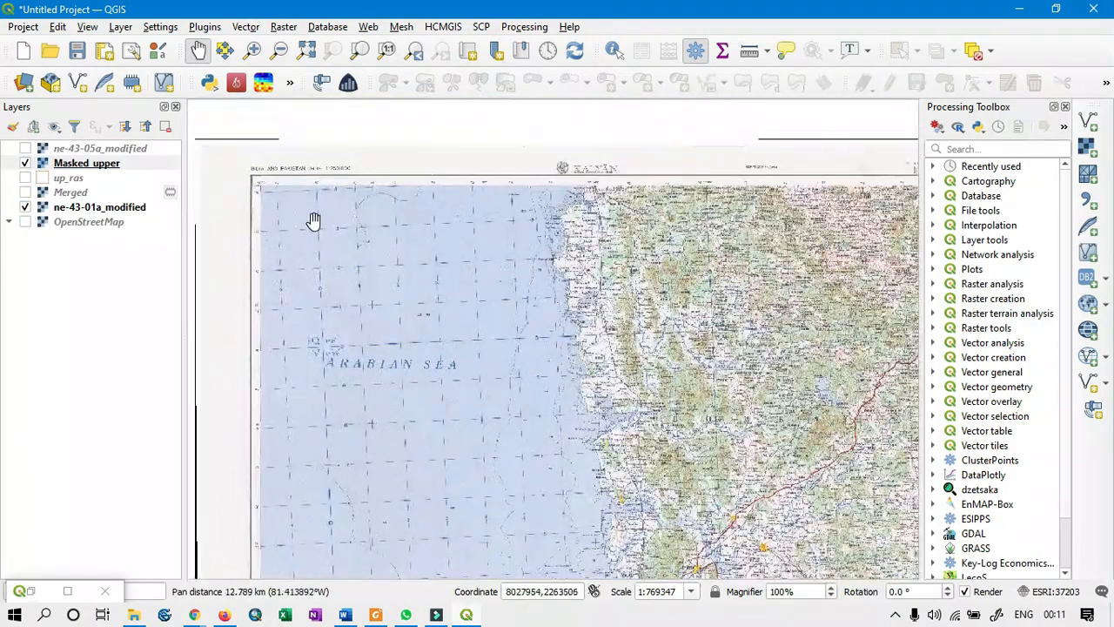
{"action": "scroll", "coordinate": [312, 224], "scroll_direction": "down", "scroll_amount": 1}
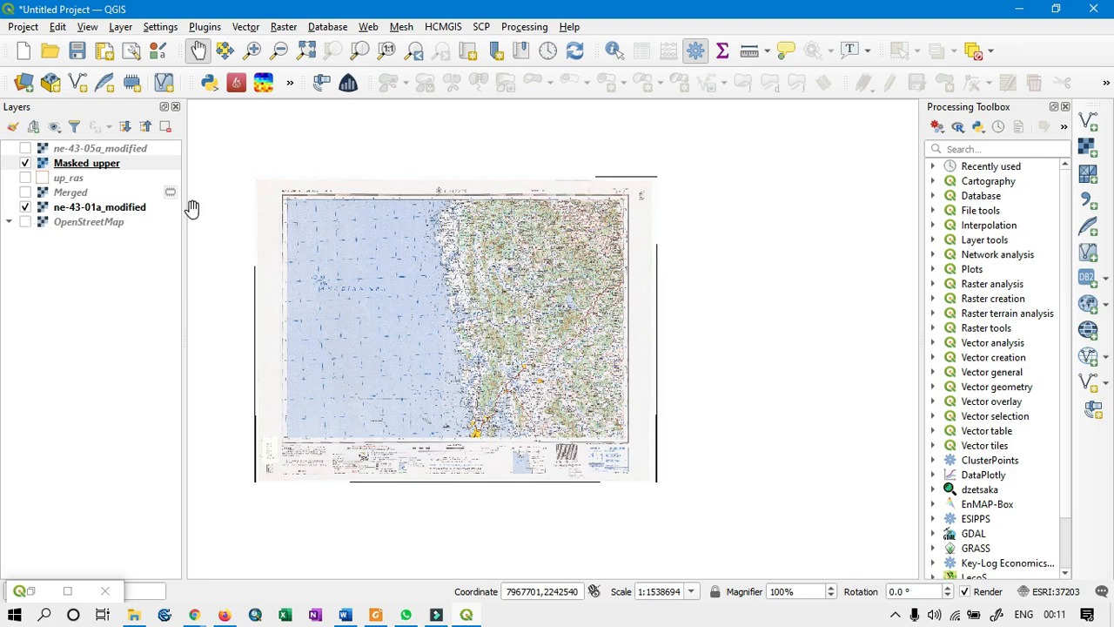
{"action": "scroll", "coordinate": [261, 375], "scroll_direction": "up", "scroll_amount": 2}
{"action": "left_click_drag", "start_coordinate": [273, 392], "coordinate": [357, 286]}
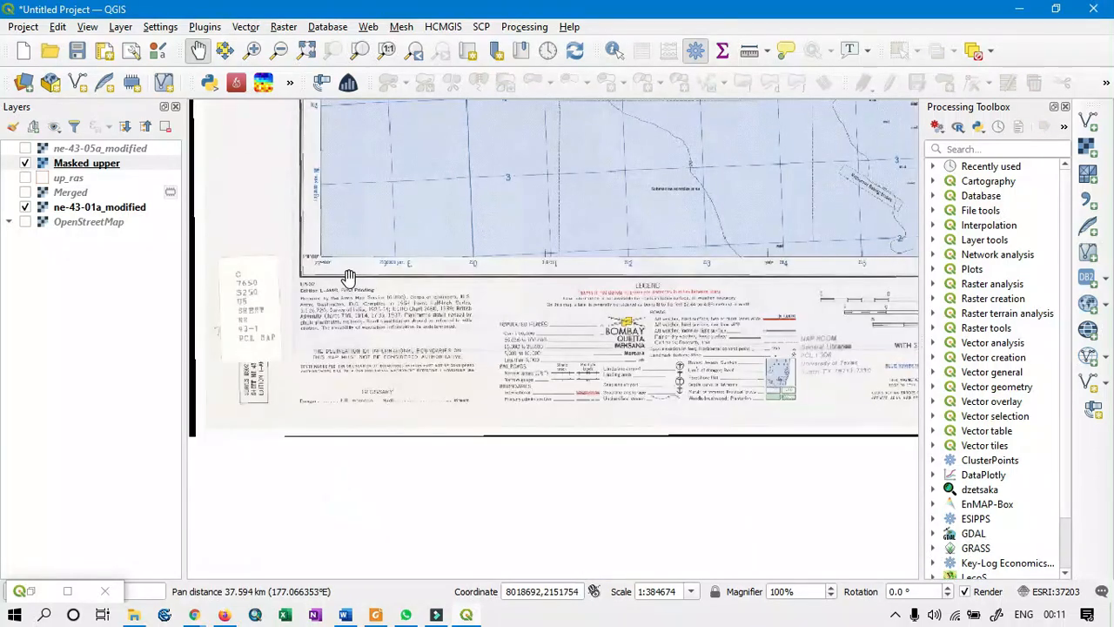
{"action": "scroll", "coordinate": [345, 259], "scroll_direction": "up", "scroll_amount": 2}
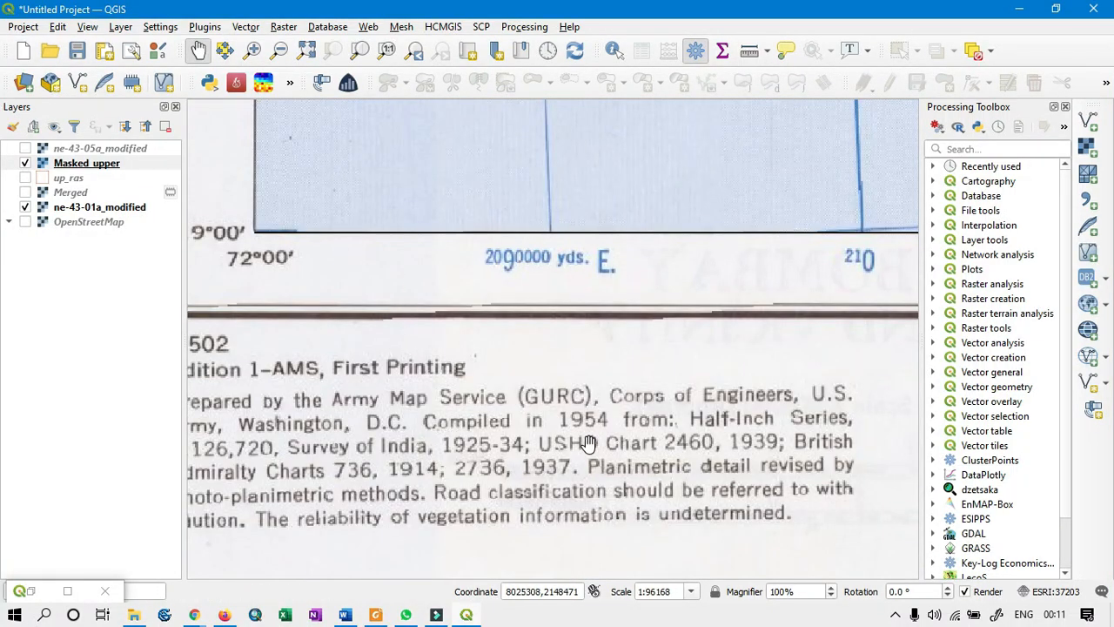
{"action": "left_click_drag", "start_coordinate": [428, 430], "coordinate": [459, 408]}
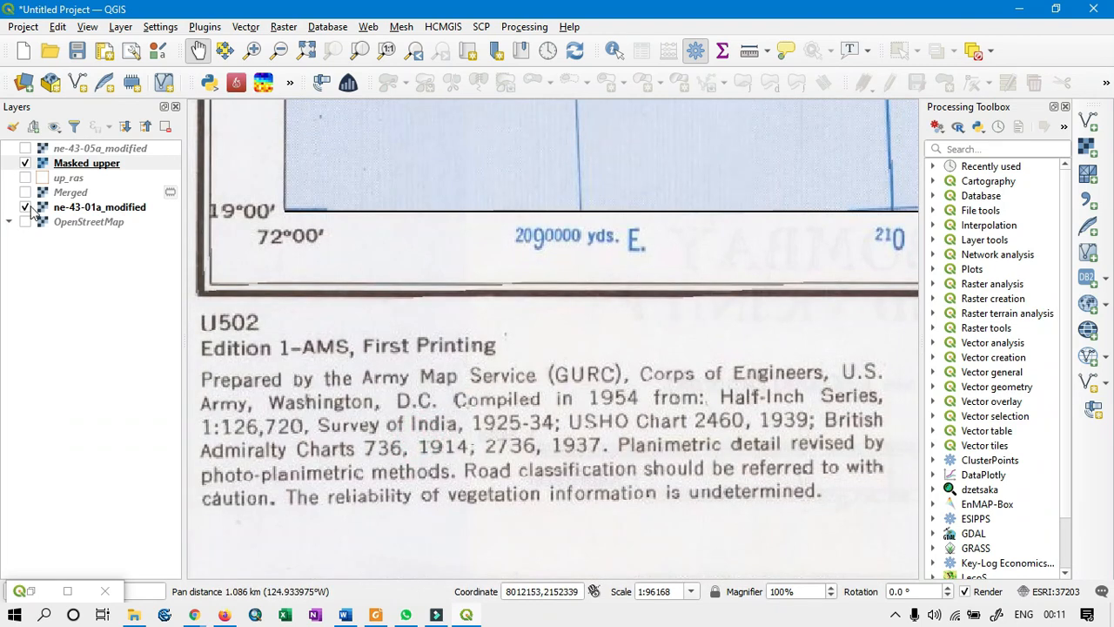
{"action": "left_click", "coordinate": [25, 207]}
{"action": "left_click", "coordinate": [25, 207]}
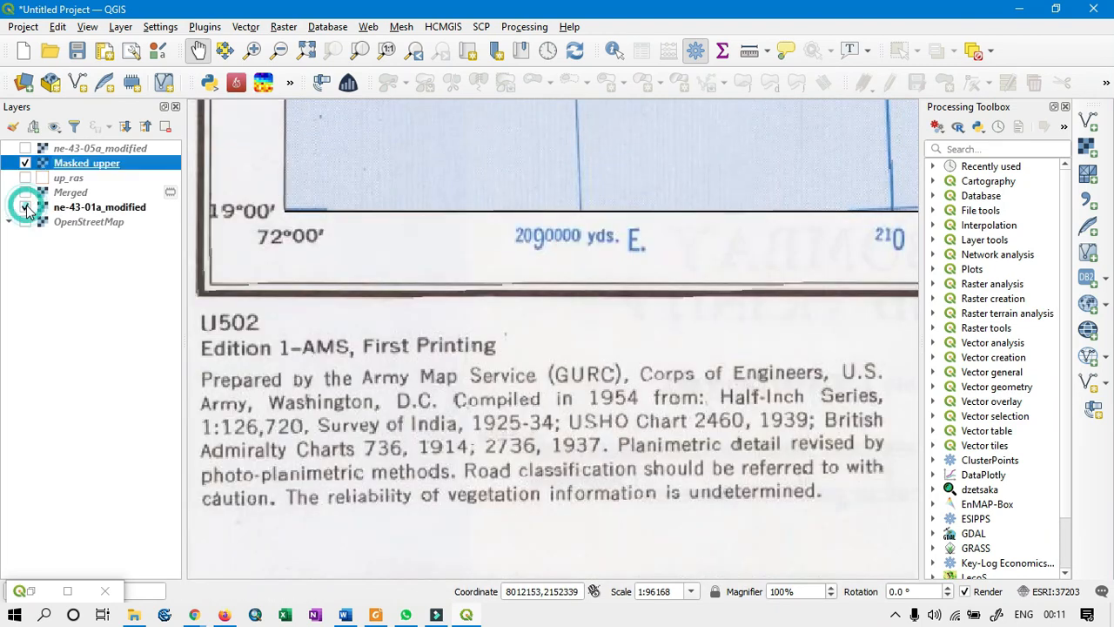
Hide the ne-43-01a_modified sheet, leaving only the clipped Masked_upper raster displayed
{"action": "double_click", "coordinate": [86, 163]}
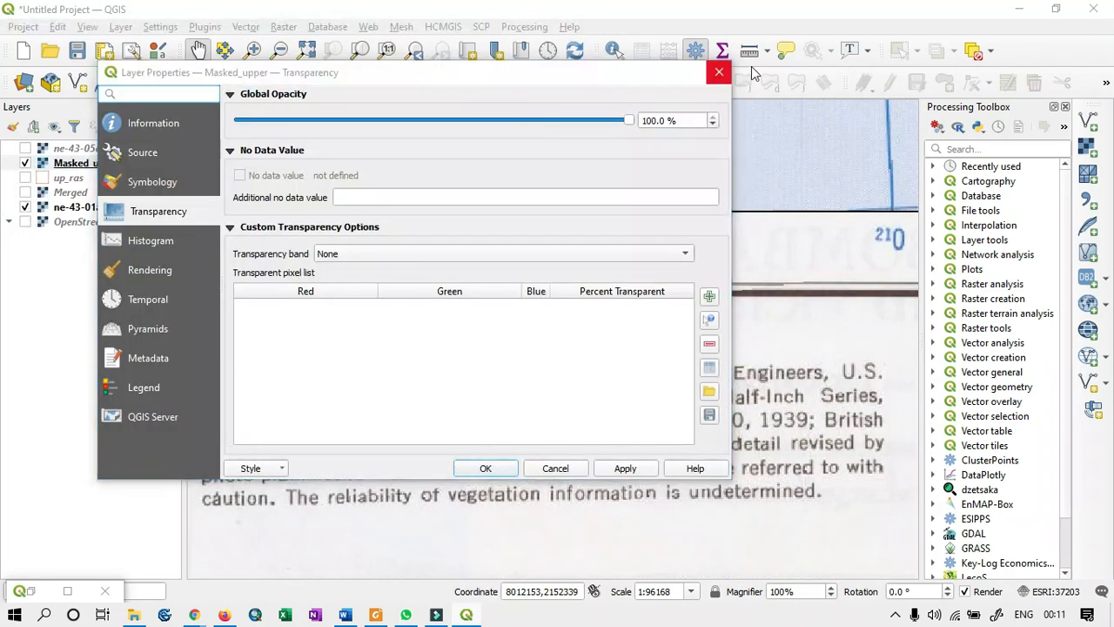
{"action": "left_click", "coordinate": [719, 72]}
{"action": "left_click", "coordinate": [26, 208]}
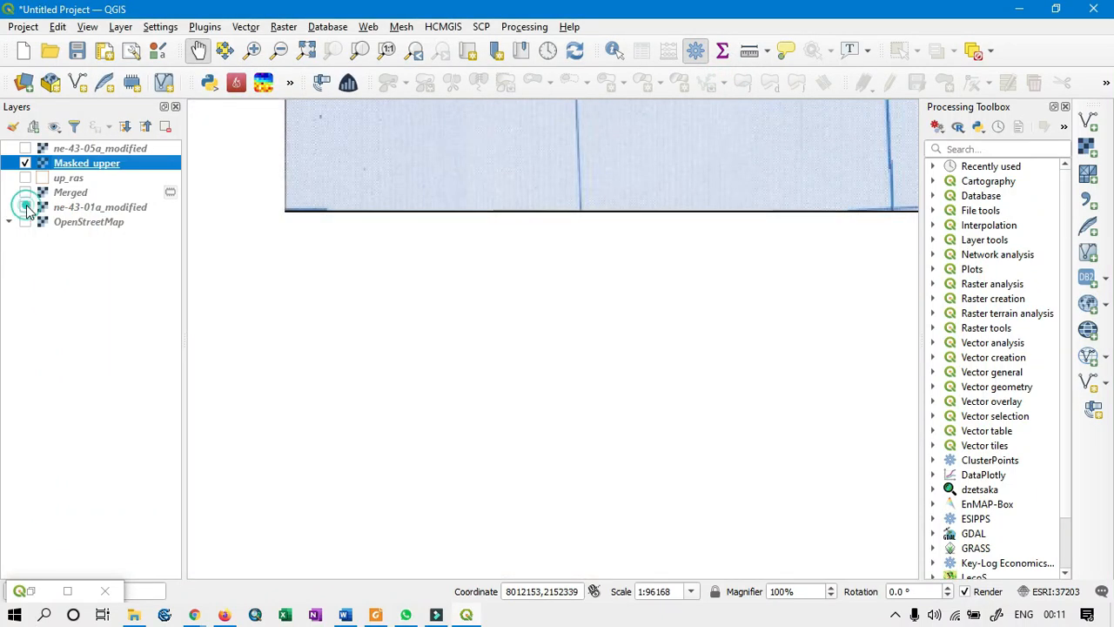
{"action": "scroll", "coordinate": [334, 321], "scroll_direction": "down", "scroll_amount": 4}
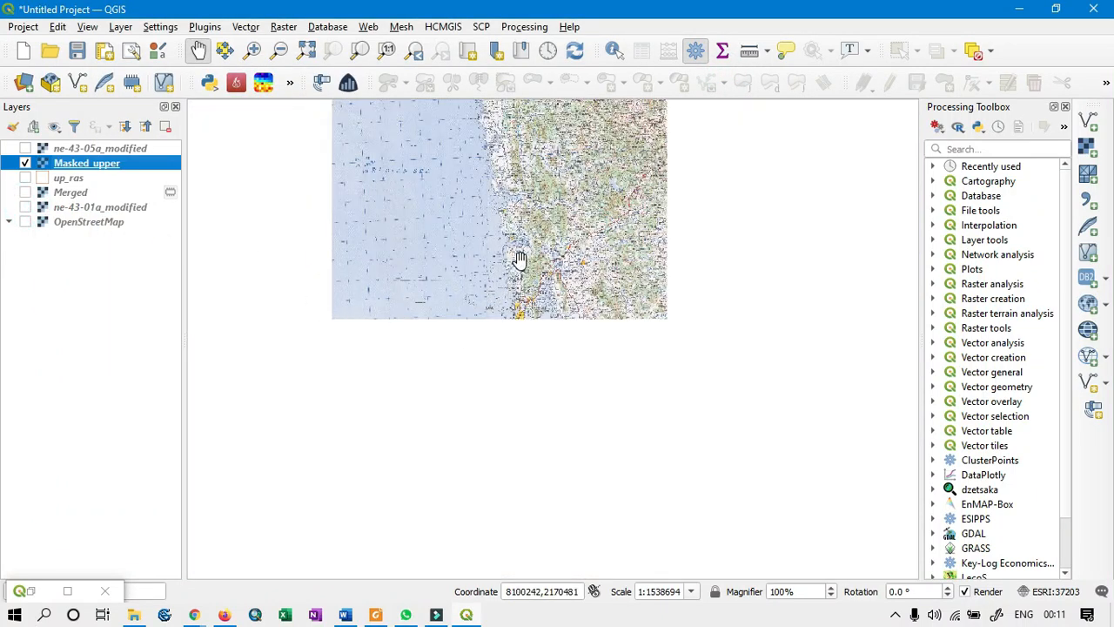
{"action": "left_click_drag", "start_coordinate": [527, 219], "coordinate": [497, 264]}
Add the Rec1clp and Rec2clp rasters from the Rectification folder to the project as raster layers
{"action": "left_click", "coordinate": [1090, 149]}
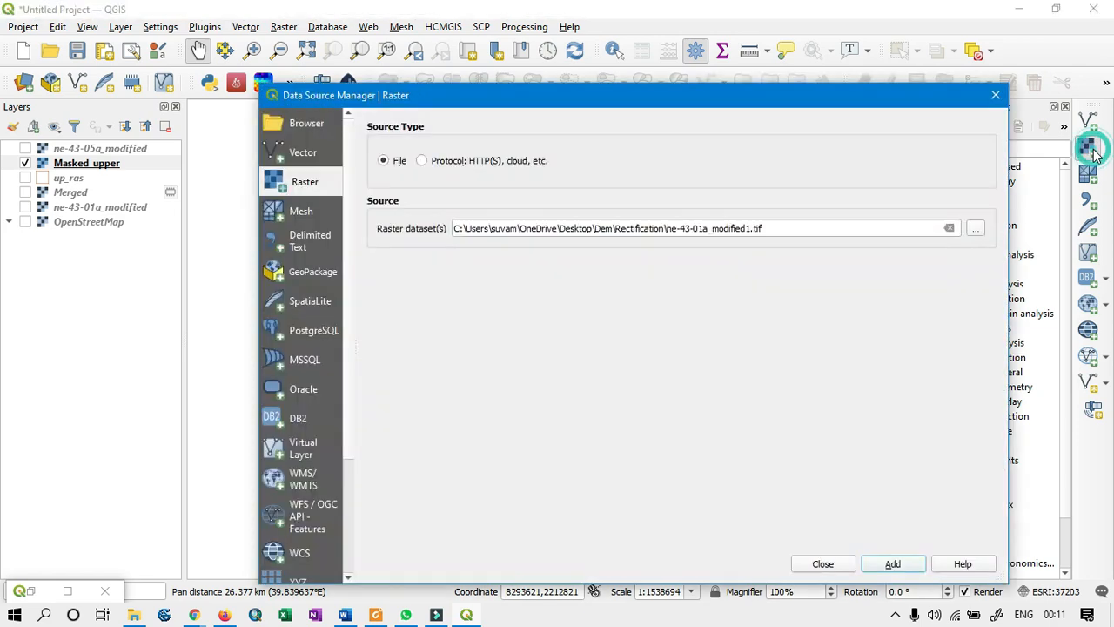
{"action": "left_click", "coordinate": [976, 228]}
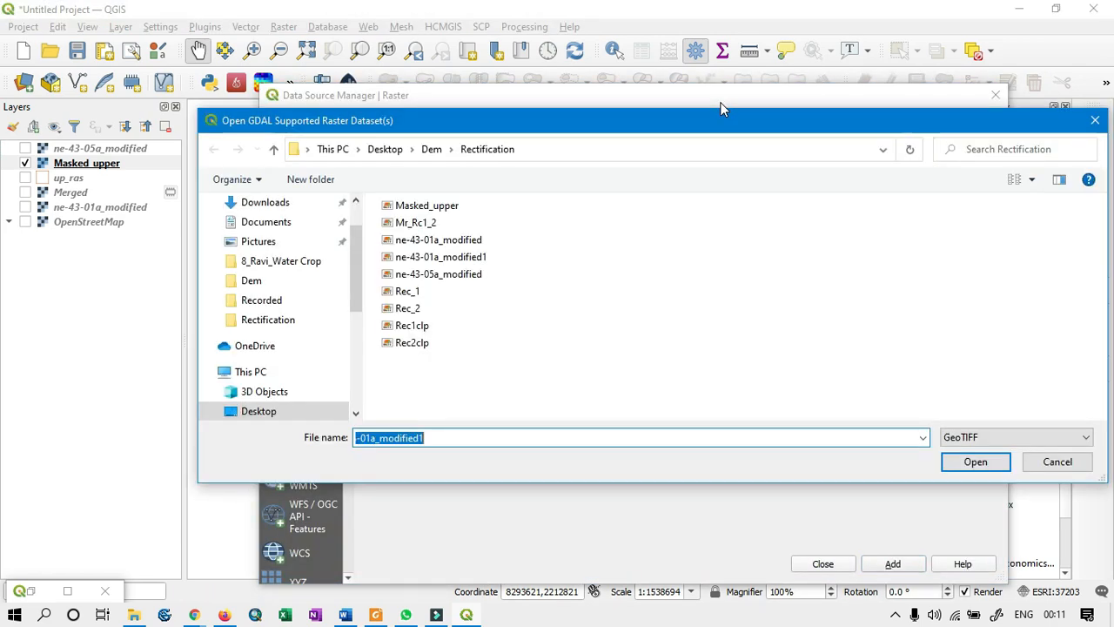
{"action": "left_click", "coordinate": [406, 308]}
{"action": "left_click", "coordinate": [579, 339]}
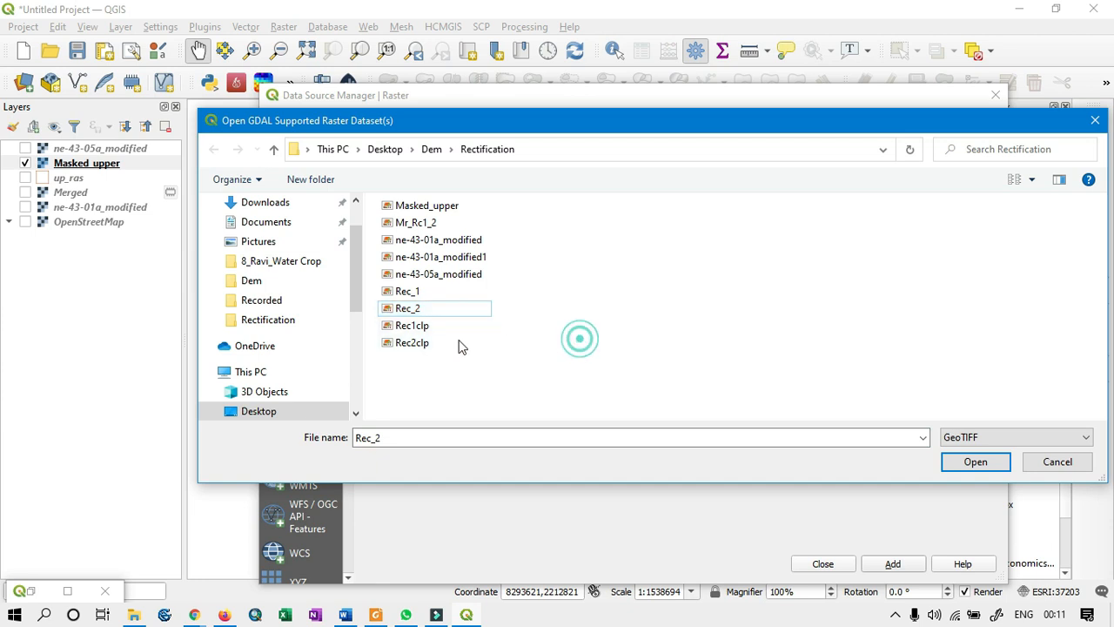
{"action": "left_click_drag", "start_coordinate": [429, 363], "coordinate": [420, 325]}
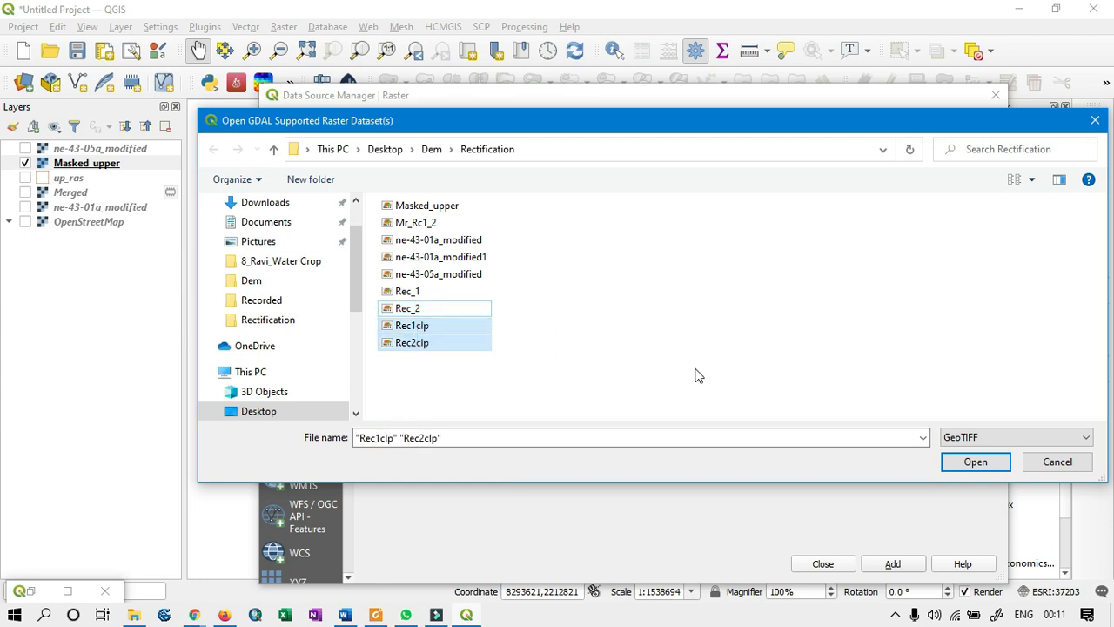
{"action": "left_click", "coordinate": [964, 463]}
{"action": "left_click", "coordinate": [893, 563]}
{"action": "left_click", "coordinate": [995, 97]}
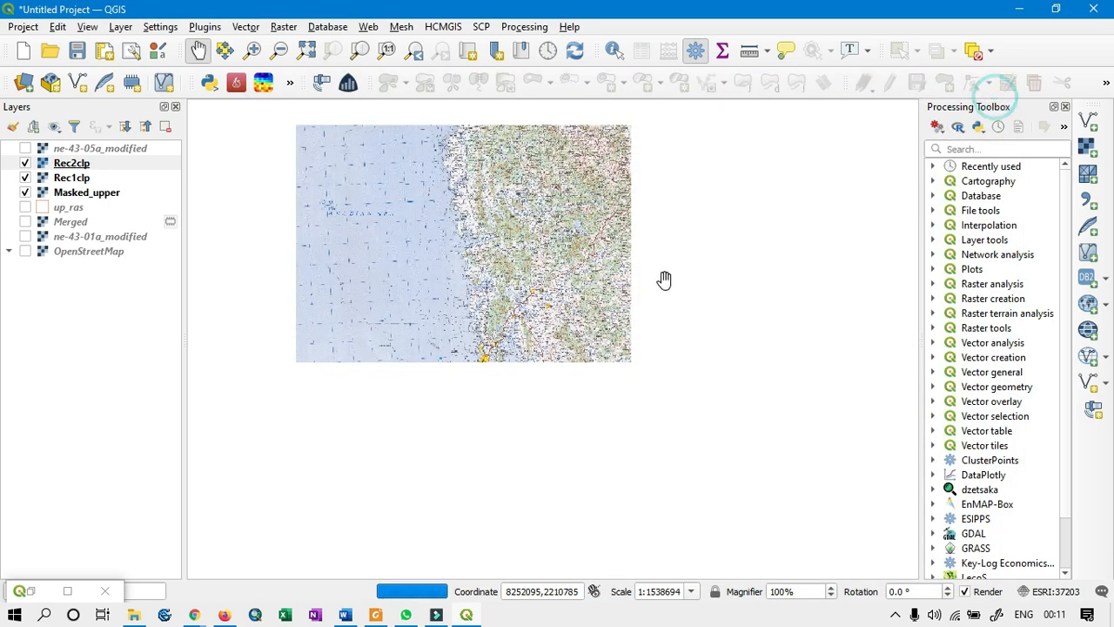
Hide the Masked_upper layer and examine the seam between Rec1clp and Rec2clp at Bombay
{"action": "left_click", "coordinate": [26, 192]}
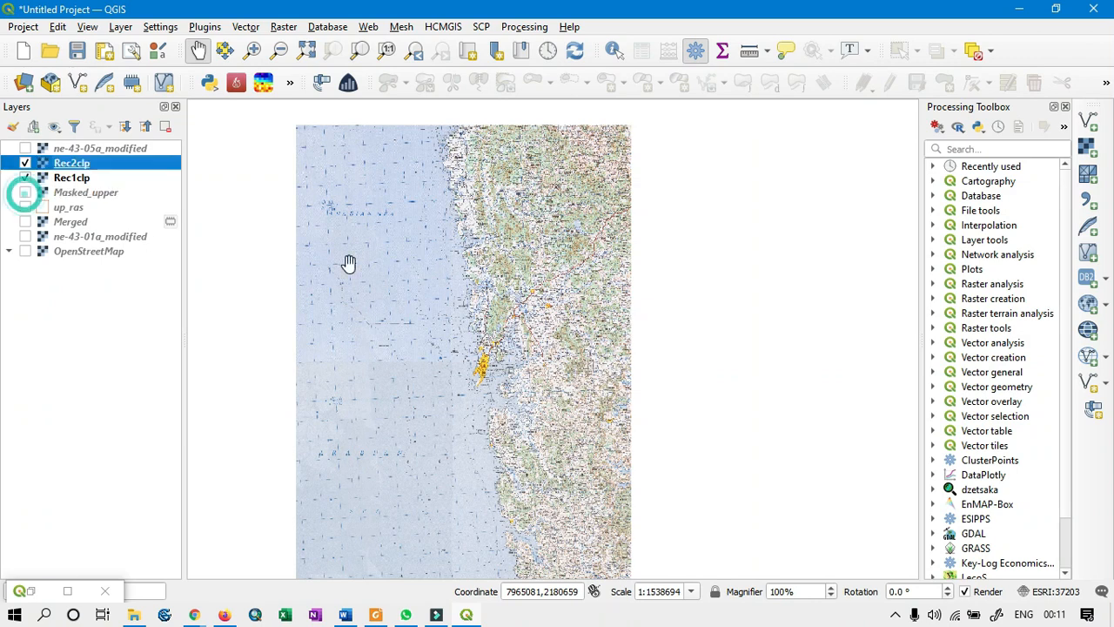
{"action": "left_click_drag", "start_coordinate": [482, 348], "coordinate": [569, 319]}
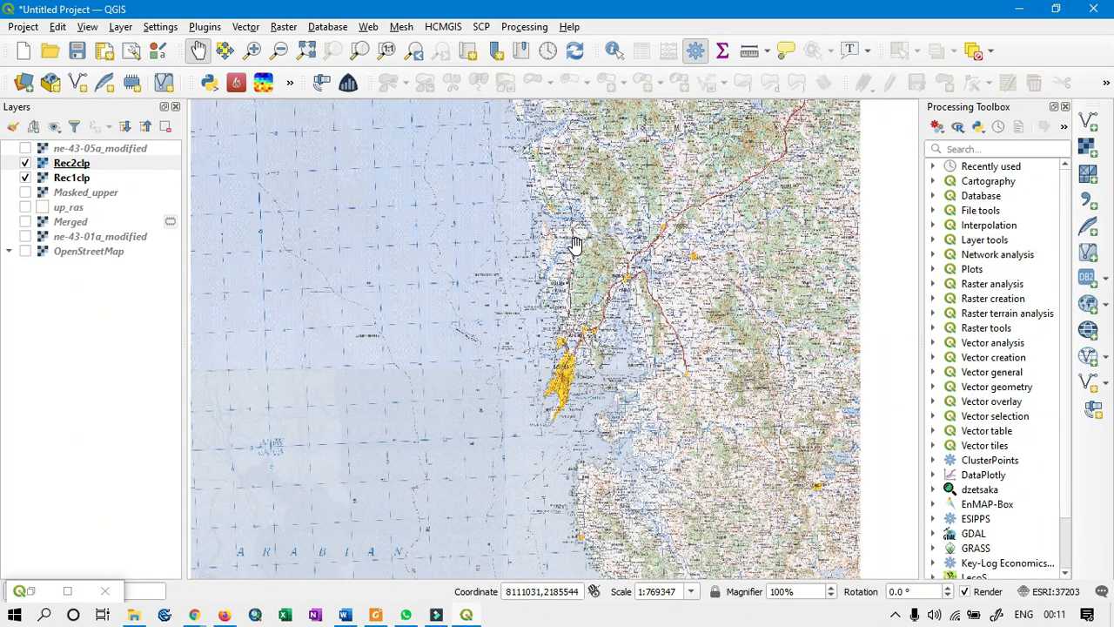
{"action": "scroll", "coordinate": [542, 360], "scroll_direction": "up", "scroll_amount": 3}
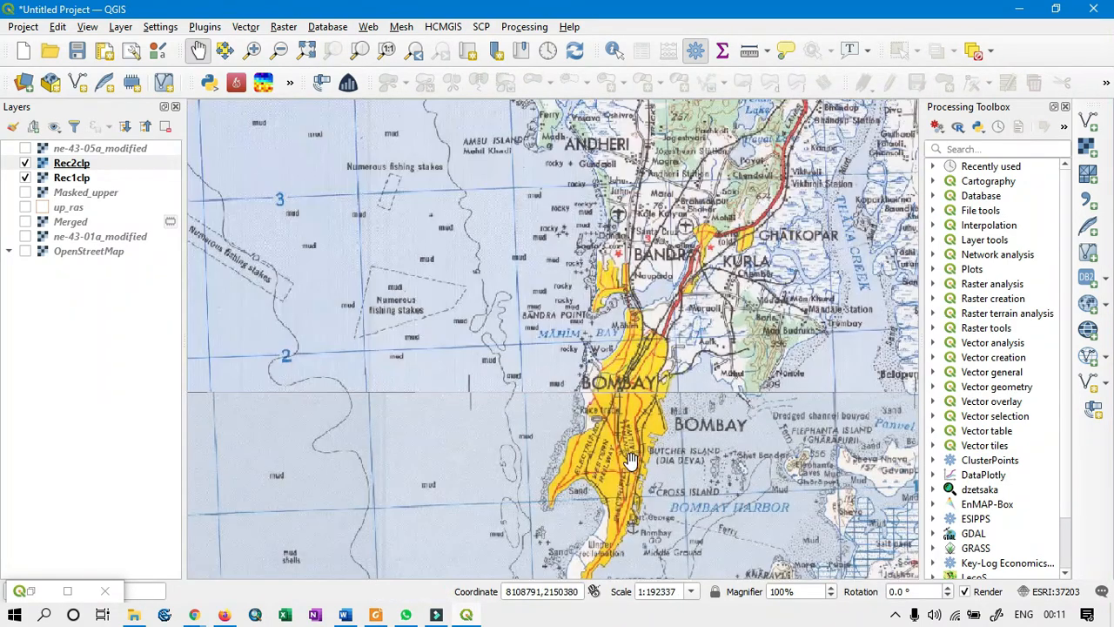
{"action": "scroll", "coordinate": [623, 412], "scroll_direction": "up", "scroll_amount": 1}
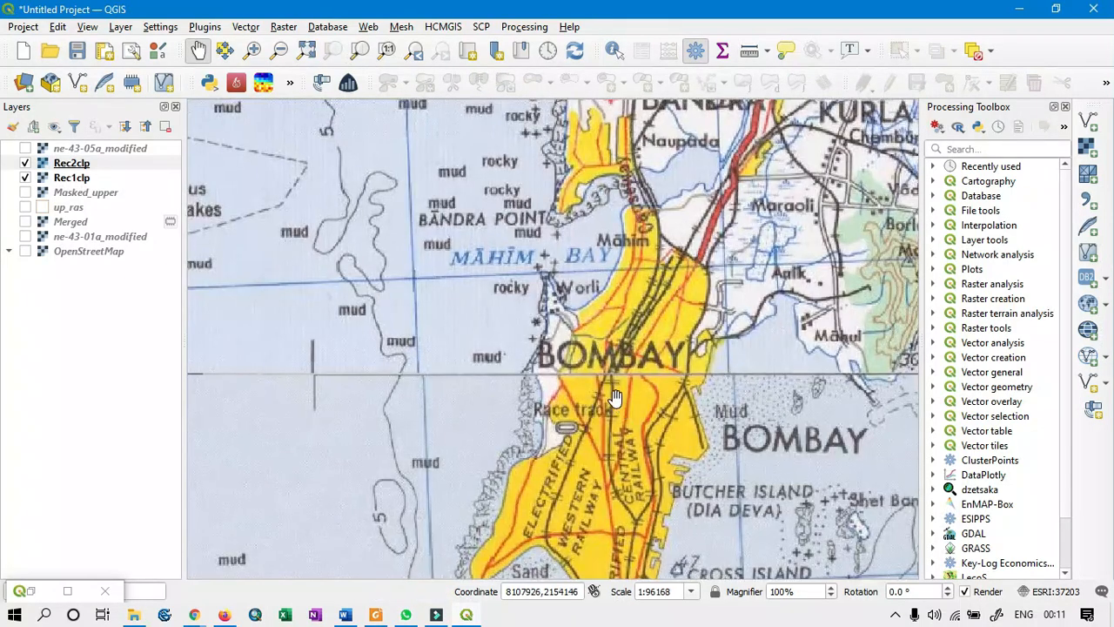
{"action": "scroll", "coordinate": [614, 397], "scroll_direction": "up", "scroll_amount": 1}
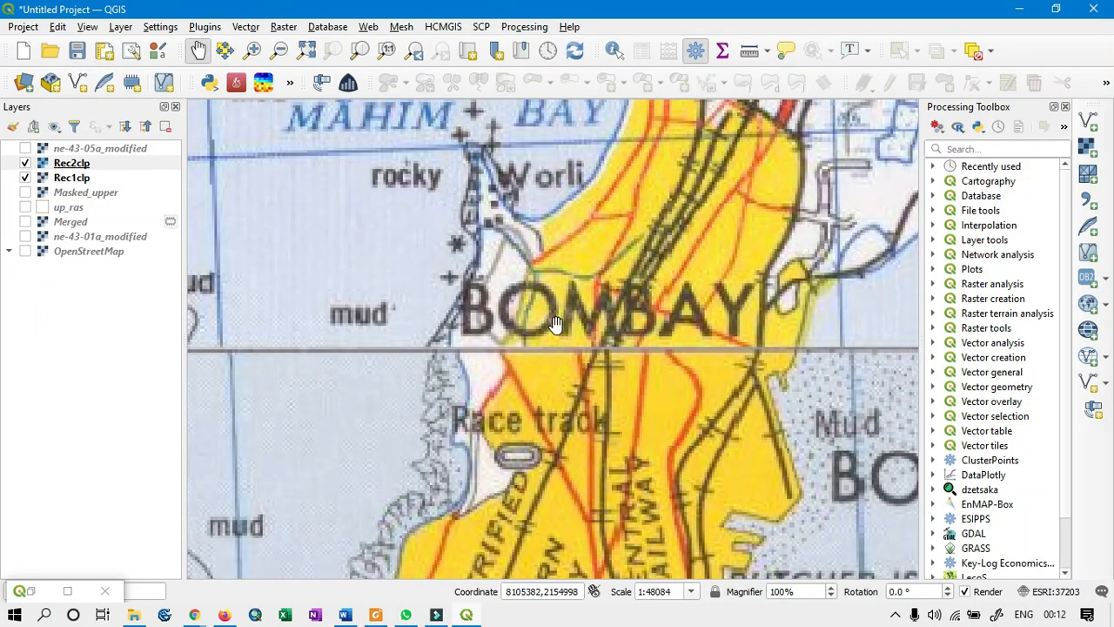
Toggle the Rec2clp layer's visibility repeatedly to compare both clipped sheets at the Bombay seam, leaving it displayed
{"action": "left_click", "coordinate": [26, 164]}
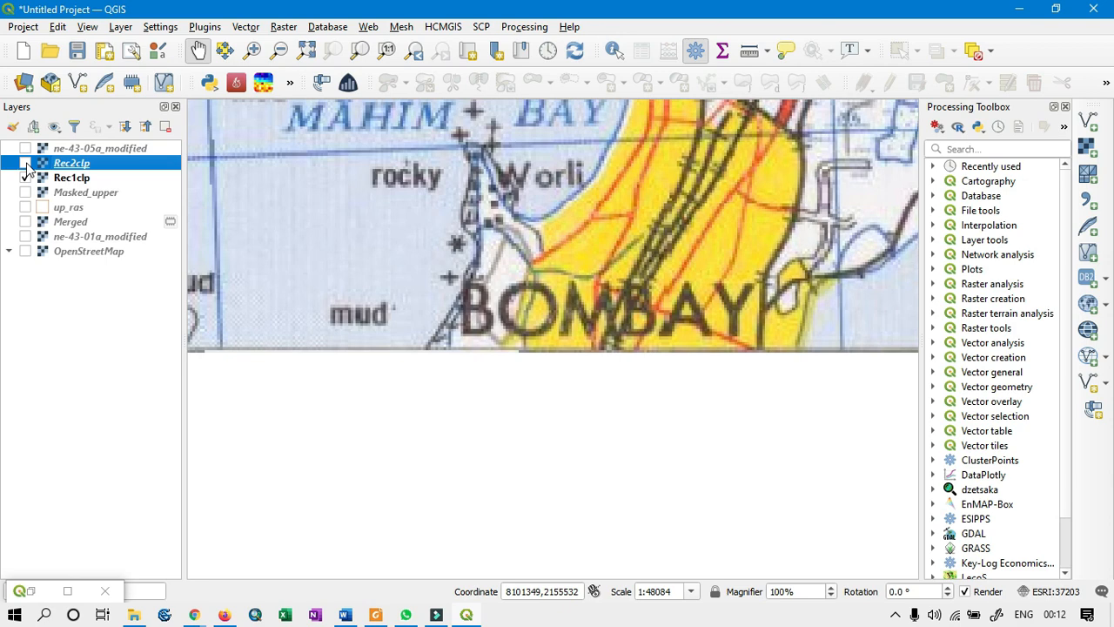
{"action": "left_click", "coordinate": [27, 163]}
{"action": "left_click", "coordinate": [26, 163]}
{"action": "left_click", "coordinate": [27, 164]}
{"action": "left_click", "coordinate": [27, 164]}
{"action": "double_click", "coordinate": [26, 163]}
{"action": "left_click", "coordinate": [719, 99]}
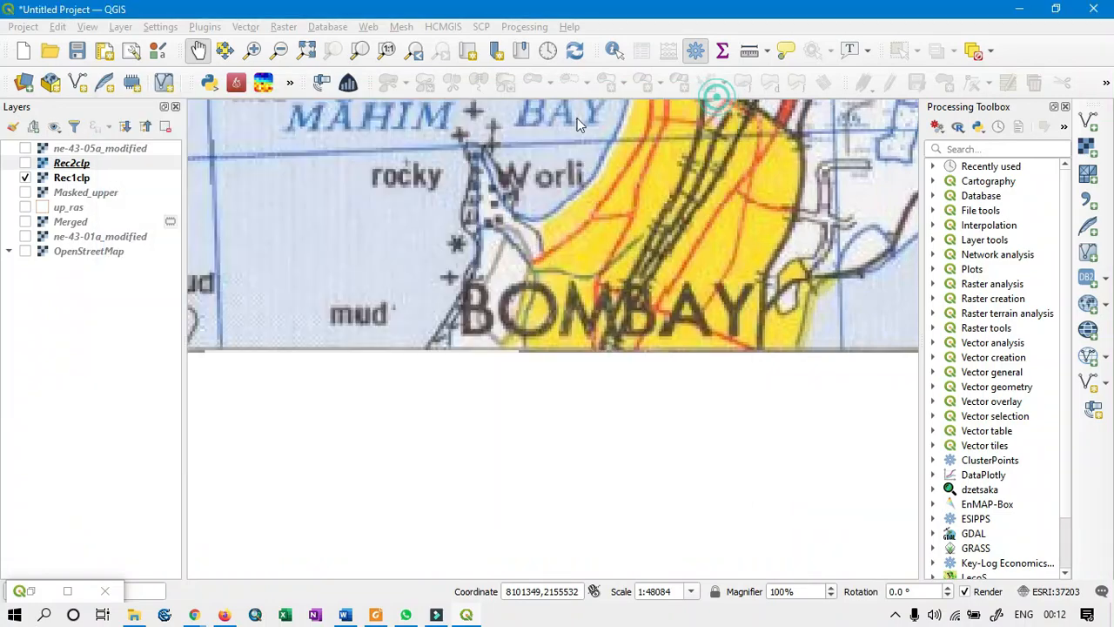
{"action": "left_click", "coordinate": [26, 163]}
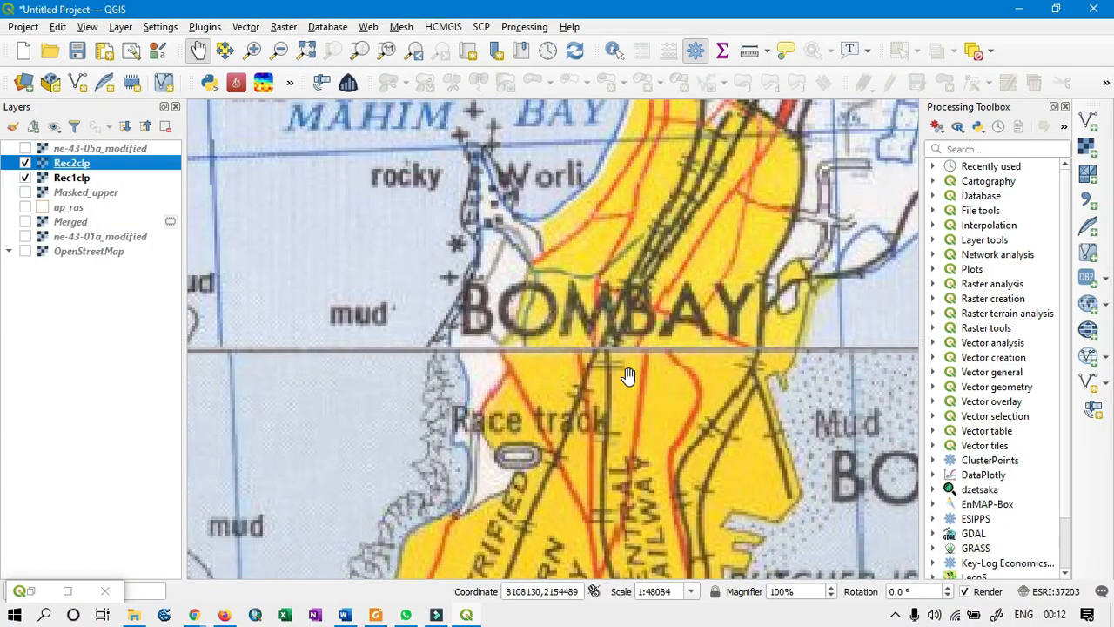
Follow the seam between the two clipped sheets eastward from Bombay to Panvel Creek, checking feature continuity, and review the full mosaic
{"action": "scroll", "coordinate": [628, 375], "scroll_direction": "down", "scroll_amount": 4}
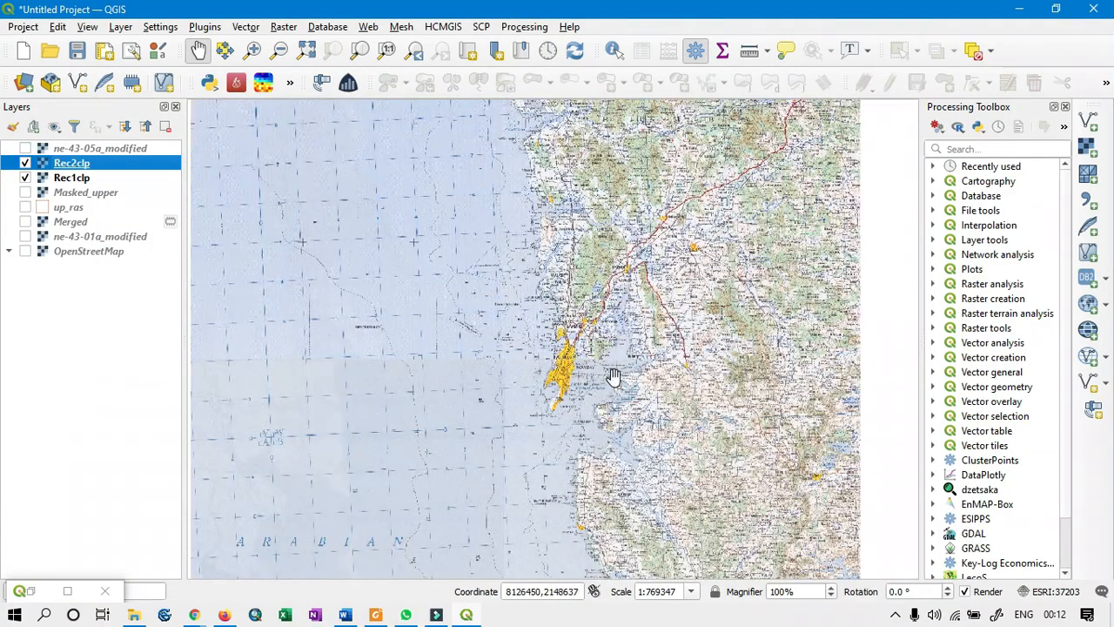
{"action": "scroll", "coordinate": [613, 376], "scroll_direction": "up", "scroll_amount": 4}
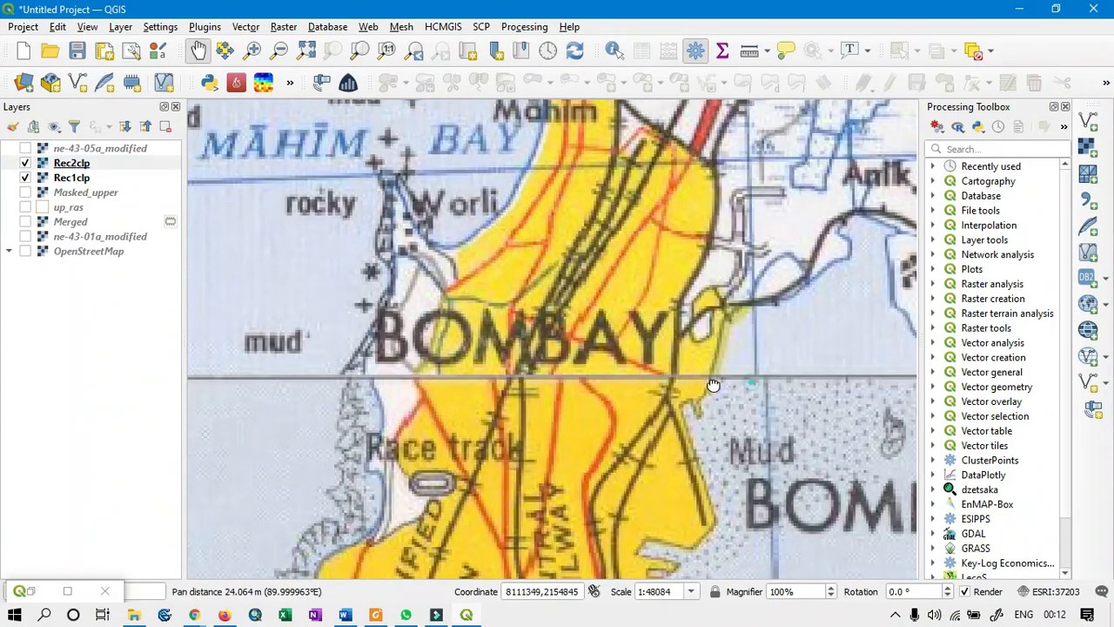
{"action": "left_click_drag", "start_coordinate": [713, 385], "coordinate": [448, 387]}
{"action": "left_click_drag", "start_coordinate": [738, 393], "coordinate": [443, 398]}
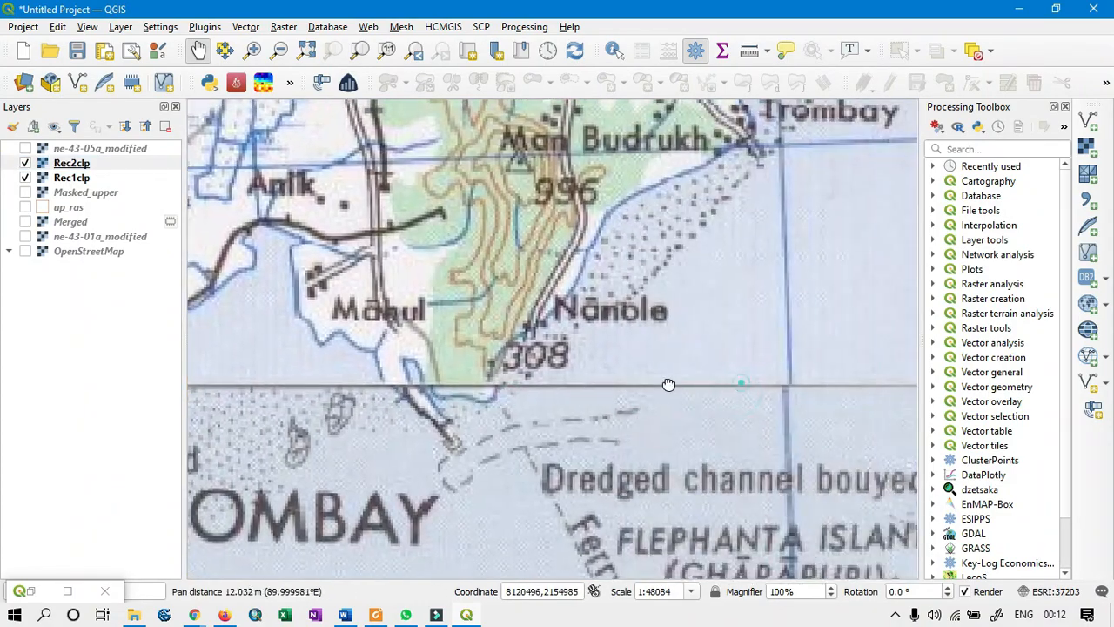
{"action": "left_click_drag", "start_coordinate": [741, 385], "coordinate": [448, 385]}
{"action": "left_click_drag", "start_coordinate": [659, 381], "coordinate": [524, 365]}
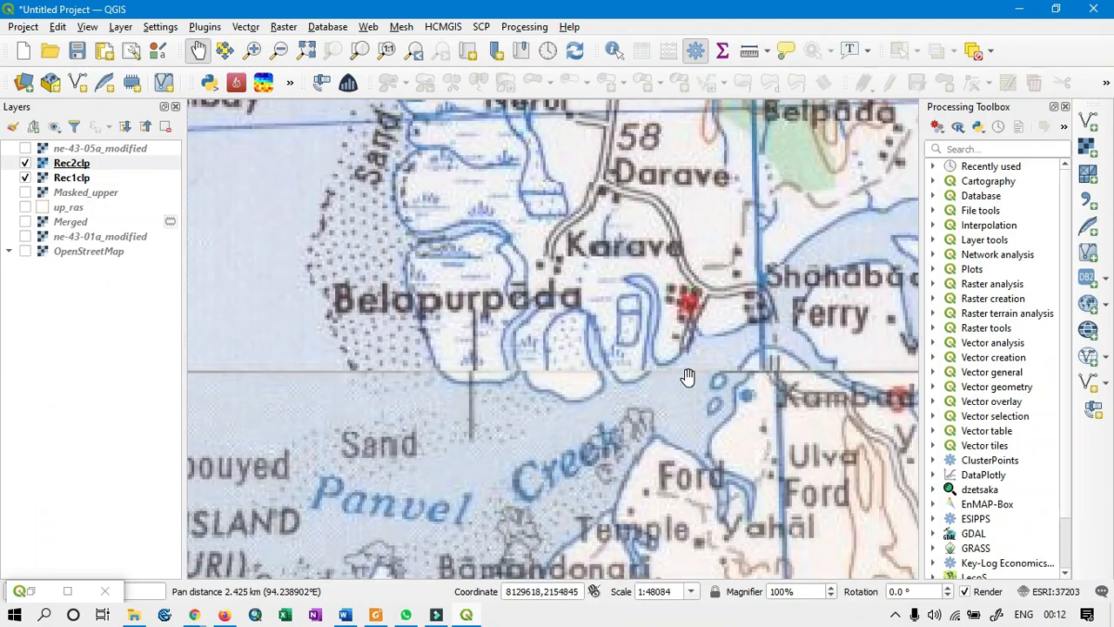
{"action": "scroll", "coordinate": [687, 376], "scroll_direction": "down", "scroll_amount": 1}
{"action": "scroll", "coordinate": [685, 383], "scroll_direction": "down", "scroll_amount": 1}
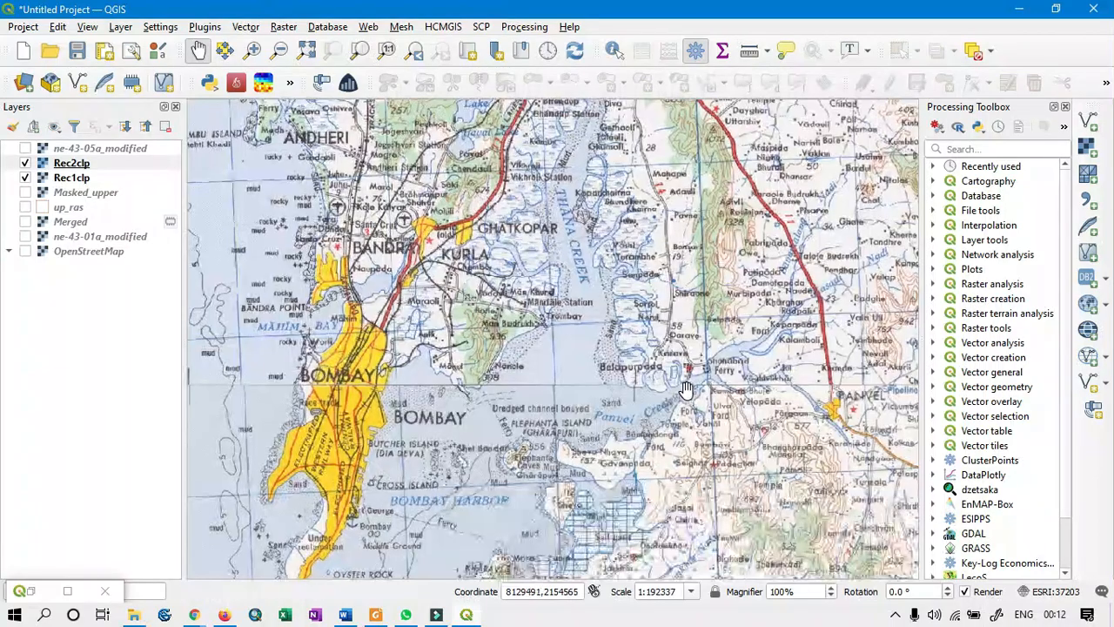
{"action": "scroll", "coordinate": [685, 386], "scroll_direction": "down", "scroll_amount": 1}
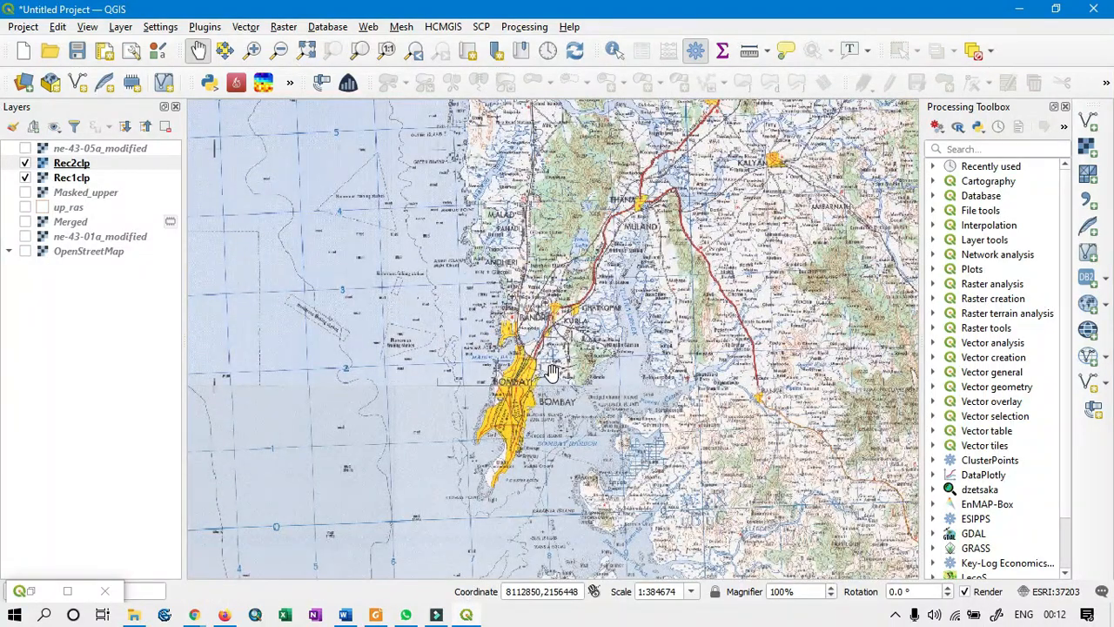
{"action": "scroll", "coordinate": [548, 373], "scroll_direction": "down", "scroll_amount": 1}
{"action": "scroll", "coordinate": [548, 372], "scroll_direction": "down", "scroll_amount": 1}
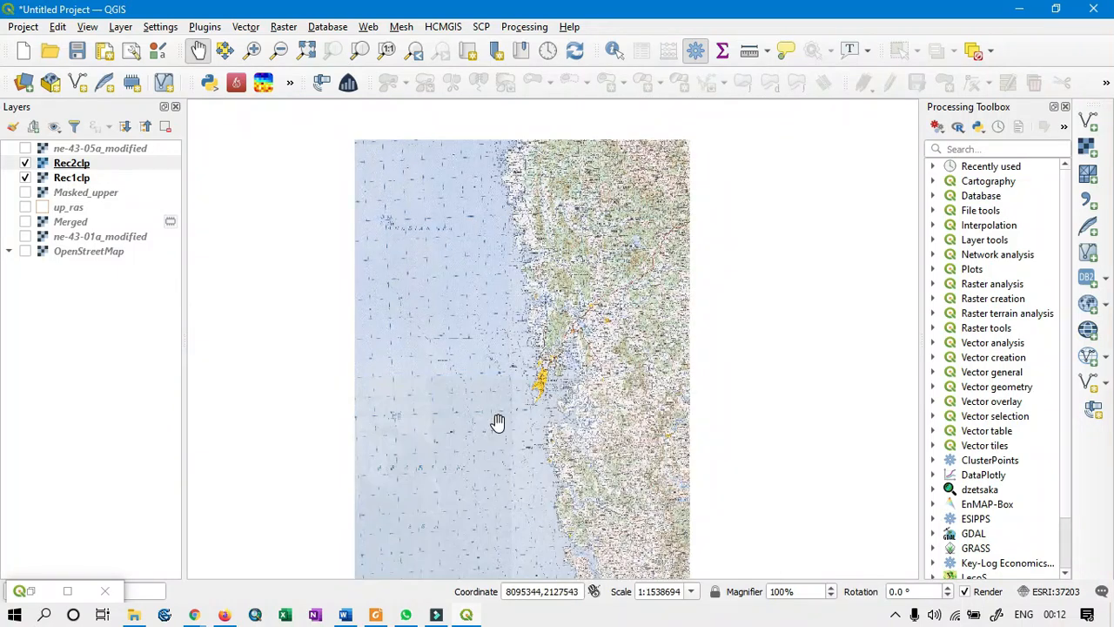
Start the raster Merge tool and choose Rec1clp and Rec2clp as its input layers
{"action": "left_click", "coordinate": [283, 28]}
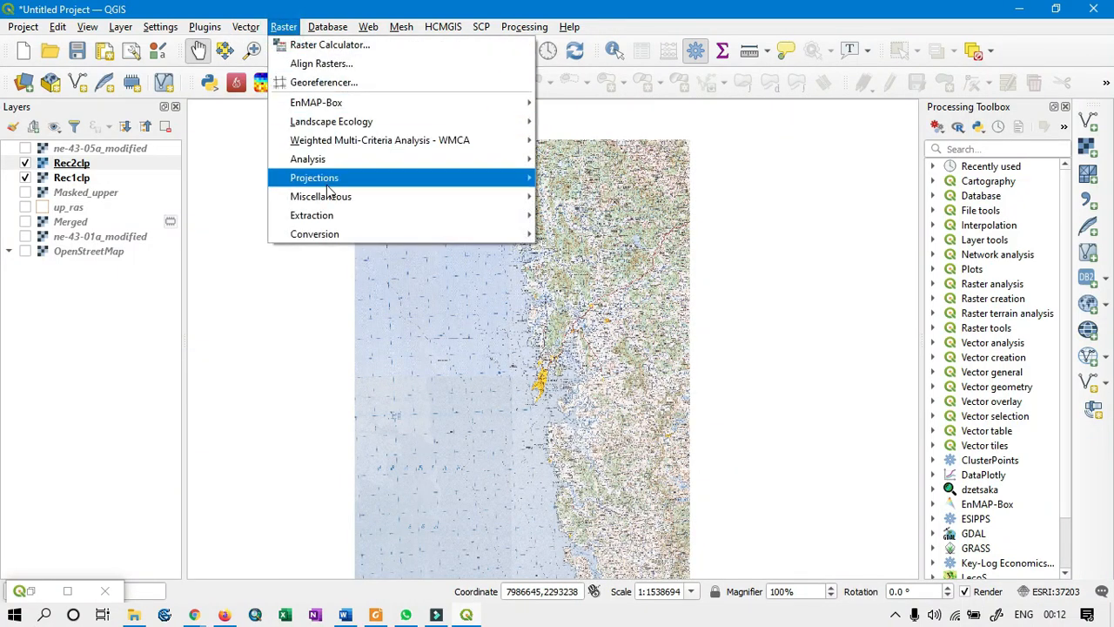
{"action": "mouse_move", "coordinate": [339, 224]}
{"action": "mouse_move", "coordinate": [483, 198]}
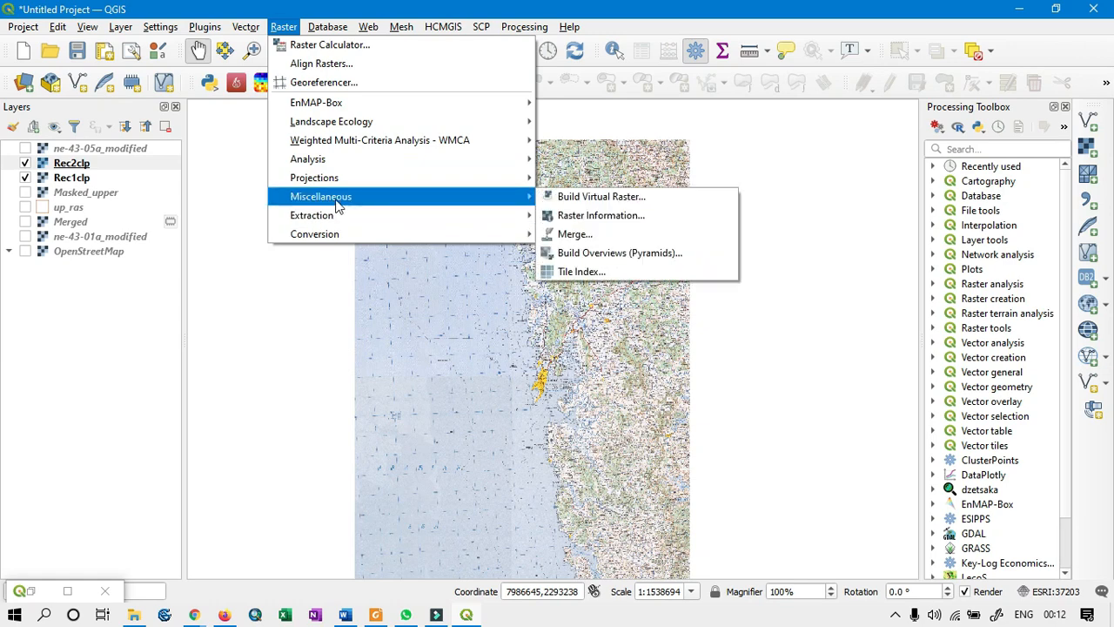
{"action": "left_click", "coordinate": [607, 236]}
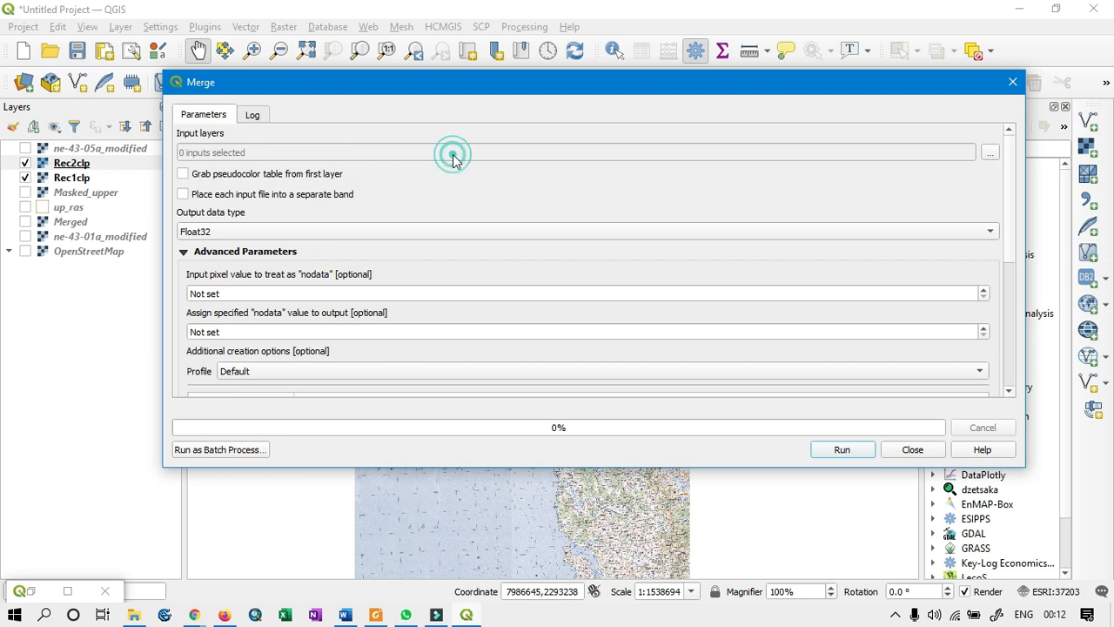
{"action": "left_click", "coordinate": [989, 152]}
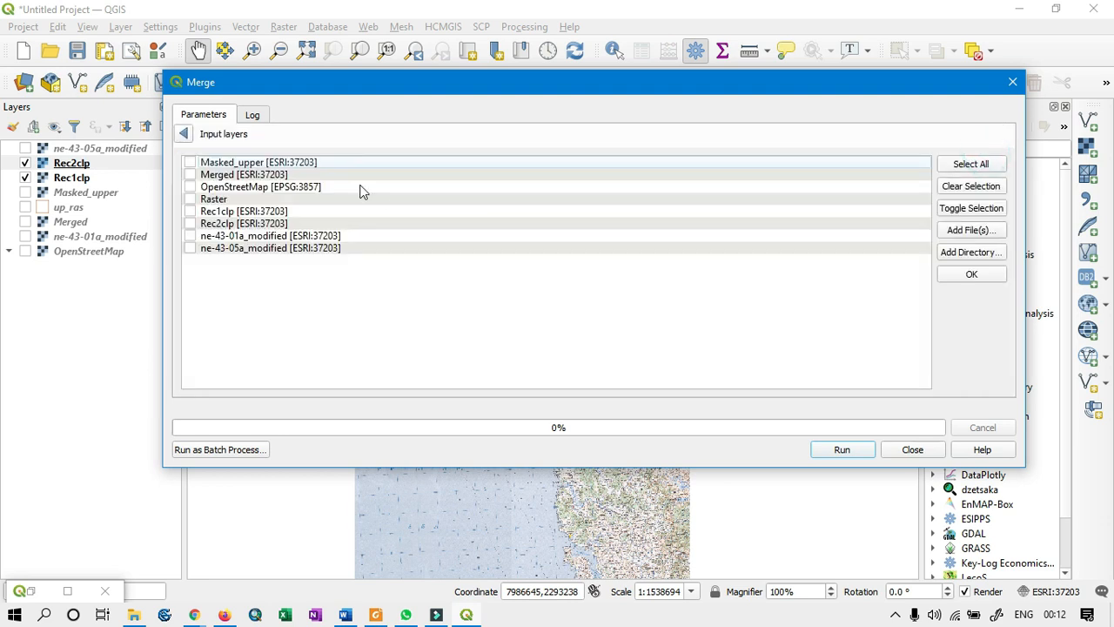
{"action": "left_click", "coordinate": [192, 211]}
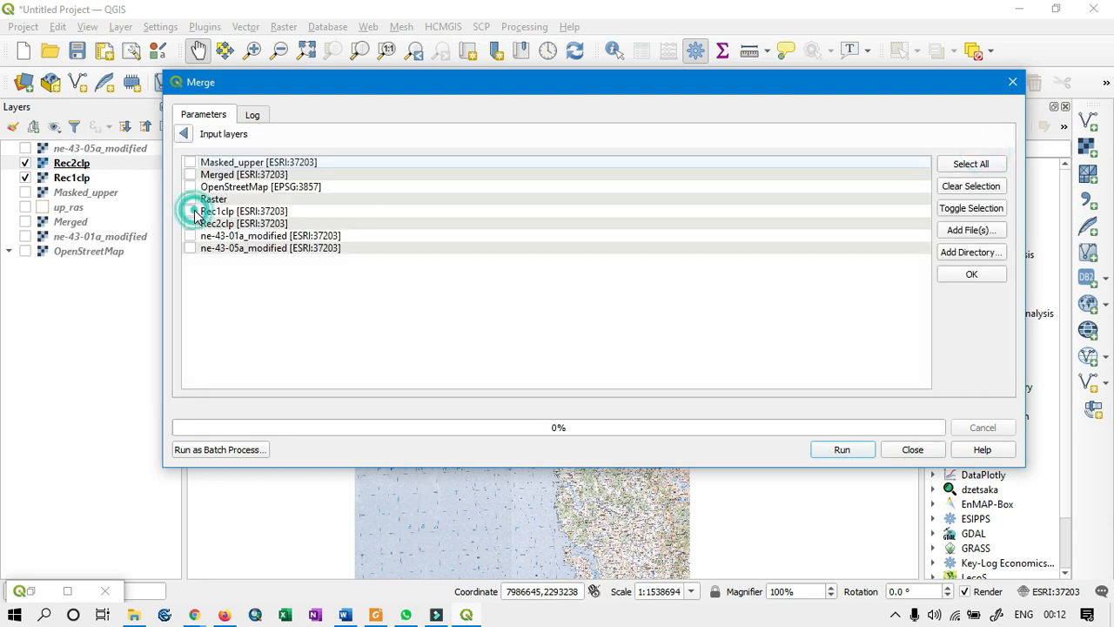
{"action": "left_click", "coordinate": [190, 223]}
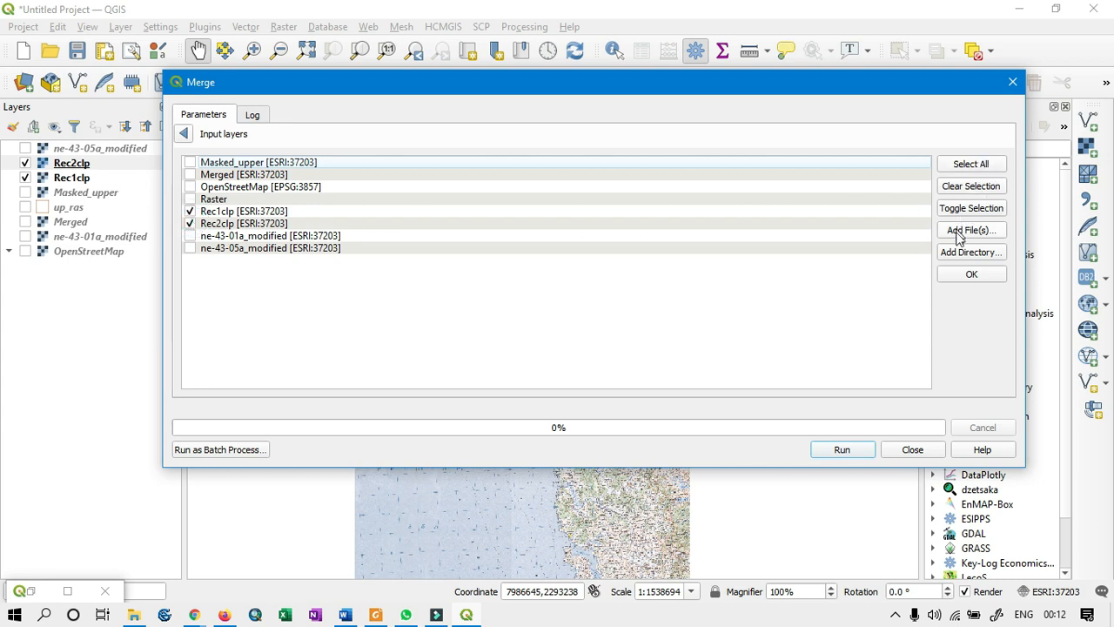
{"action": "left_click", "coordinate": [971, 274]}
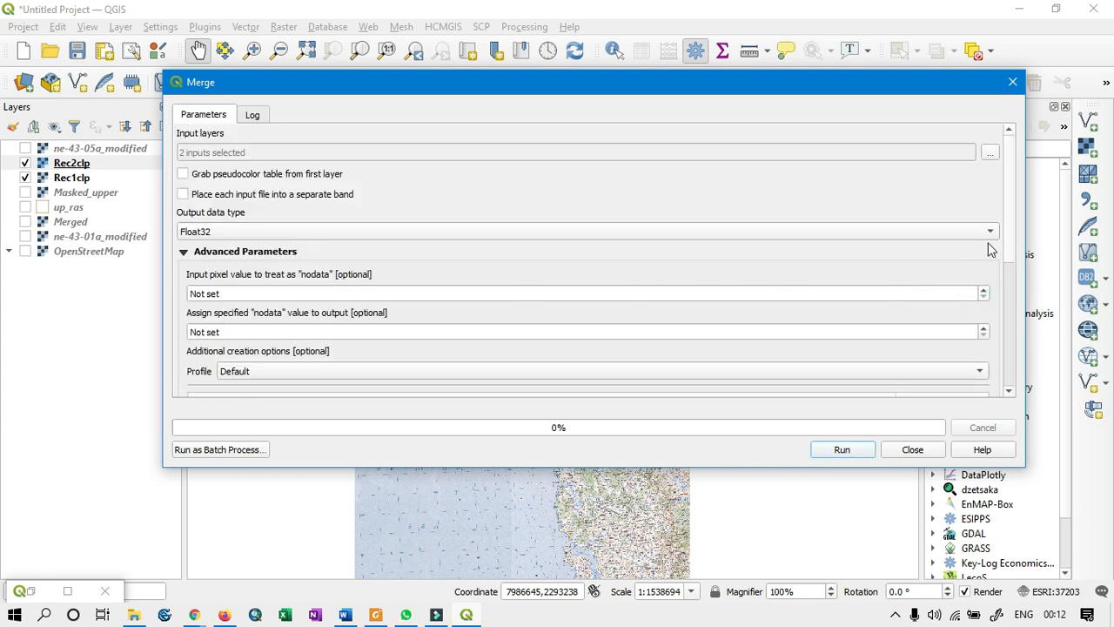
Run the merge with the output saved to a temporary file and close the tool
{"action": "left_click_drag", "start_coordinate": [1009, 229], "coordinate": [1007, 384]}
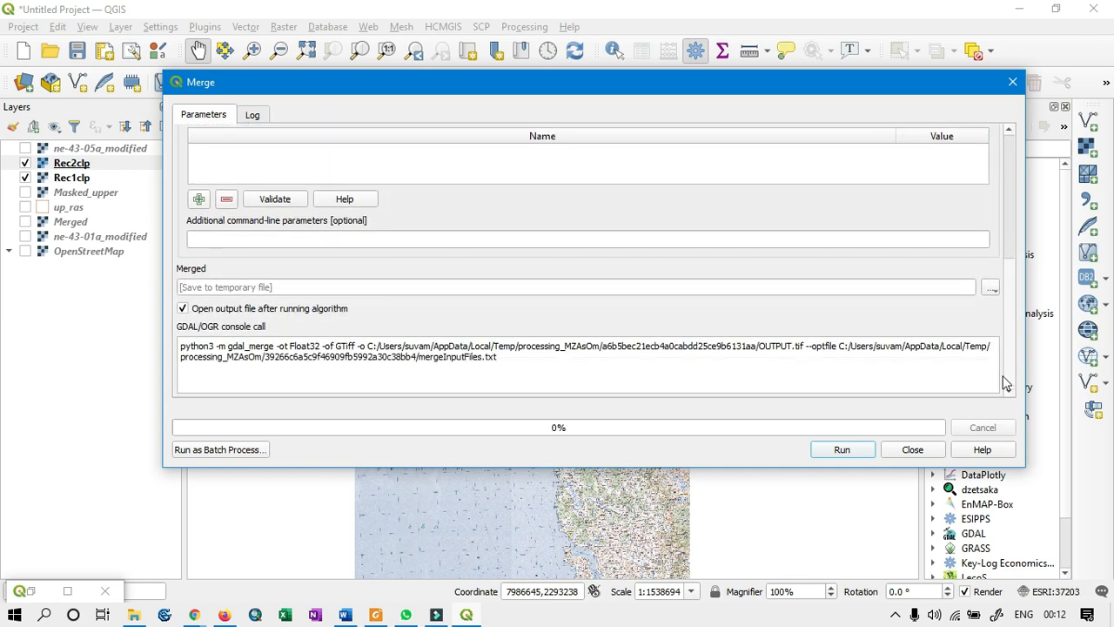
{"action": "left_click", "coordinate": [842, 450]}
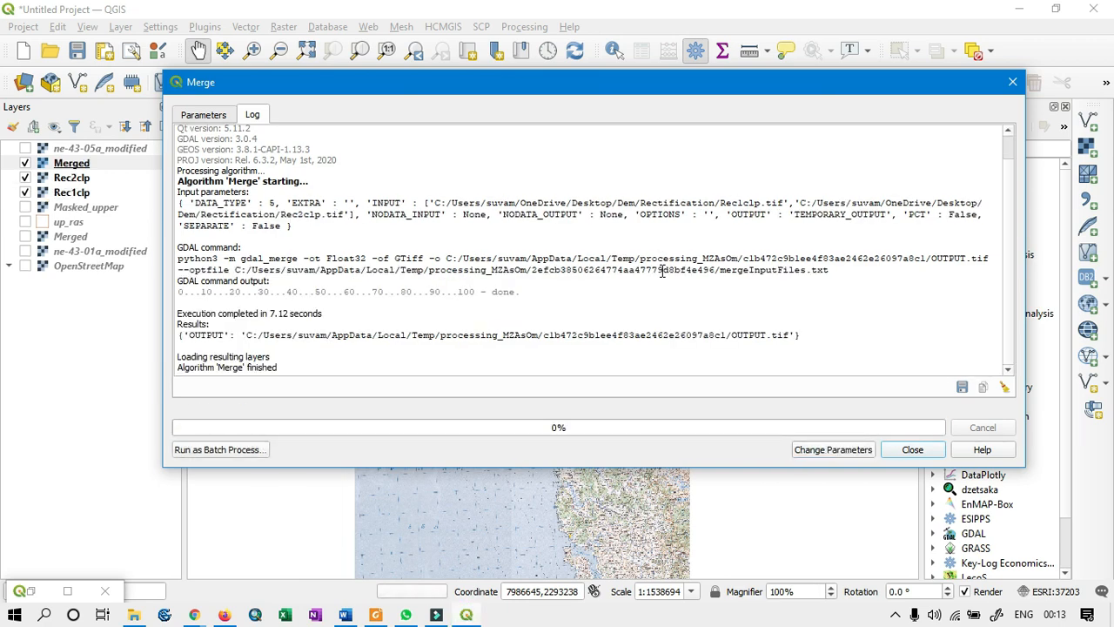
{"action": "left_click", "coordinate": [1012, 82]}
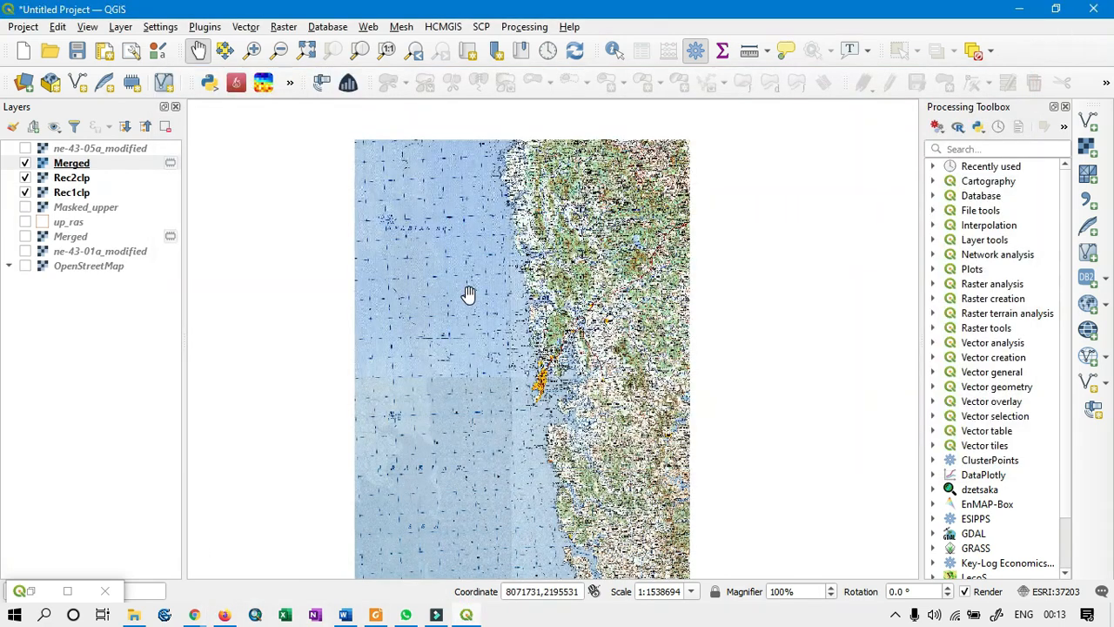
Hide the Rec2clp and Rec1clp layers, leaving only the new Merged raster displayed around Bombay
{"action": "scroll", "coordinate": [522, 396], "scroll_direction": "up", "scroll_amount": 2}
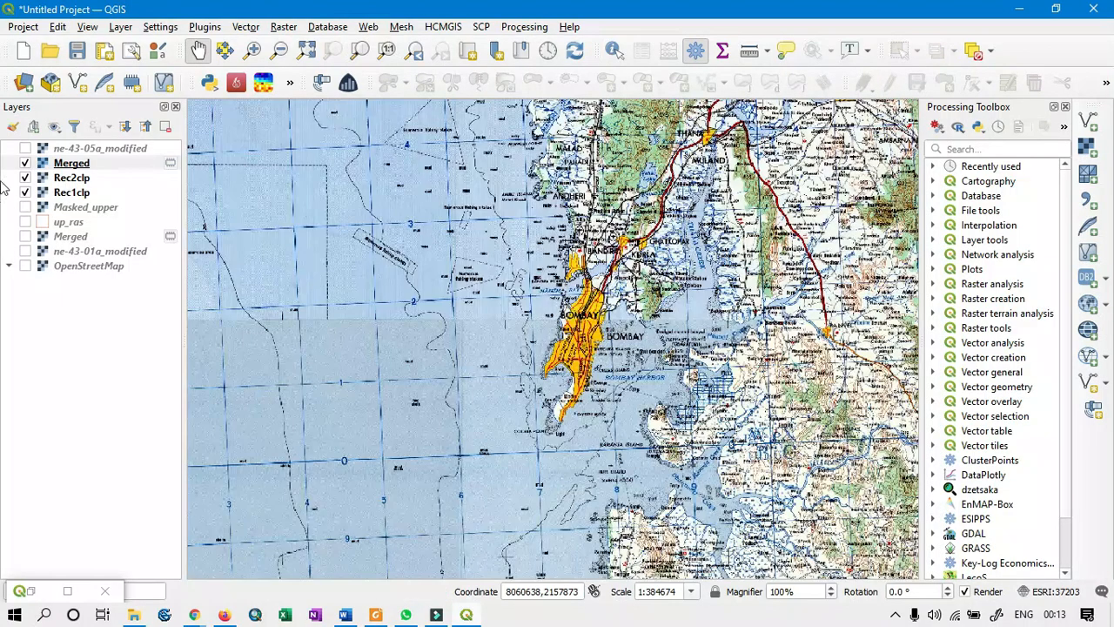
{"action": "left_click", "coordinate": [25, 178]}
{"action": "left_click", "coordinate": [25, 192]}
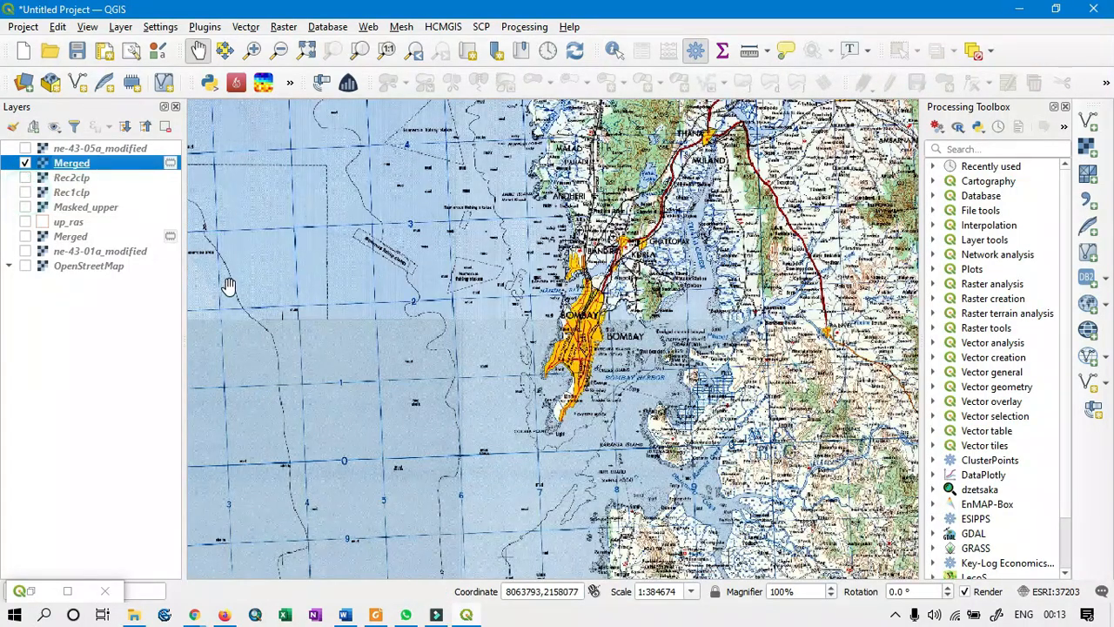
Reorder the layers so the older Merged raster sits directly below the new one and Rec2clp lies beneath Rec1clp
{"action": "left_click_drag", "start_coordinate": [71, 236], "coordinate": [73, 182]}
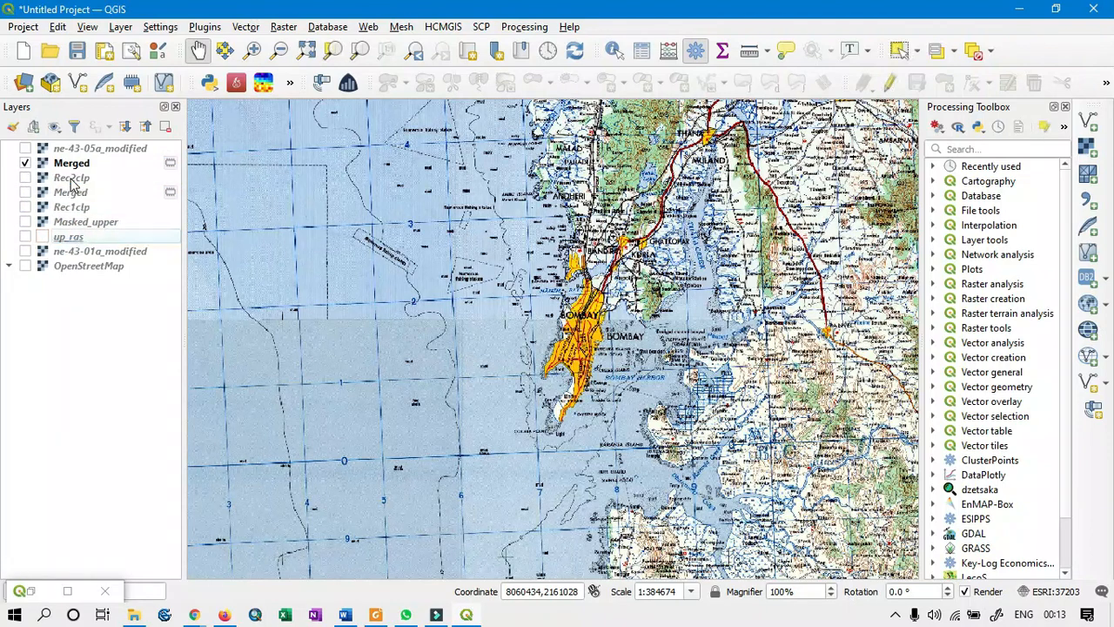
{"action": "left_click", "coordinate": [79, 237]}
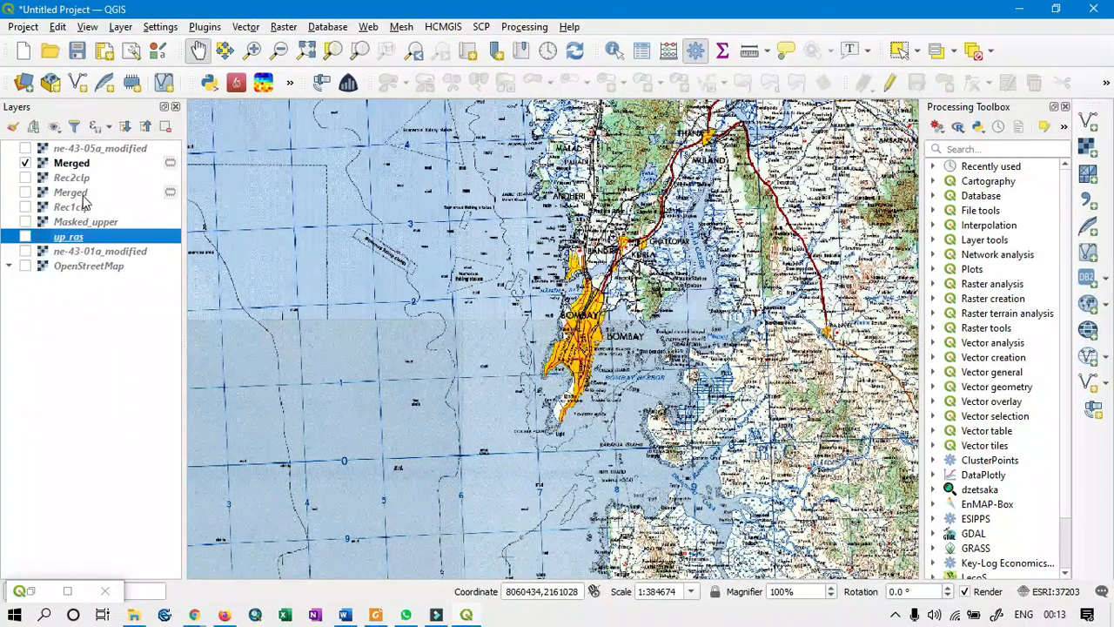
{"action": "left_click_drag", "start_coordinate": [71, 178], "coordinate": [77, 217]}
{"action": "scroll", "coordinate": [604, 331], "scroll_direction": "up", "scroll_amount": 1}
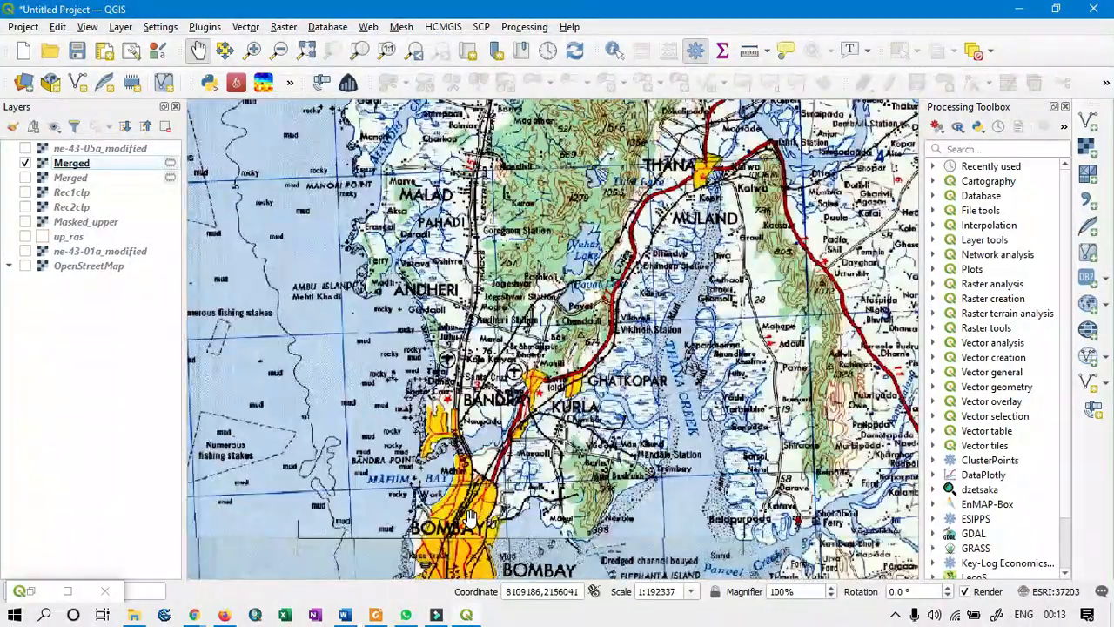
Examine the seam between the two sheets in the new Merged raster from Bombay eastward past Panvel
{"action": "left_click_drag", "start_coordinate": [459, 498], "coordinate": [451, 361]}
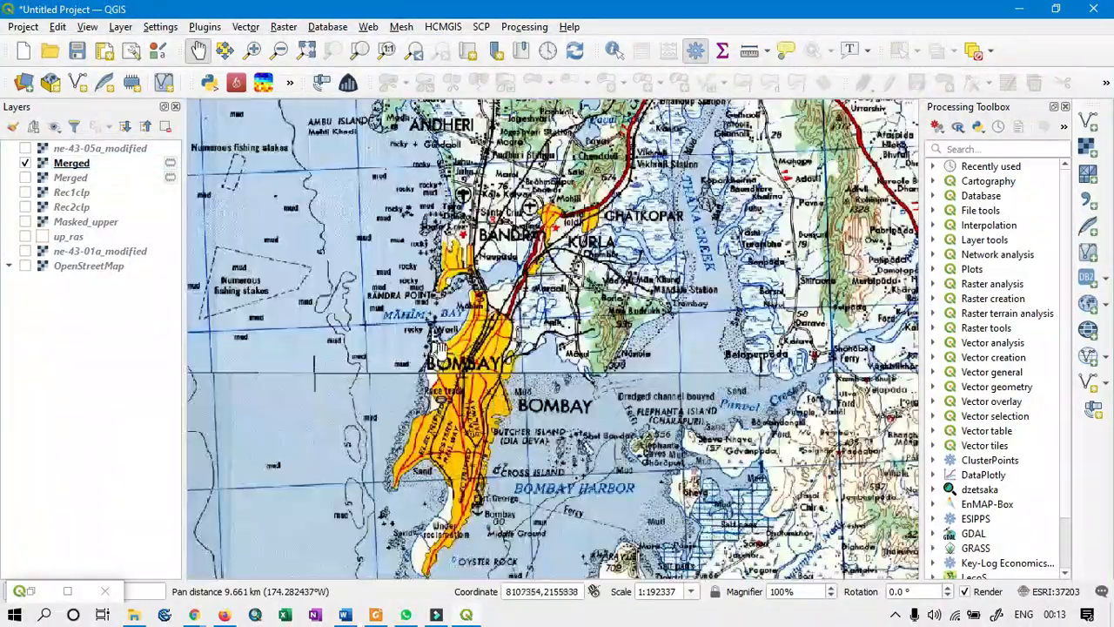
{"action": "scroll", "coordinate": [451, 361], "scroll_direction": "up", "scroll_amount": 1}
{"action": "left_click_drag", "start_coordinate": [870, 363], "coordinate": [404, 350]}
{"action": "left_click_drag", "start_coordinate": [674, 361], "coordinate": [472, 363]}
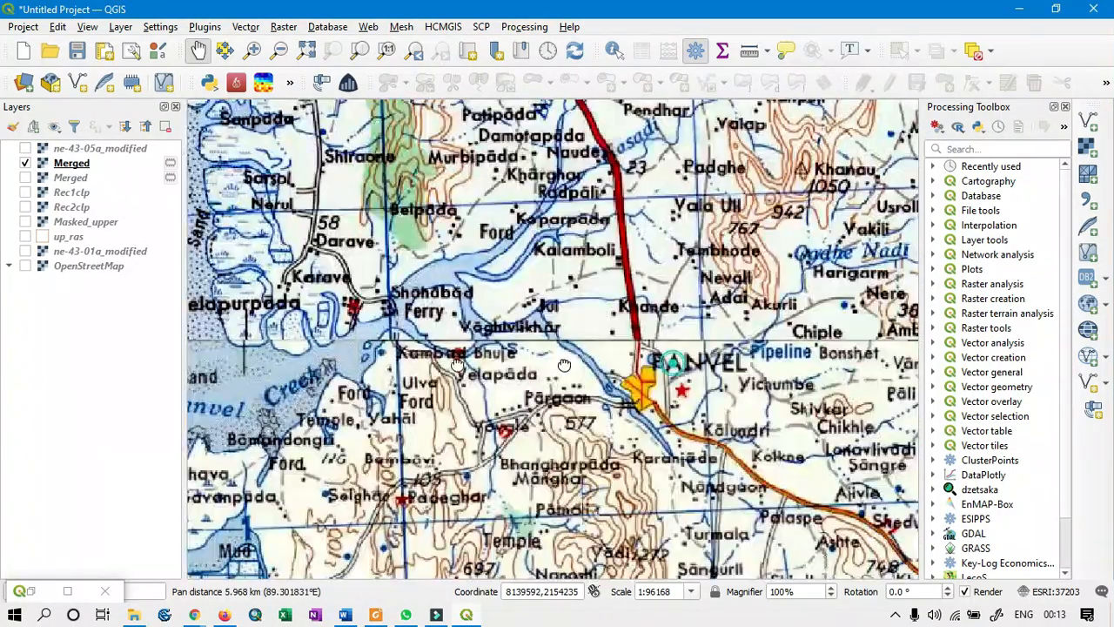
{"action": "left_click_drag", "start_coordinate": [675, 363], "coordinate": [409, 362]}
{"action": "left_click_drag", "start_coordinate": [658, 394], "coordinate": [411, 393]}
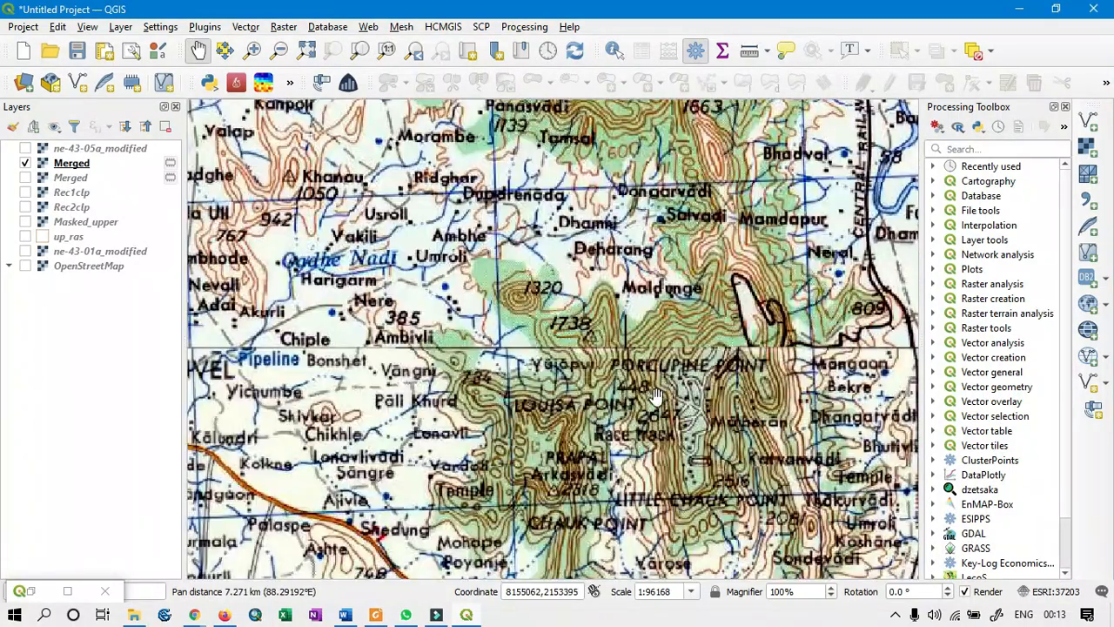
{"action": "scroll", "coordinate": [656, 399], "scroll_direction": "down", "scroll_amount": 2}
{"action": "scroll", "coordinate": [656, 398], "scroll_direction": "down", "scroll_amount": 1}
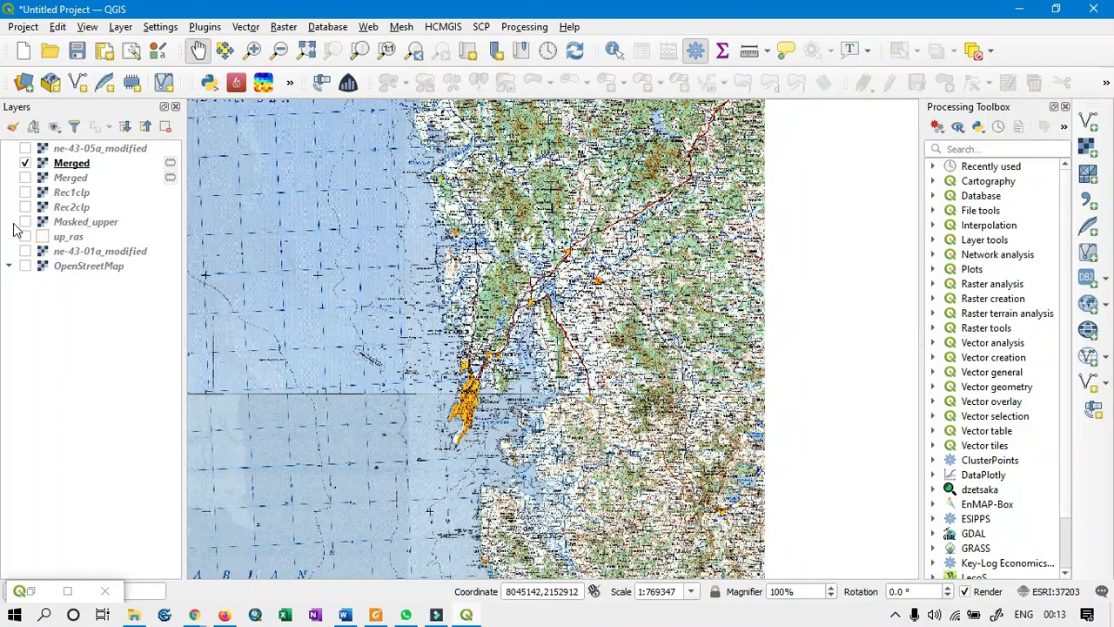
Show the older Merged raster and hide the new one to inspect the unclipped margin between the sheets near Bombay
{"action": "left_click", "coordinate": [25, 177]}
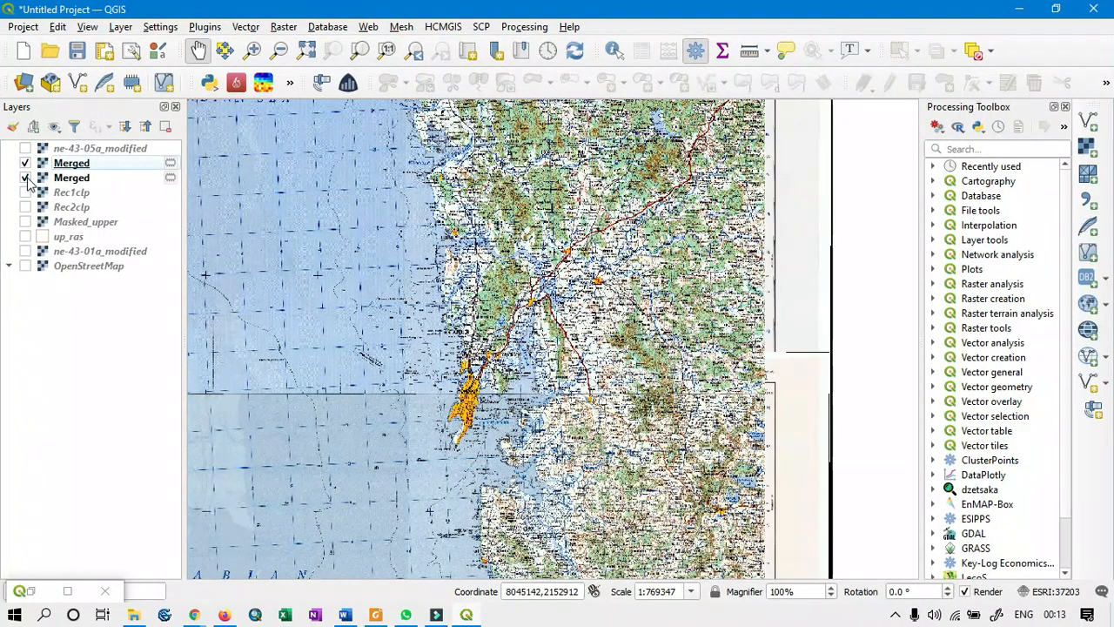
{"action": "left_click", "coordinate": [25, 163]}
{"action": "left_click_drag", "start_coordinate": [523, 352], "coordinate": [596, 352]}
{"action": "scroll", "coordinate": [597, 353], "scroll_direction": "up", "scroll_amount": 1}
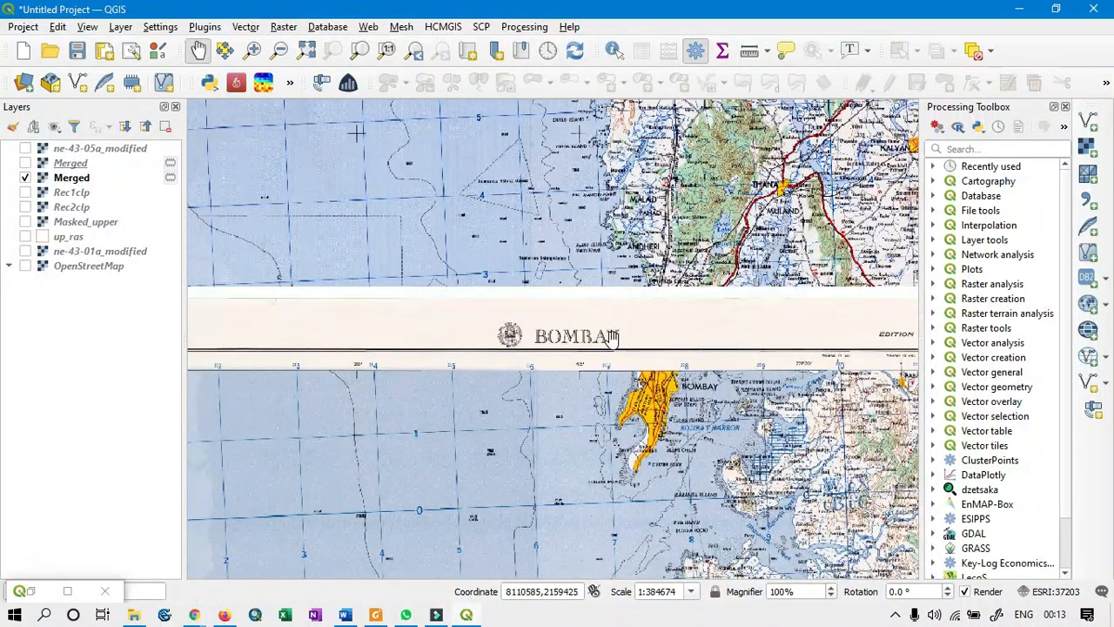
Show the new Merged raster again over the older one and inspect the sheet join around Bombay up close
{"action": "left_click", "coordinate": [25, 163]}
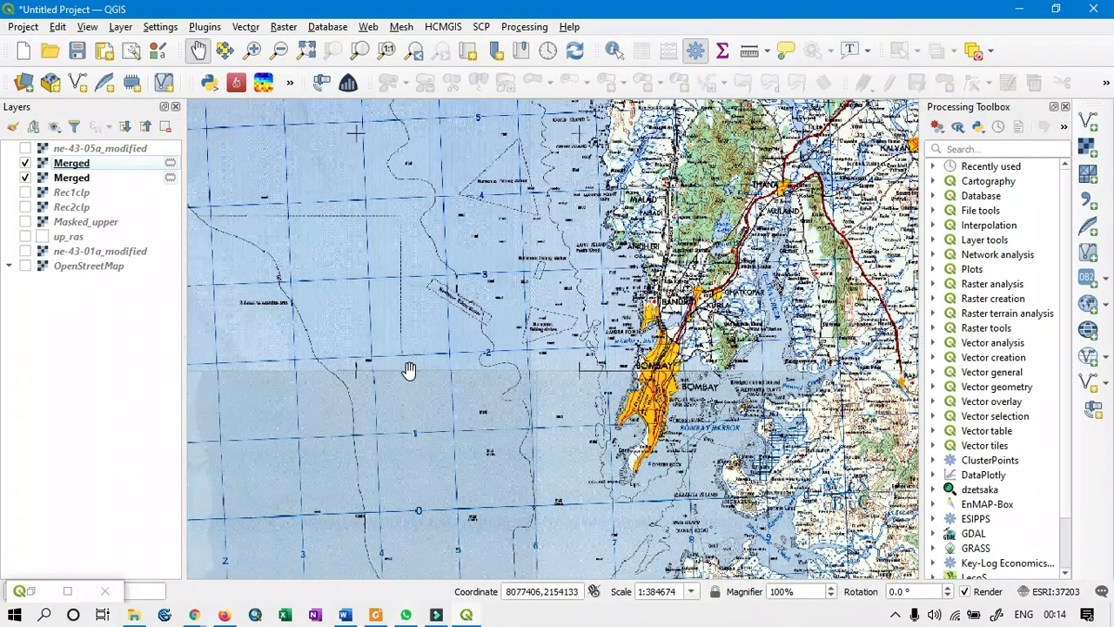
{"action": "scroll", "coordinate": [474, 383], "scroll_direction": "down", "scroll_amount": 2}
{"action": "scroll", "coordinate": [508, 373], "scroll_direction": "up", "scroll_amount": 1}
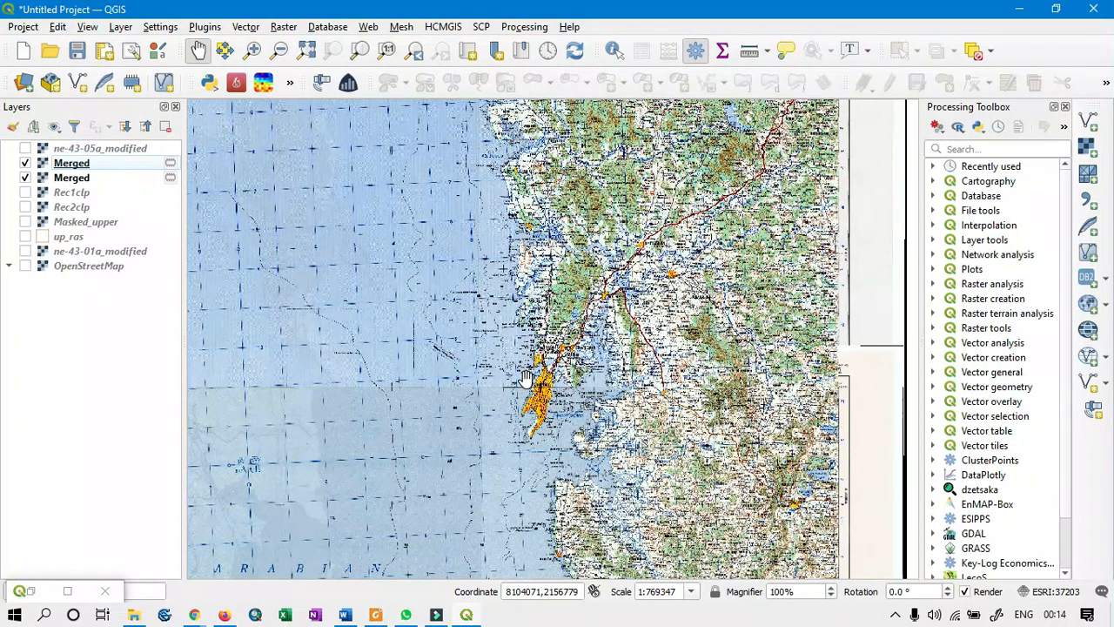
{"action": "scroll", "coordinate": [522, 381], "scroll_direction": "up", "scroll_amount": 1}
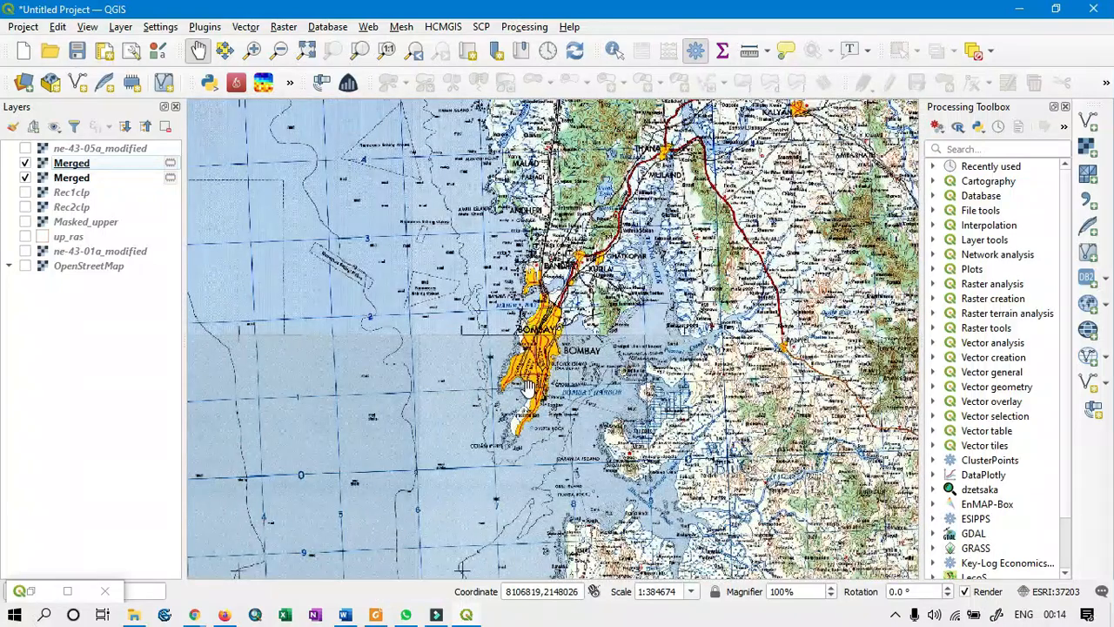
{"action": "scroll", "coordinate": [527, 388], "scroll_direction": "up", "scroll_amount": 1}
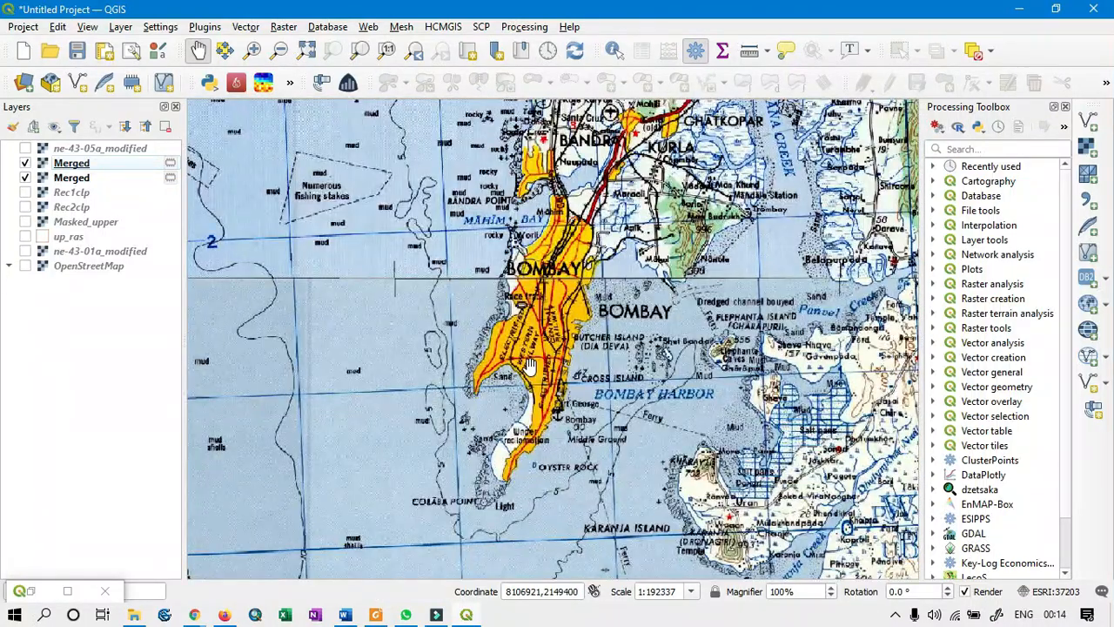
{"action": "scroll", "coordinate": [529, 366], "scroll_direction": "up", "scroll_amount": 1}
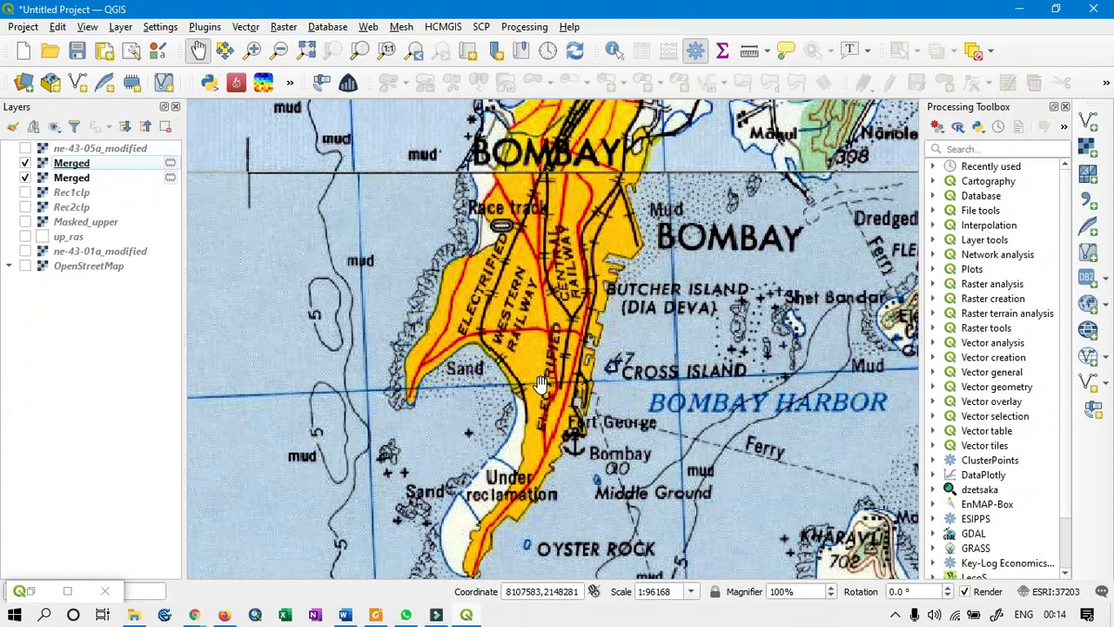